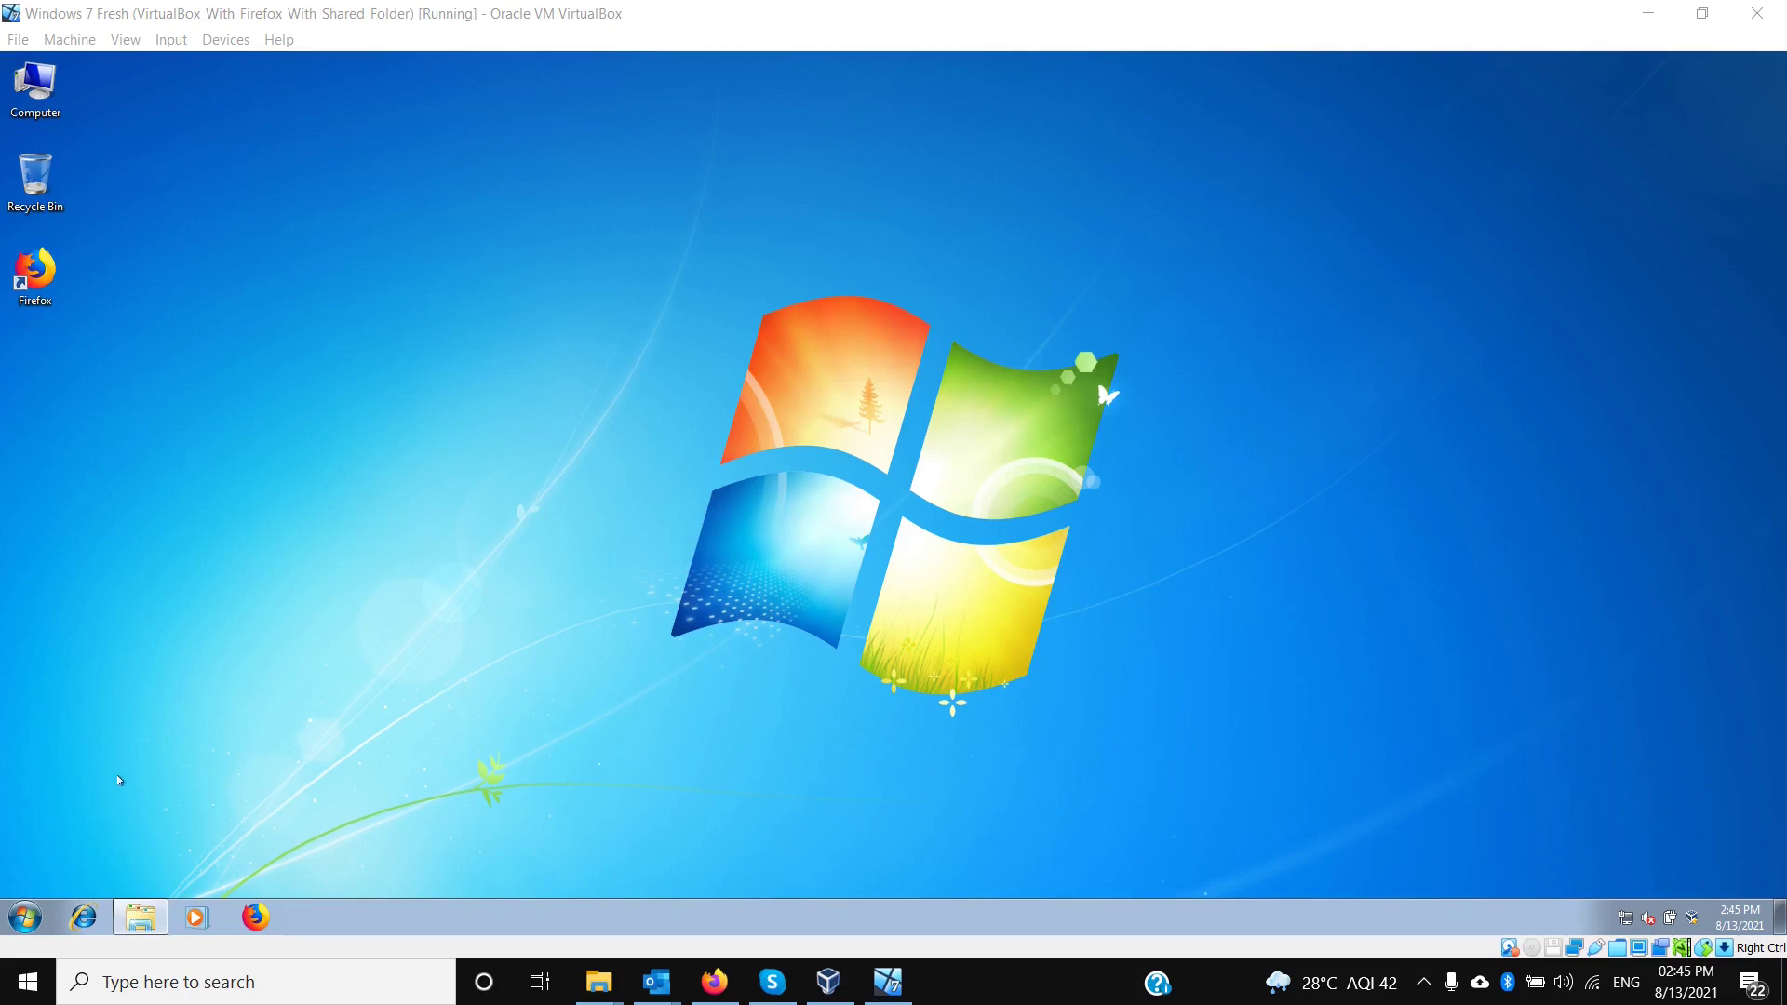
# Open the Windows Features settings from Programs and Features in the Windows 7 Control Panel
pyautogui.click(189, 406)
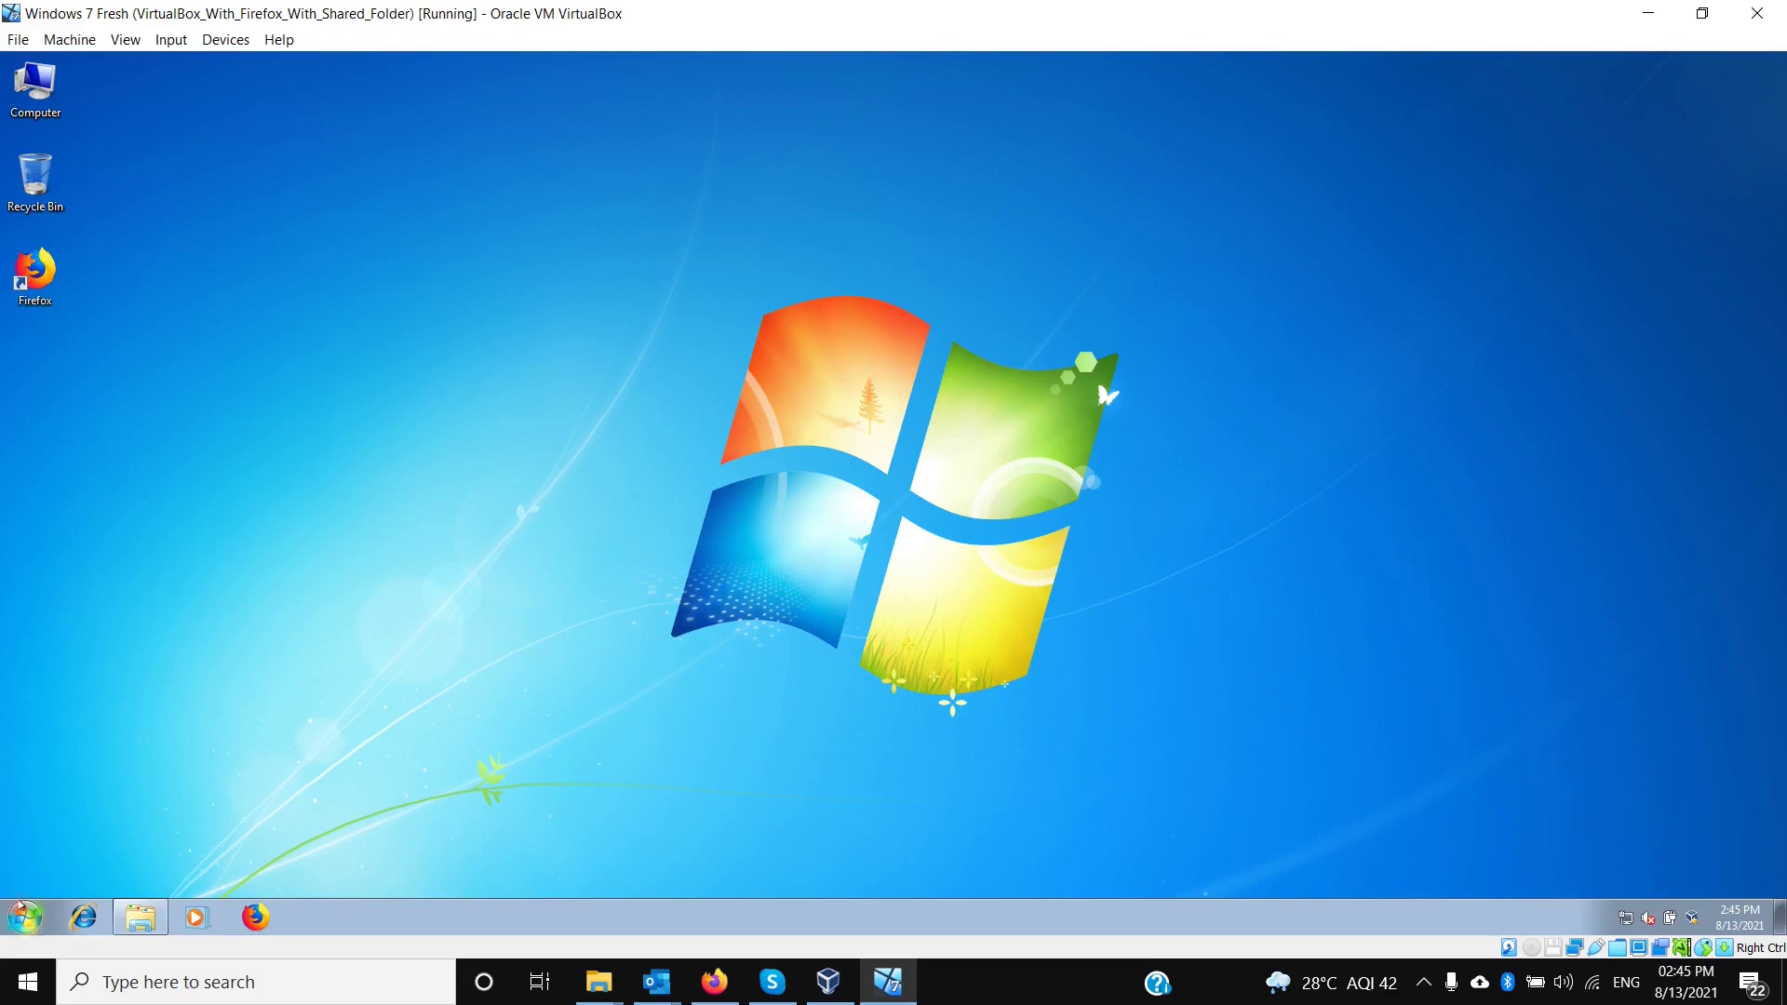
pyautogui.click(25, 918)
pyautogui.click(277, 735)
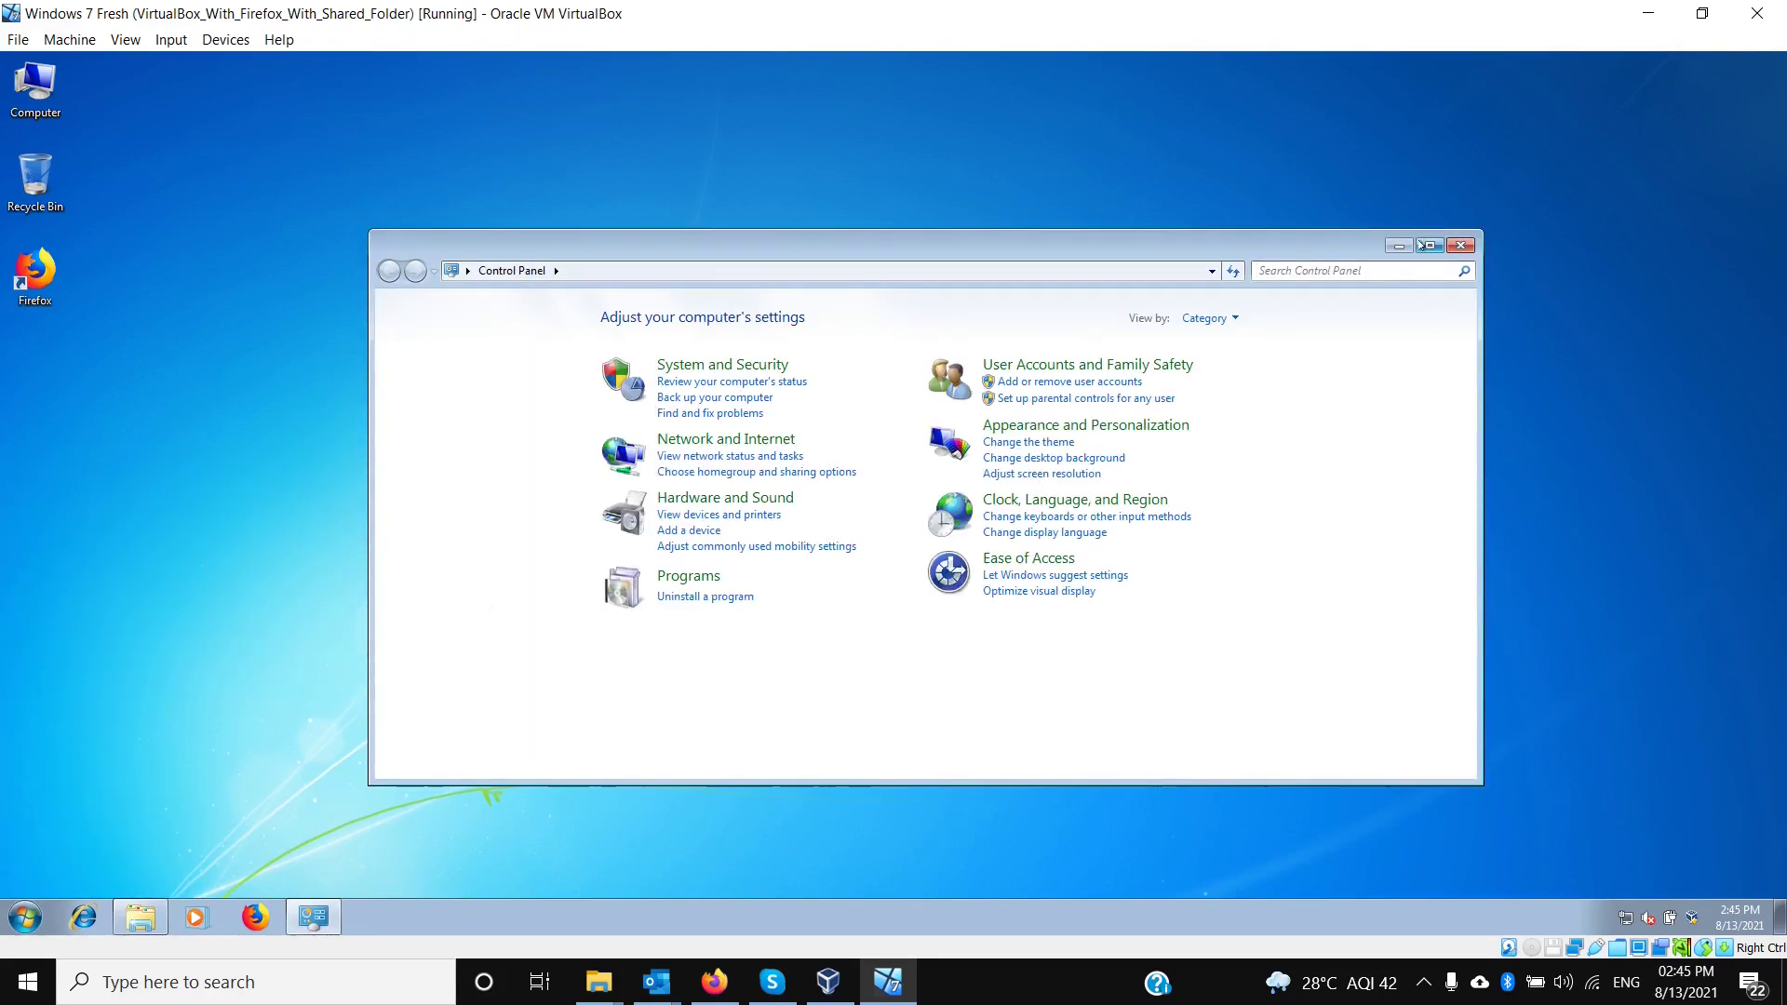
pyautogui.press('super+Up')
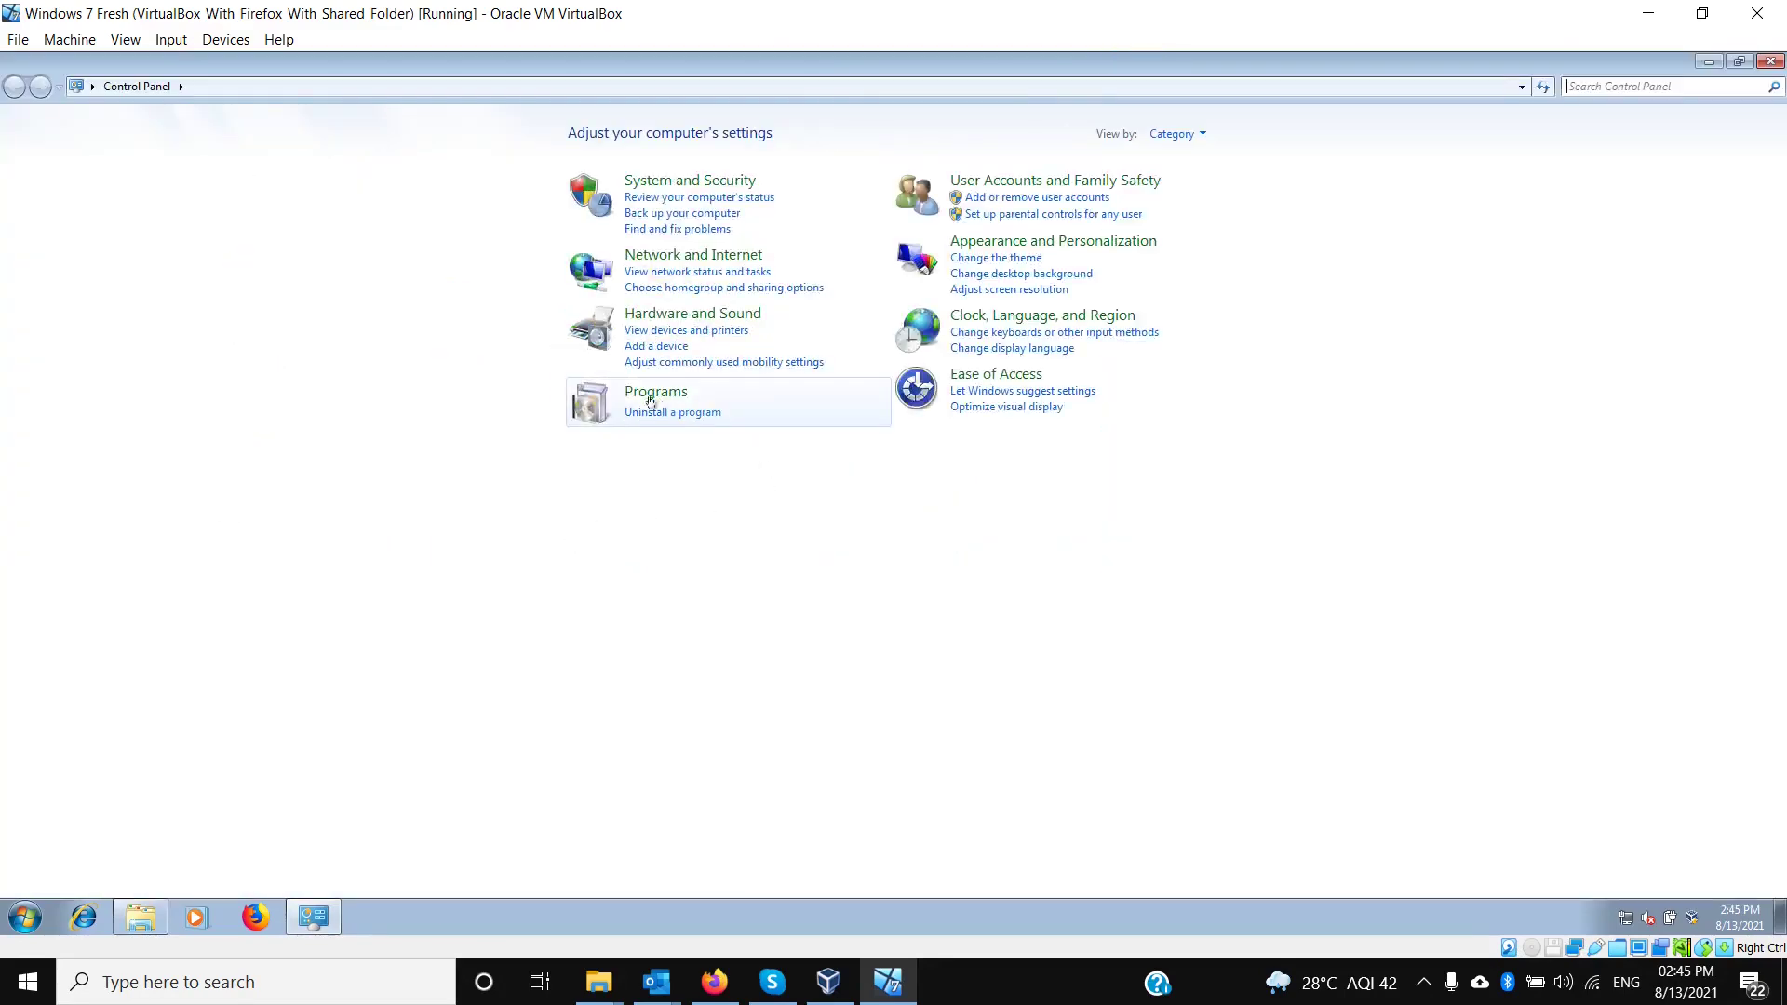
pyautogui.click(642, 396)
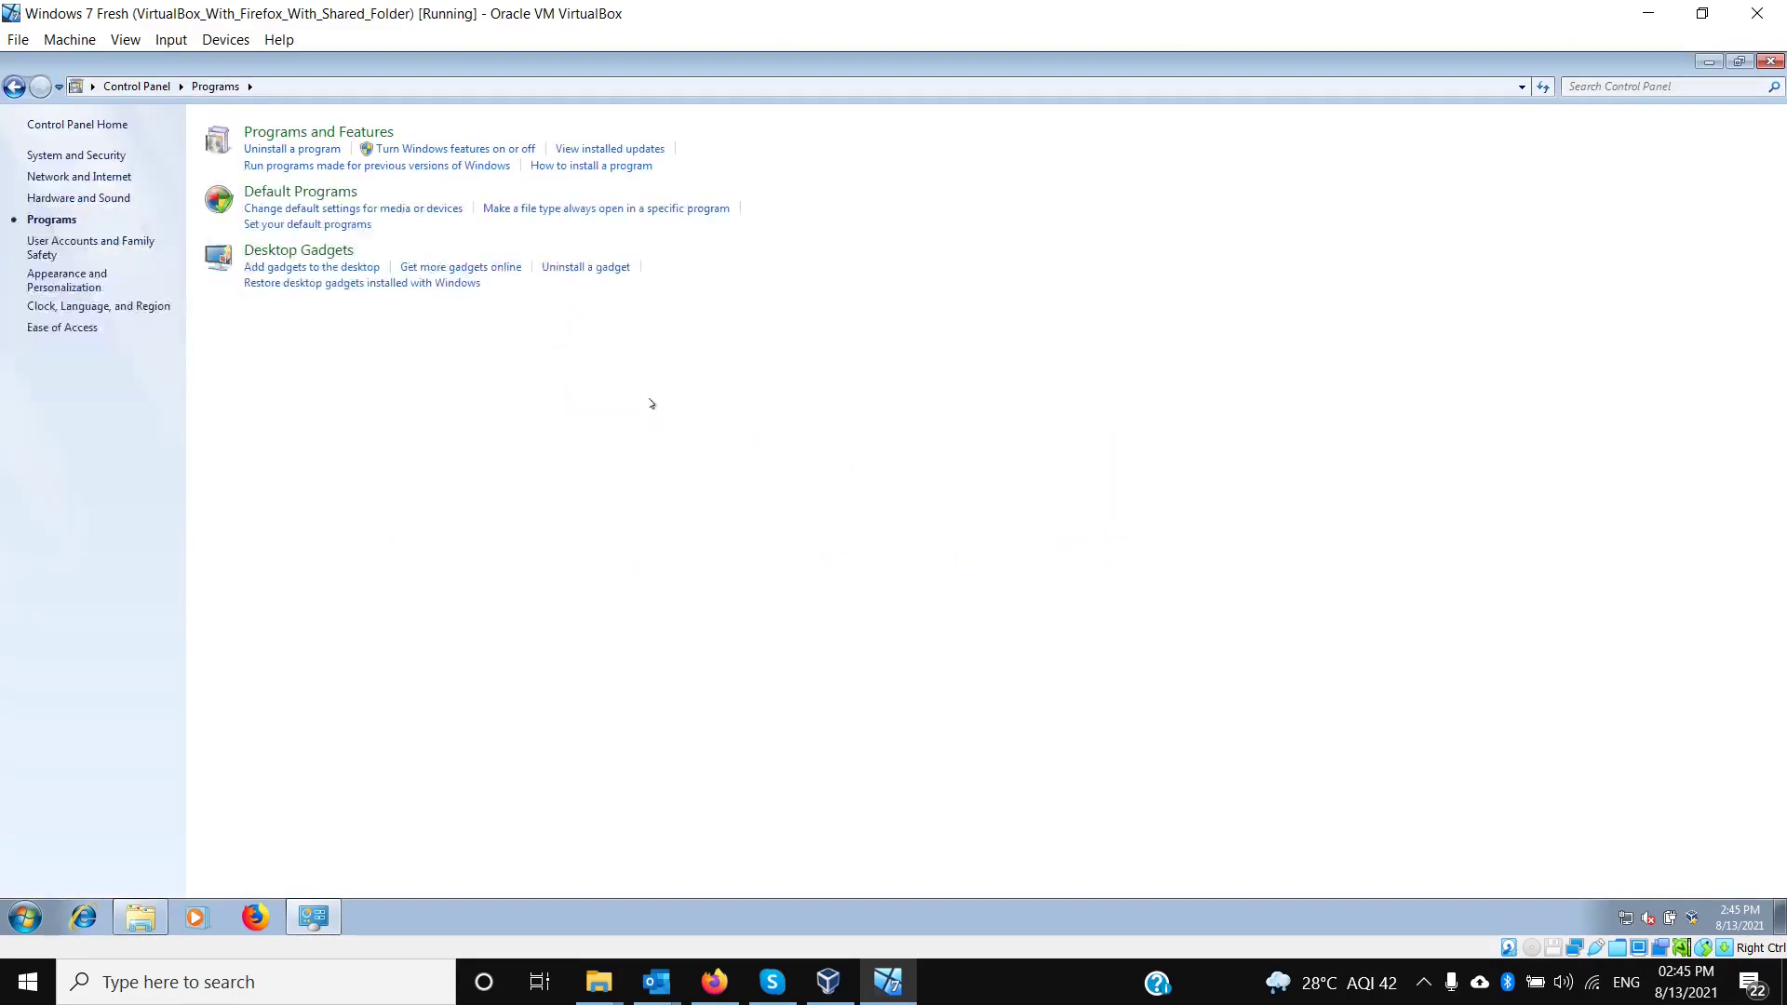
pyautogui.click(287, 131)
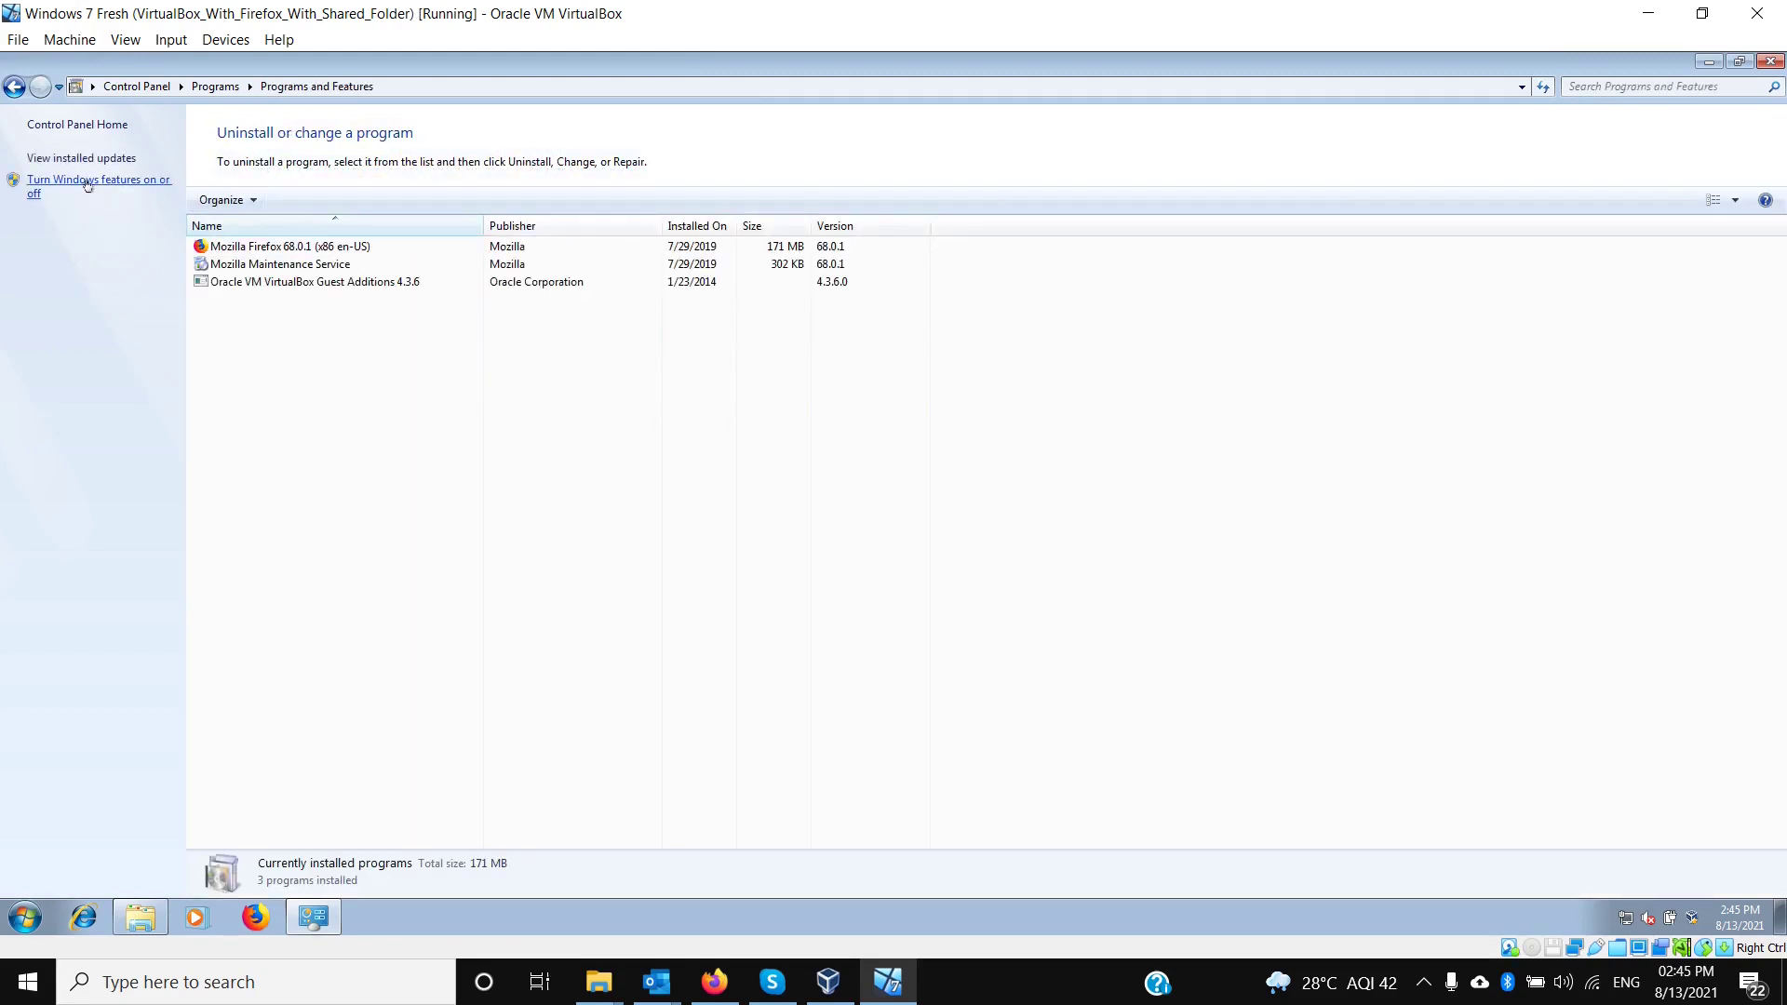
pyautogui.click(91, 179)
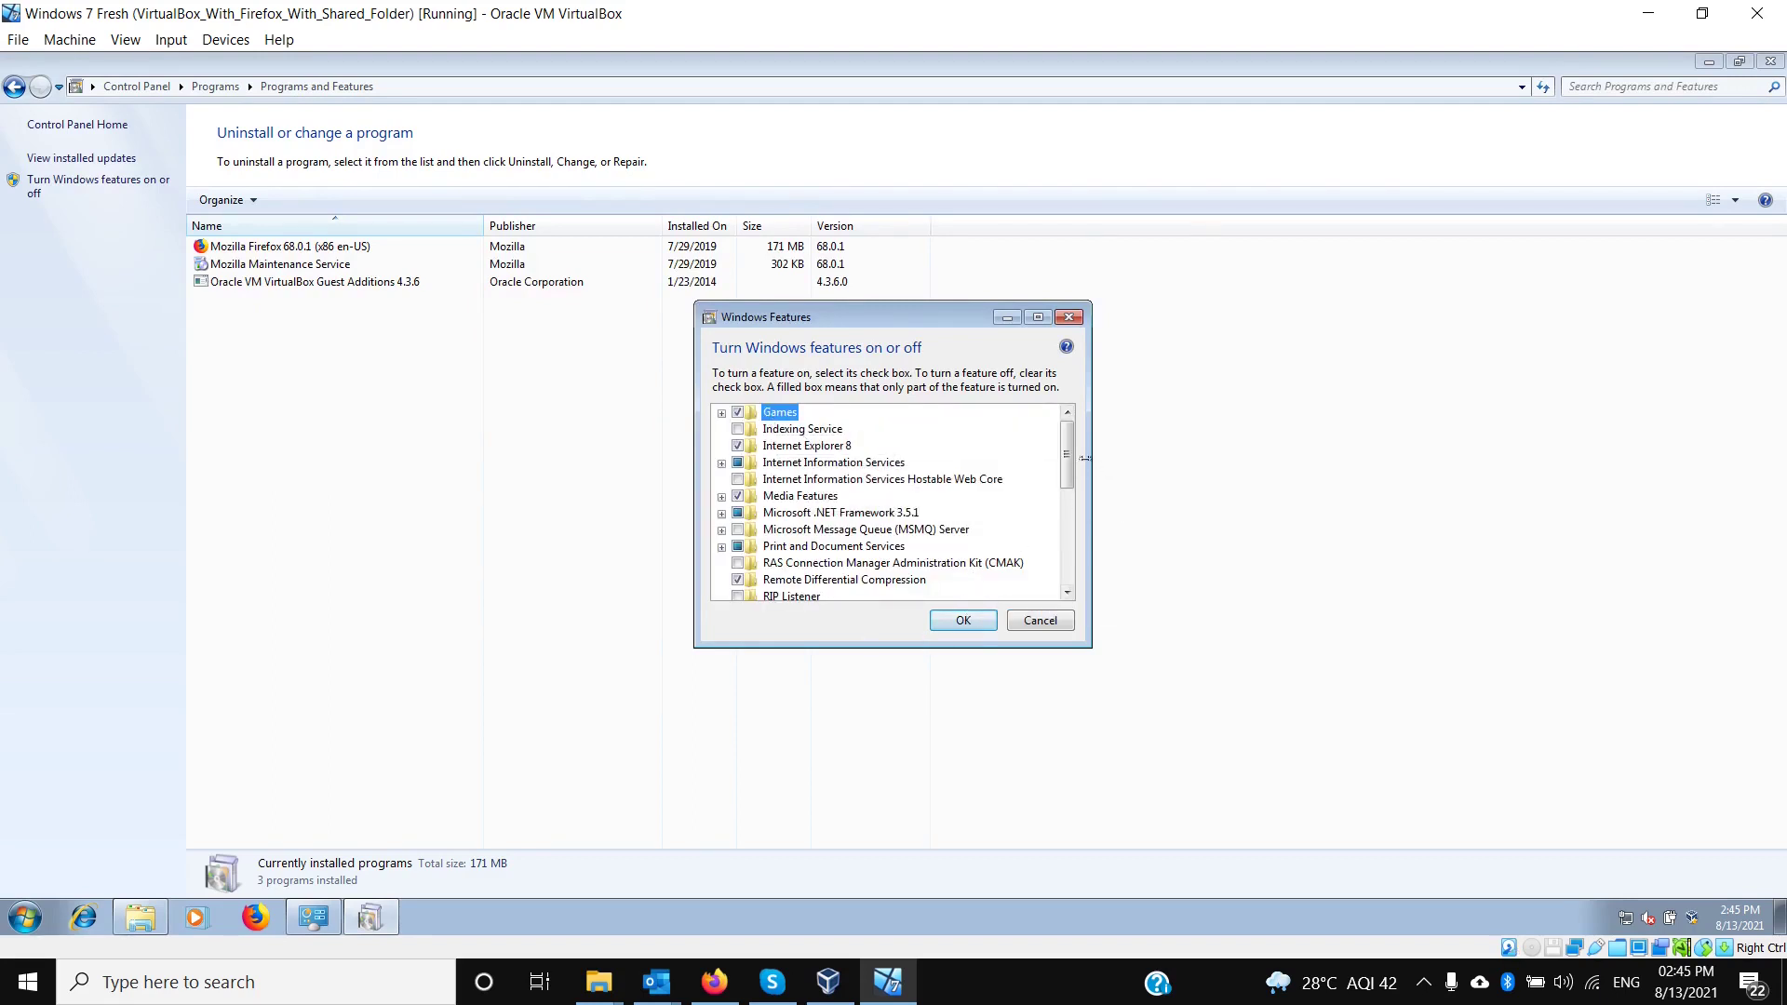
# Check which Internet Information Services features are enabled, down to Application Development Features under World Wide Web Services, and accept the Windows Features dialog
pyautogui.moveTo(1067, 466)
pyautogui.mouseDown()
pyautogui.moveTo(1066, 552)
pyautogui.moveTo(1066, 454)
pyautogui.mouseUp()
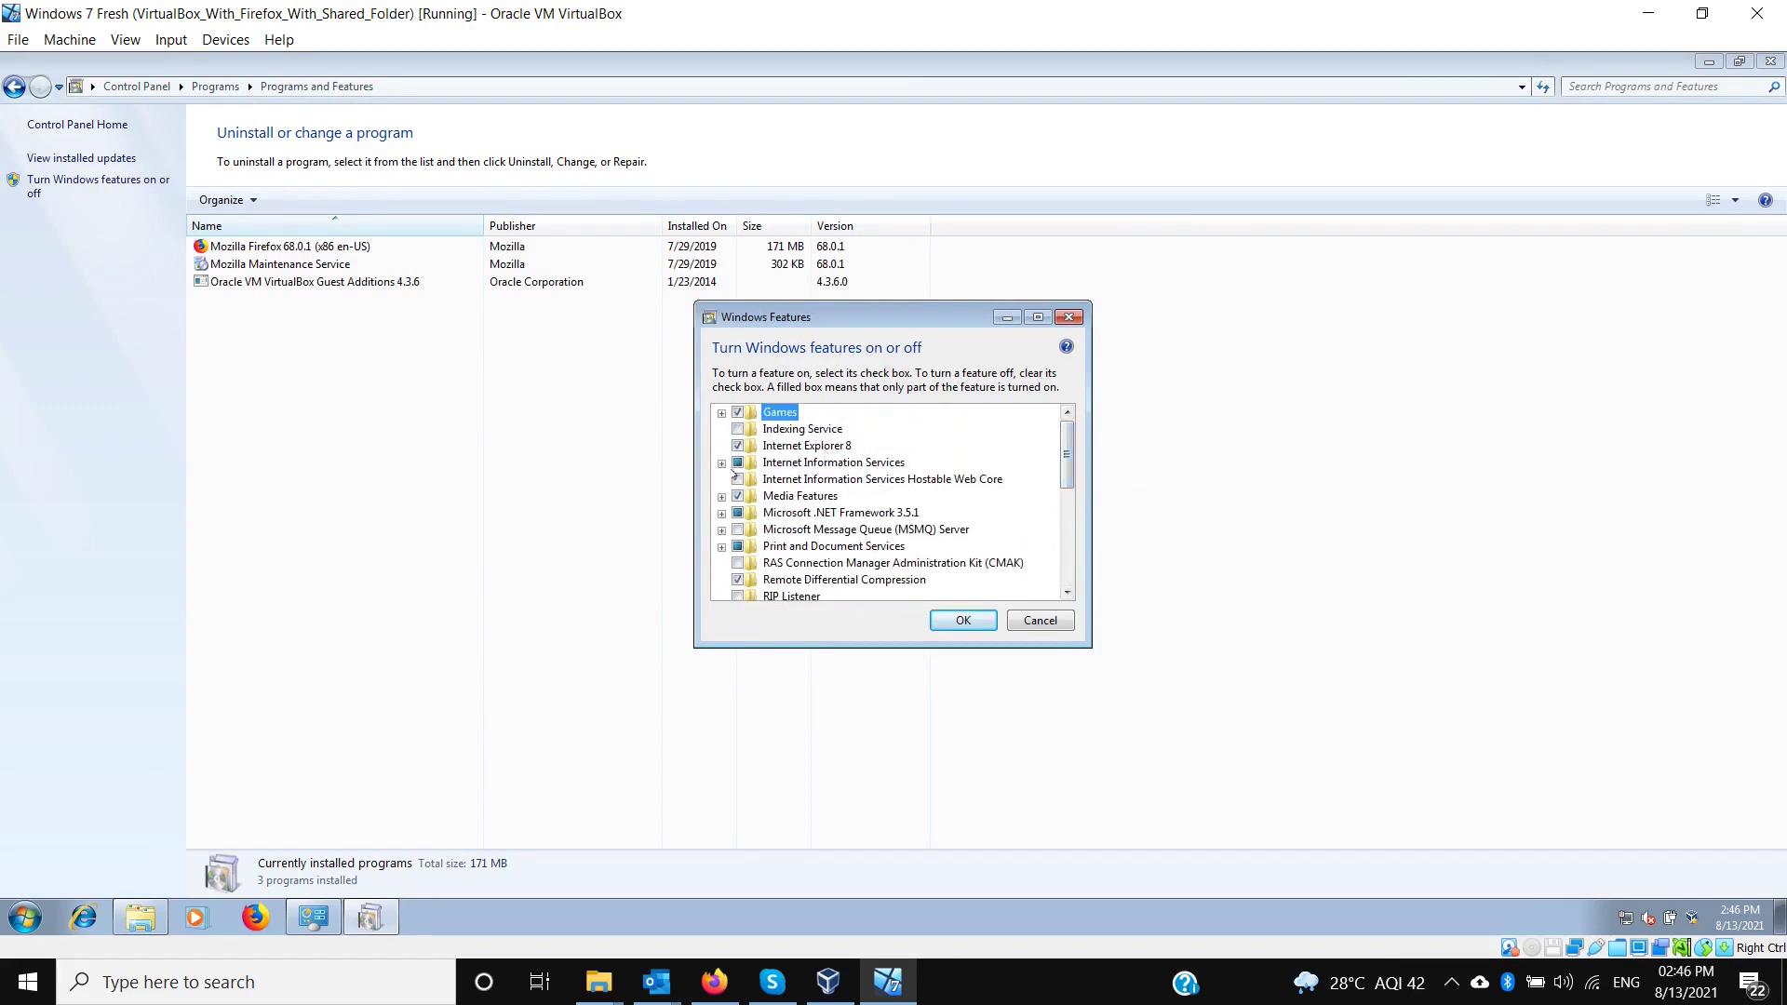
pyautogui.click(721, 464)
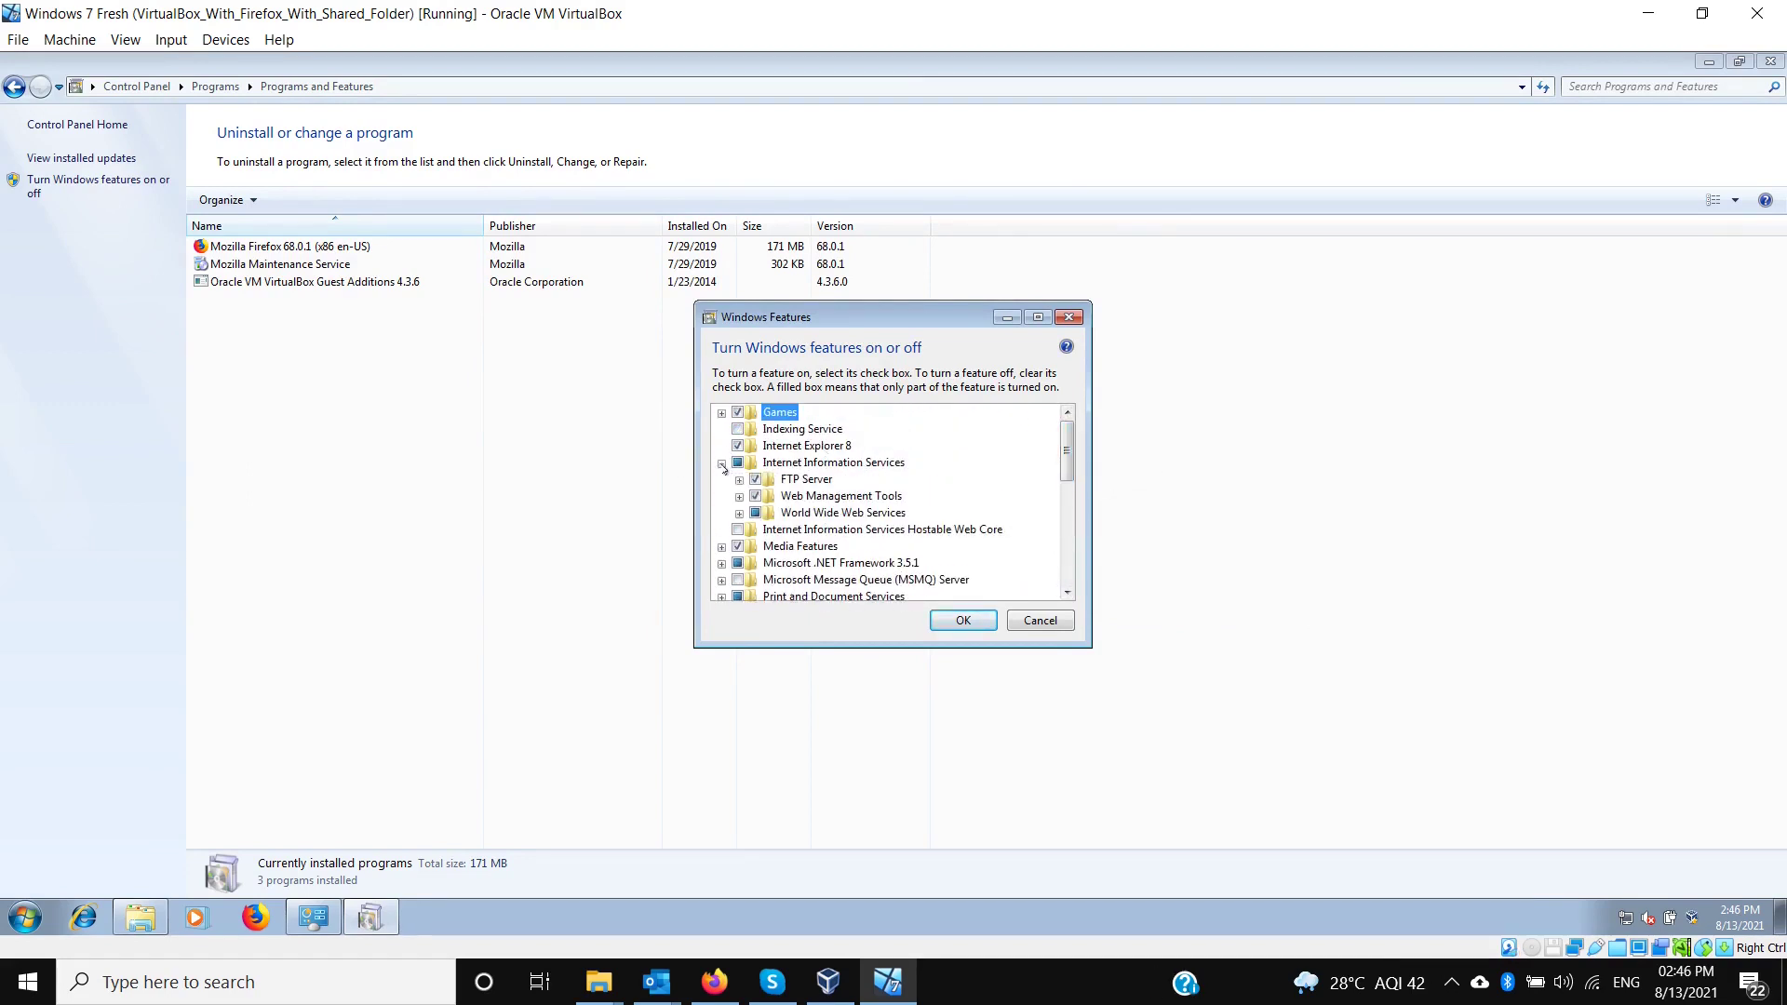
pyautogui.click(739, 513)
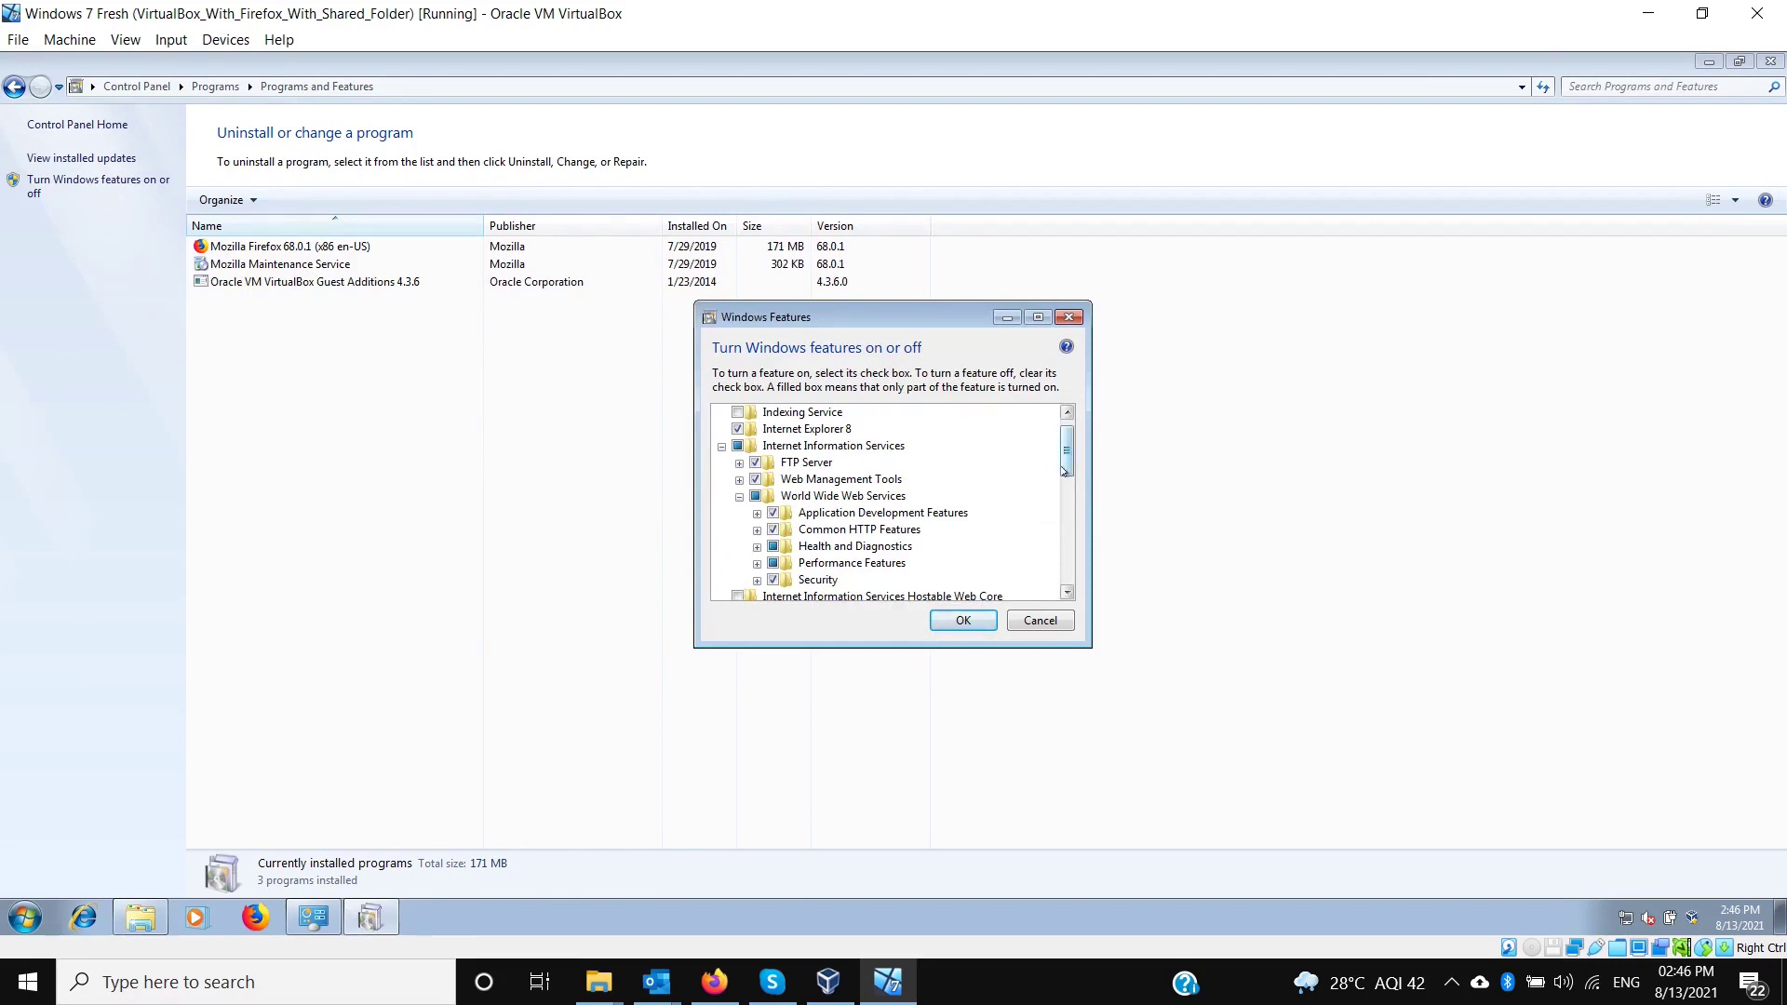
pyautogui.click(755, 514)
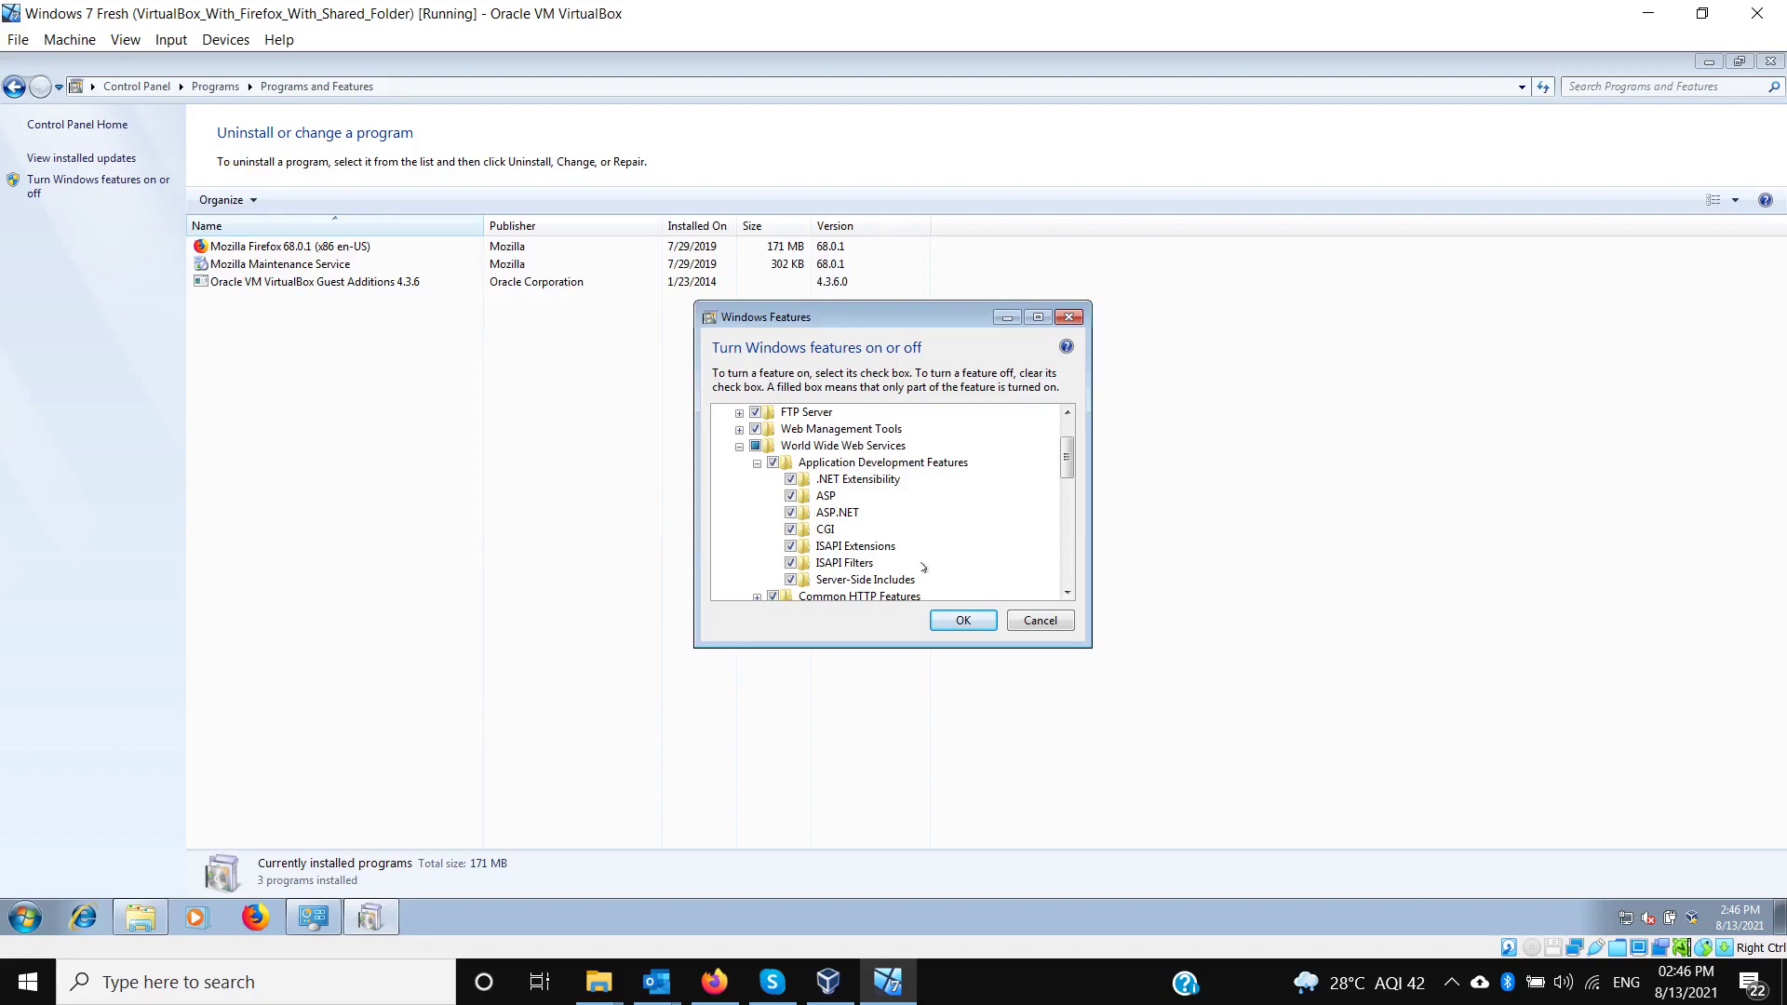
pyautogui.click(950, 632)
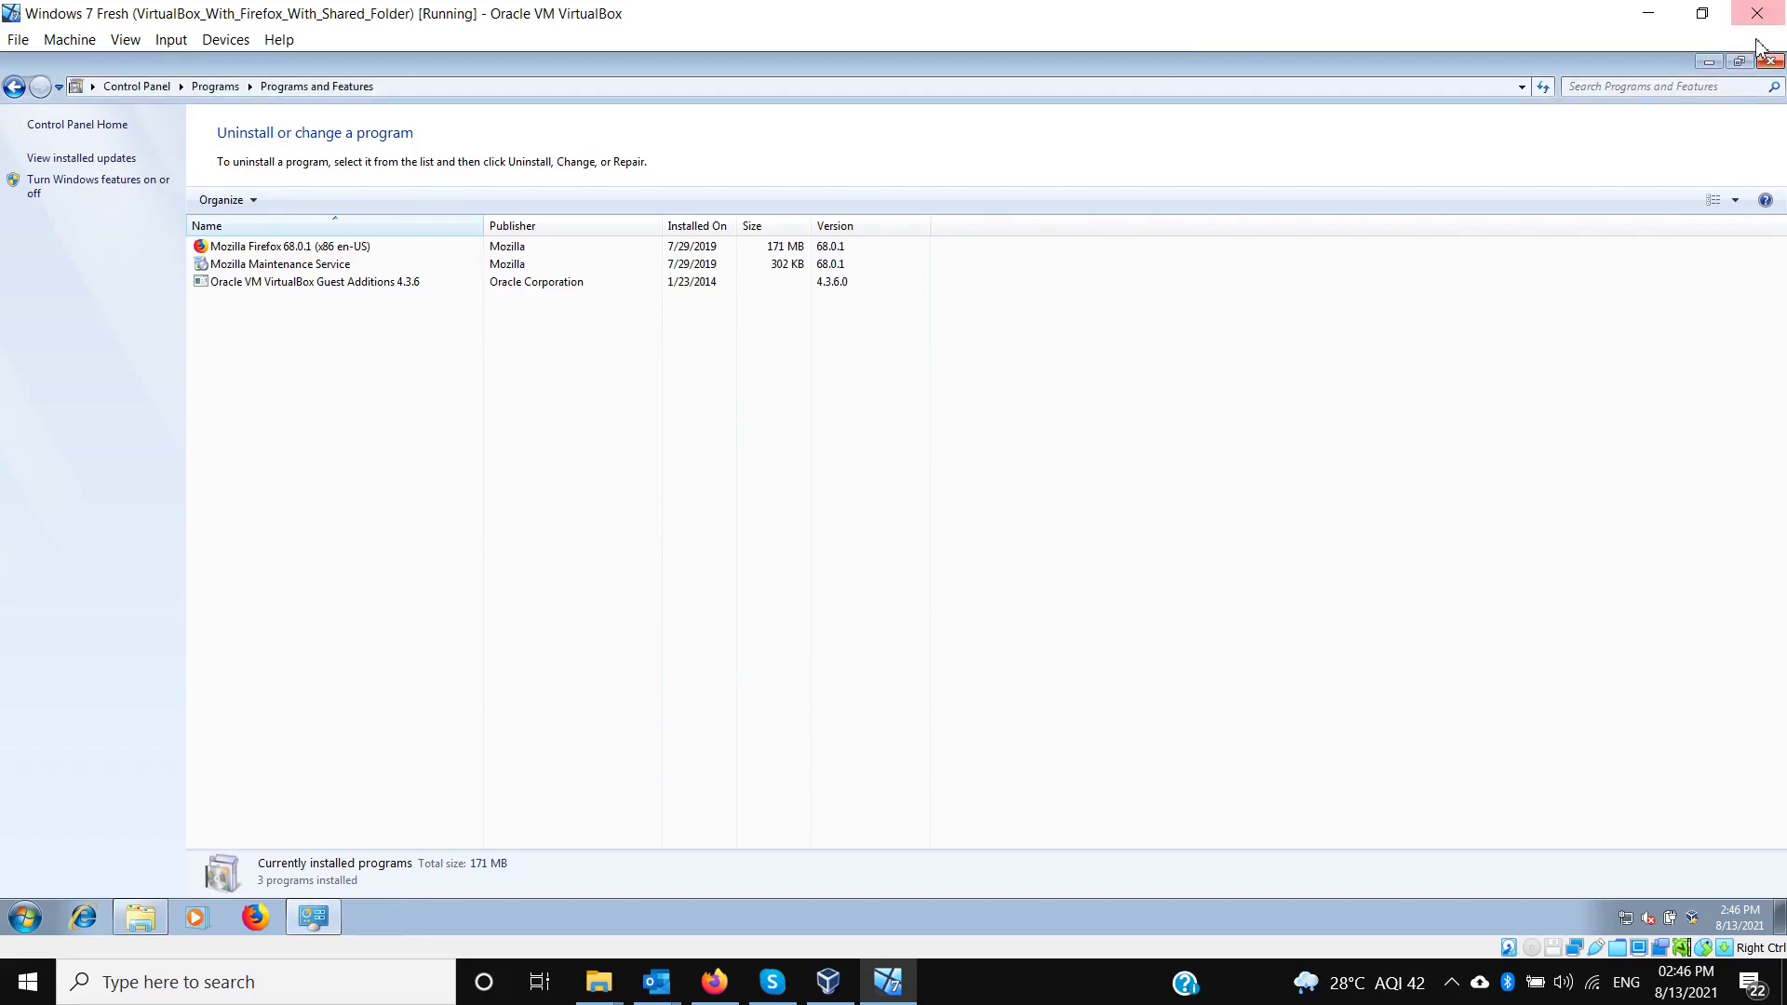
# Run the InfomateEnterpriseNew installer from the KTS folder on the C: drive and allow it to make changes to the computer
pyautogui.click(1771, 62)
pyautogui.doubleClick(35, 86)
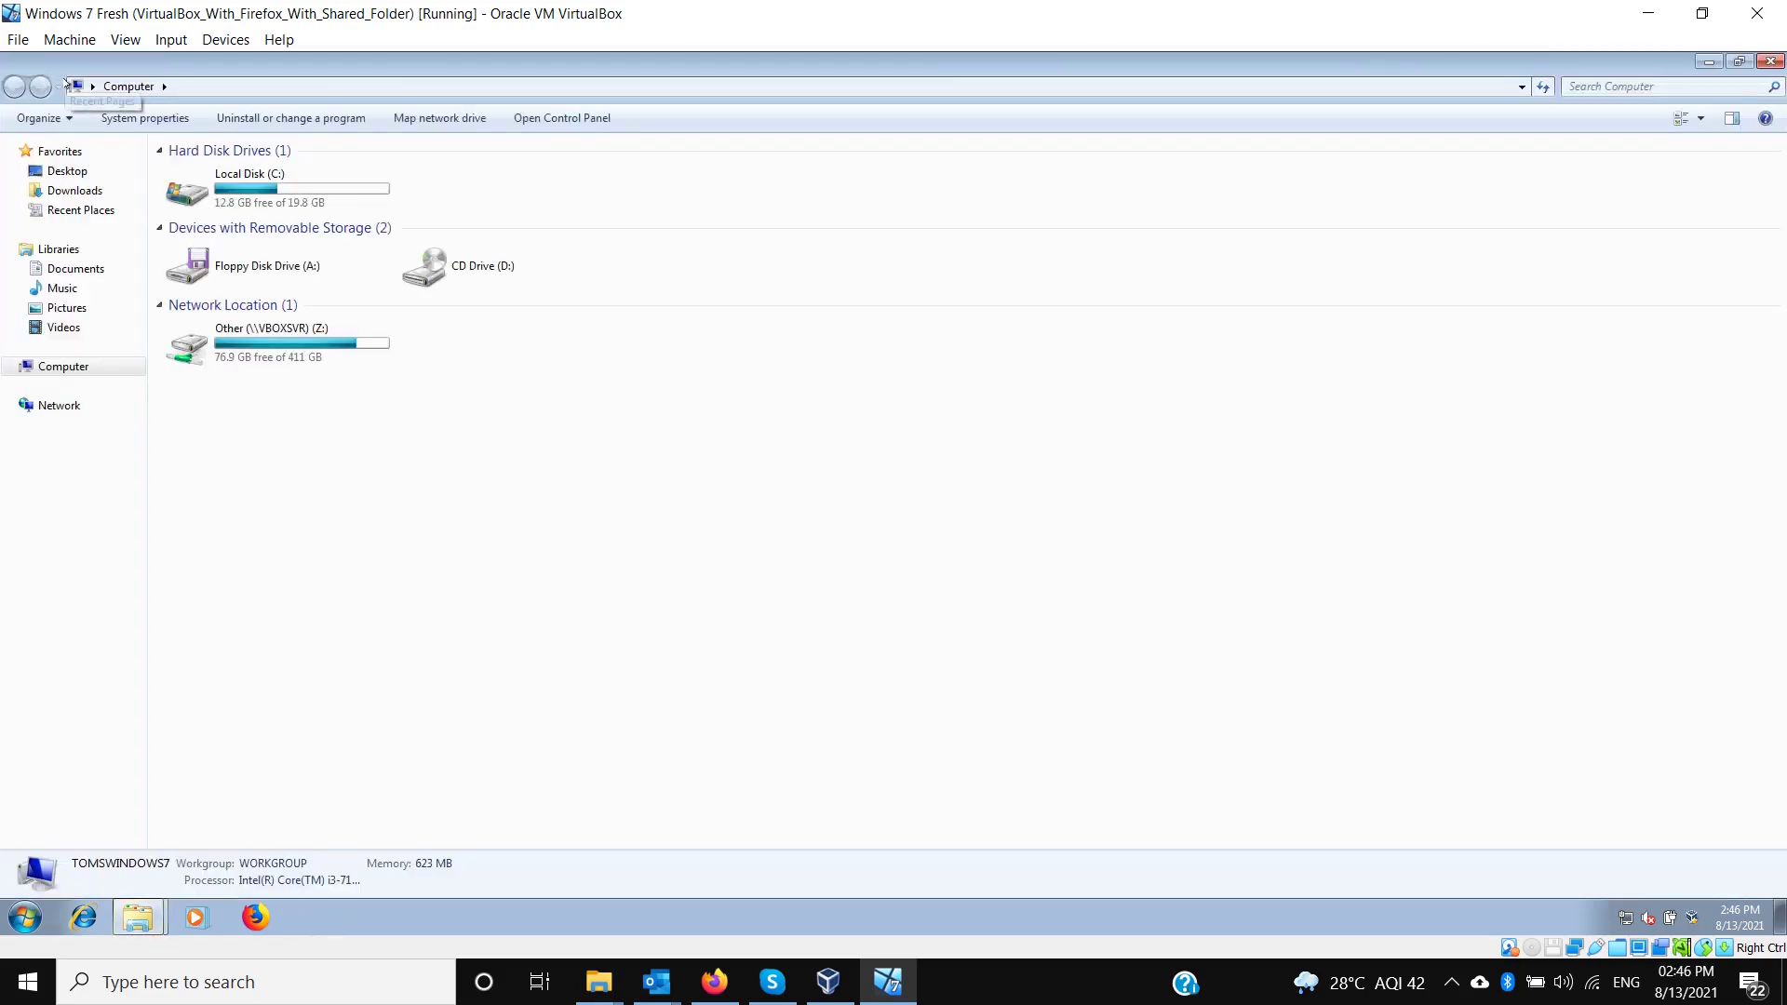
pyautogui.doubleClick(265, 192)
pyautogui.doubleClick(195, 192)
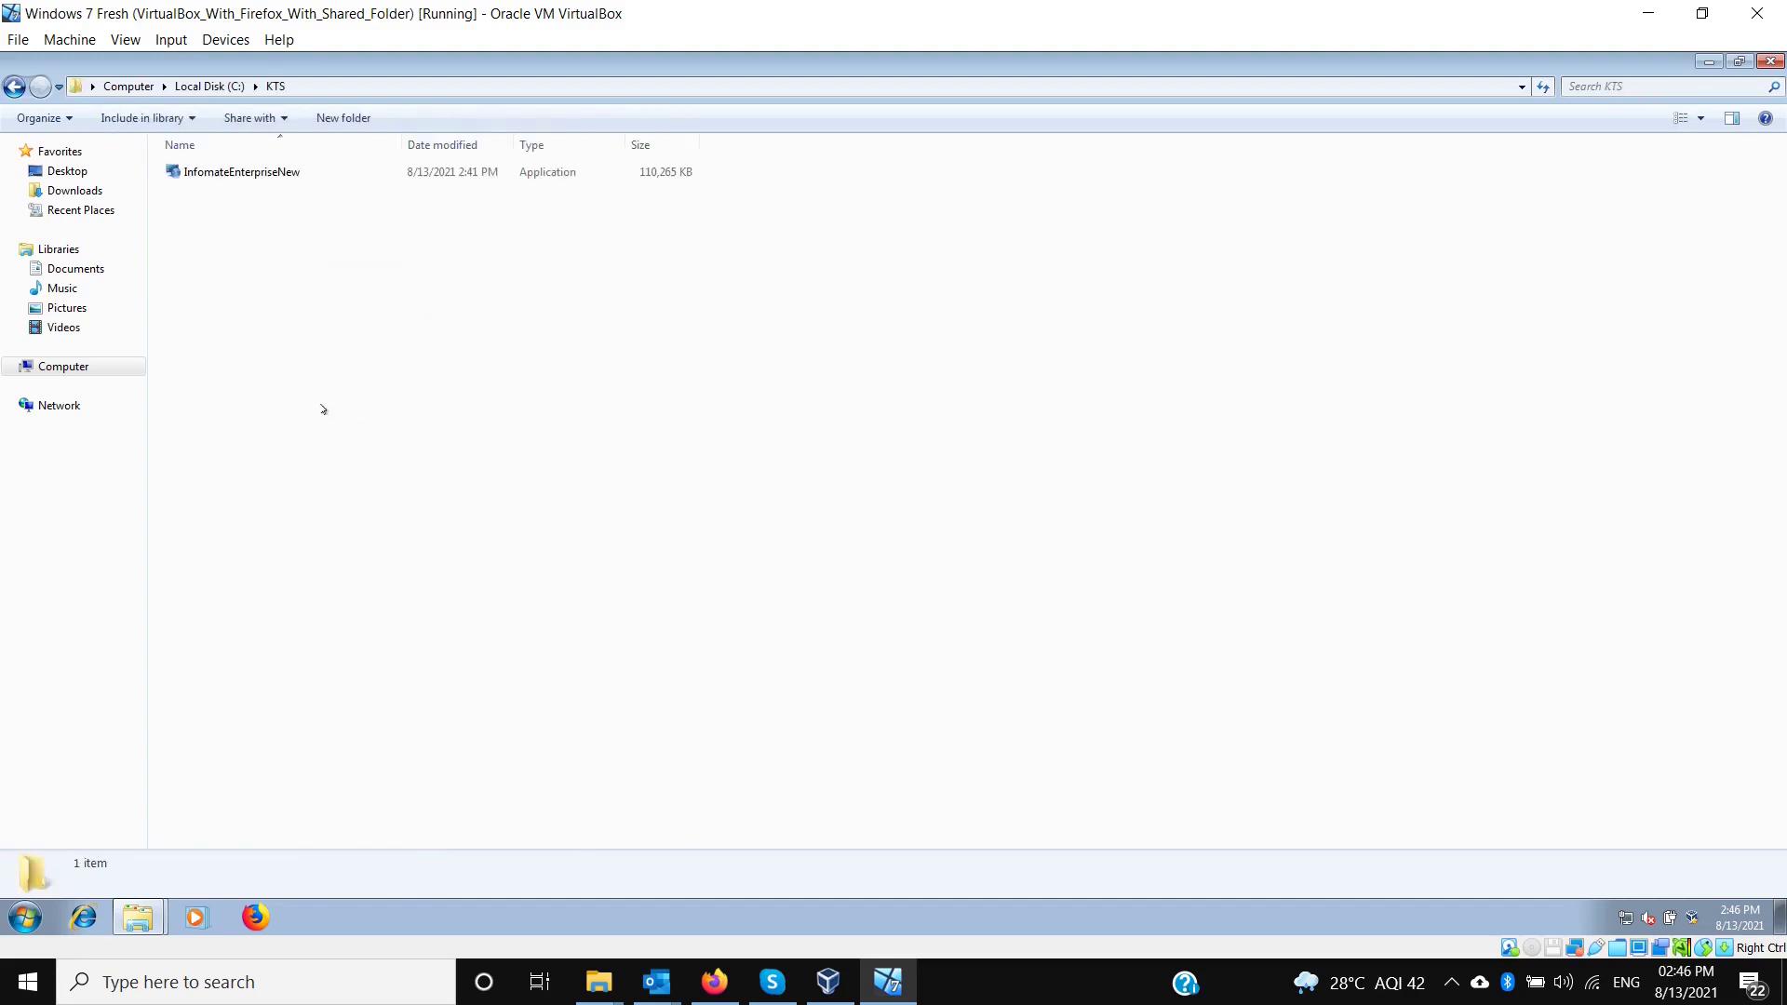
pyautogui.doubleClick(246, 172)
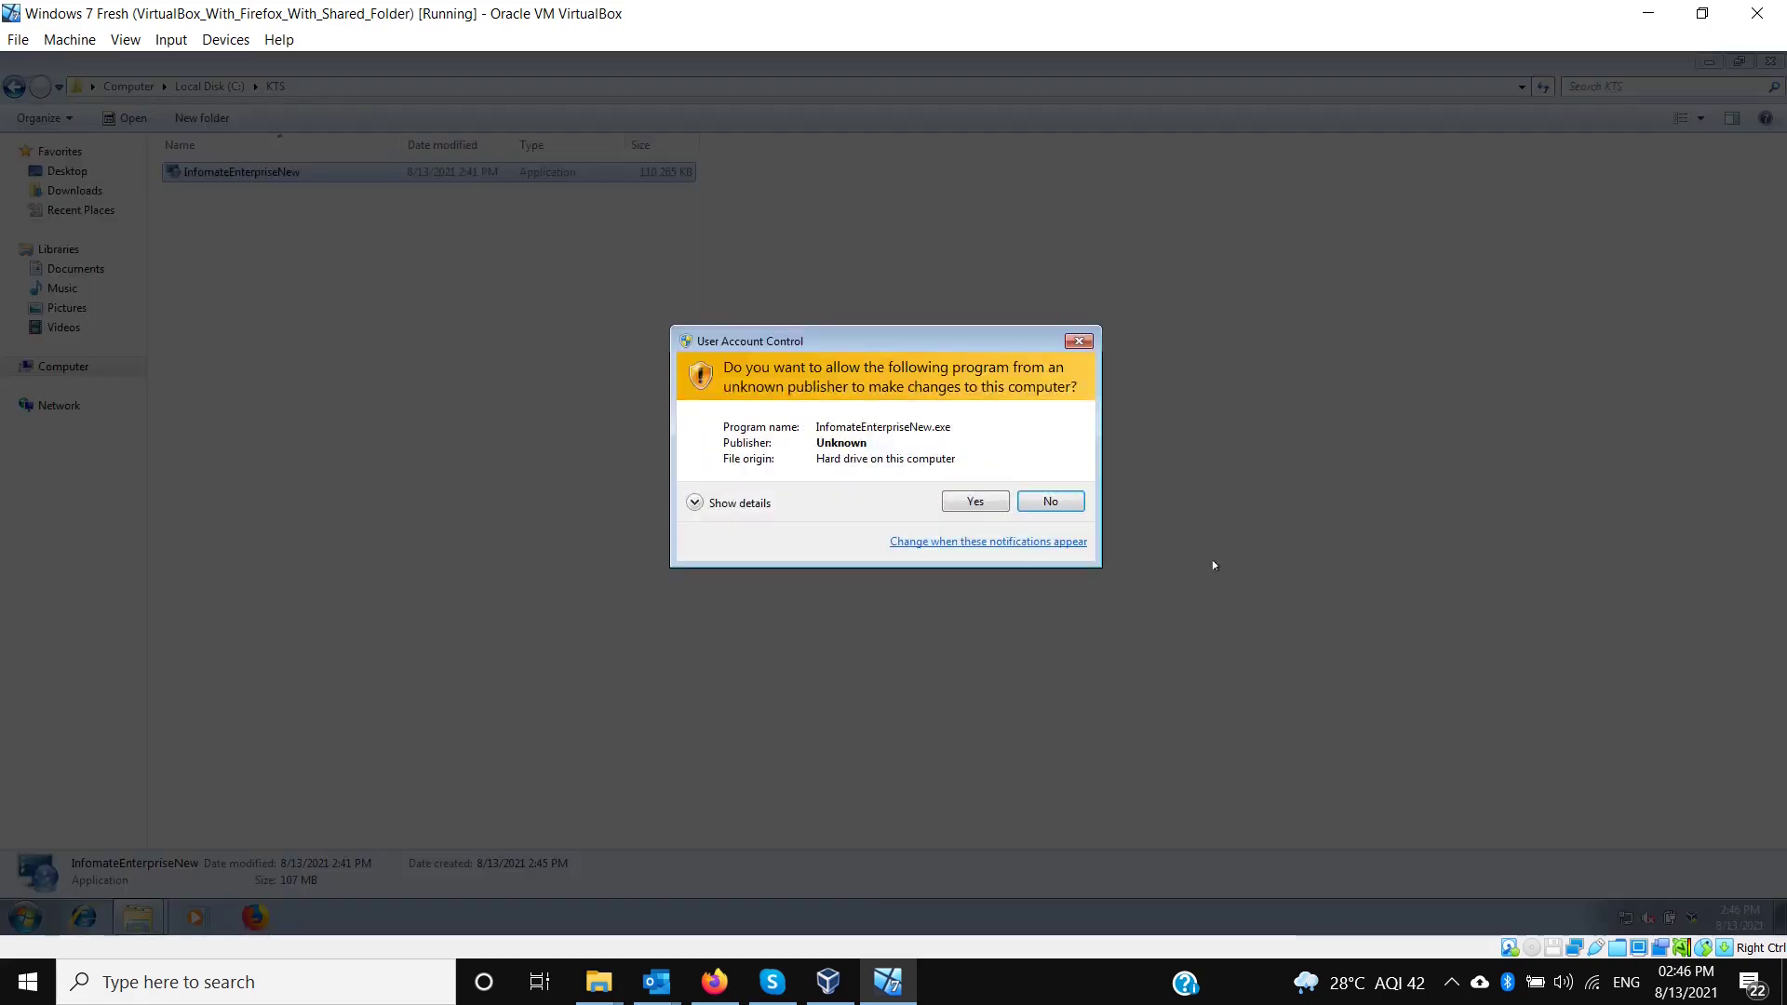
pyautogui.click(968, 501)
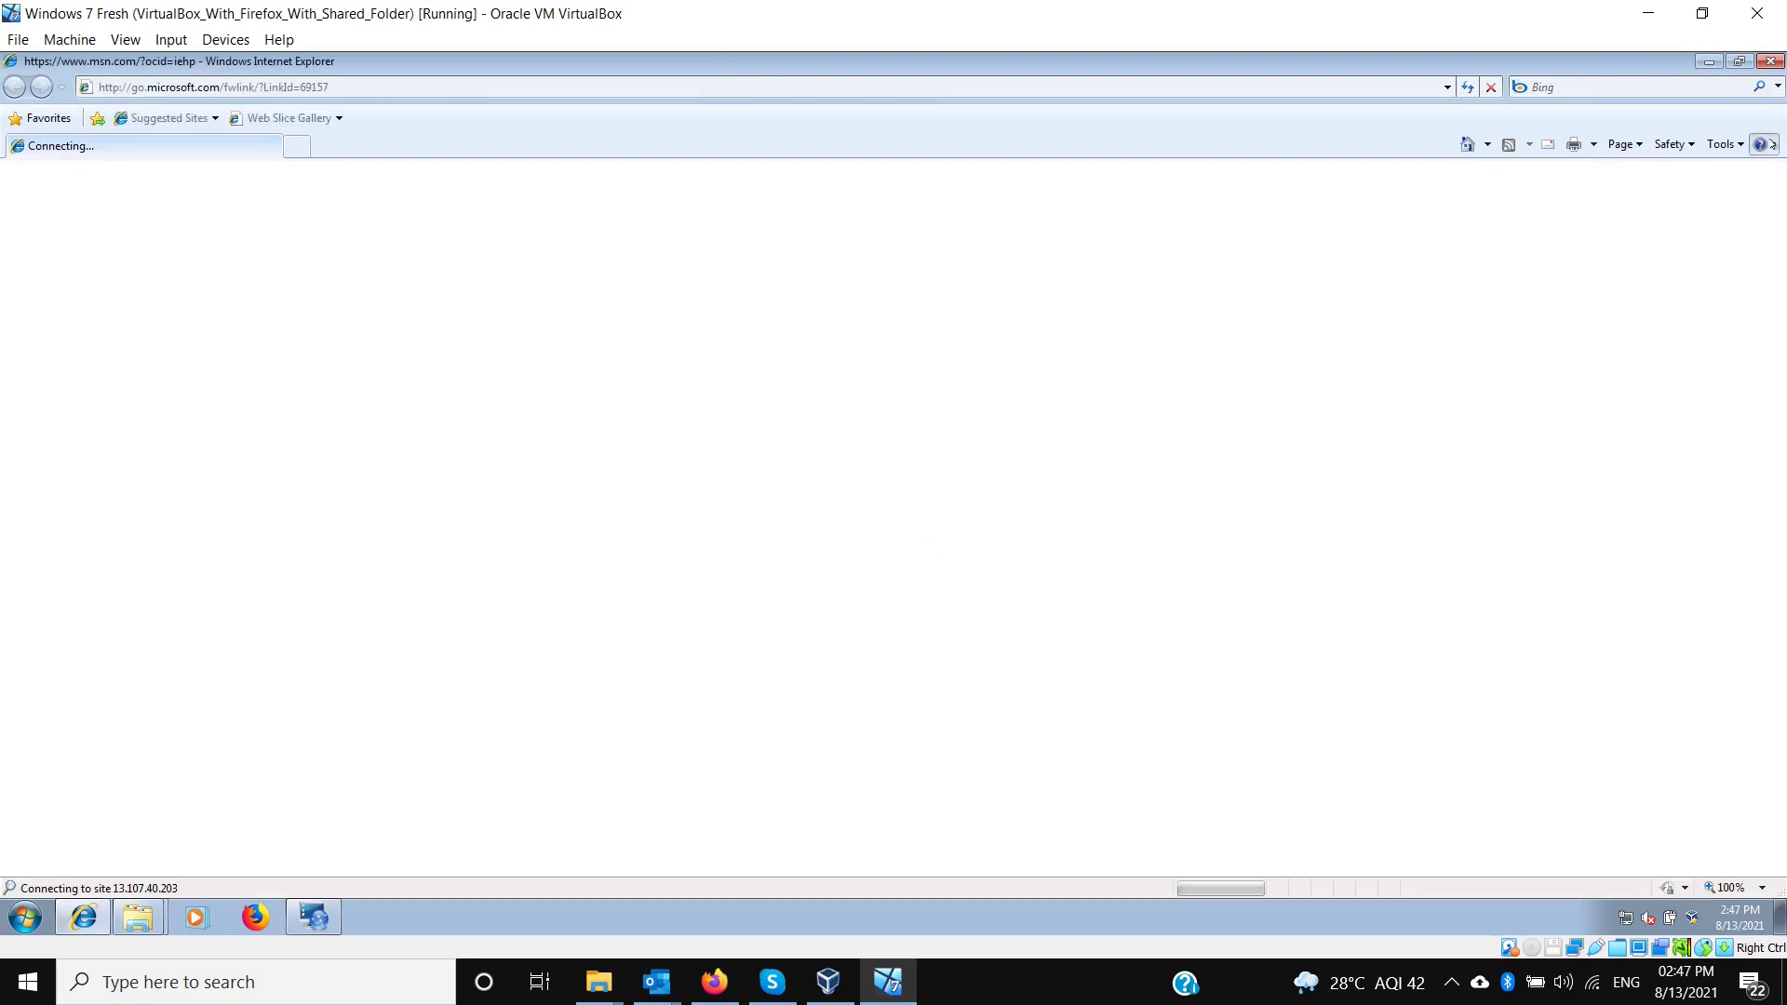
# Check the installed version of Internet Explorer, and close its version information and the welcome setup dialog
pyautogui.click(1769, 144)
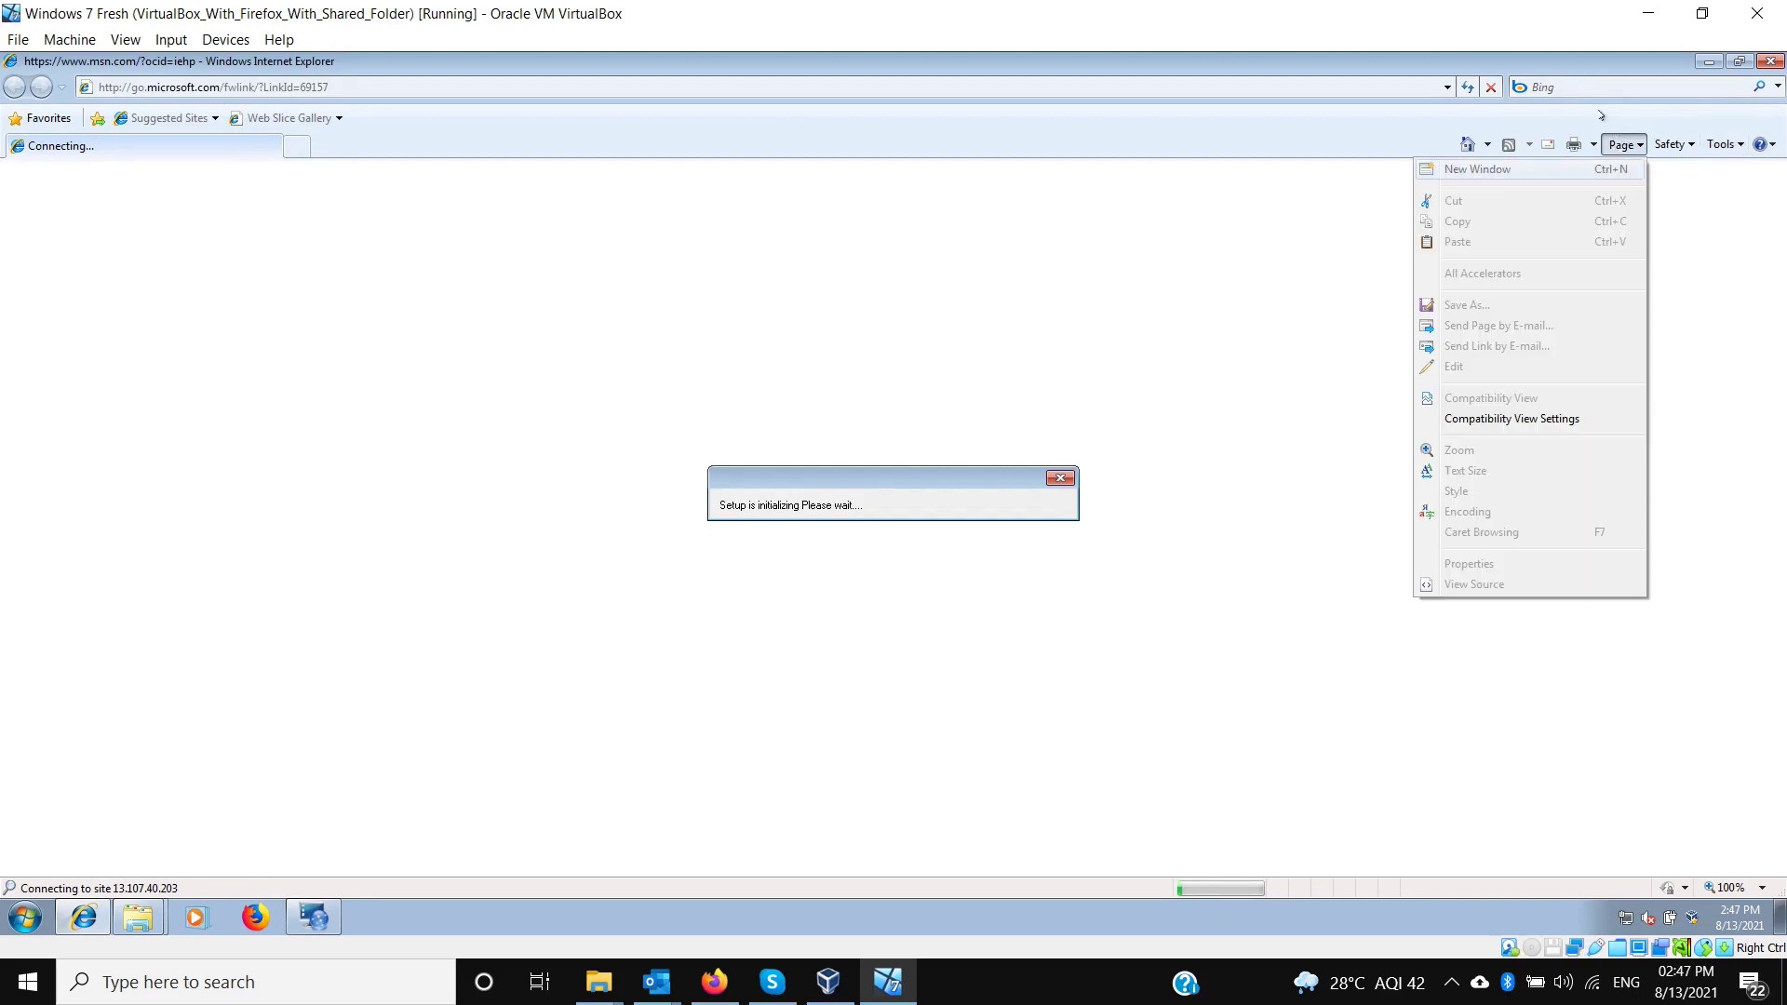
pyautogui.click(1195, 129)
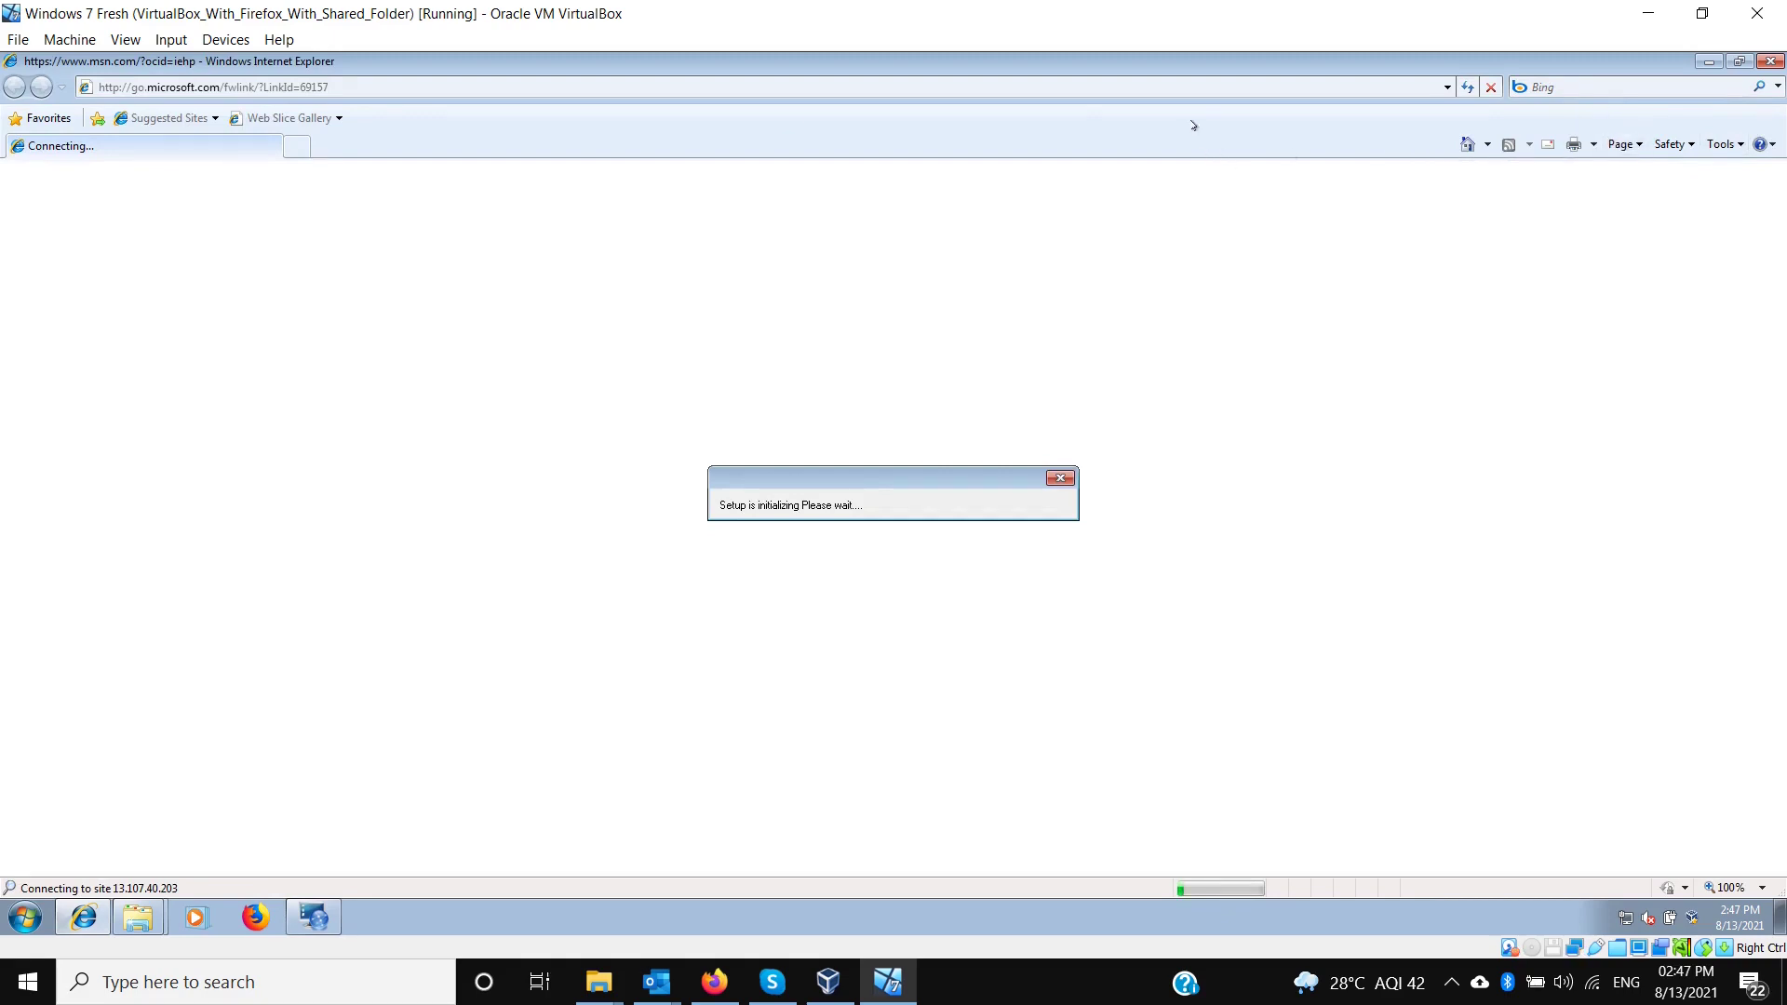
pyautogui.click(1767, 144)
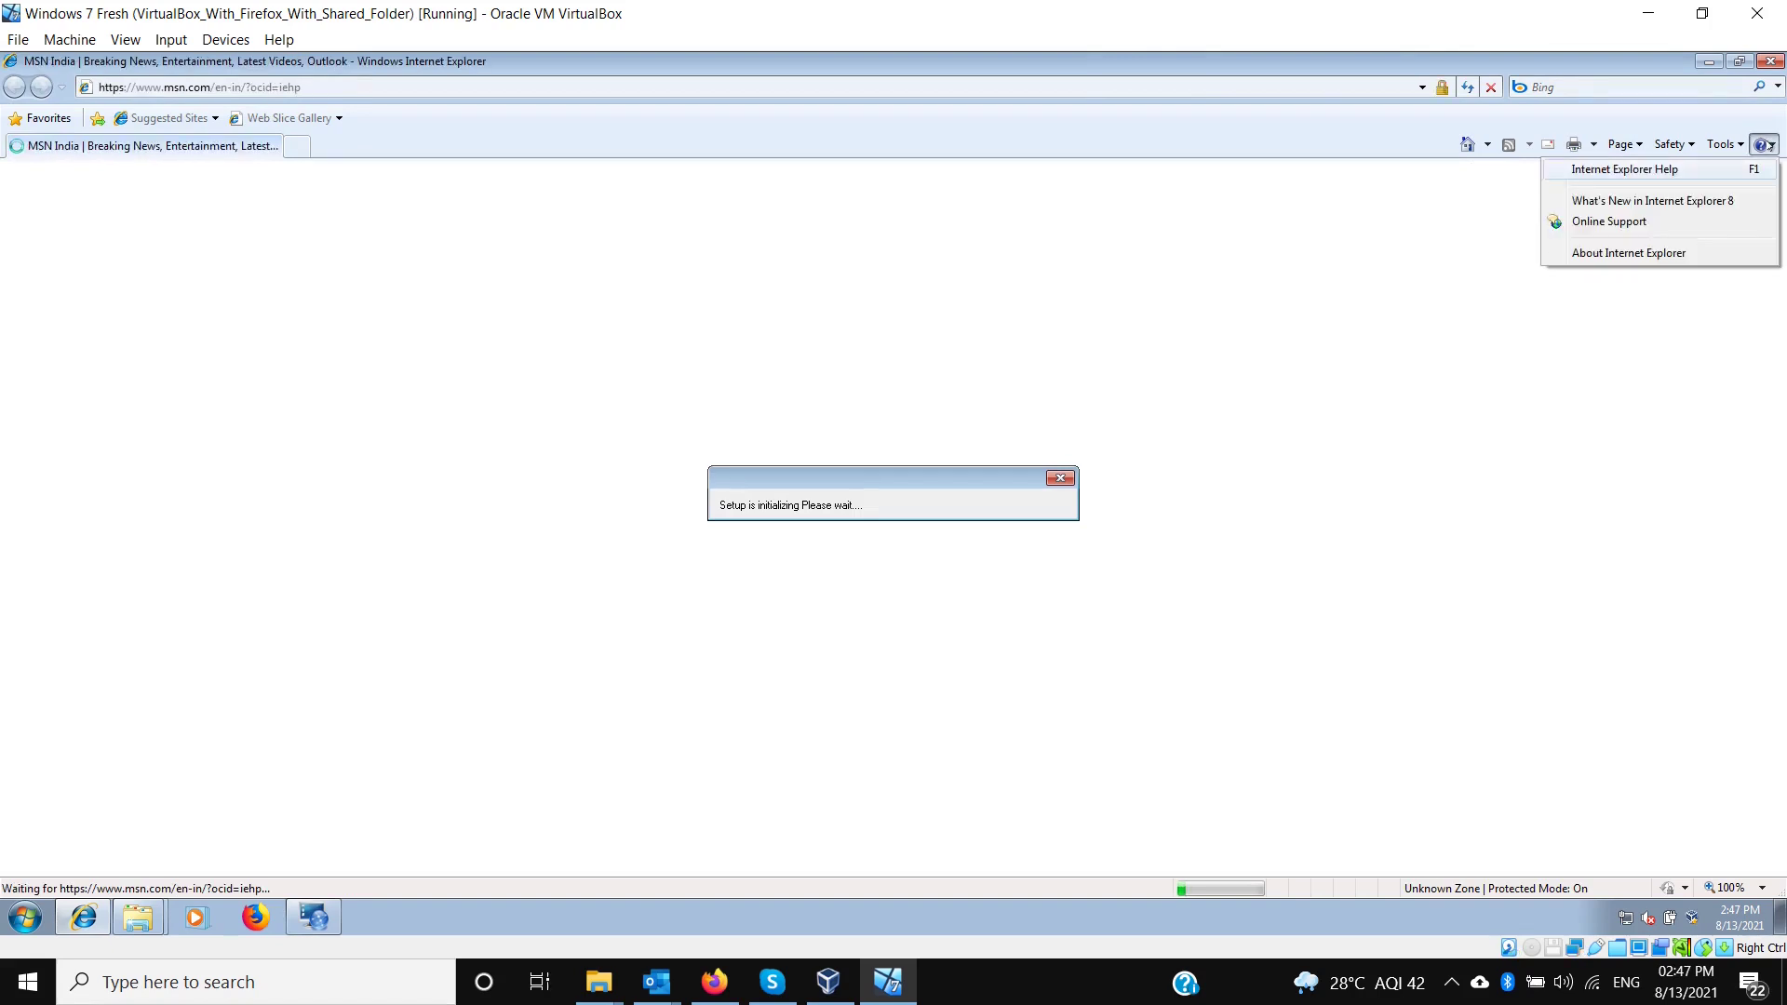
pyautogui.click(1769, 146)
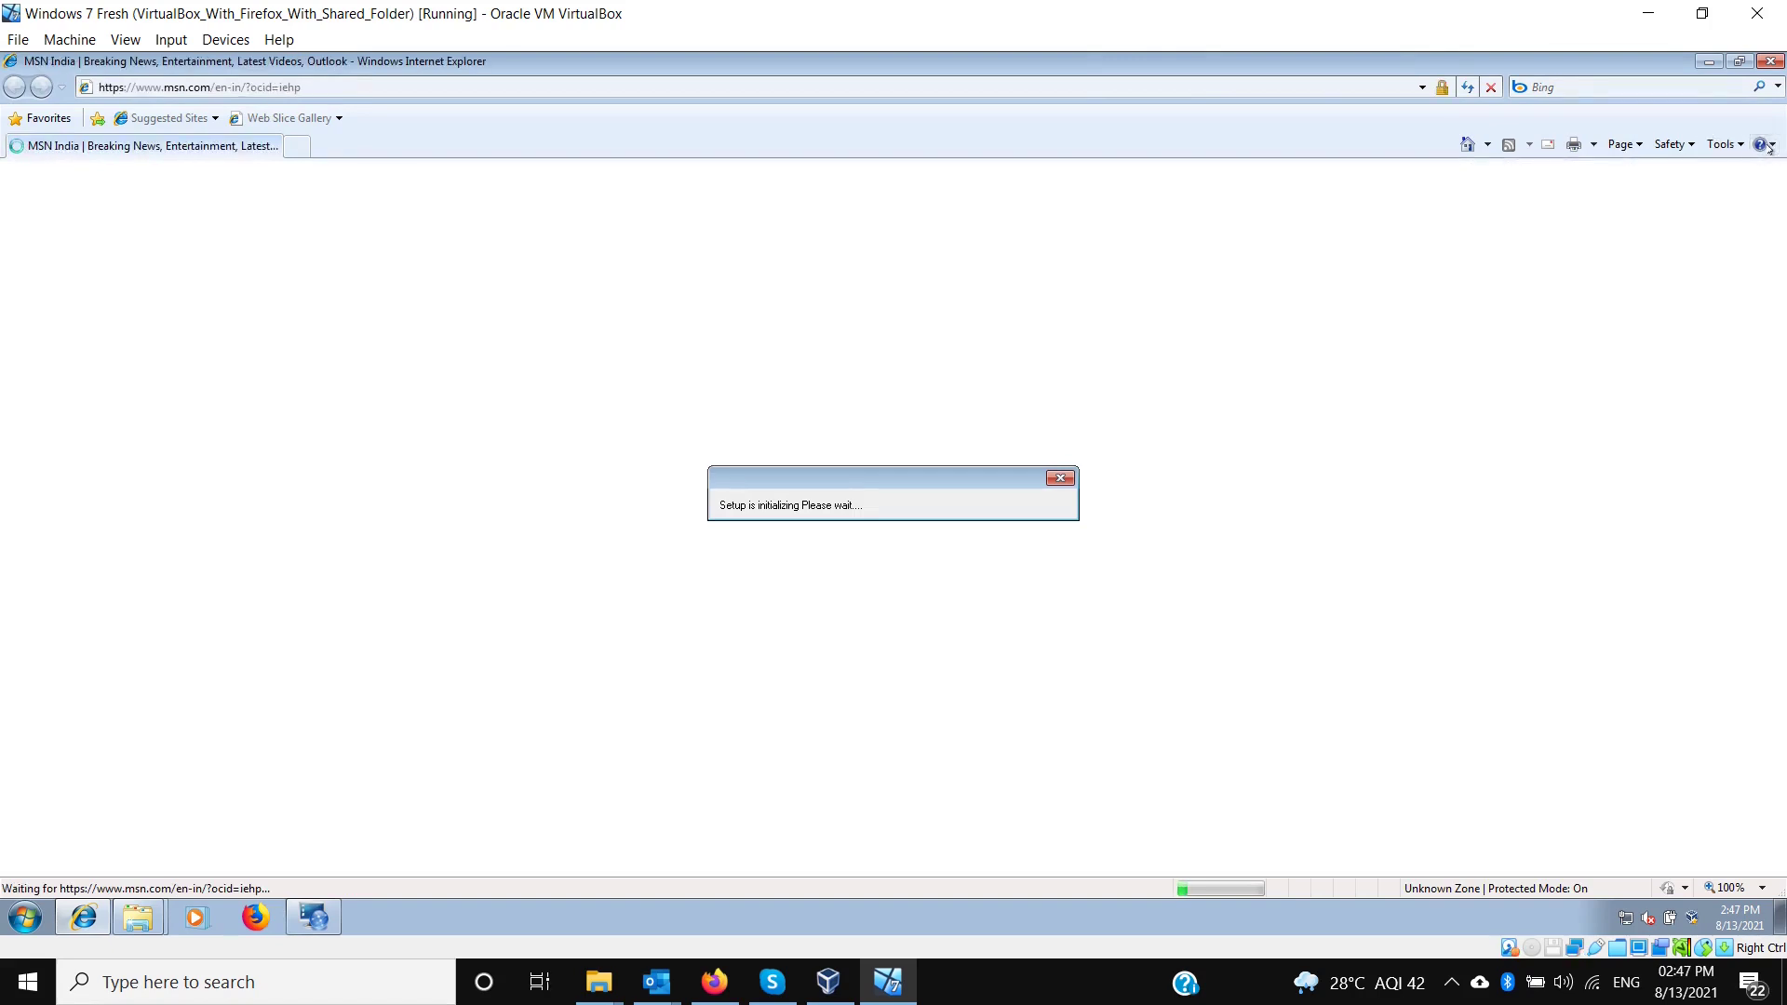
pyautogui.click(1768, 145)
pyautogui.click(1614, 262)
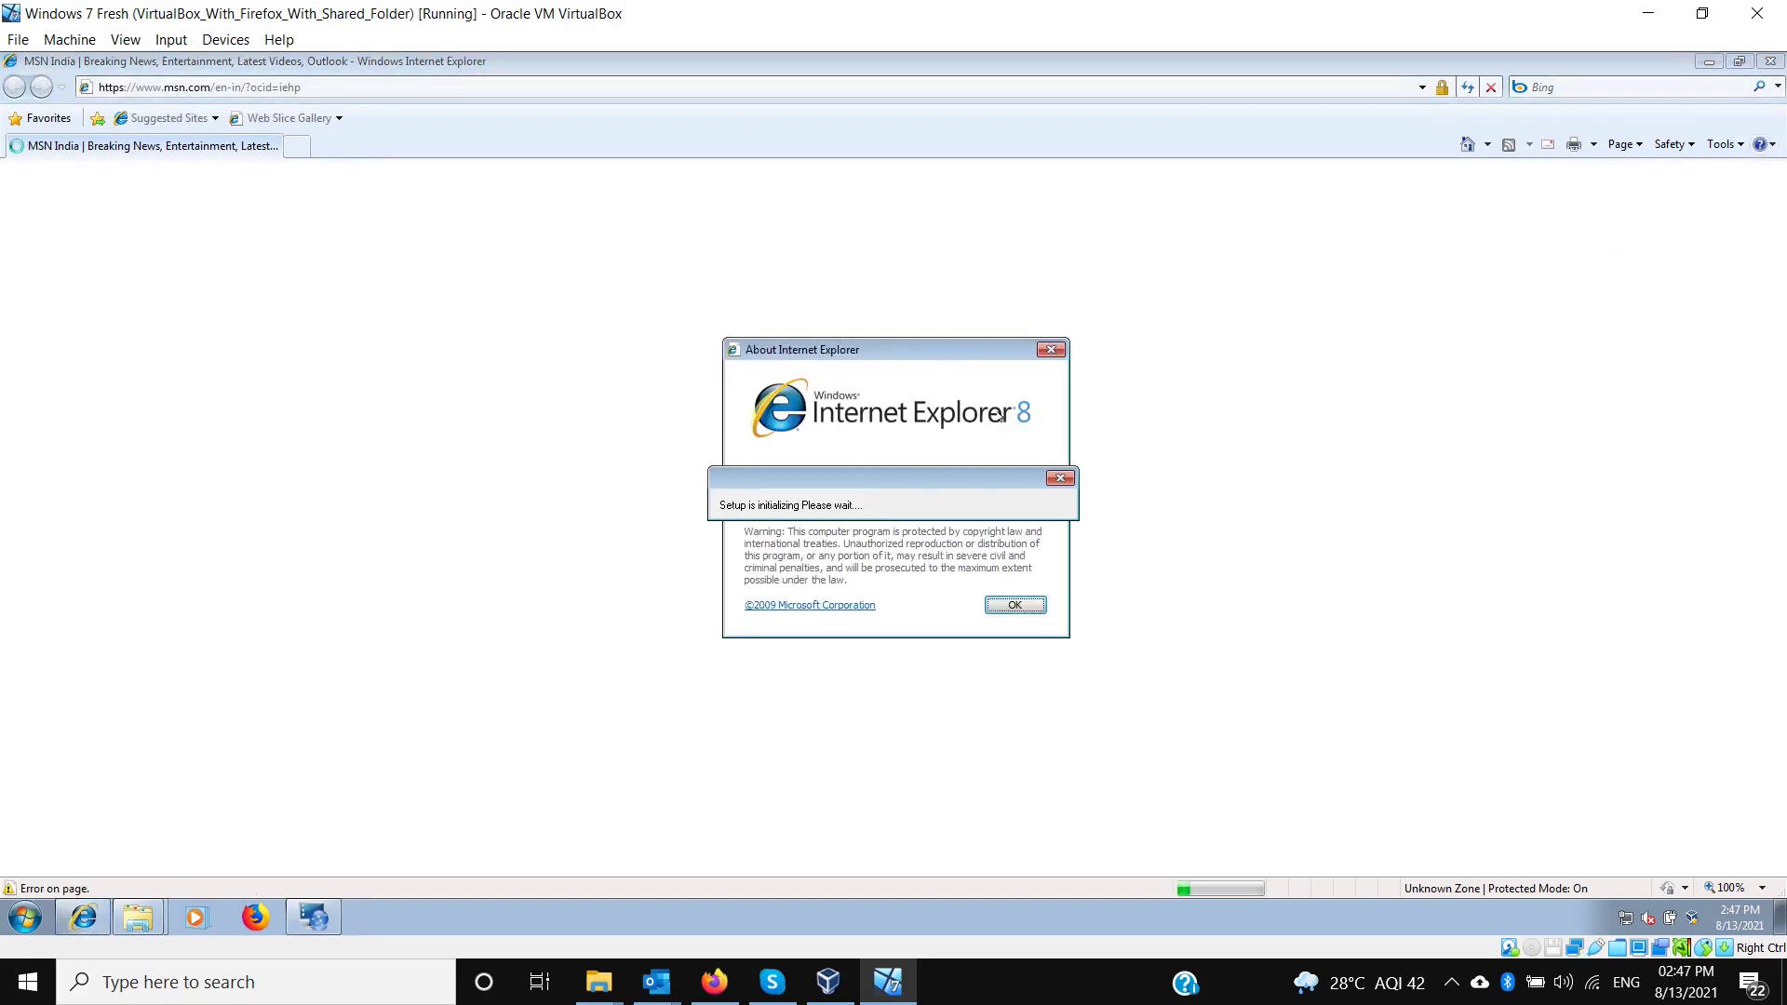
pyautogui.click(1030, 604)
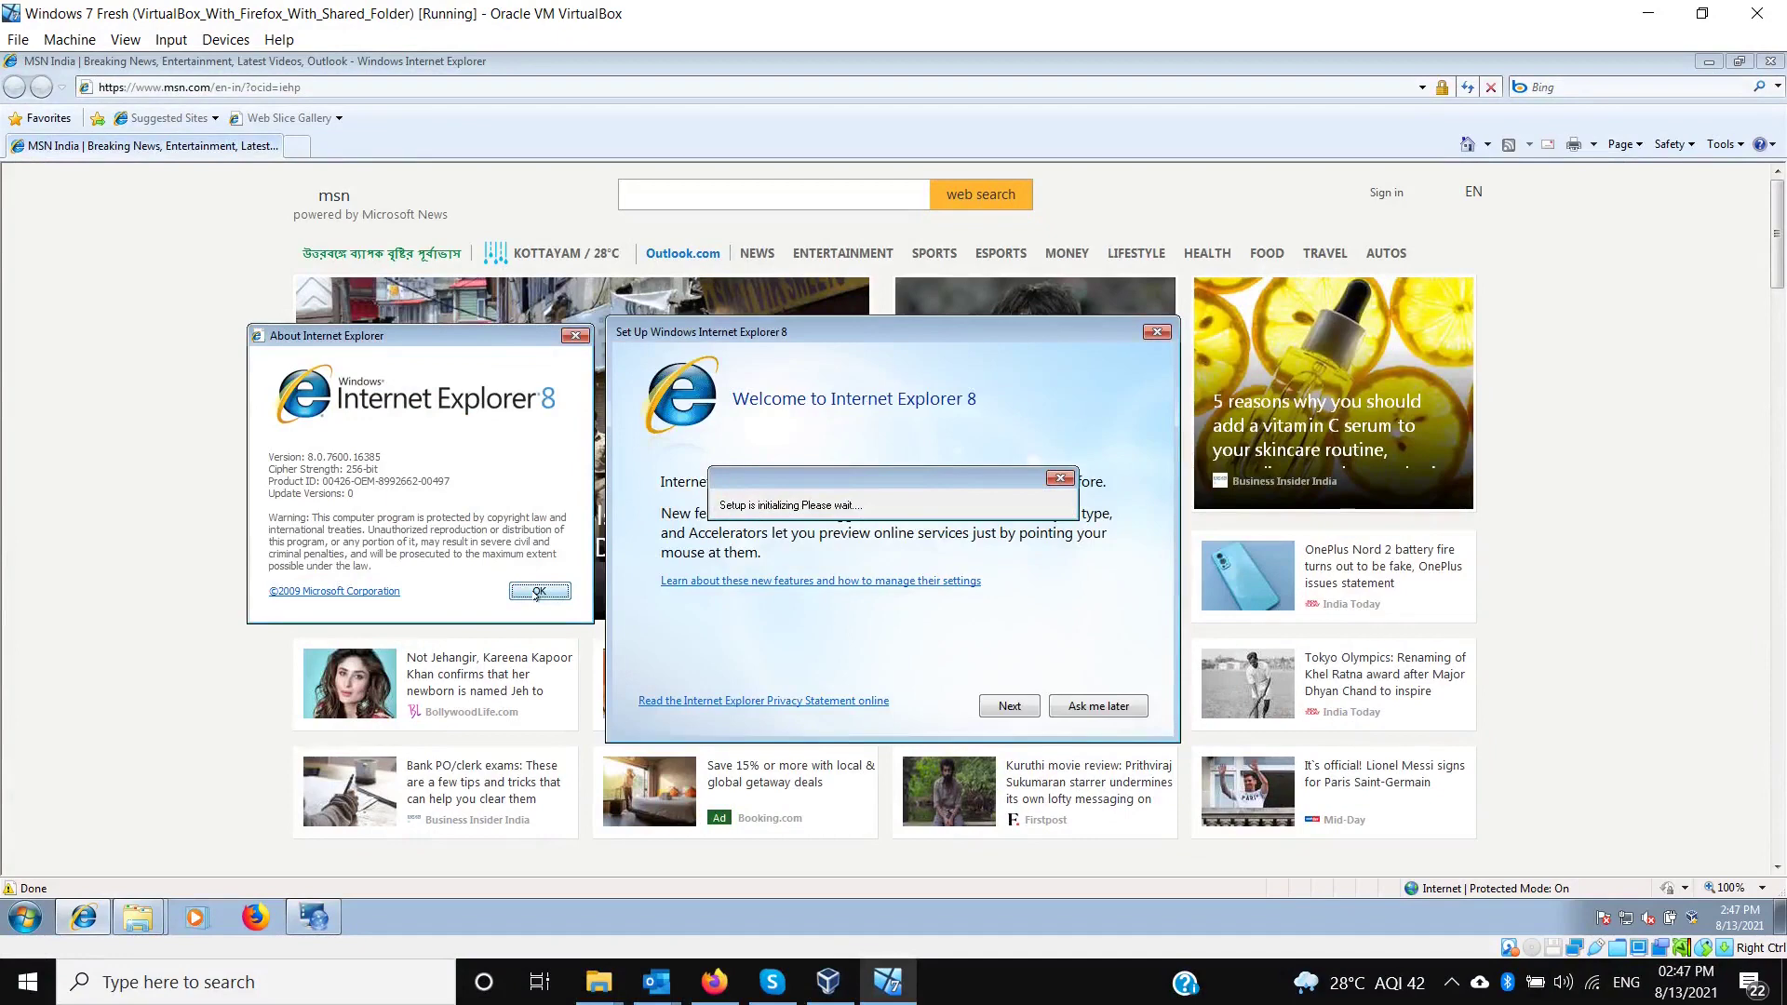
pyautogui.click(537, 593)
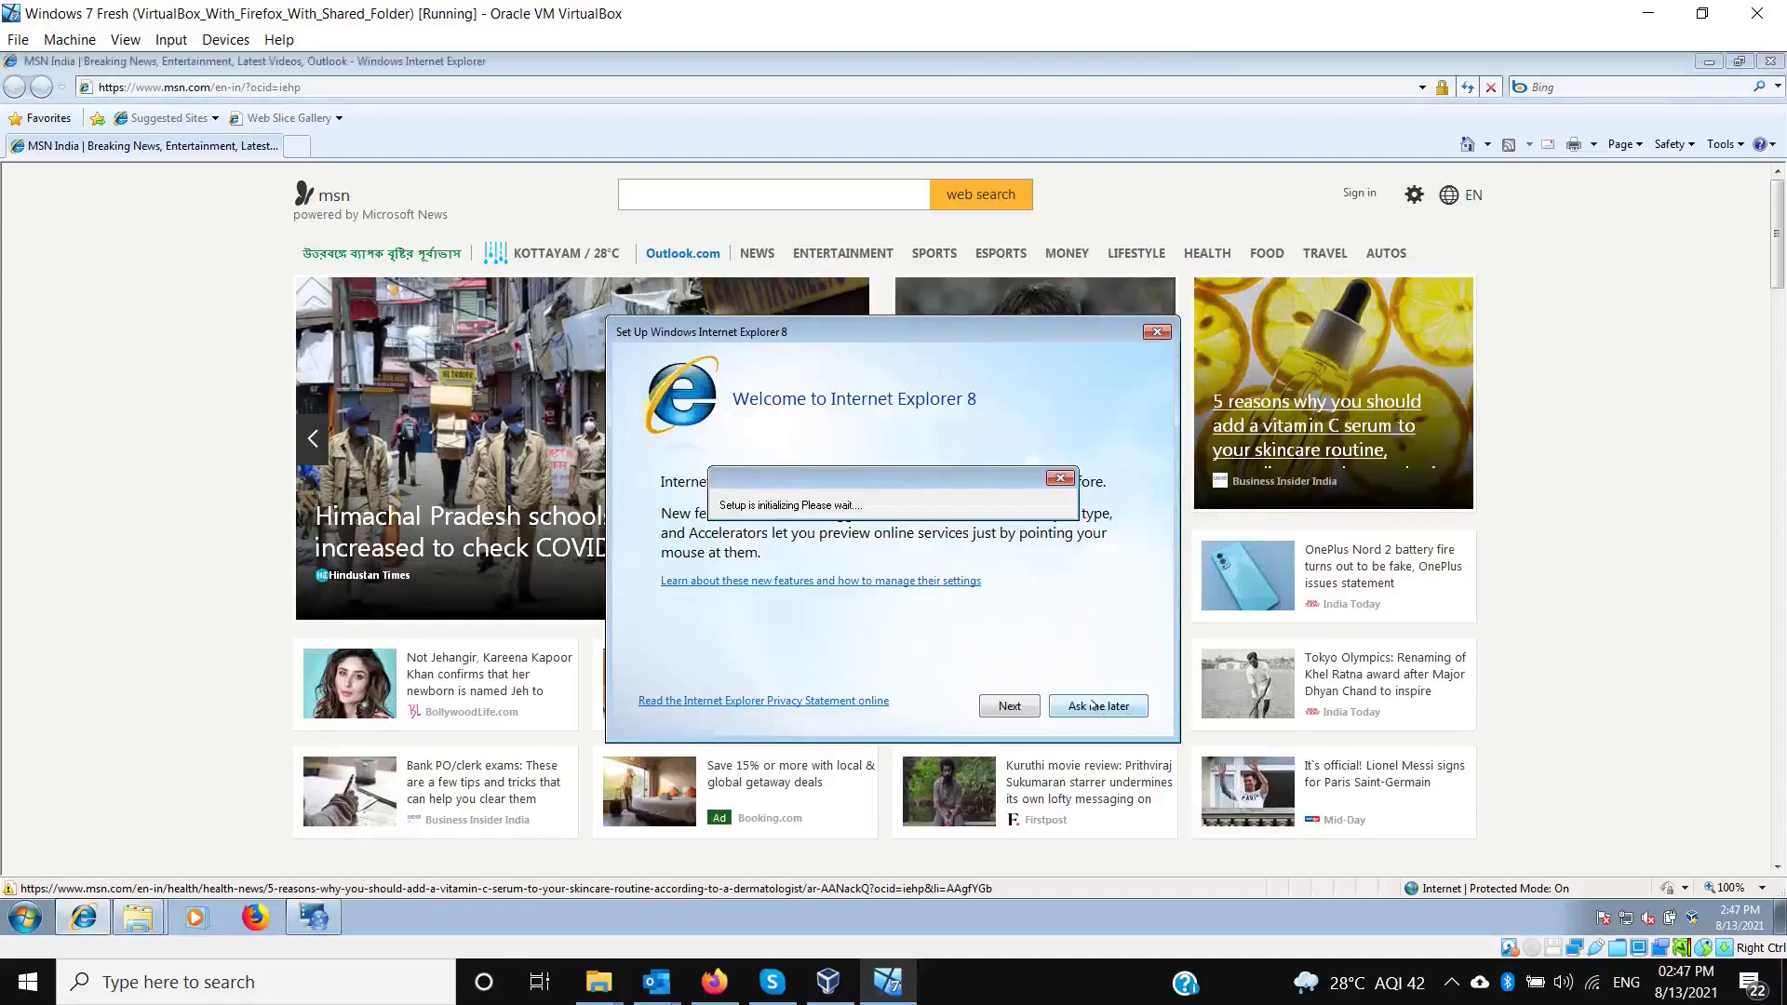
pyautogui.click(1159, 335)
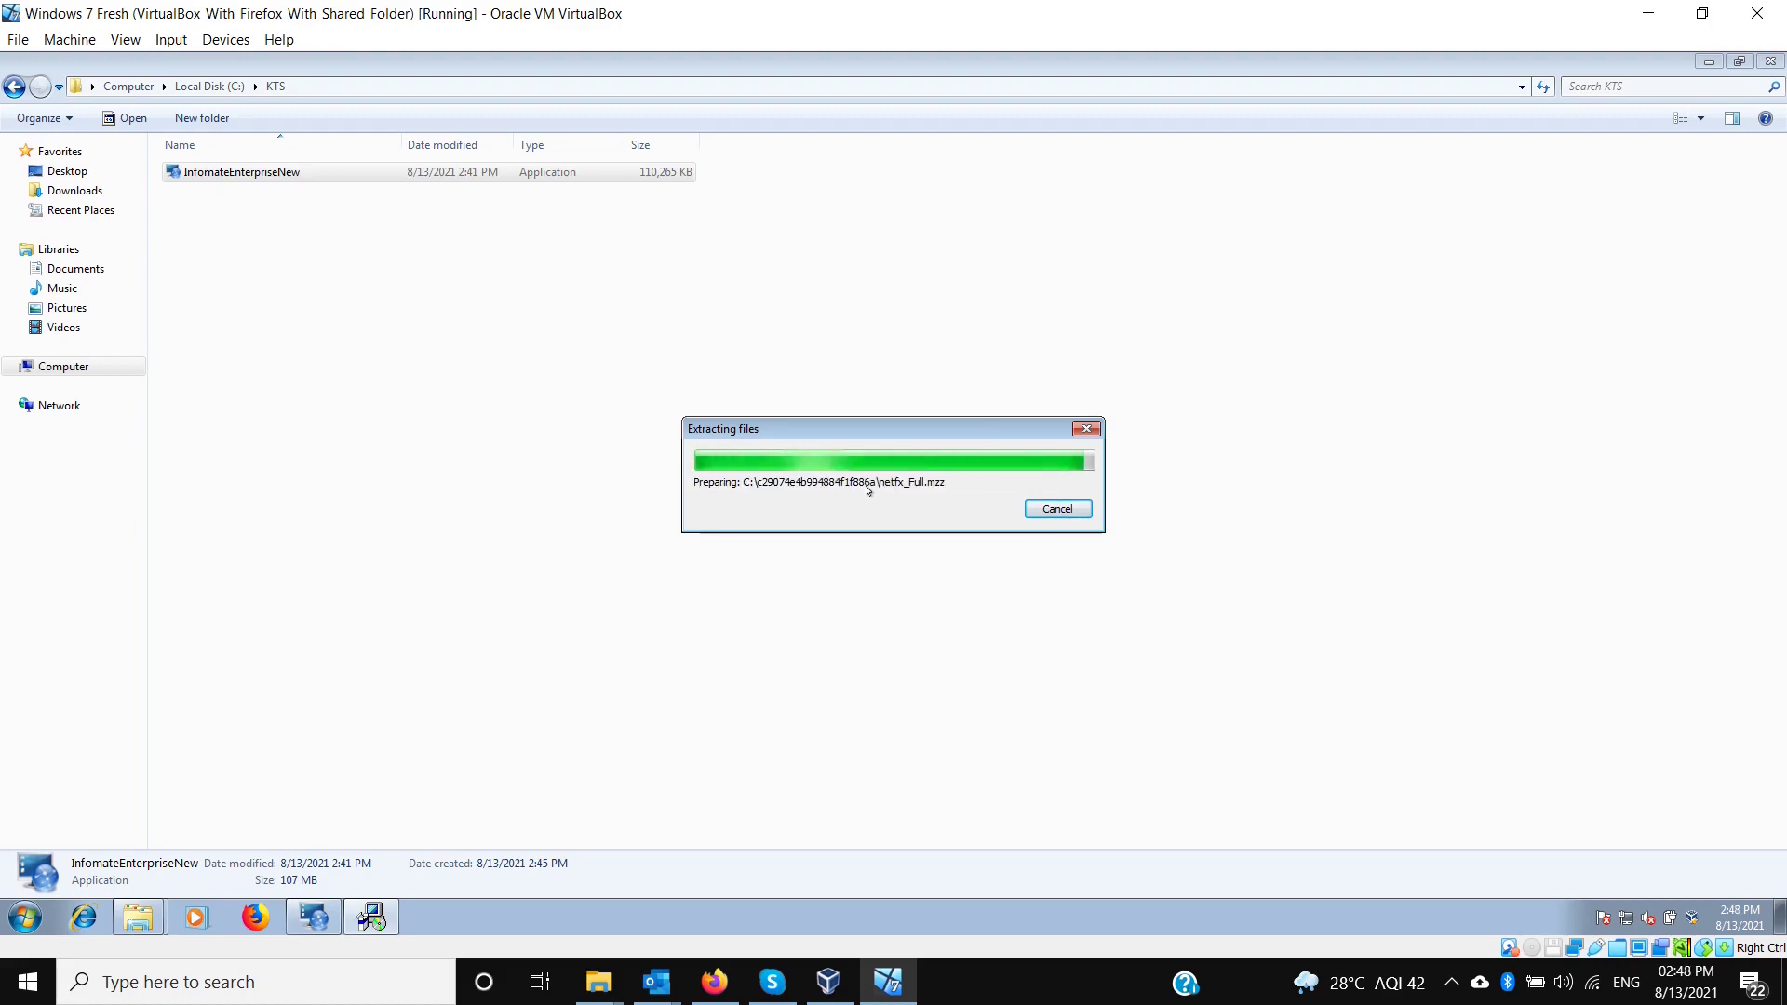
pyautogui.click(1454, 985)
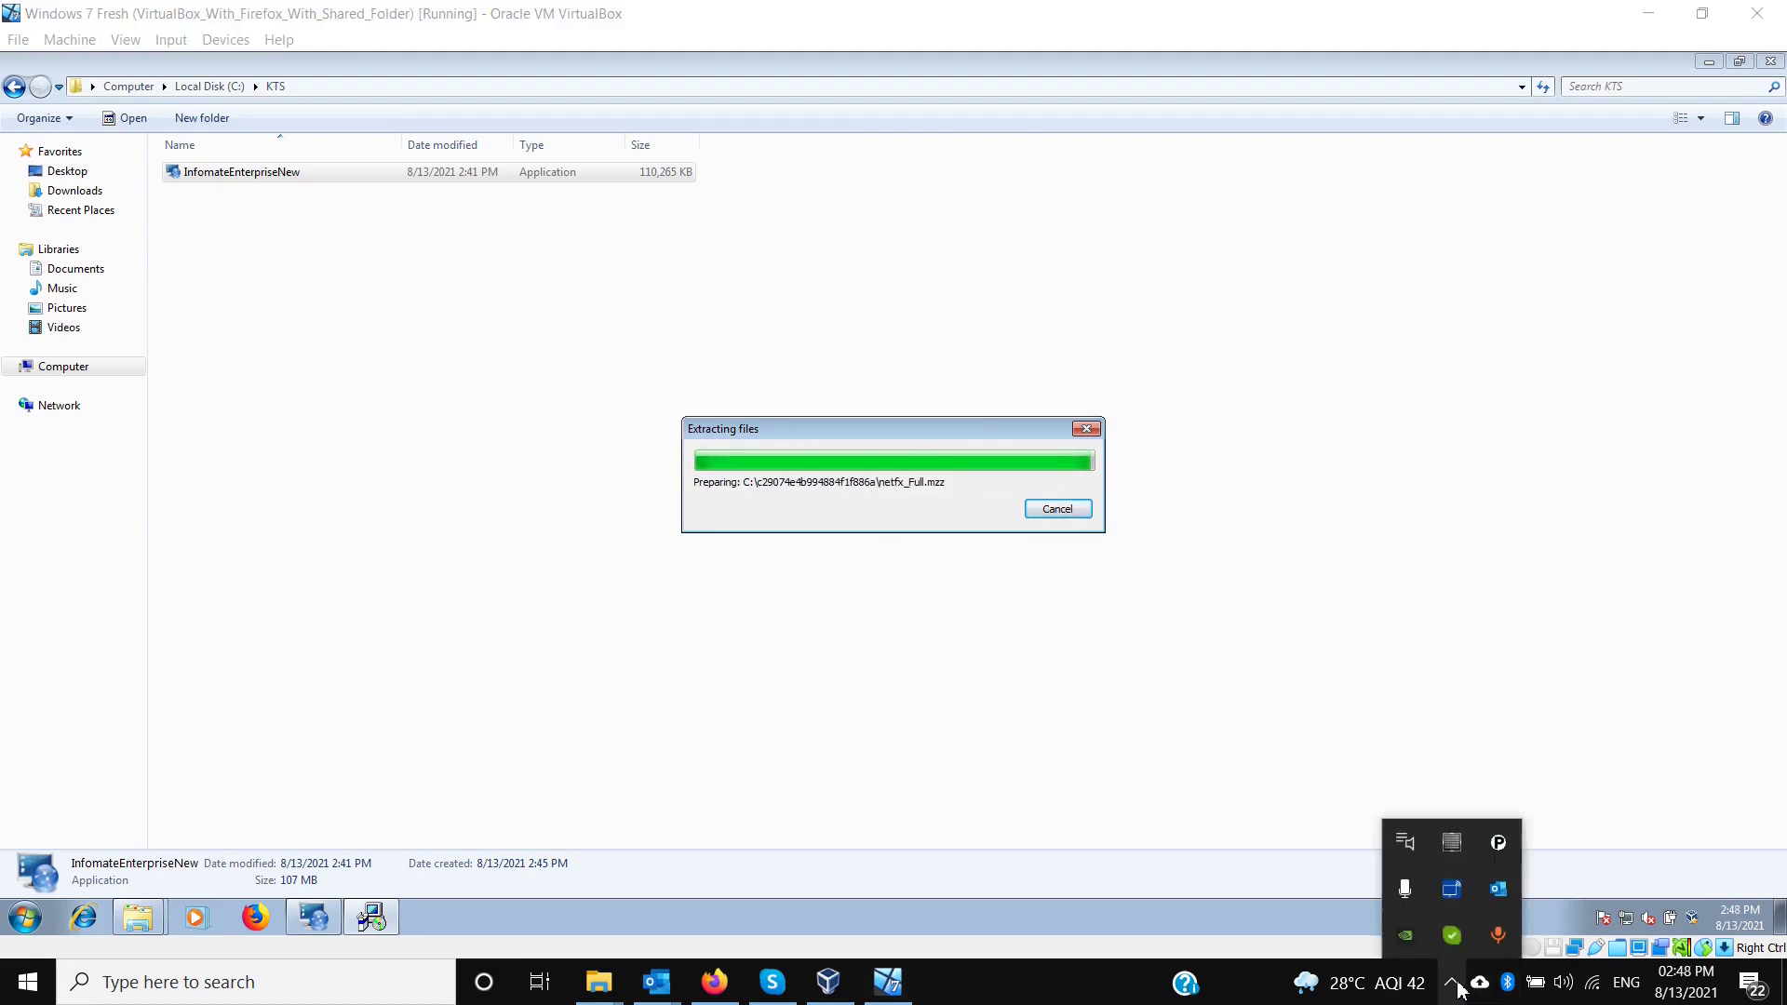
pyautogui.click(1013, 996)
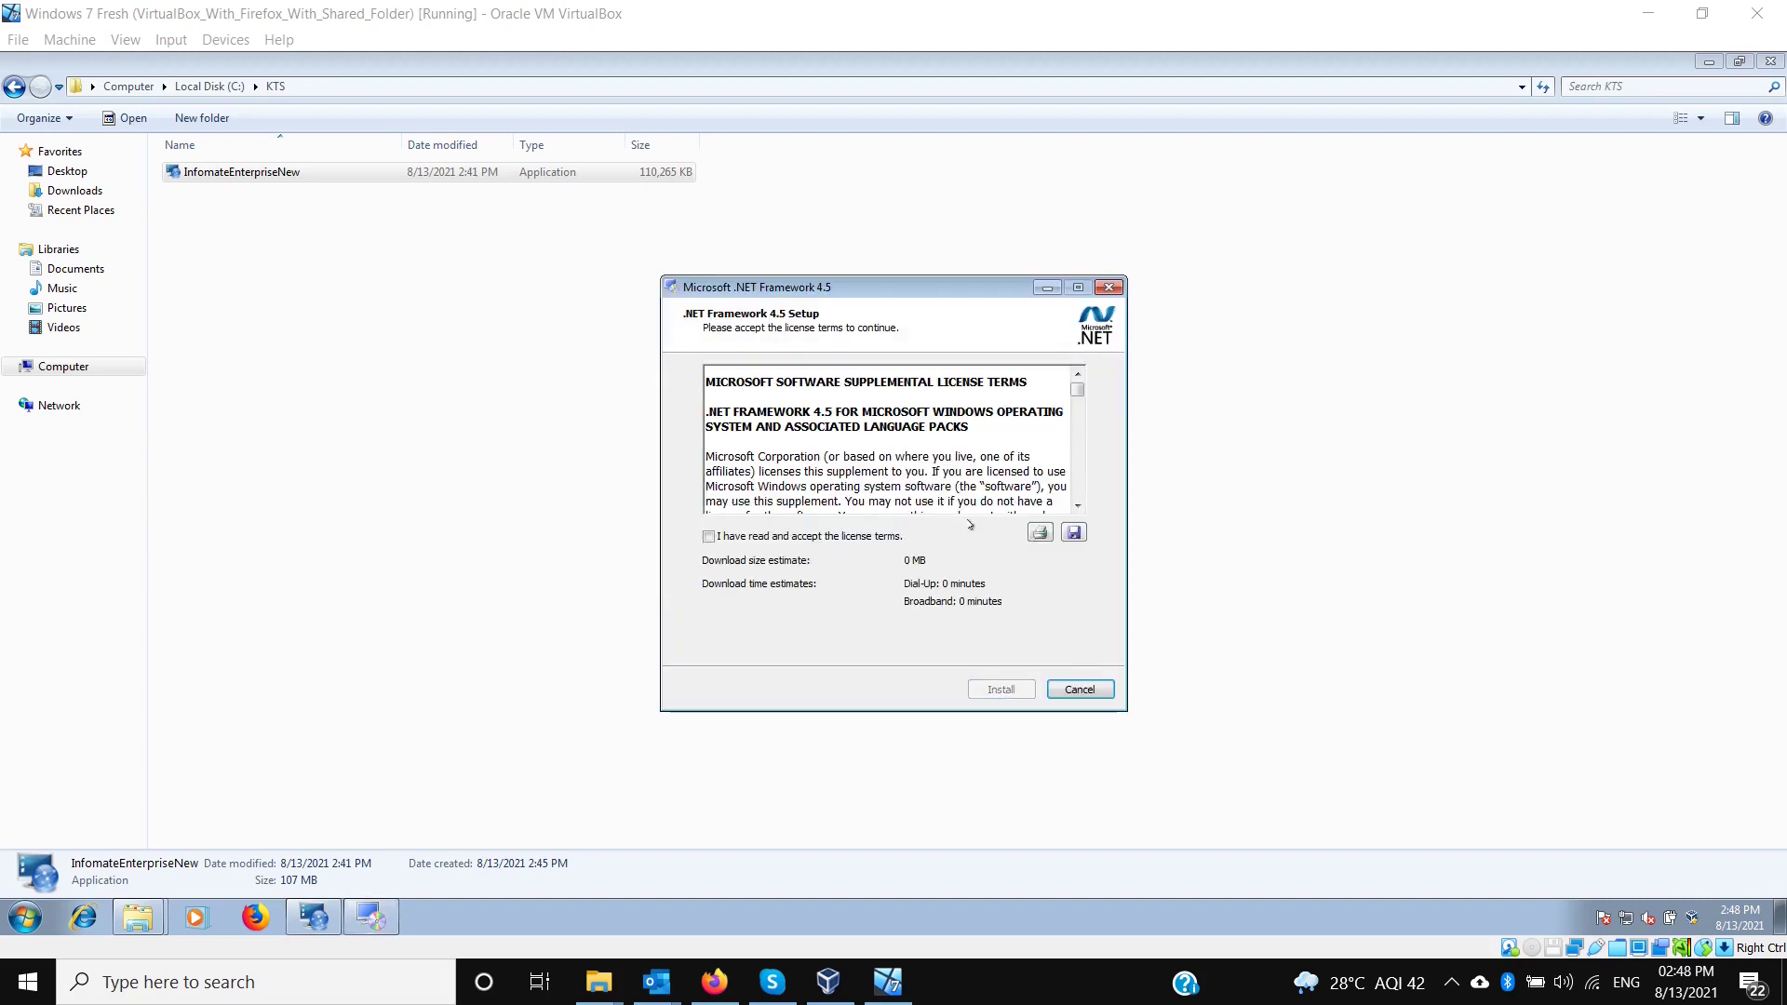
# Accept the Microsoft .NET Framework 4.5 license terms and start its installation
pyautogui.click(709, 536)
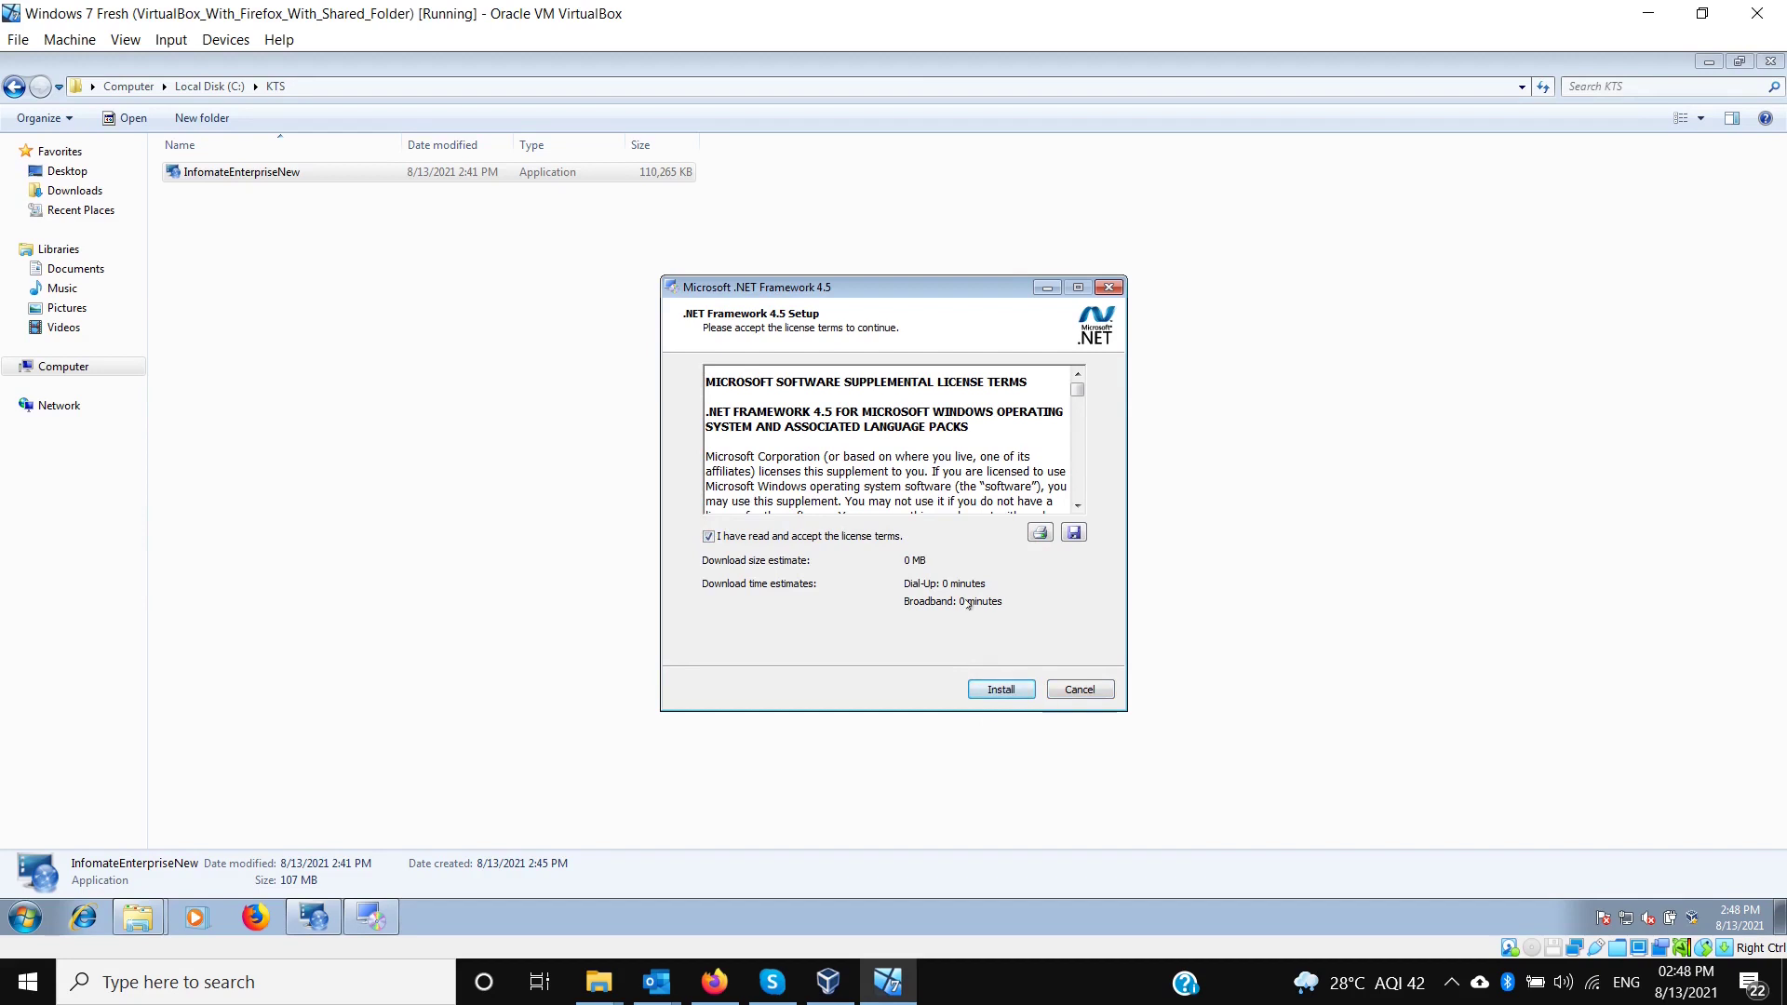
pyautogui.click(1002, 687)
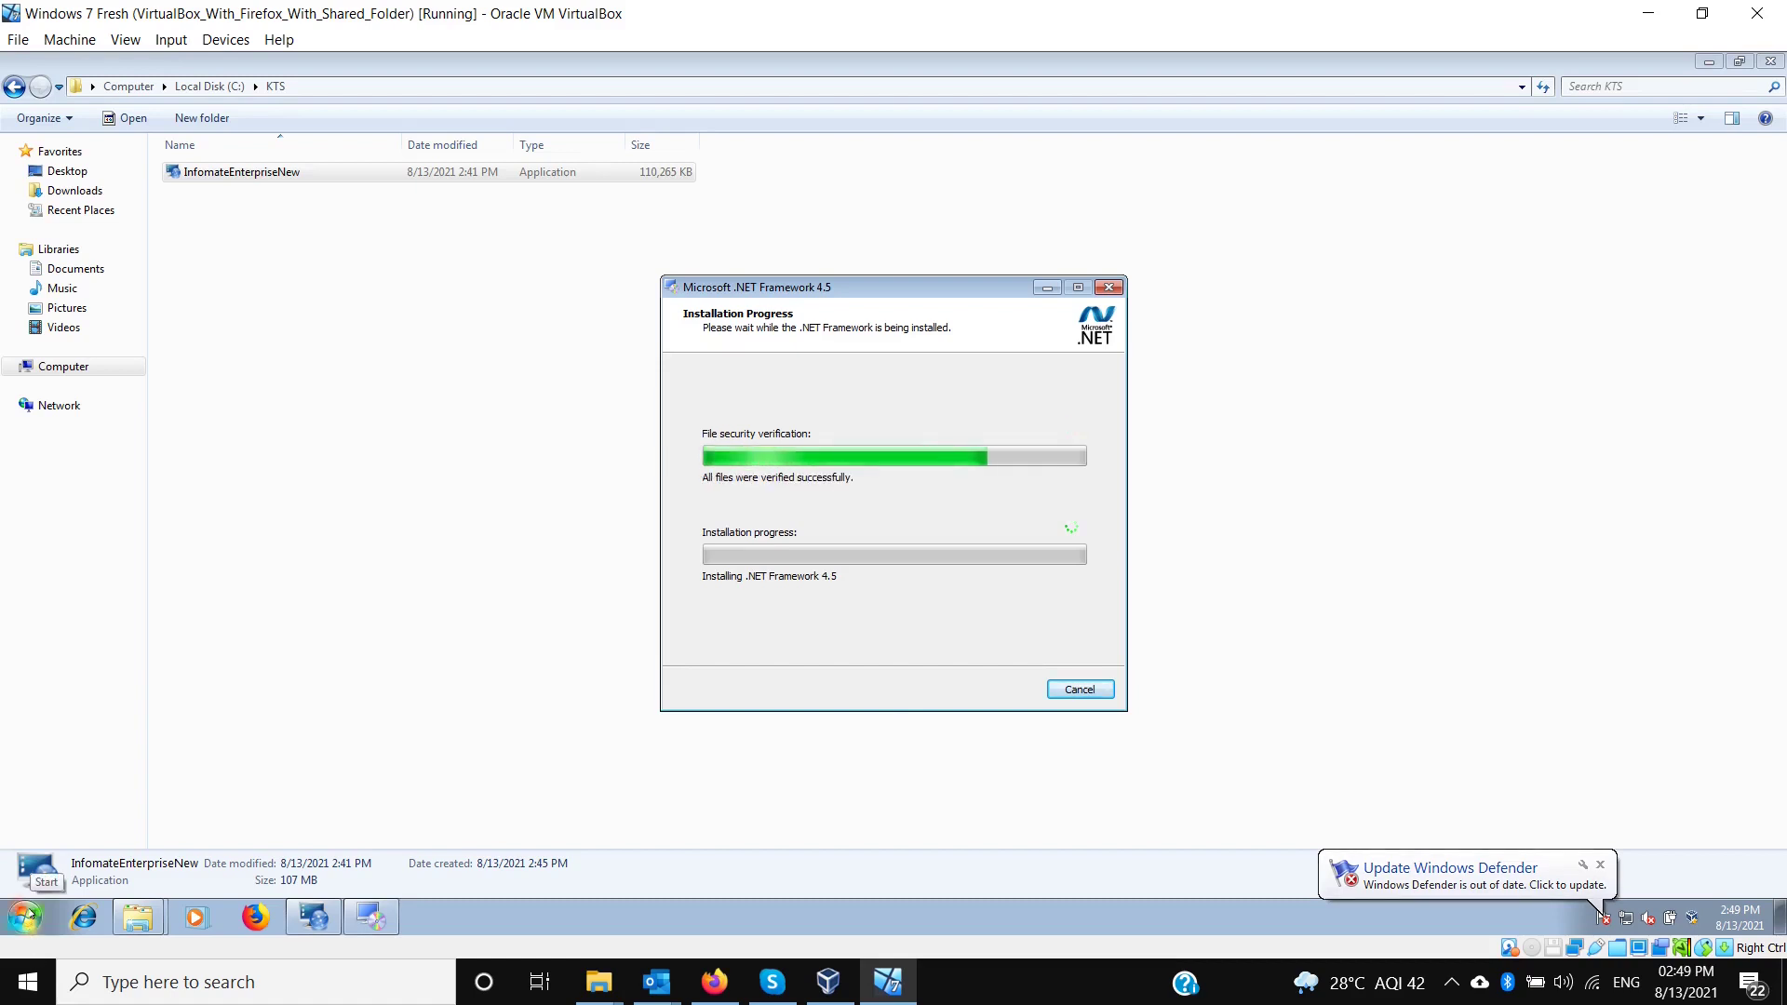
pyautogui.moveTo(912, 290); pyautogui.dragTo(889, 292)
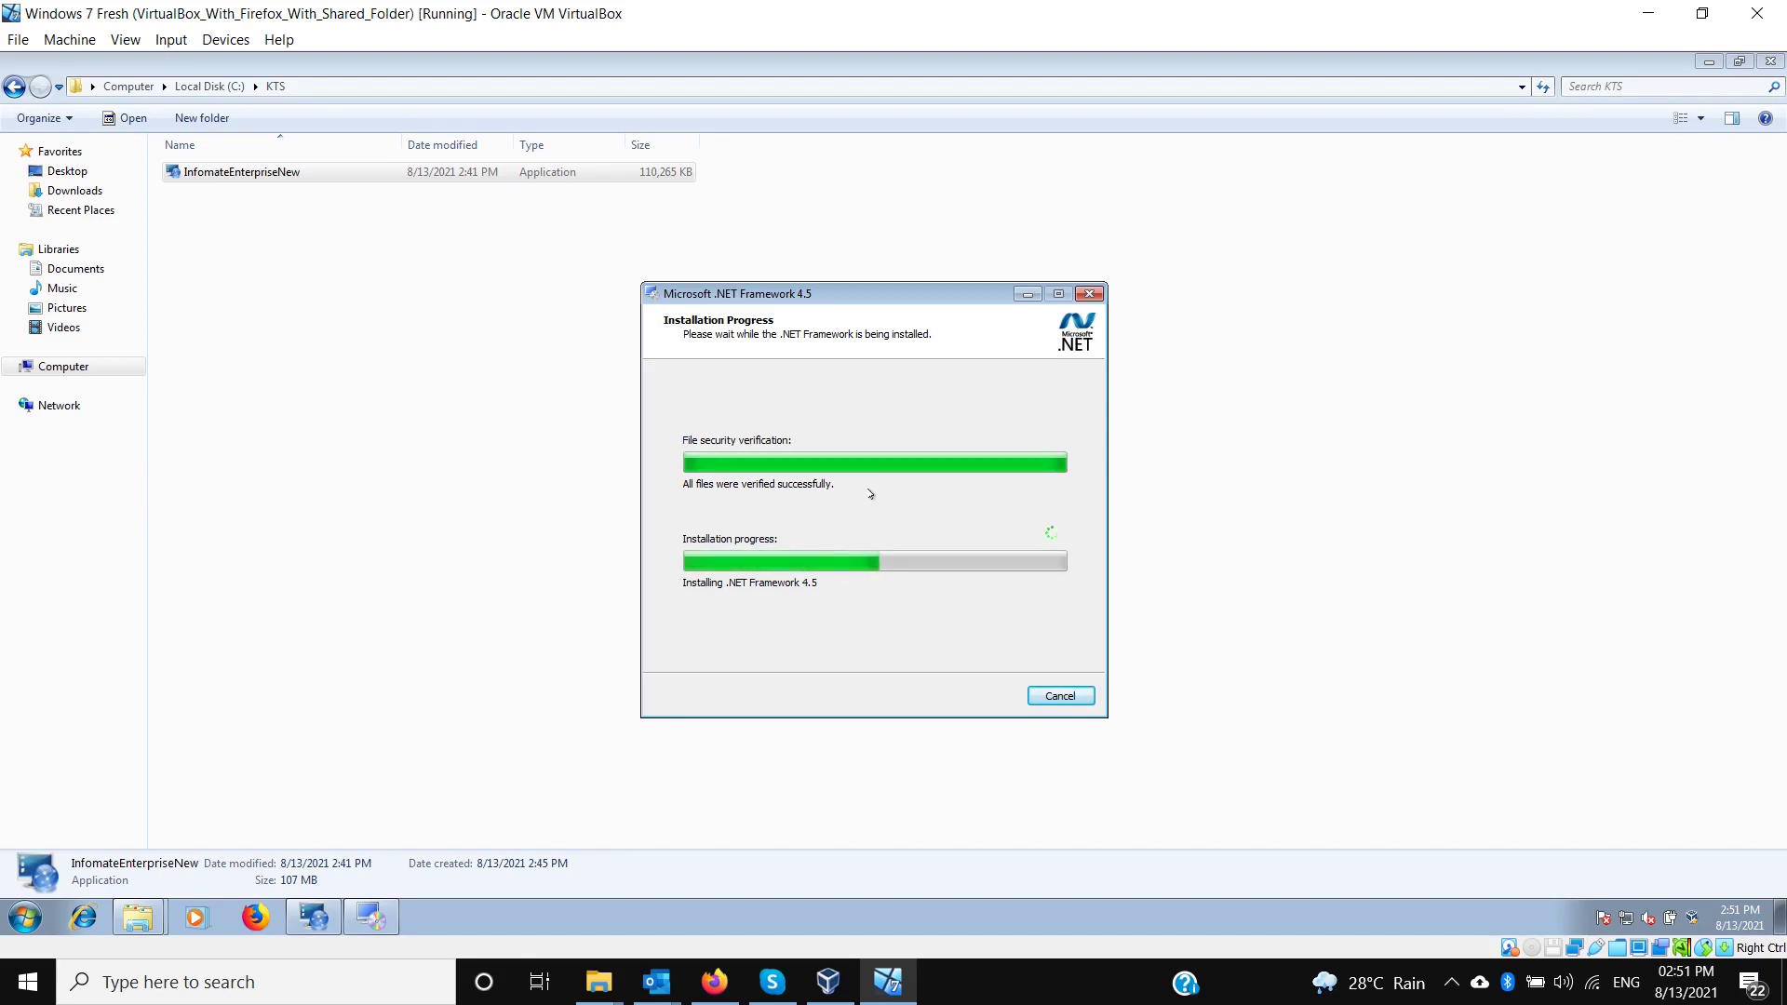
pyautogui.click(257, 919)
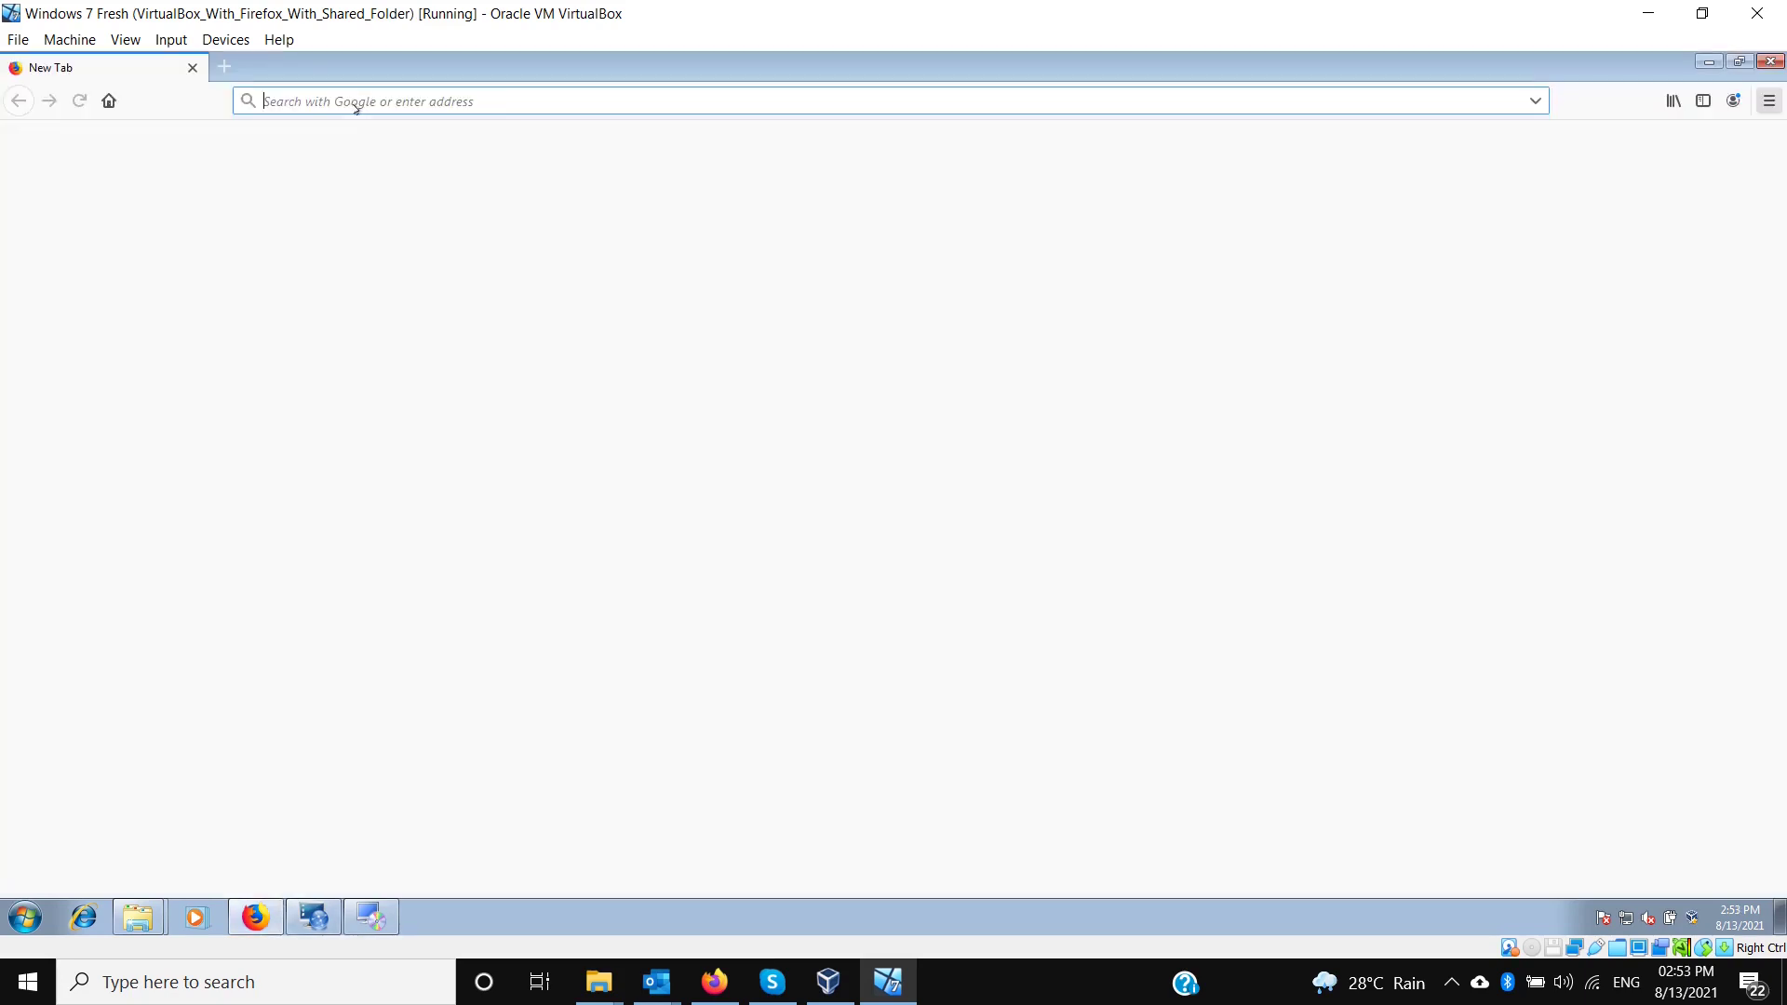
pyautogui.write('http://localhost')
pyautogui.press('Return')
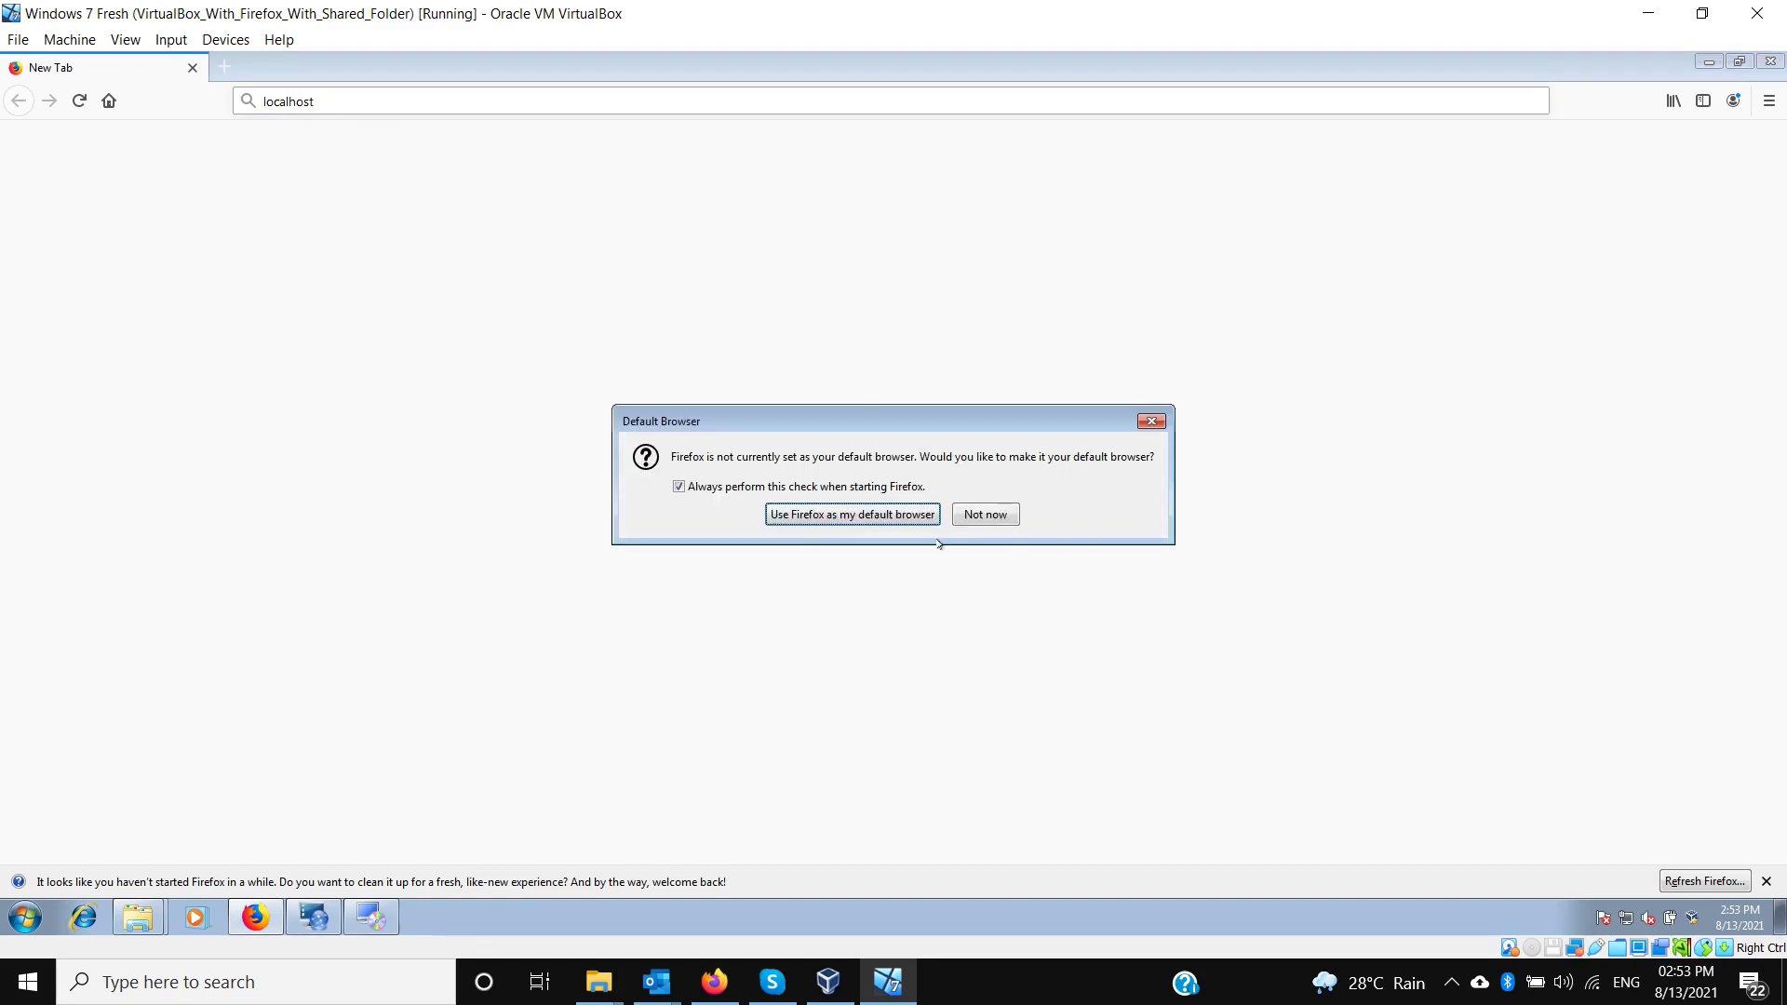
pyautogui.click(875, 515)
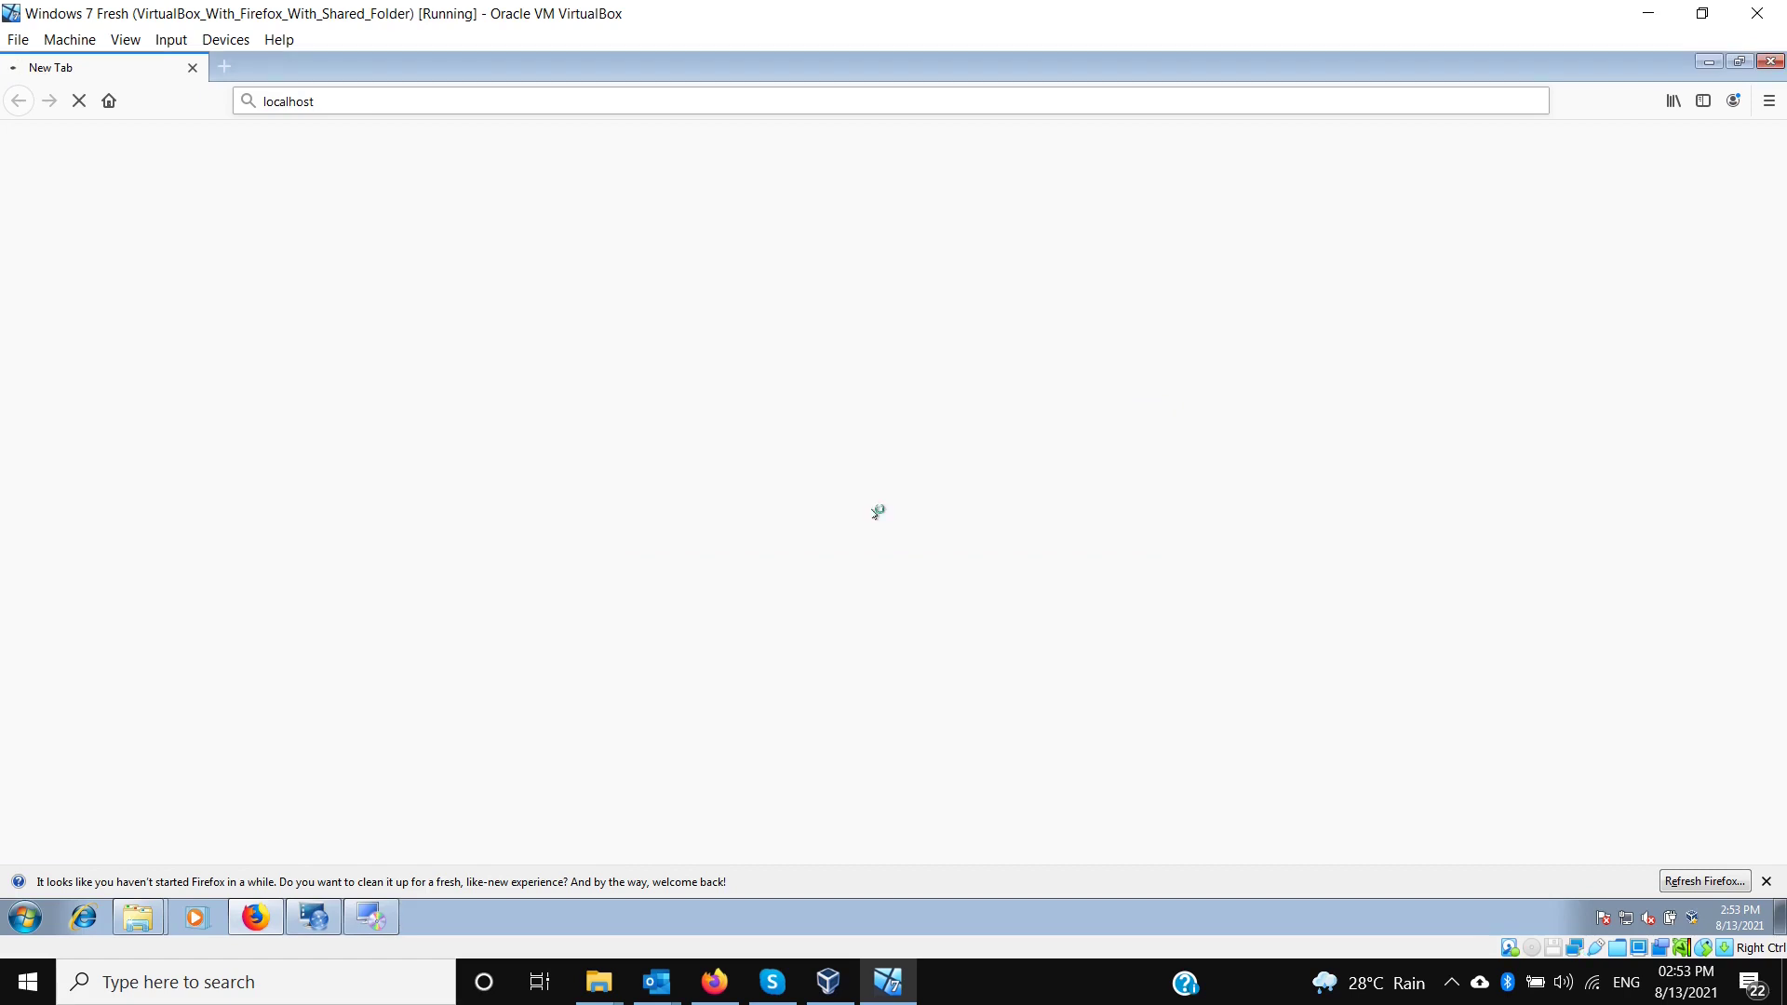
pyautogui.click(1766, 883)
pyautogui.click(1767, 882)
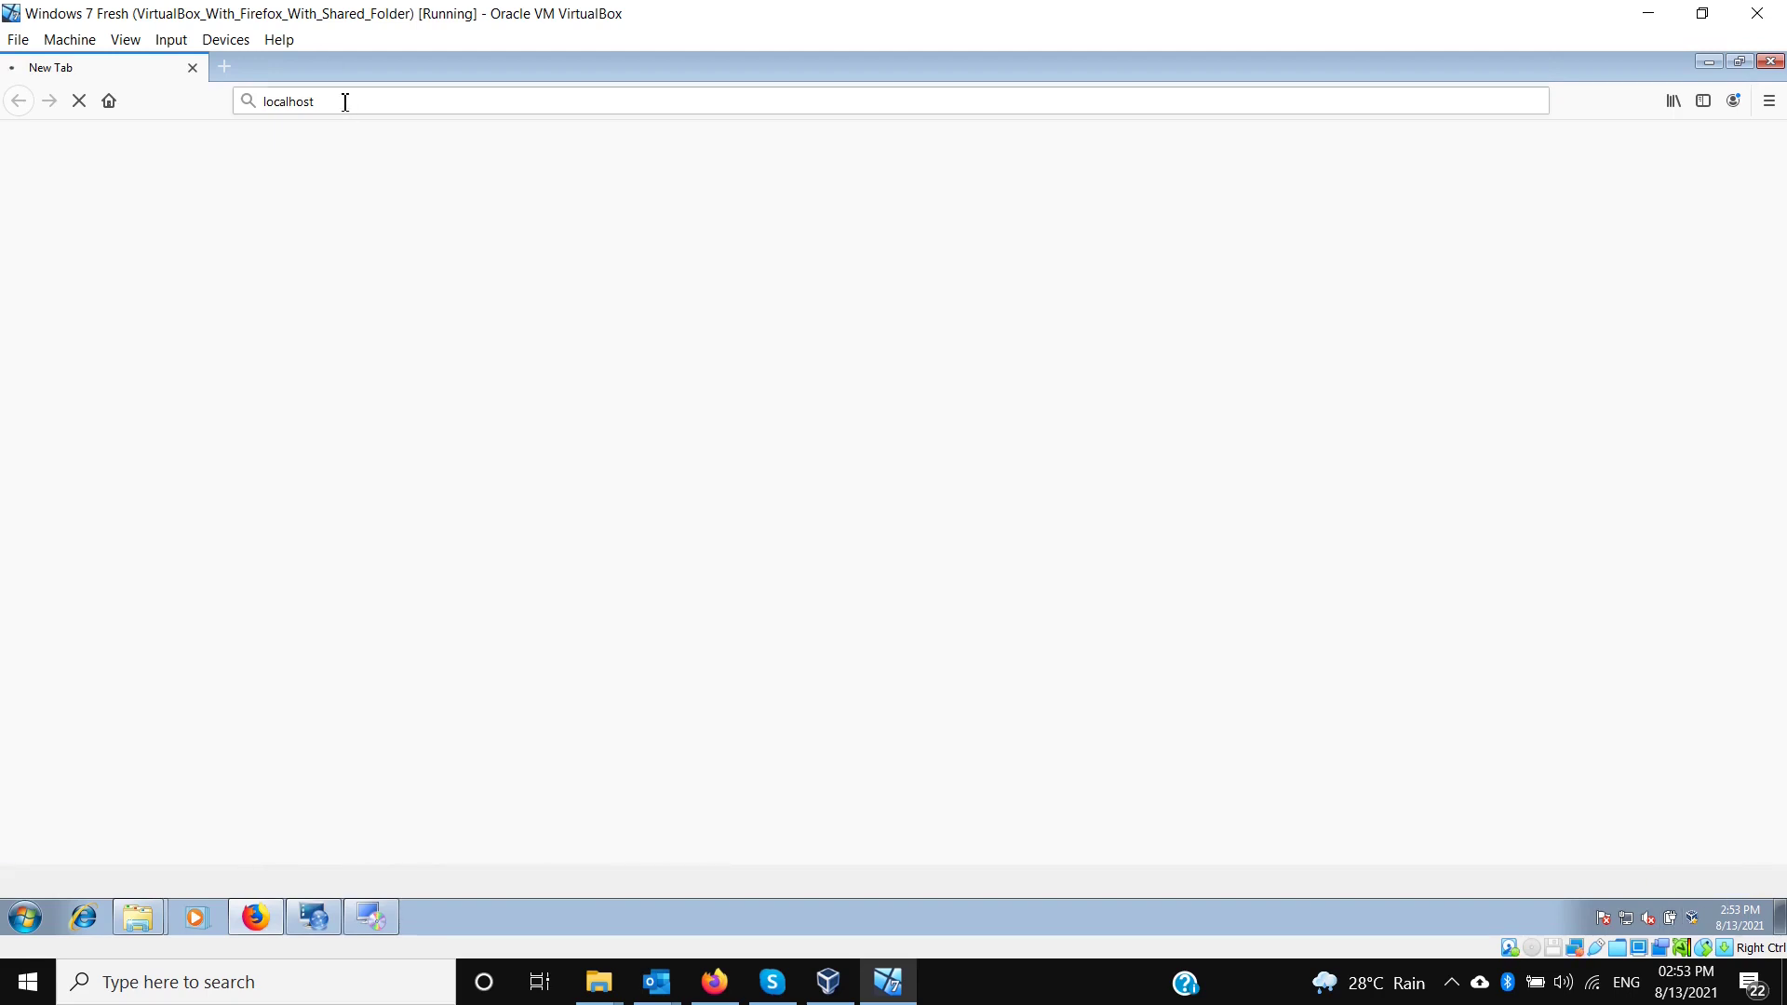
pyautogui.click(346, 101)
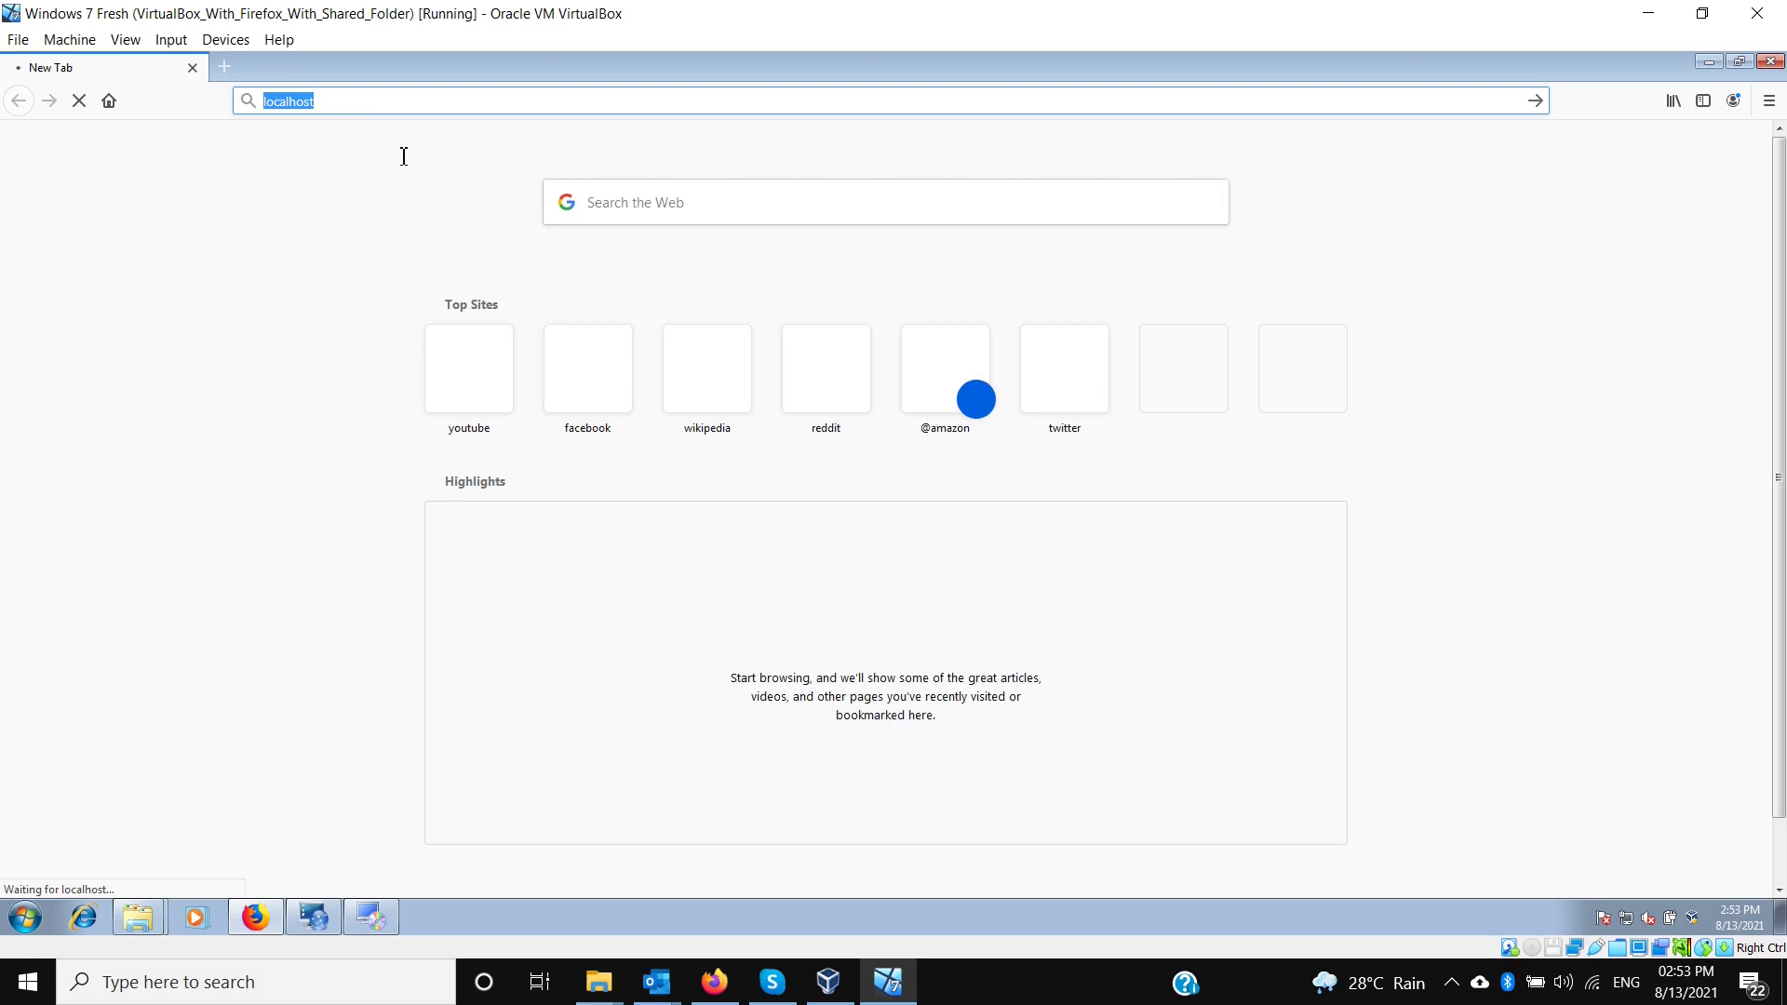
pyautogui.click(397, 101)
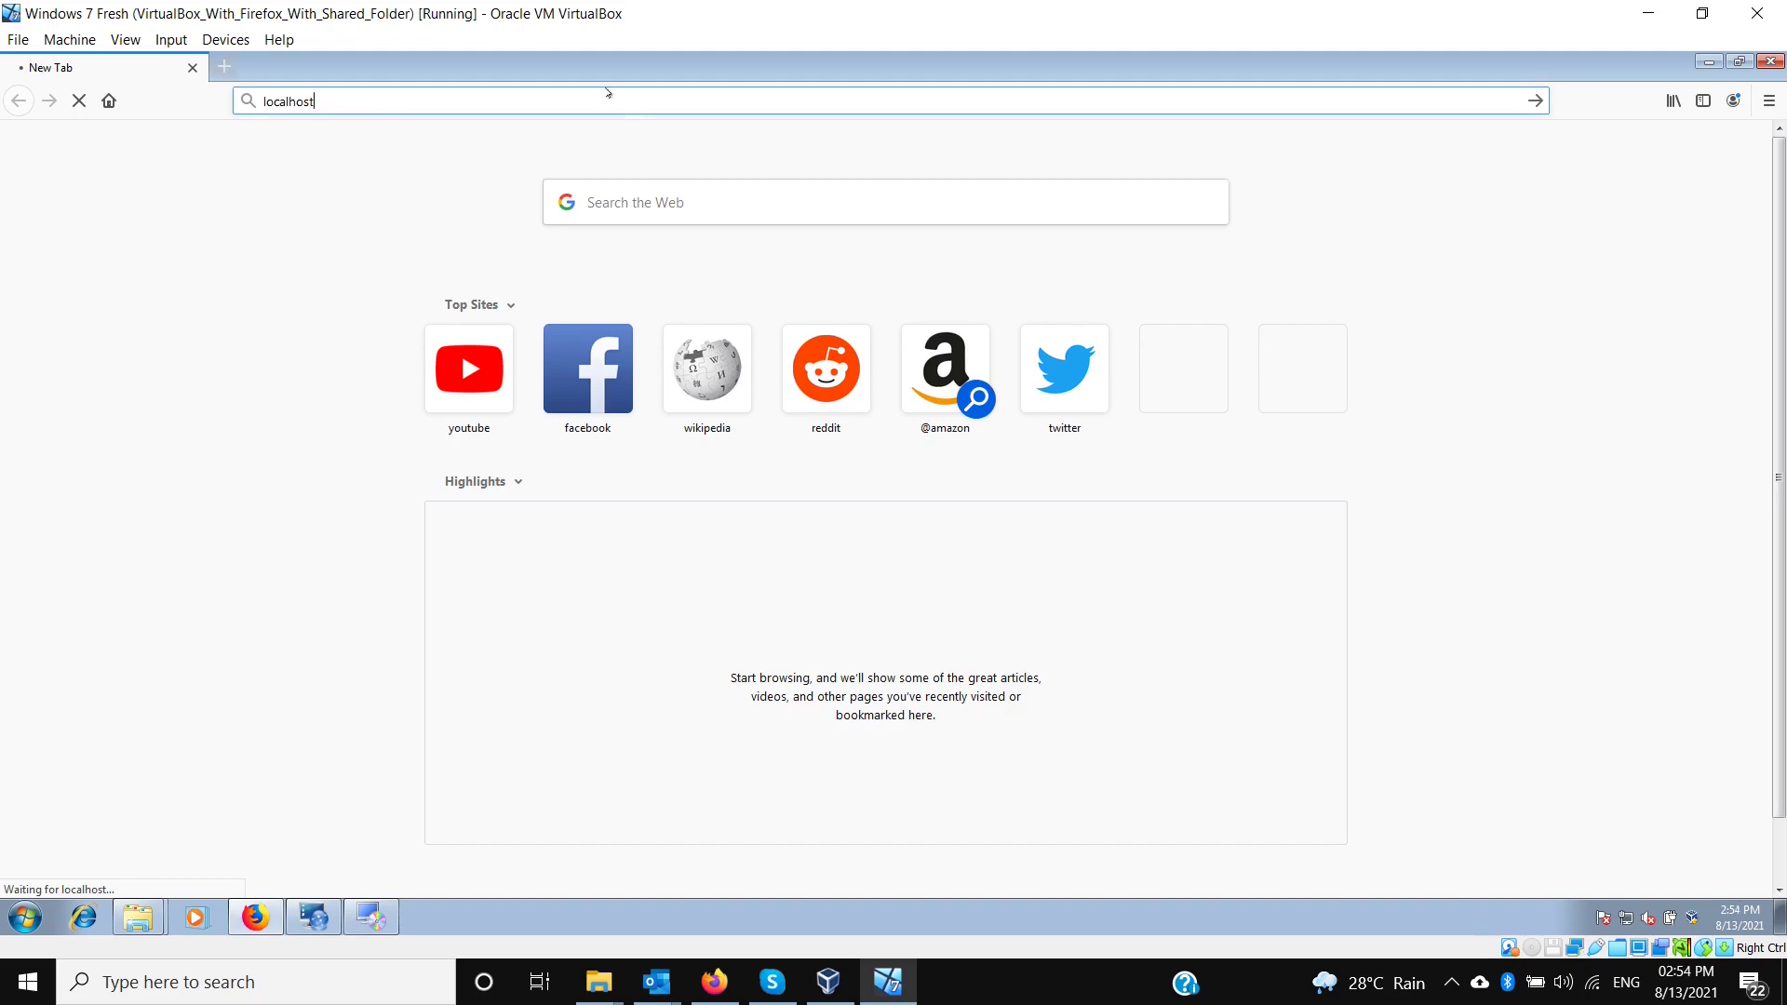
pyautogui.click(225, 68)
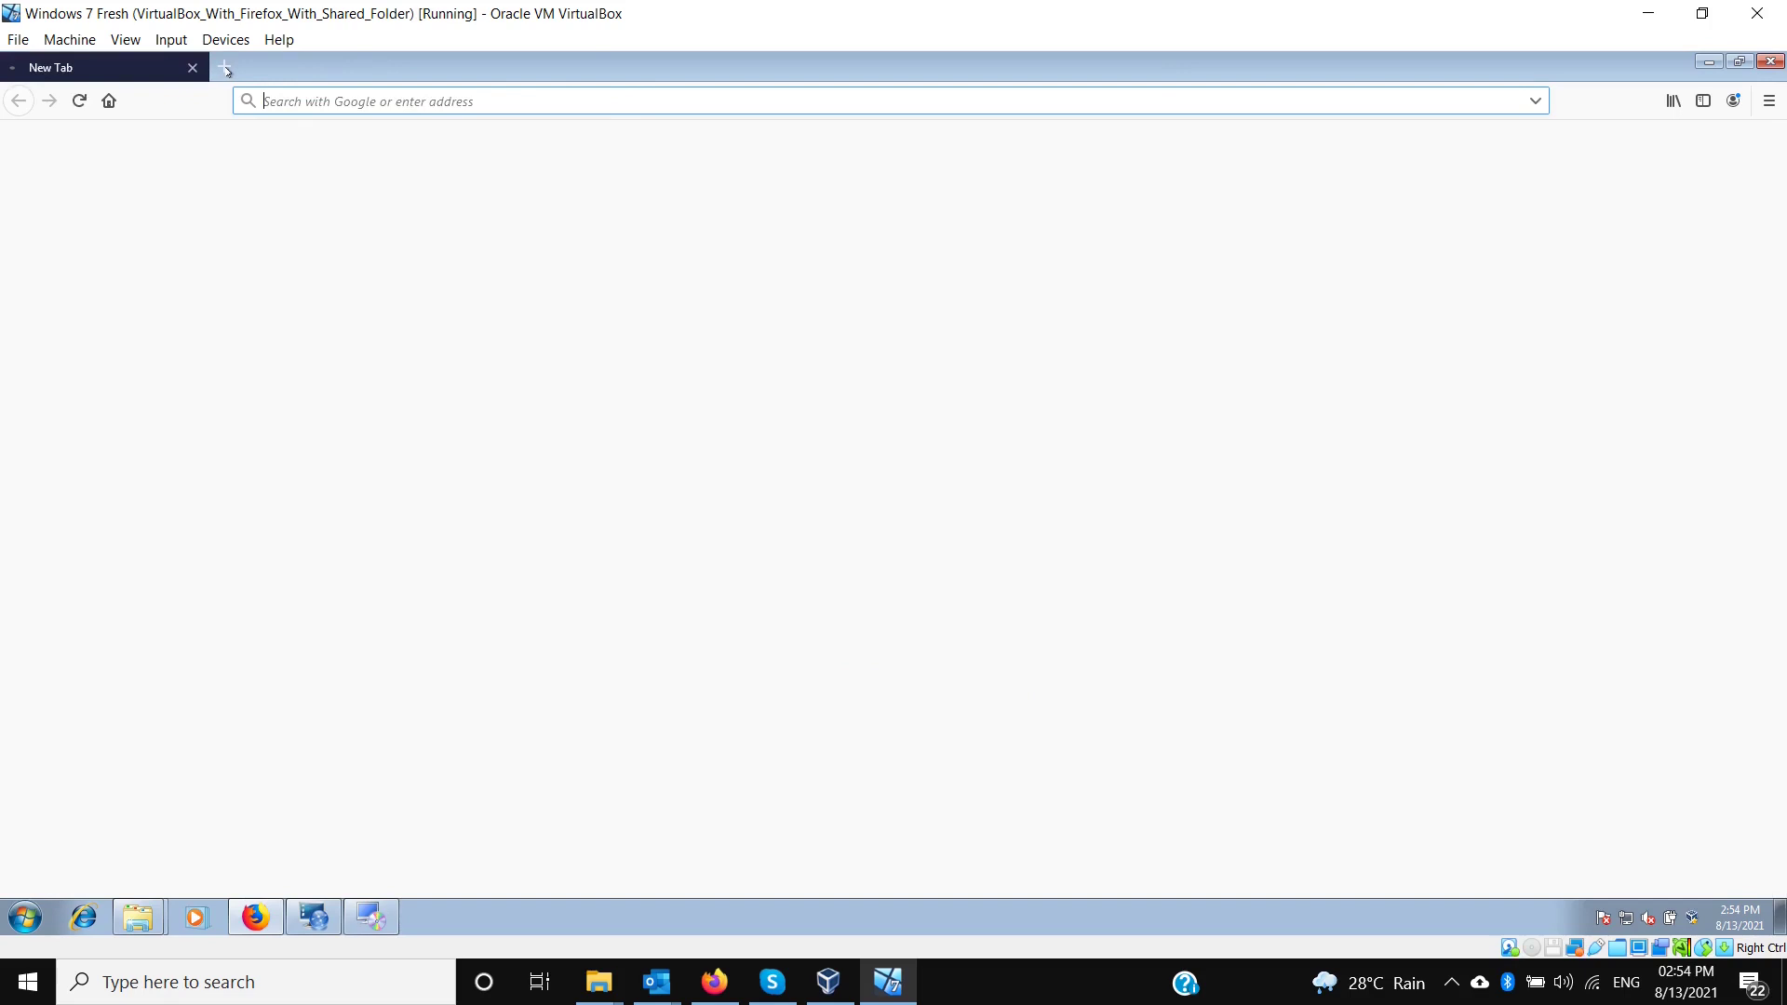
pyautogui.hotkey('ctrl', 't')
pyautogui.write('http')
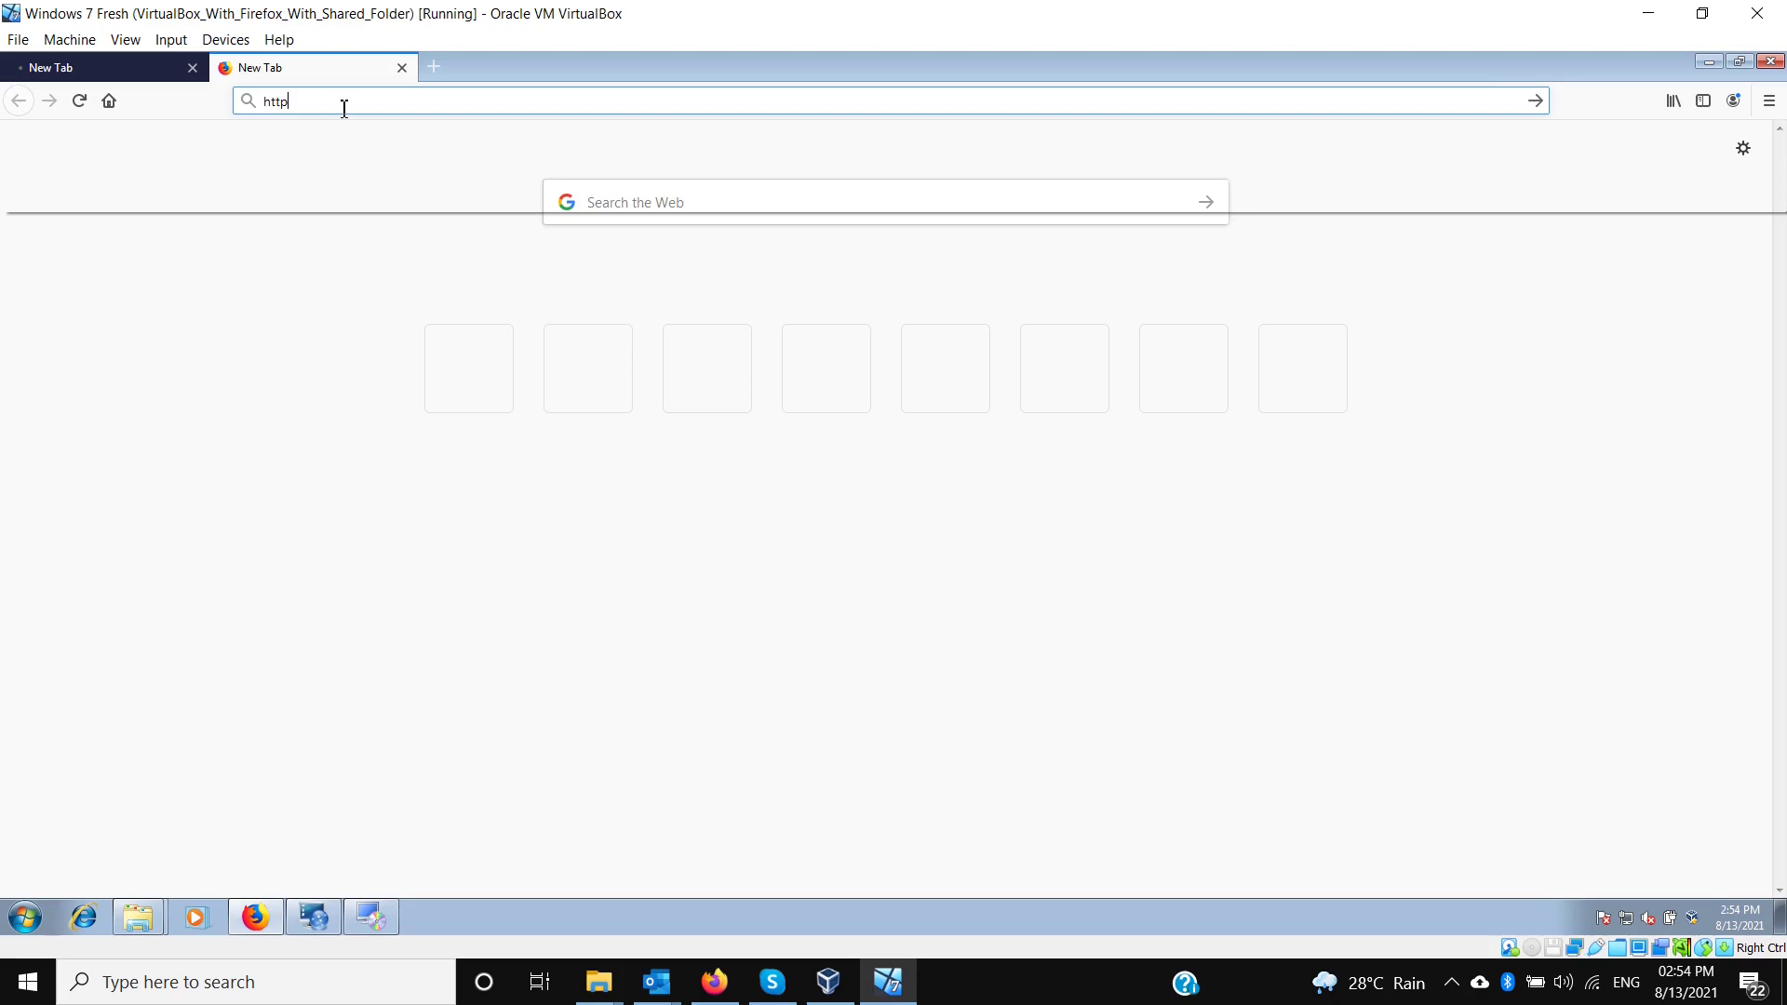
pyautogui.write('://127.0.0.1')
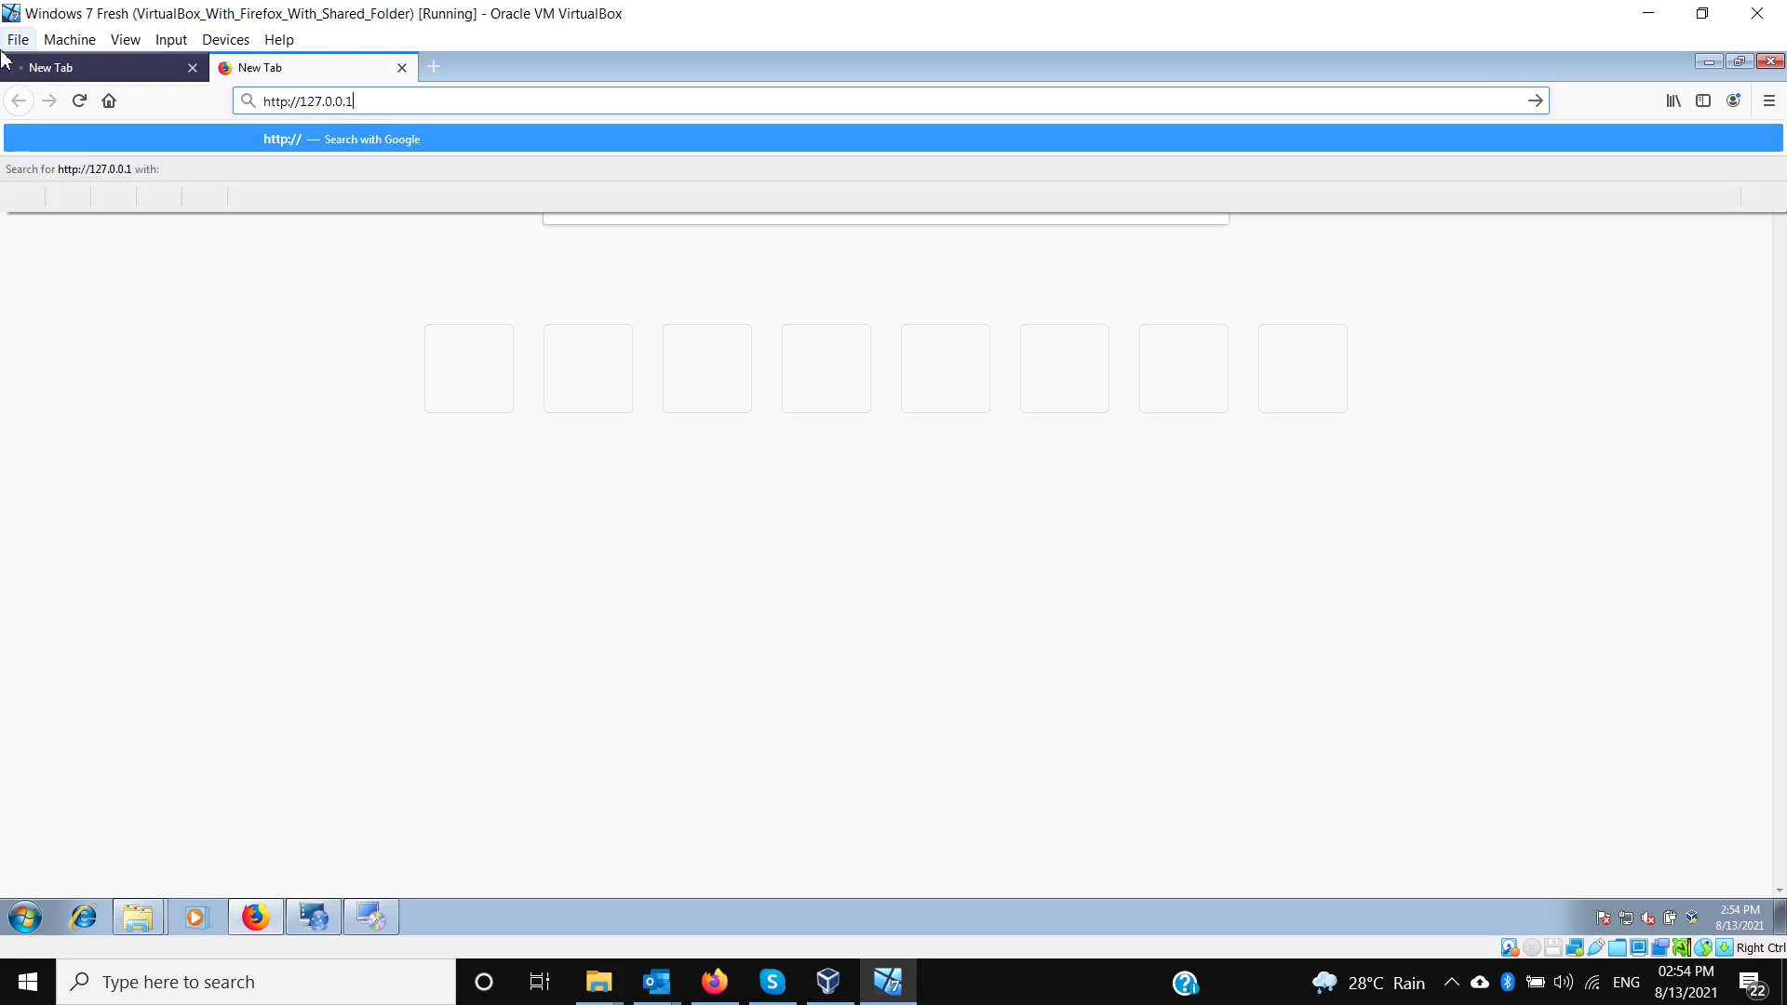
pyautogui.click(37, 69)
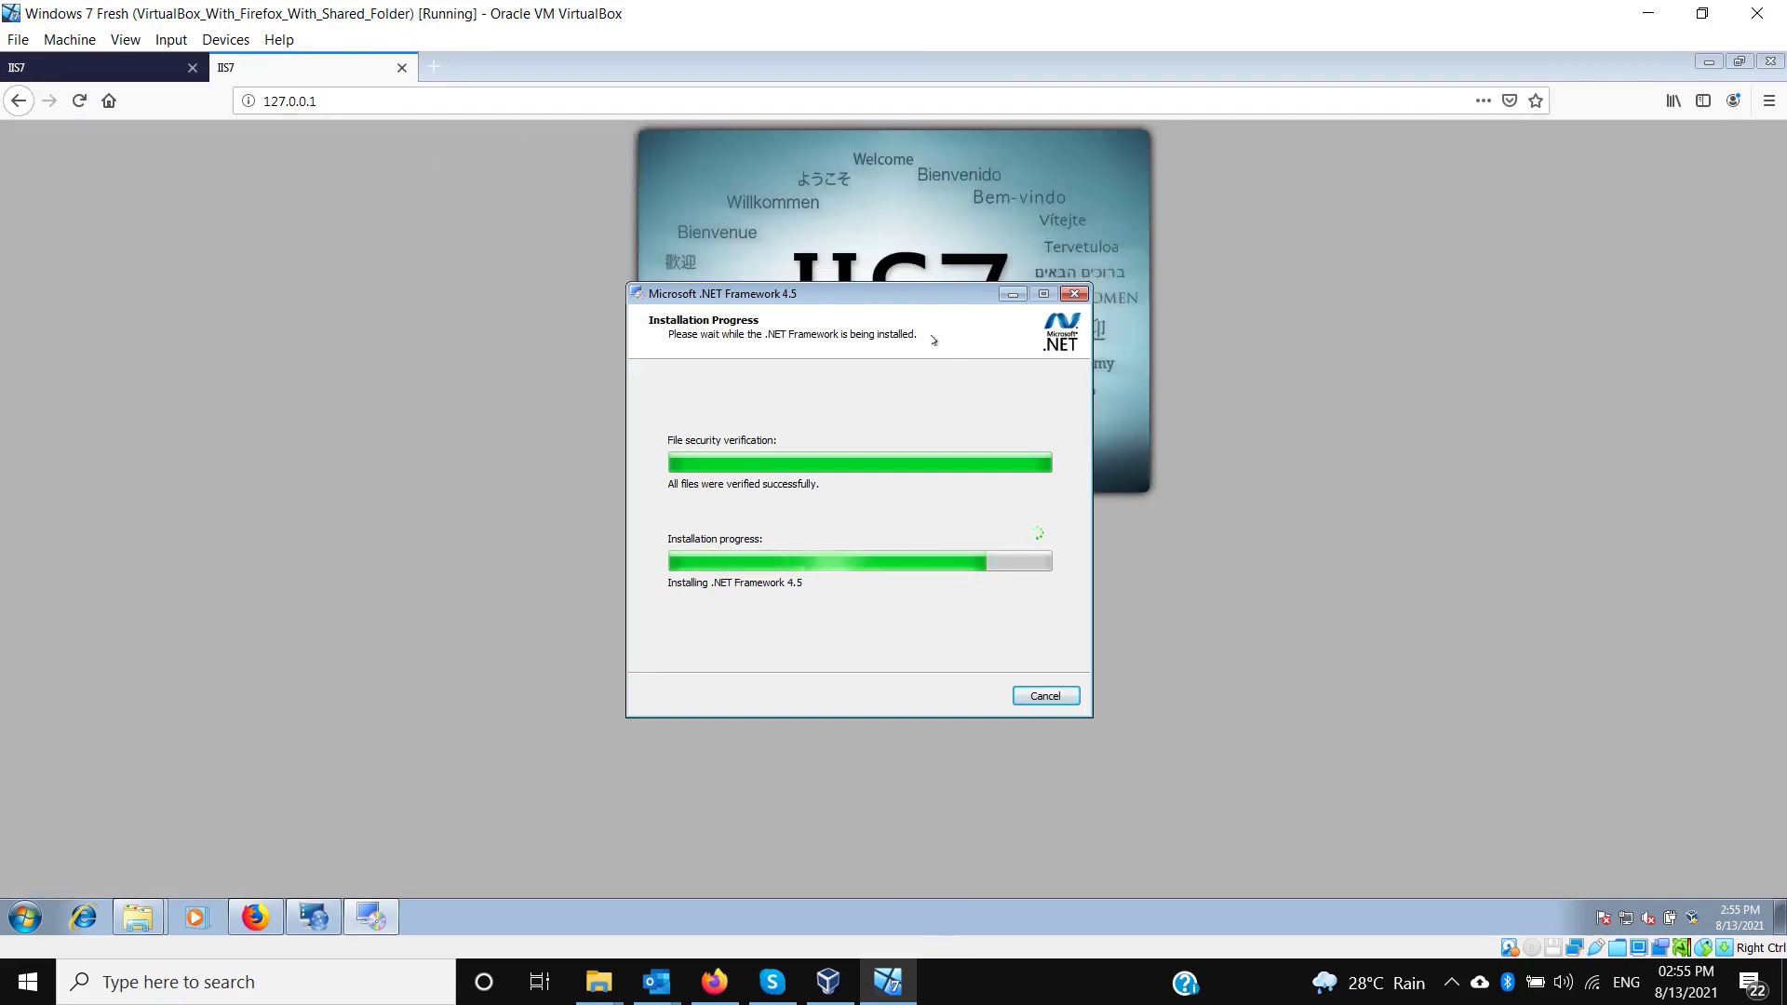
# Minimize the .NET Framework 4.5 installation window and check the IIS7 page in both the localhost and 127.0.0.1 tabs
pyautogui.click(1011, 296)
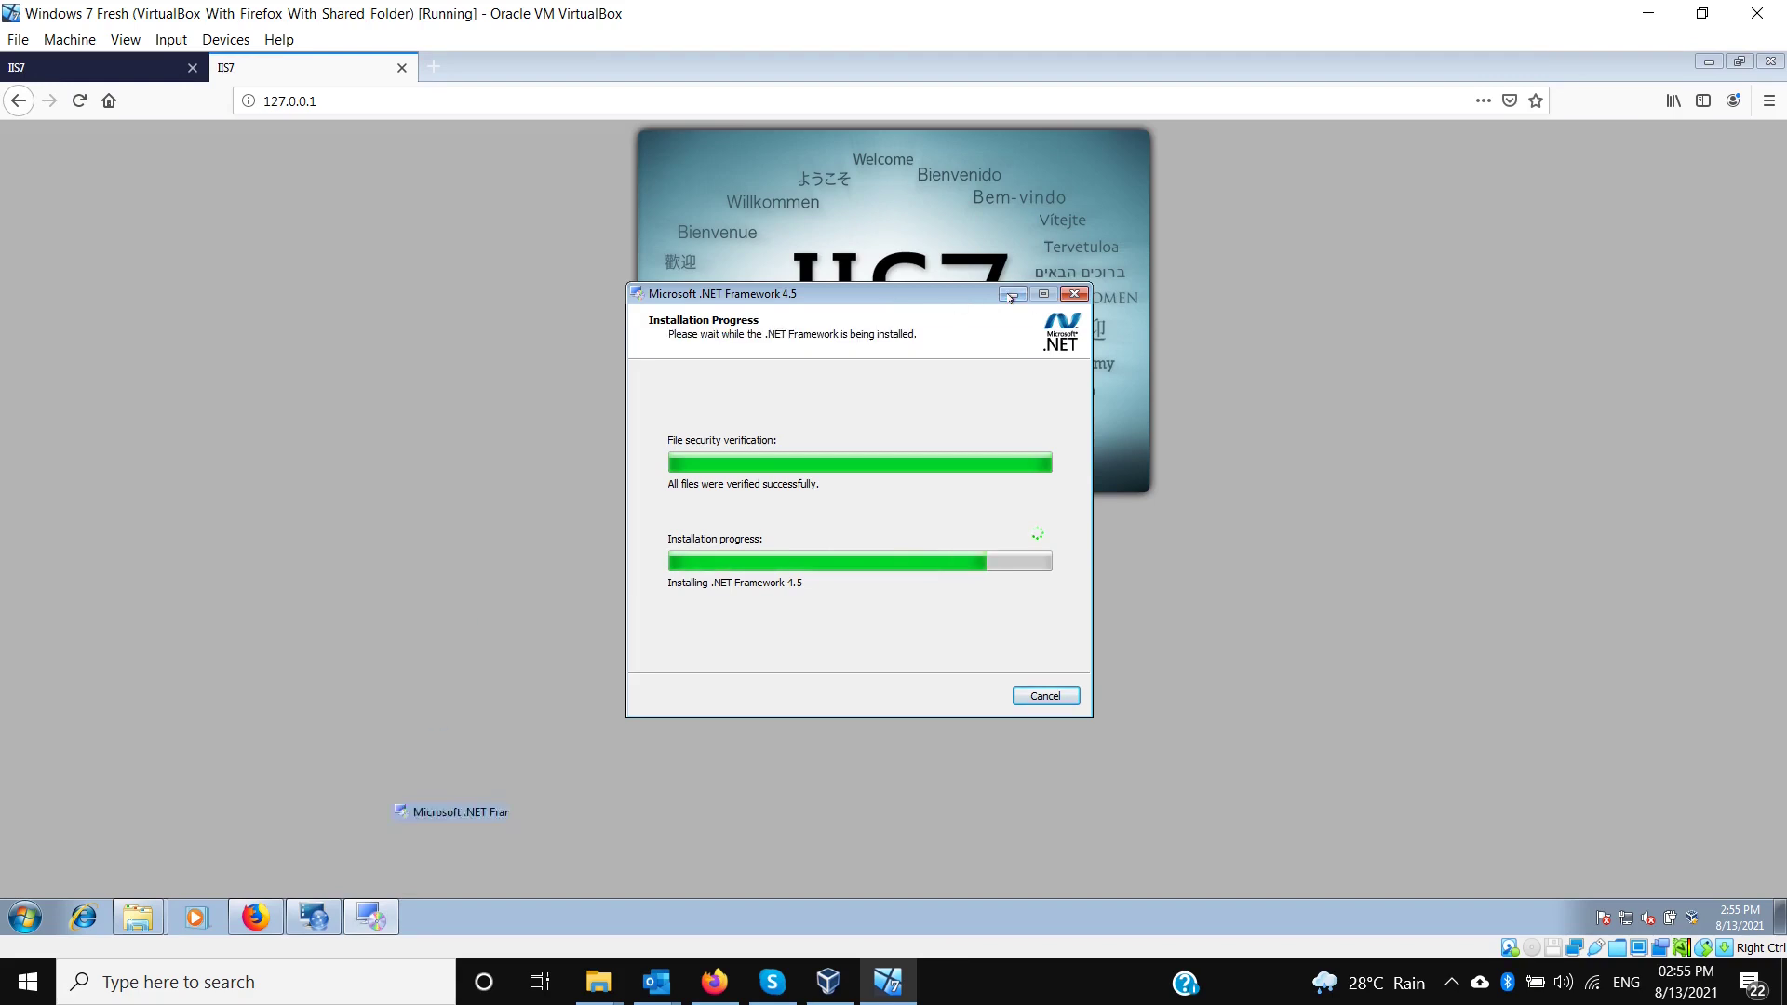
pyautogui.click(107, 73)
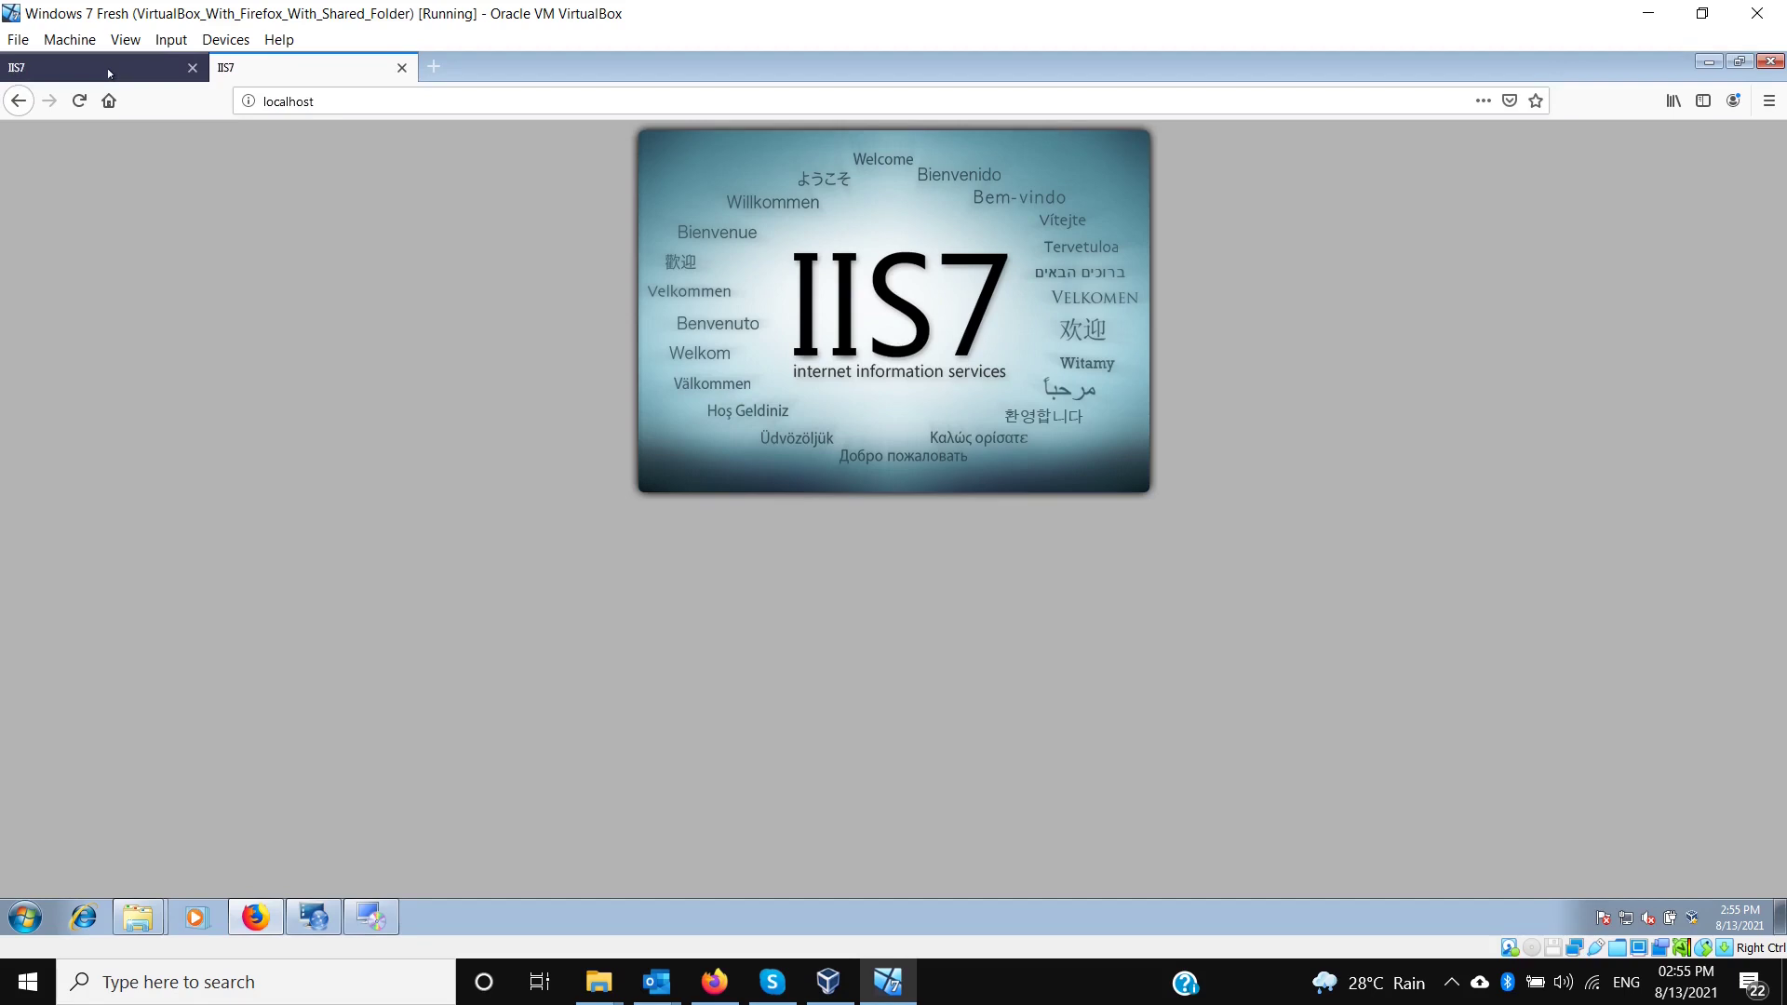
pyautogui.click(109, 74)
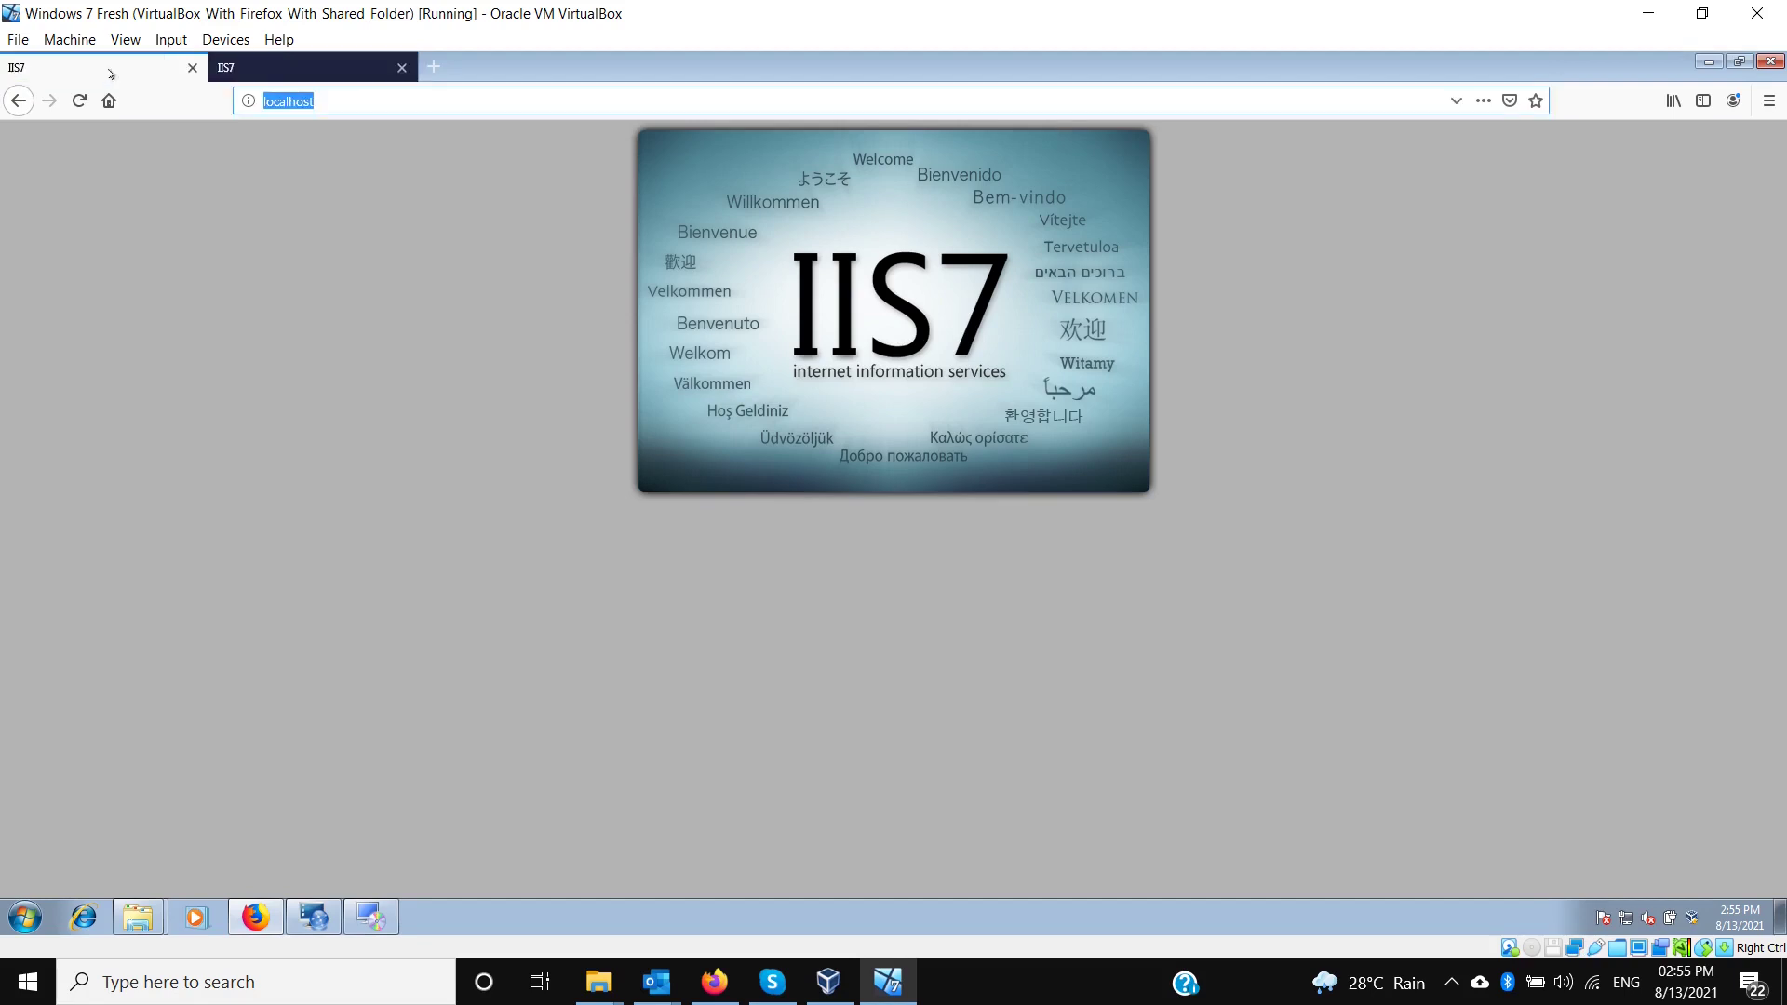
pyautogui.click(302, 67)
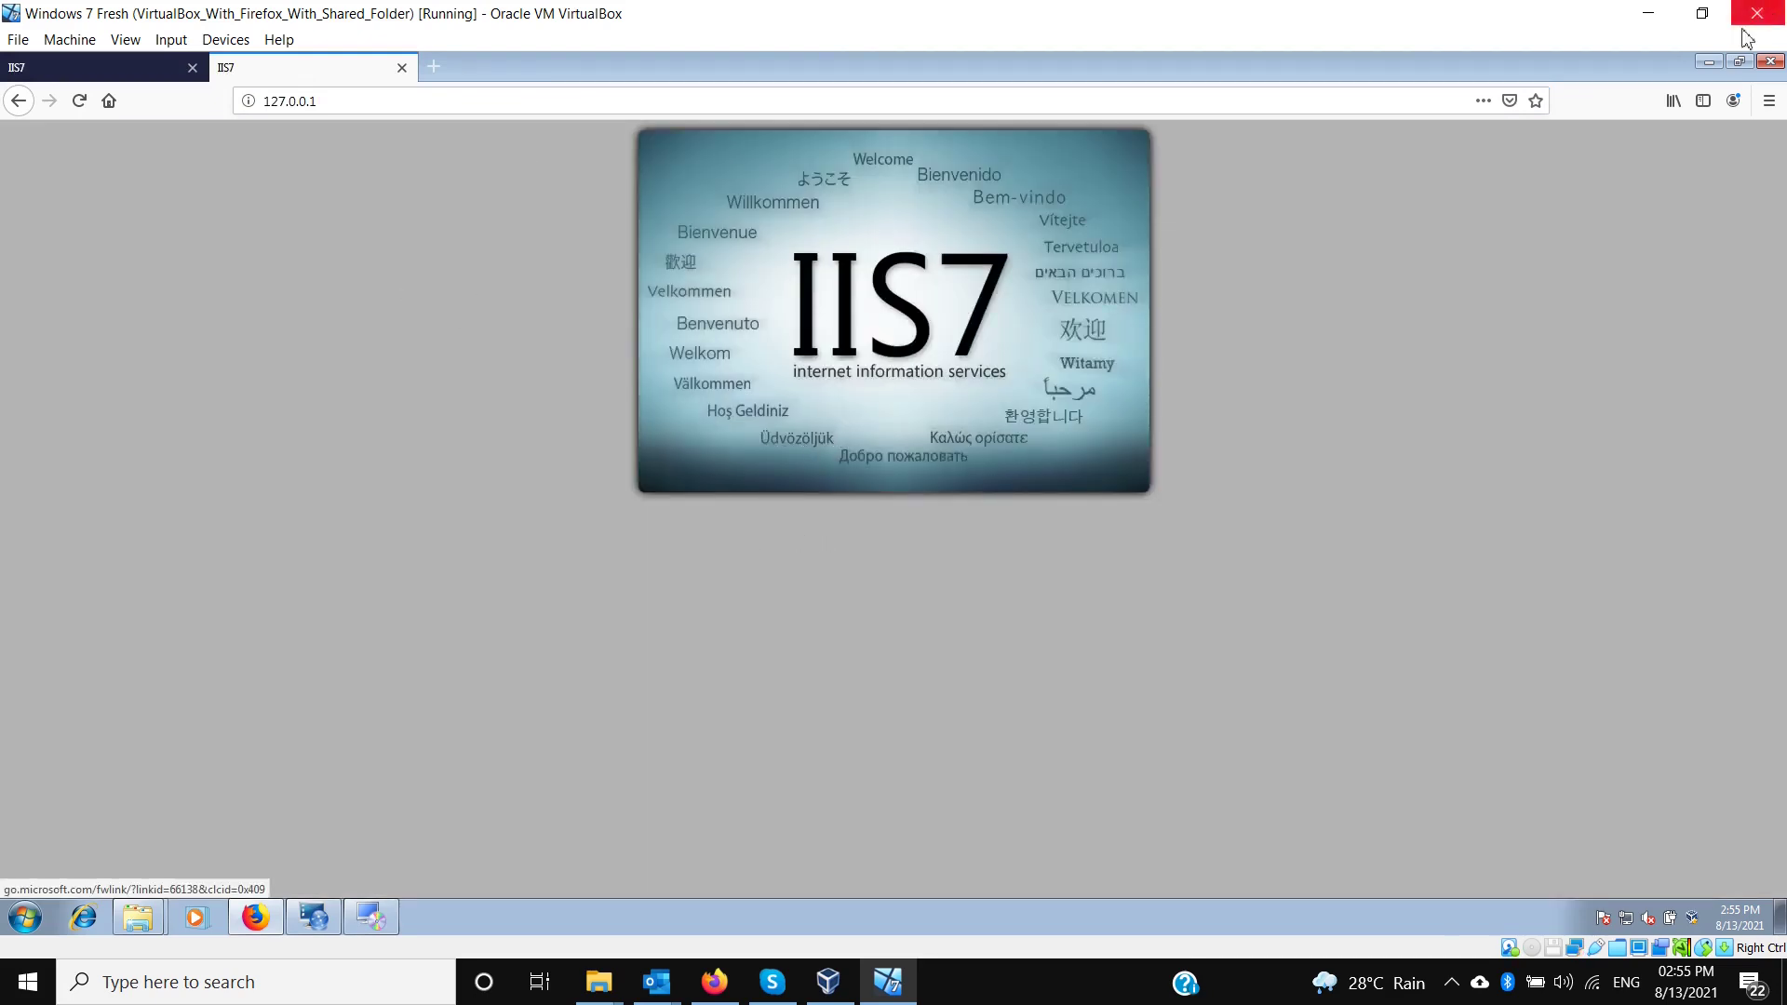
# Close Firefox and bring the .NET Framework 4.5 installation window back to check its progress
pyautogui.click(1771, 61)
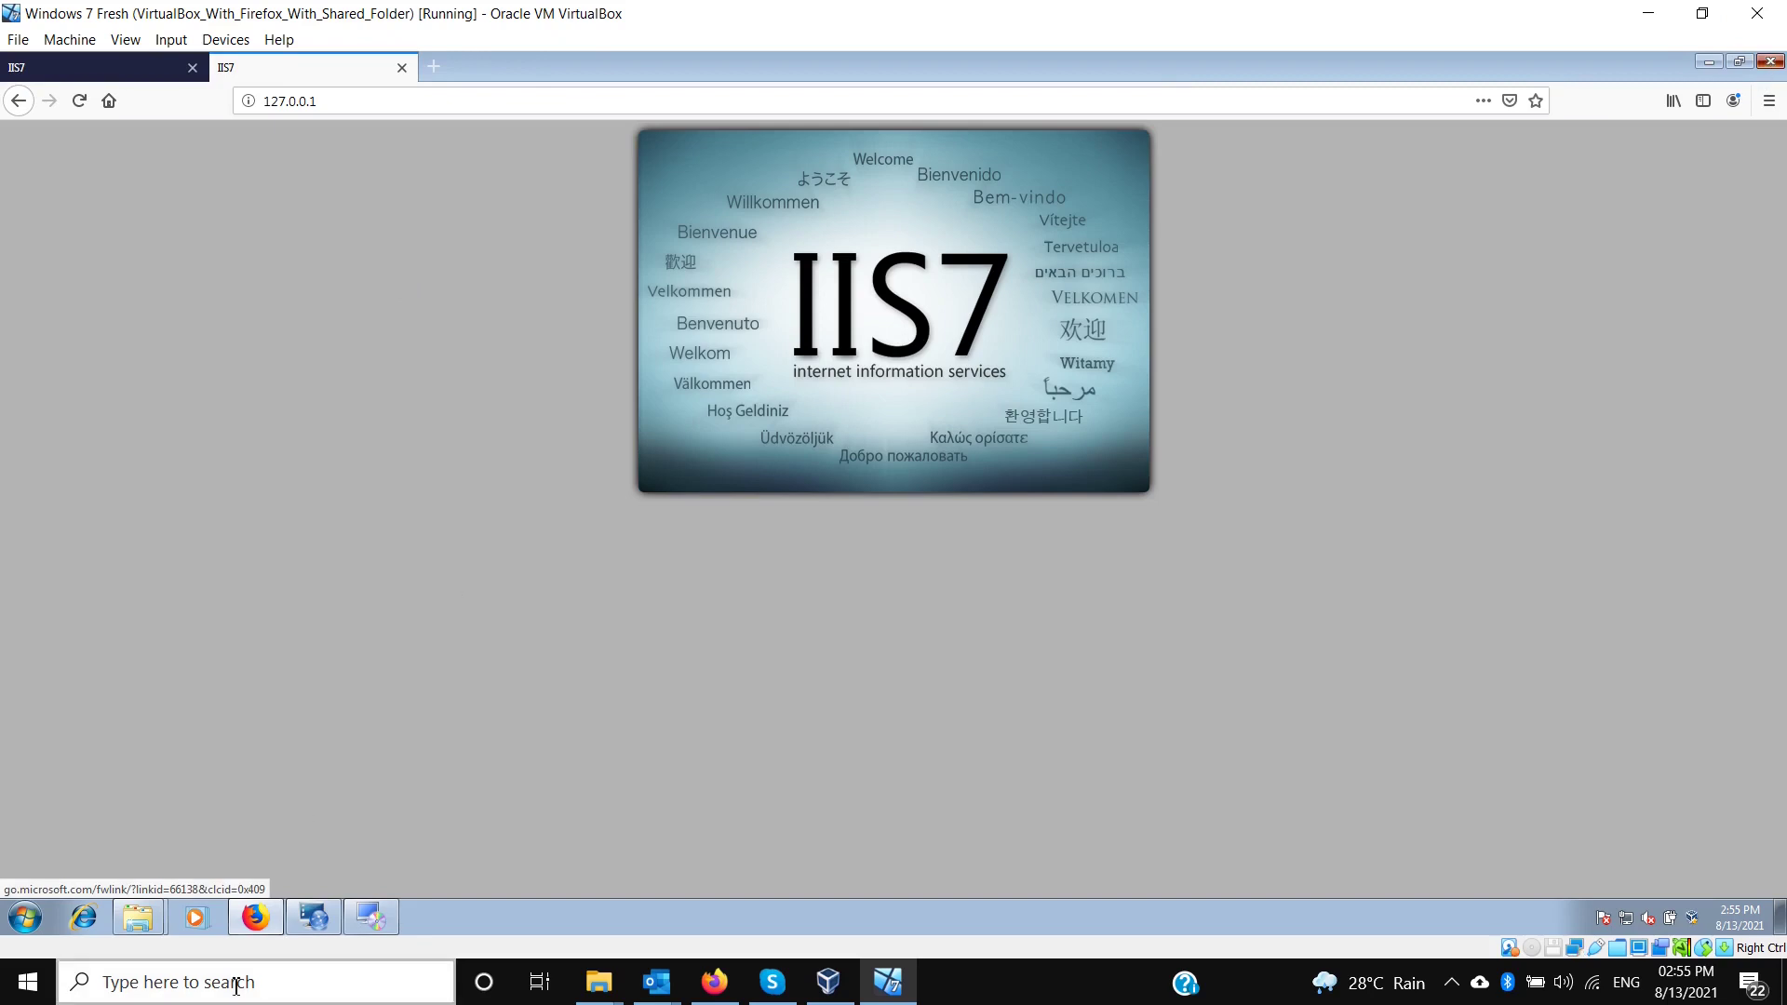
pyautogui.moveTo(394, 919)
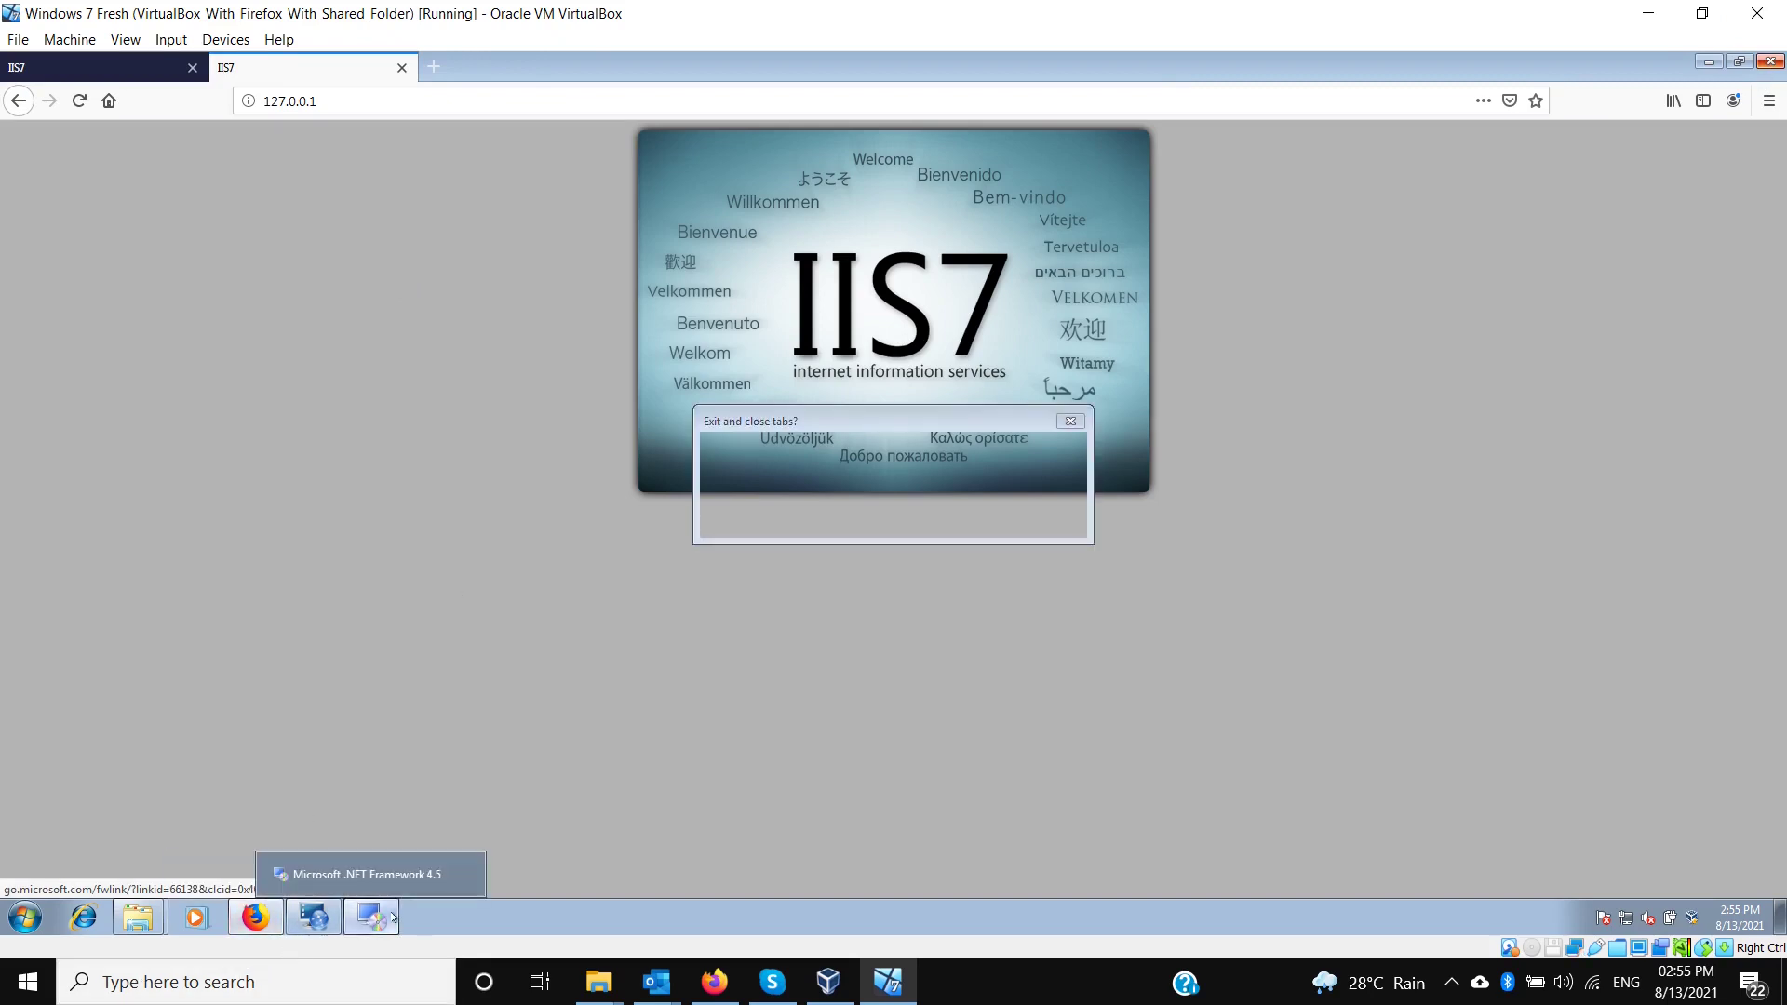
pyautogui.click(372, 875)
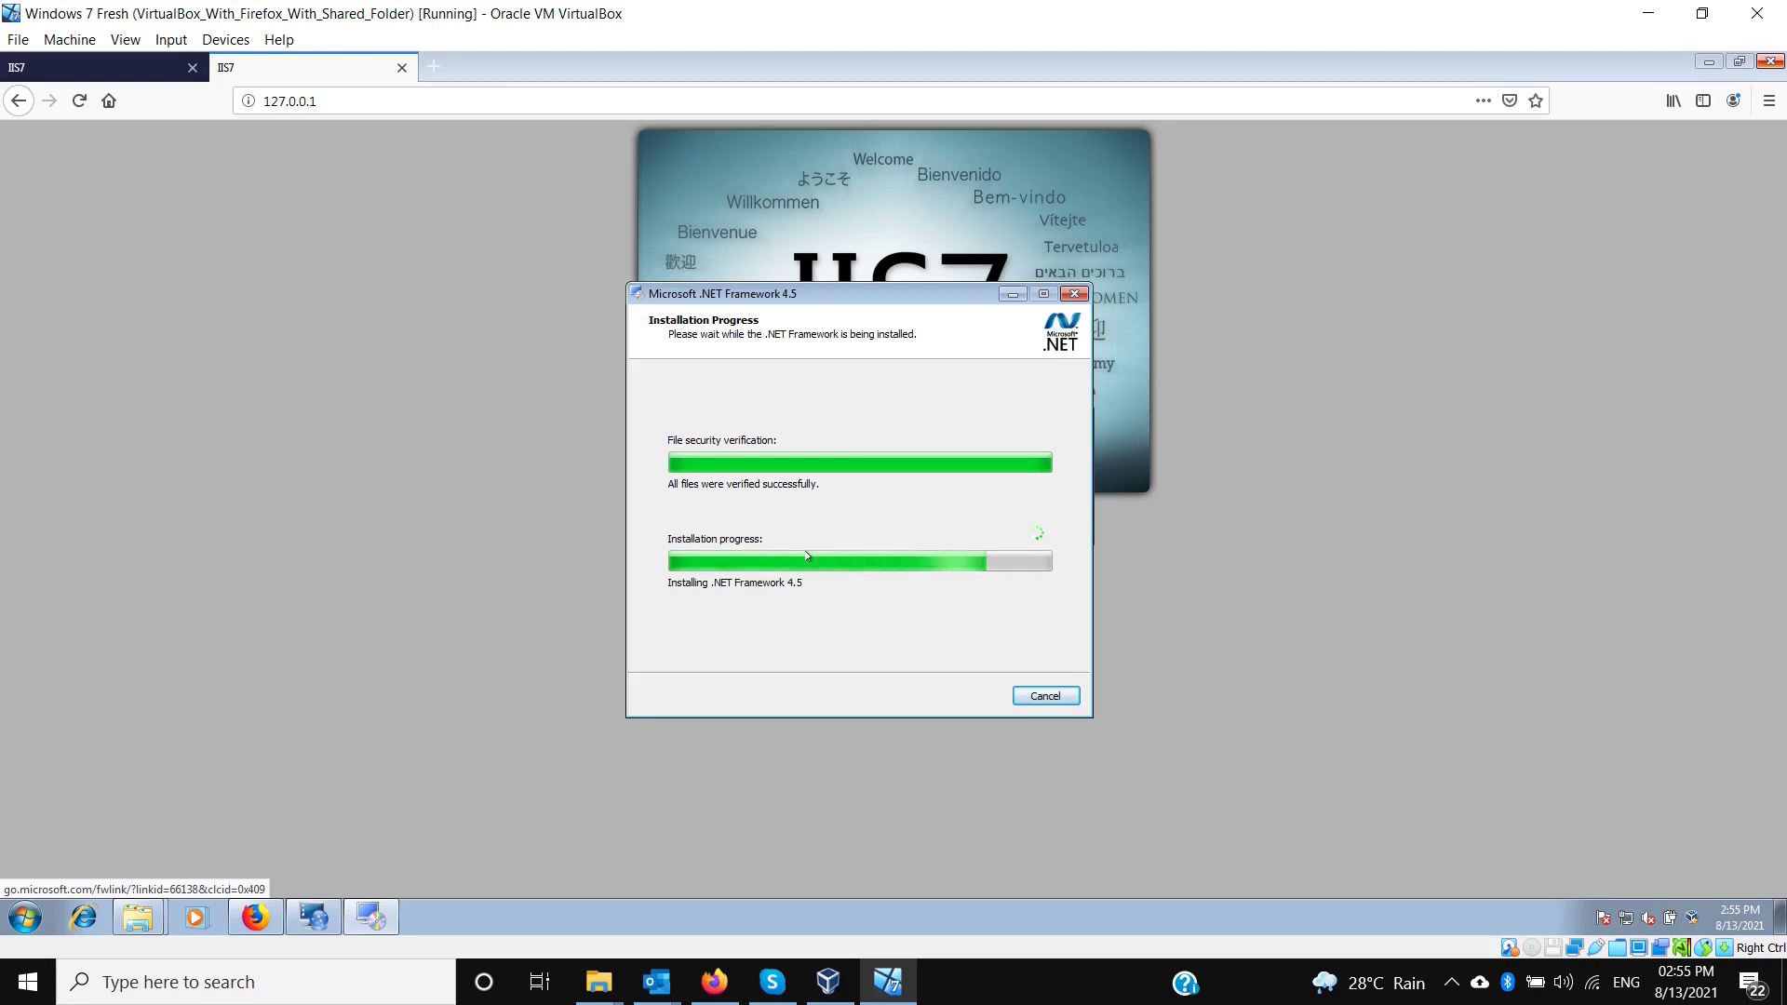
pyautogui.click(402, 72)
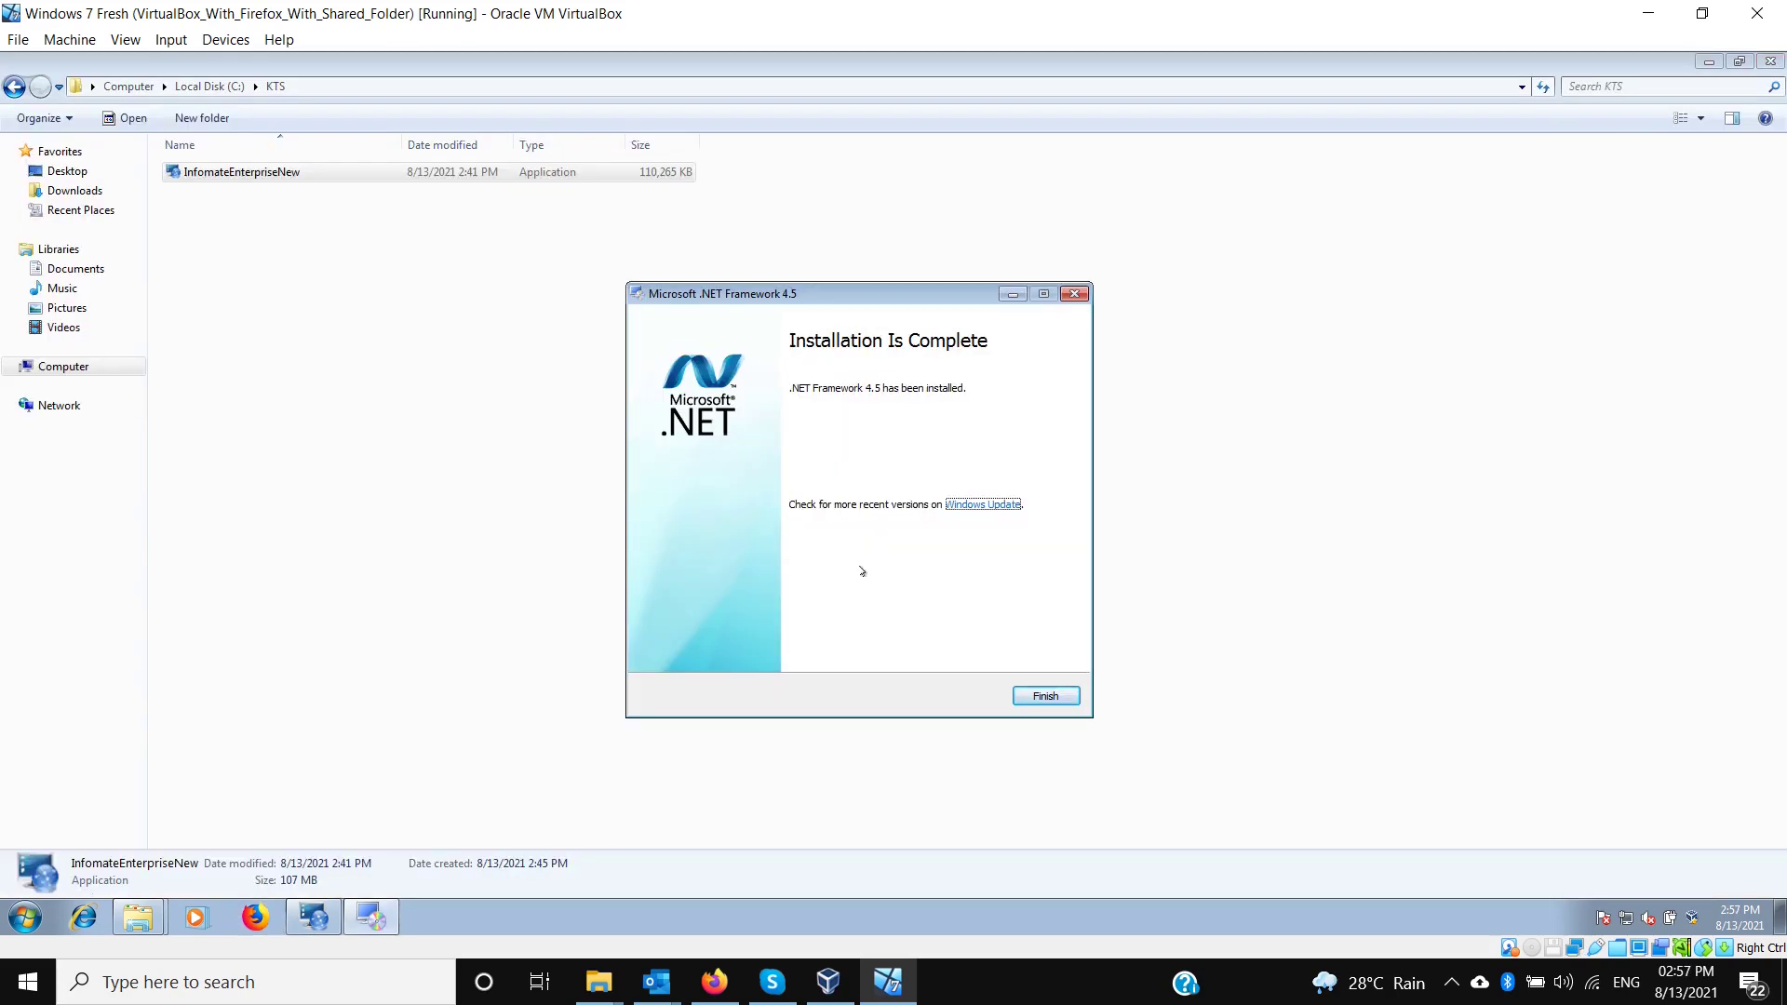
# Finish the .NET Framework 4.5 setup and force the computer to restart now, dismissing the aspnet_regiis.exe error
pyautogui.click(1067, 697)
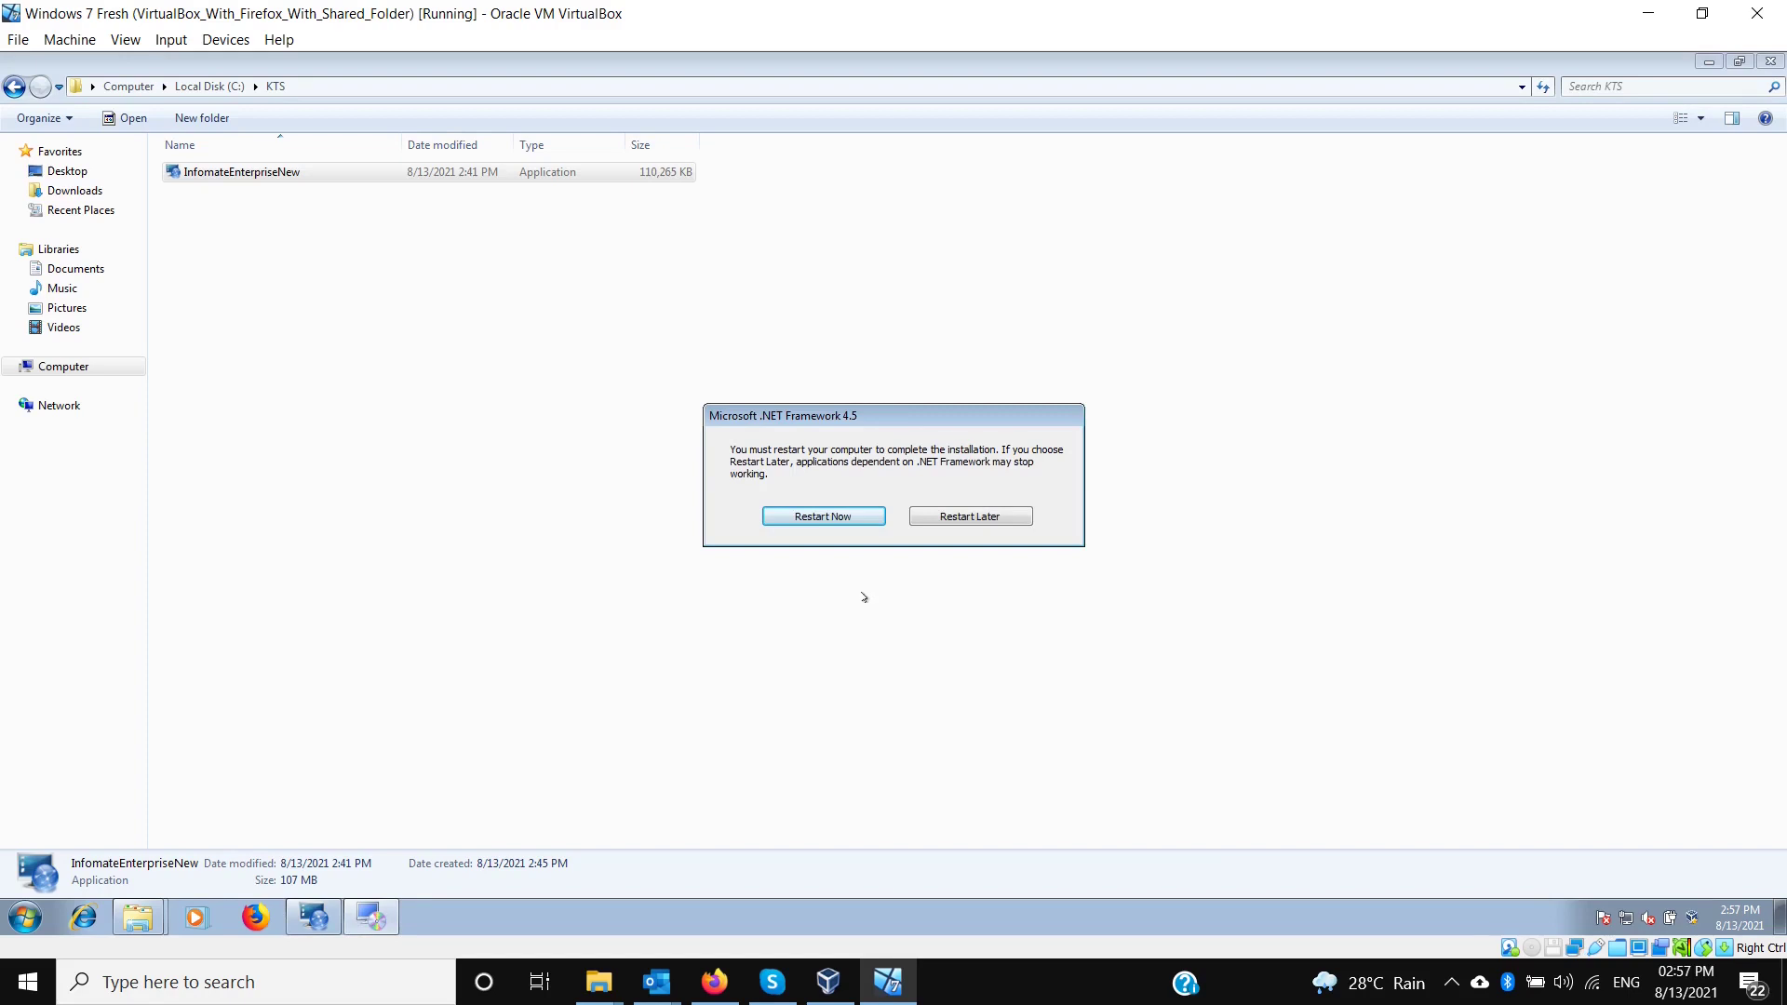
pyautogui.click(843, 514)
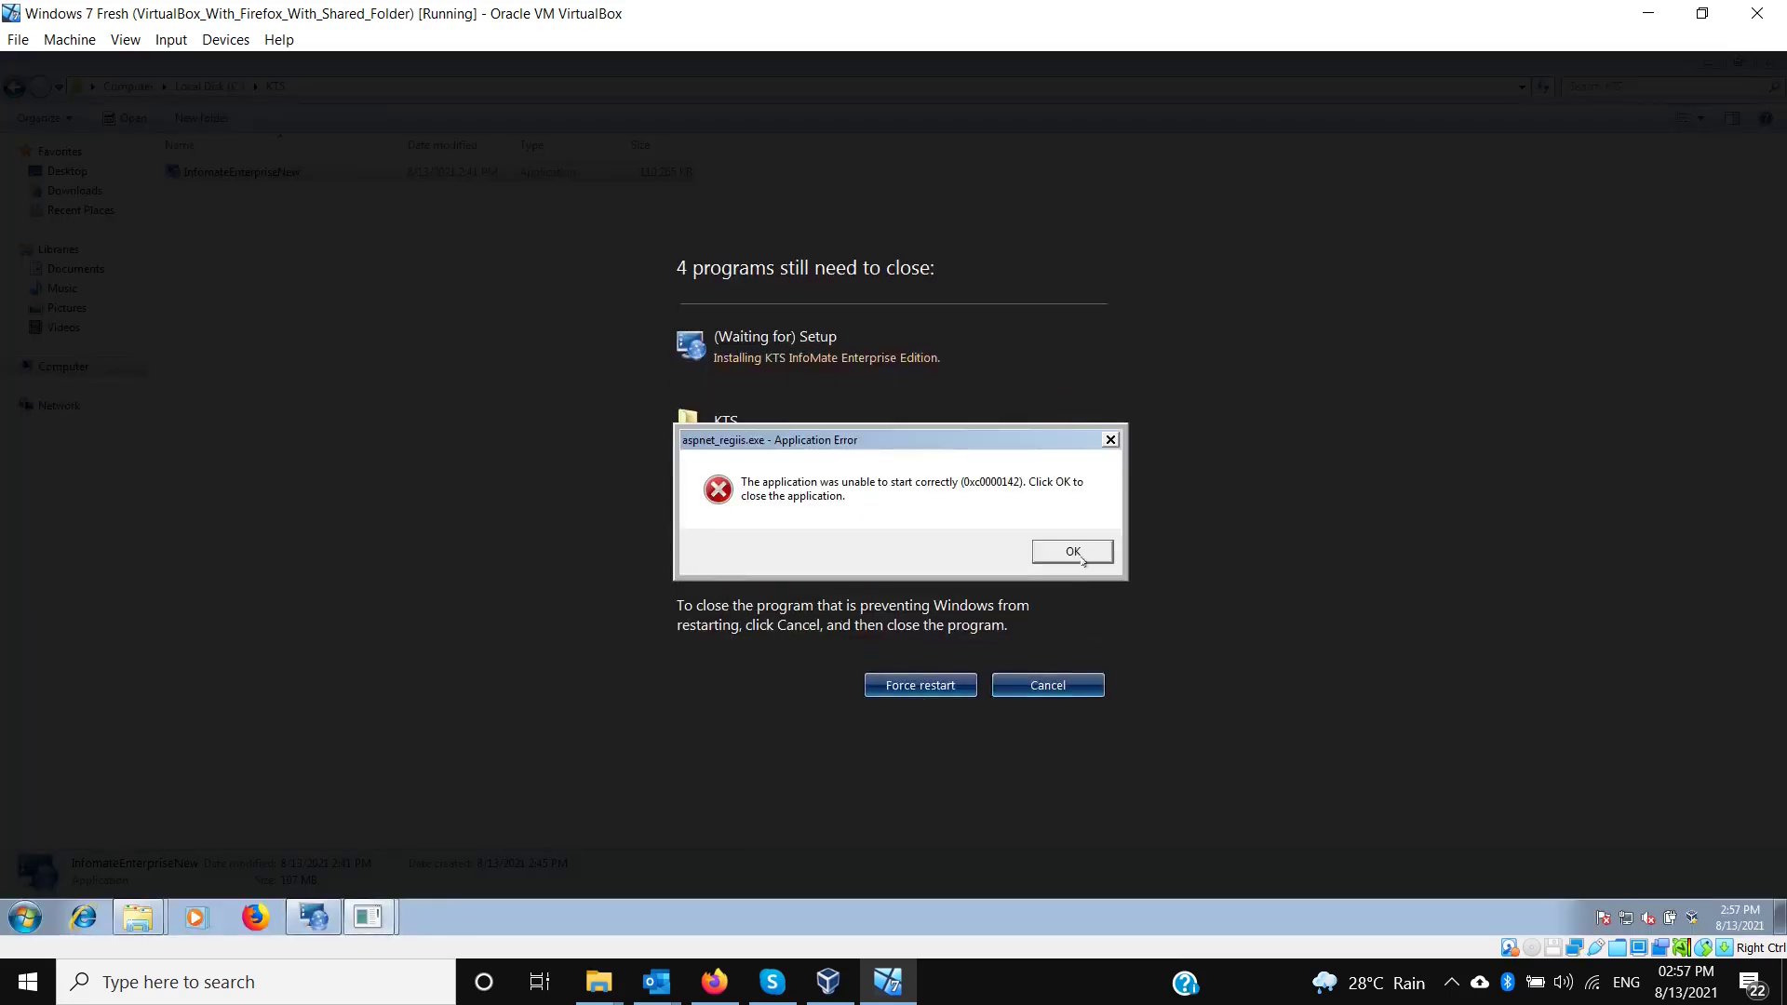
pyautogui.click(1082, 558)
pyautogui.click(926, 686)
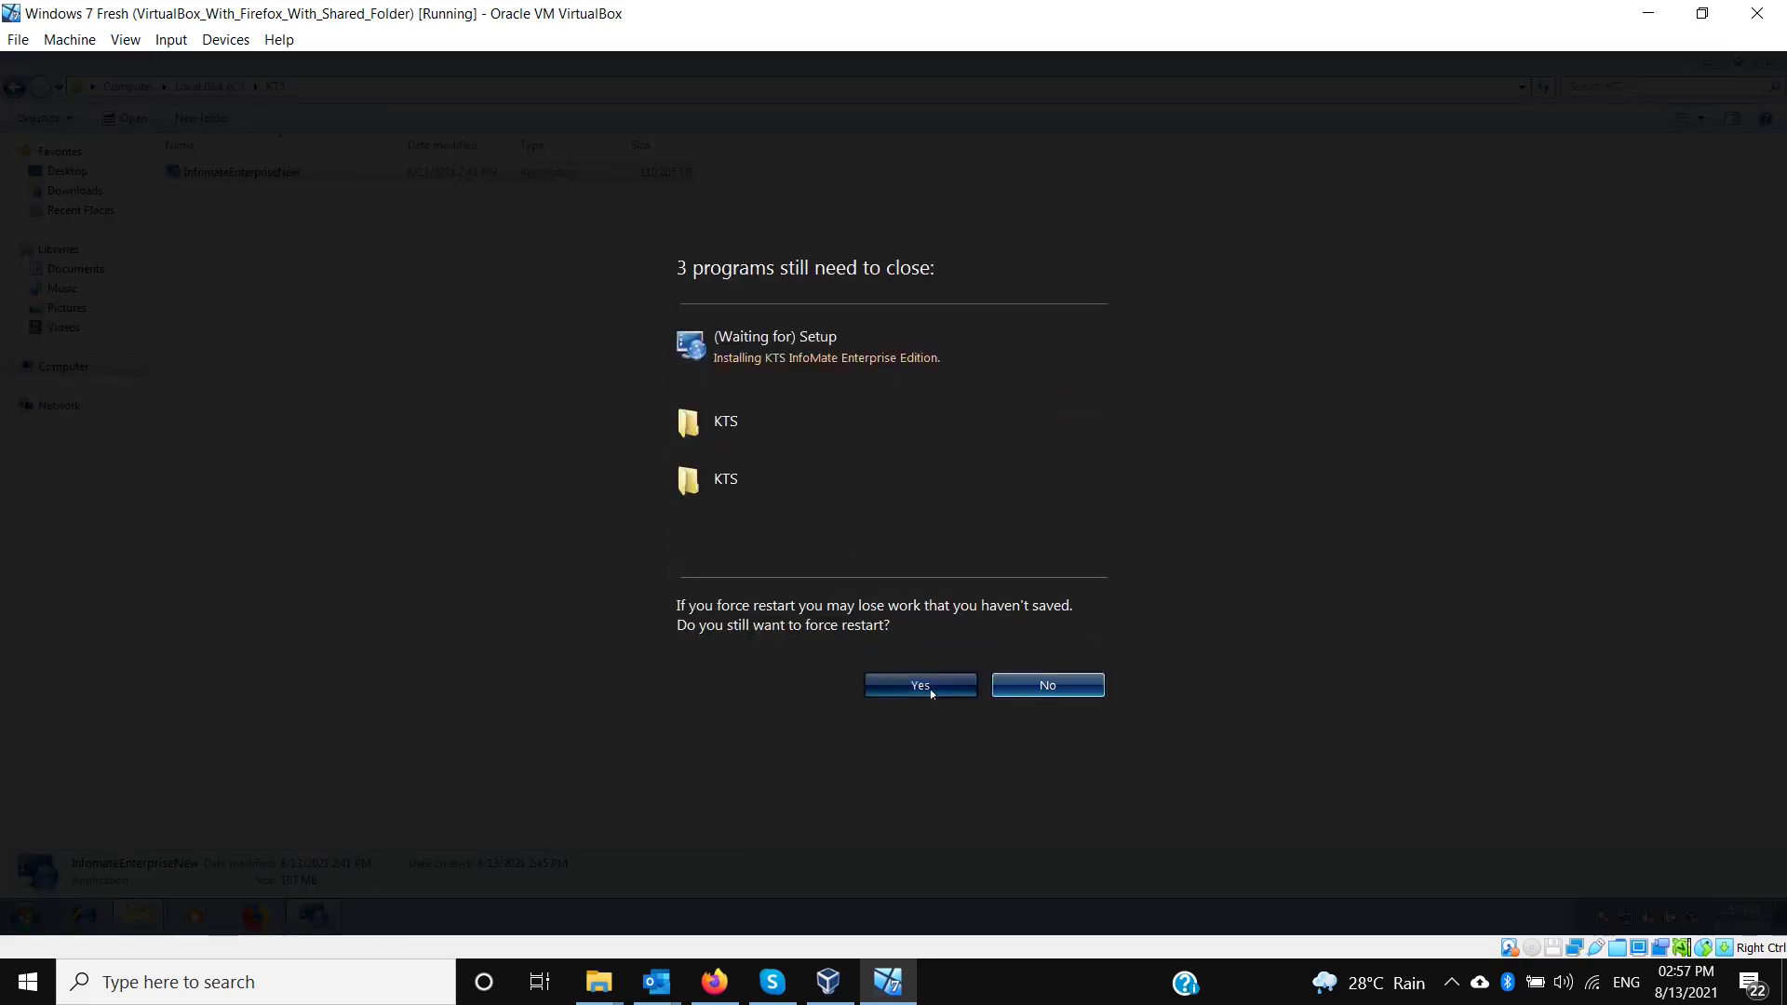
pyautogui.click(930, 689)
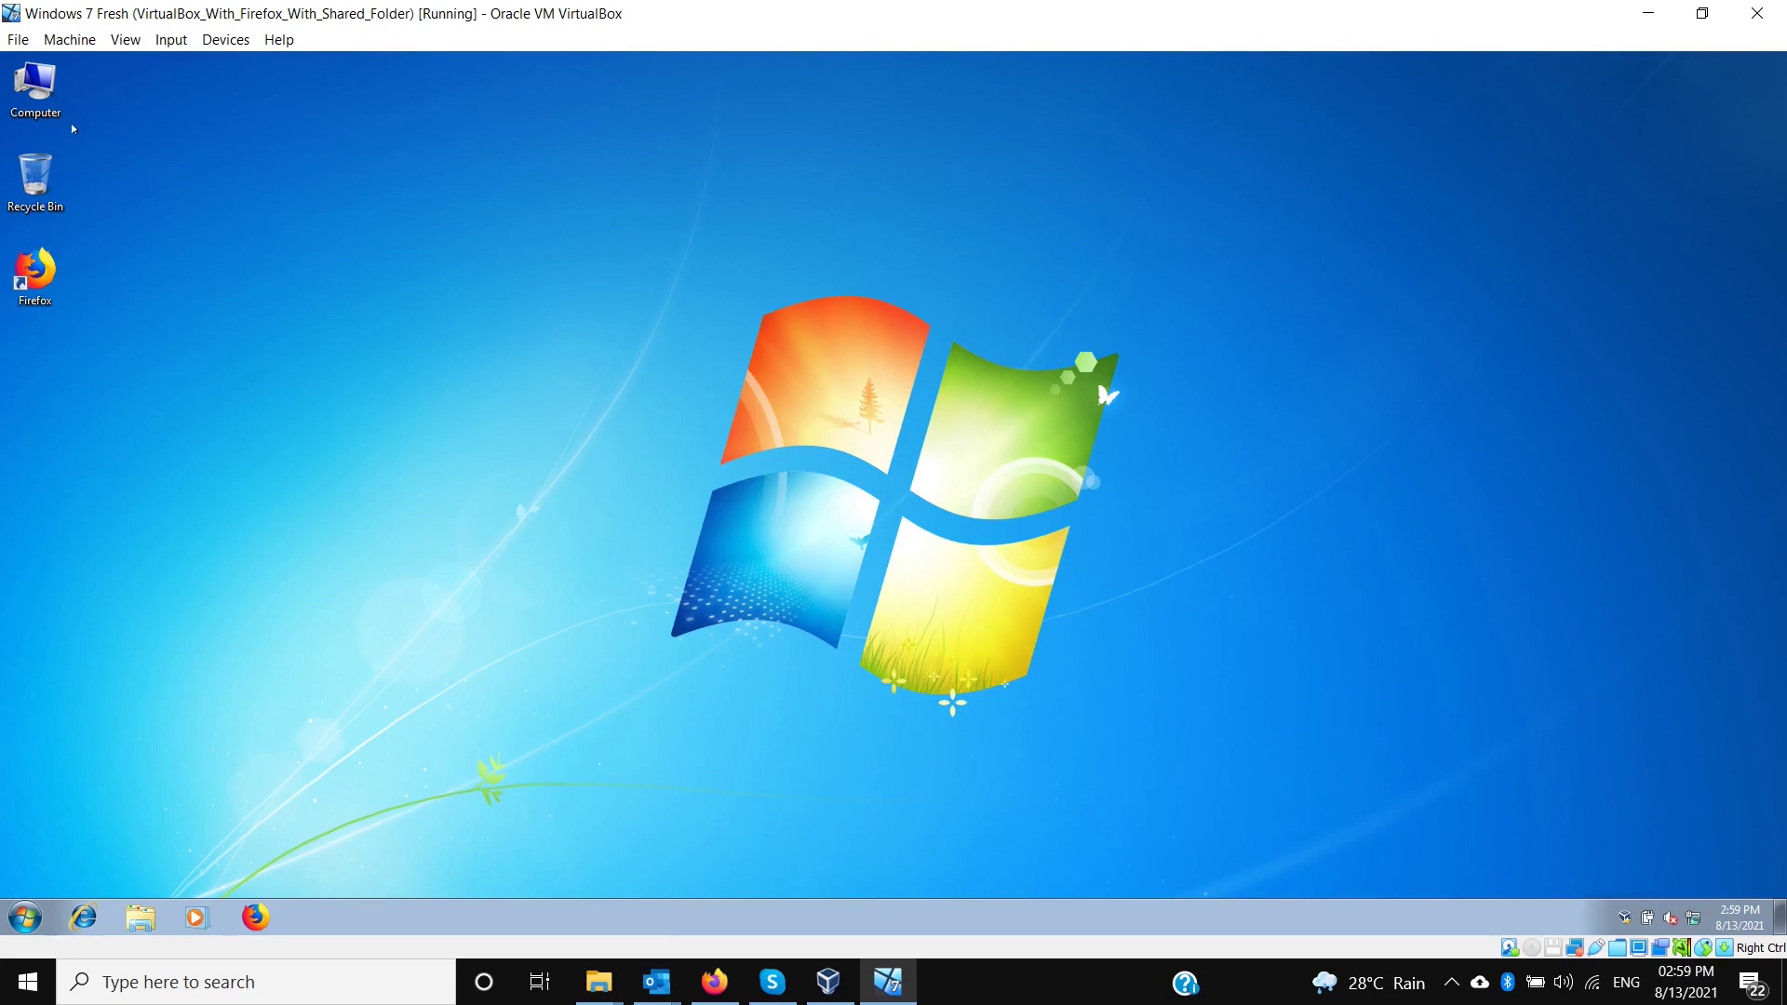
# Run InfomateEnterpriseNew again from the KTS folder on the C: drive and allow it to make changes to the computer
pyautogui.click(58, 70)
pyautogui.doubleClick(58, 70)
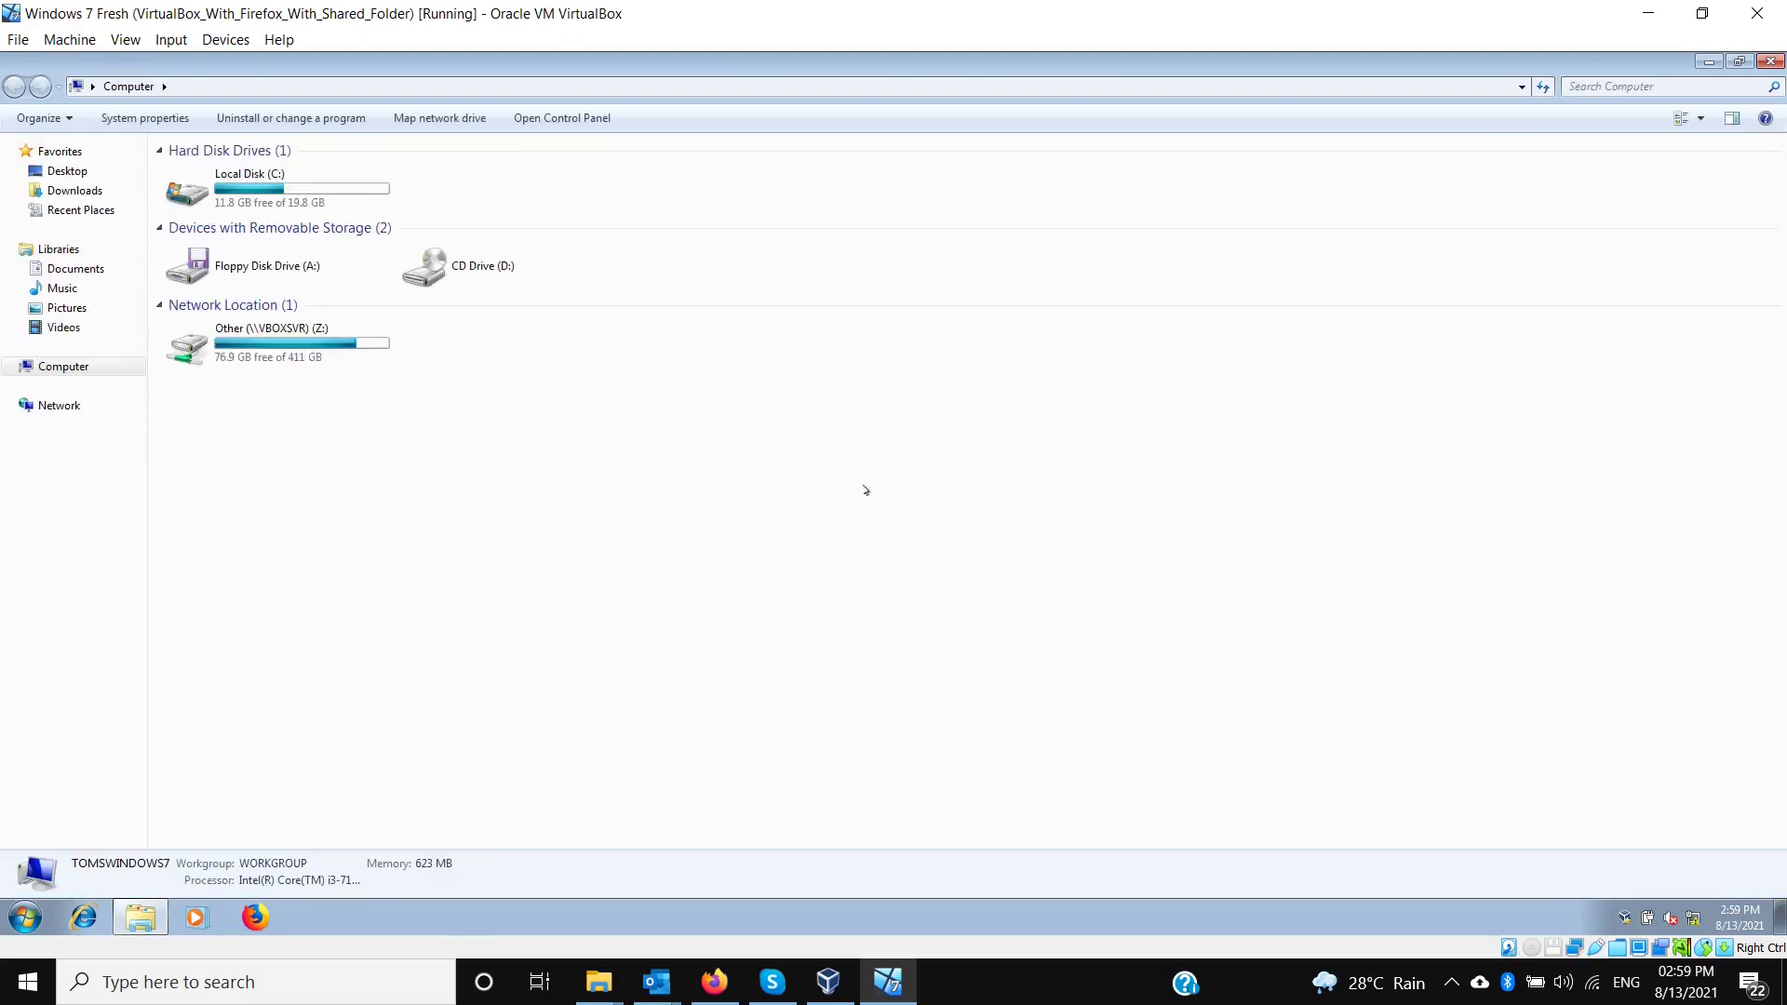
pyautogui.click(269, 194)
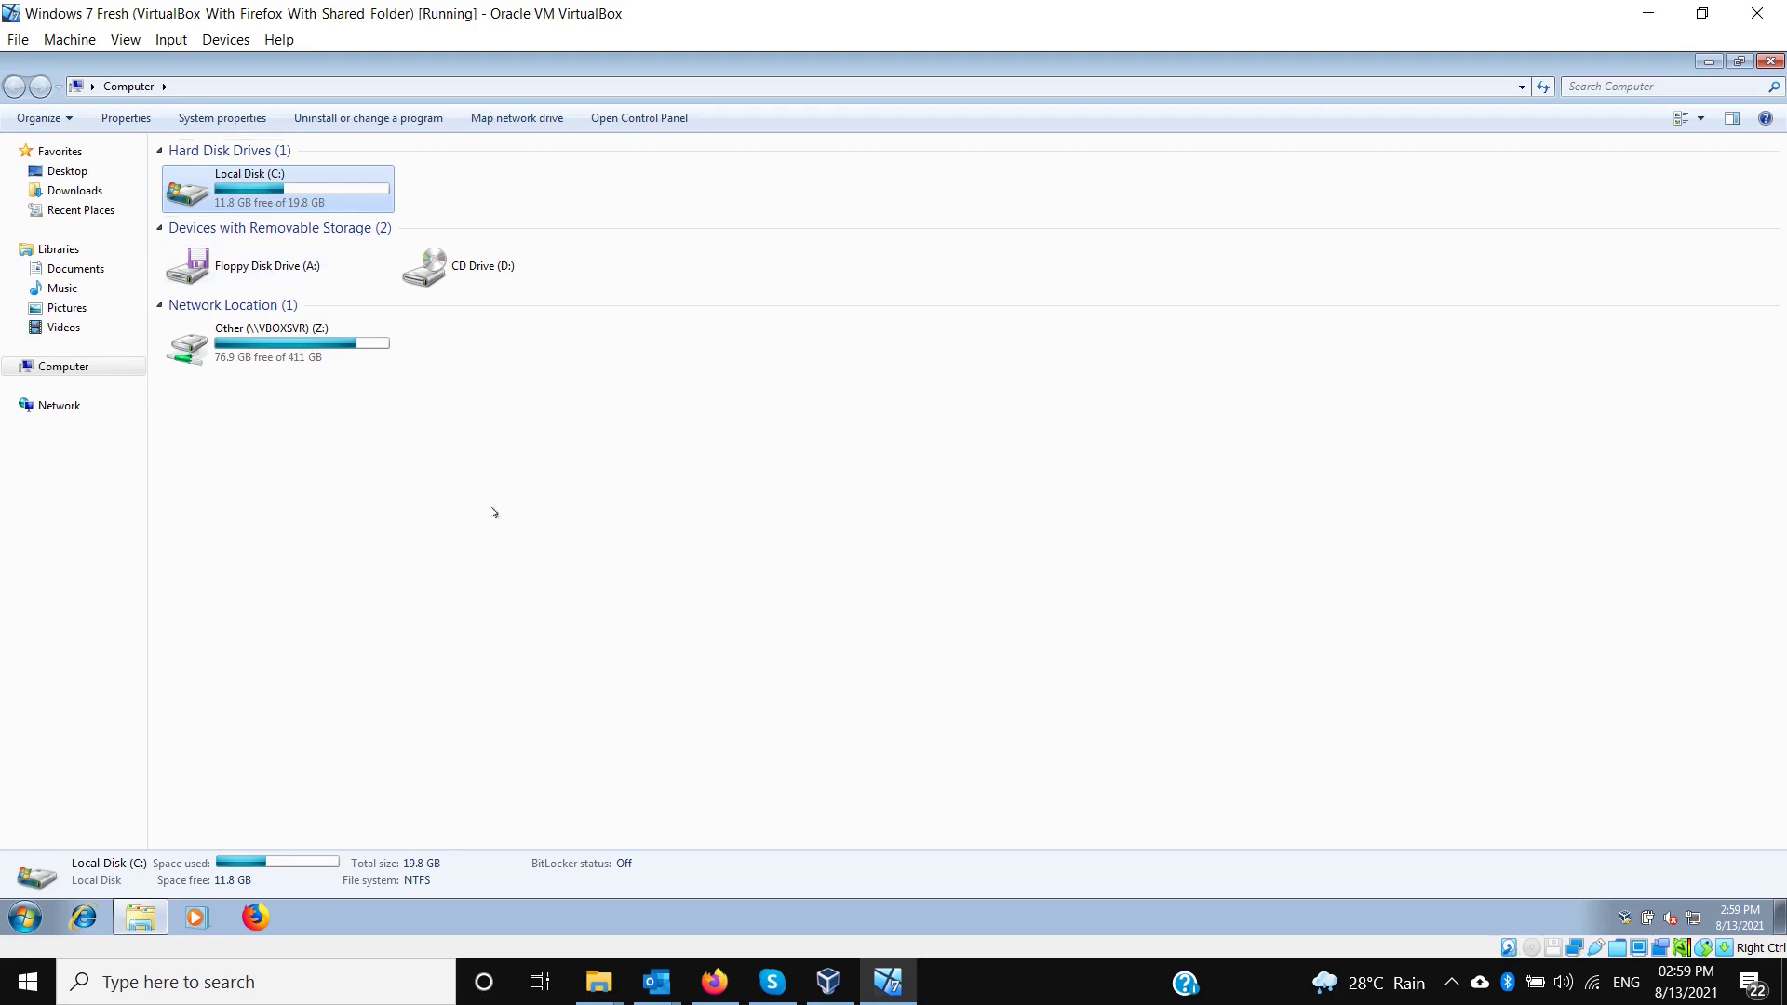
pyautogui.click(445, 523)
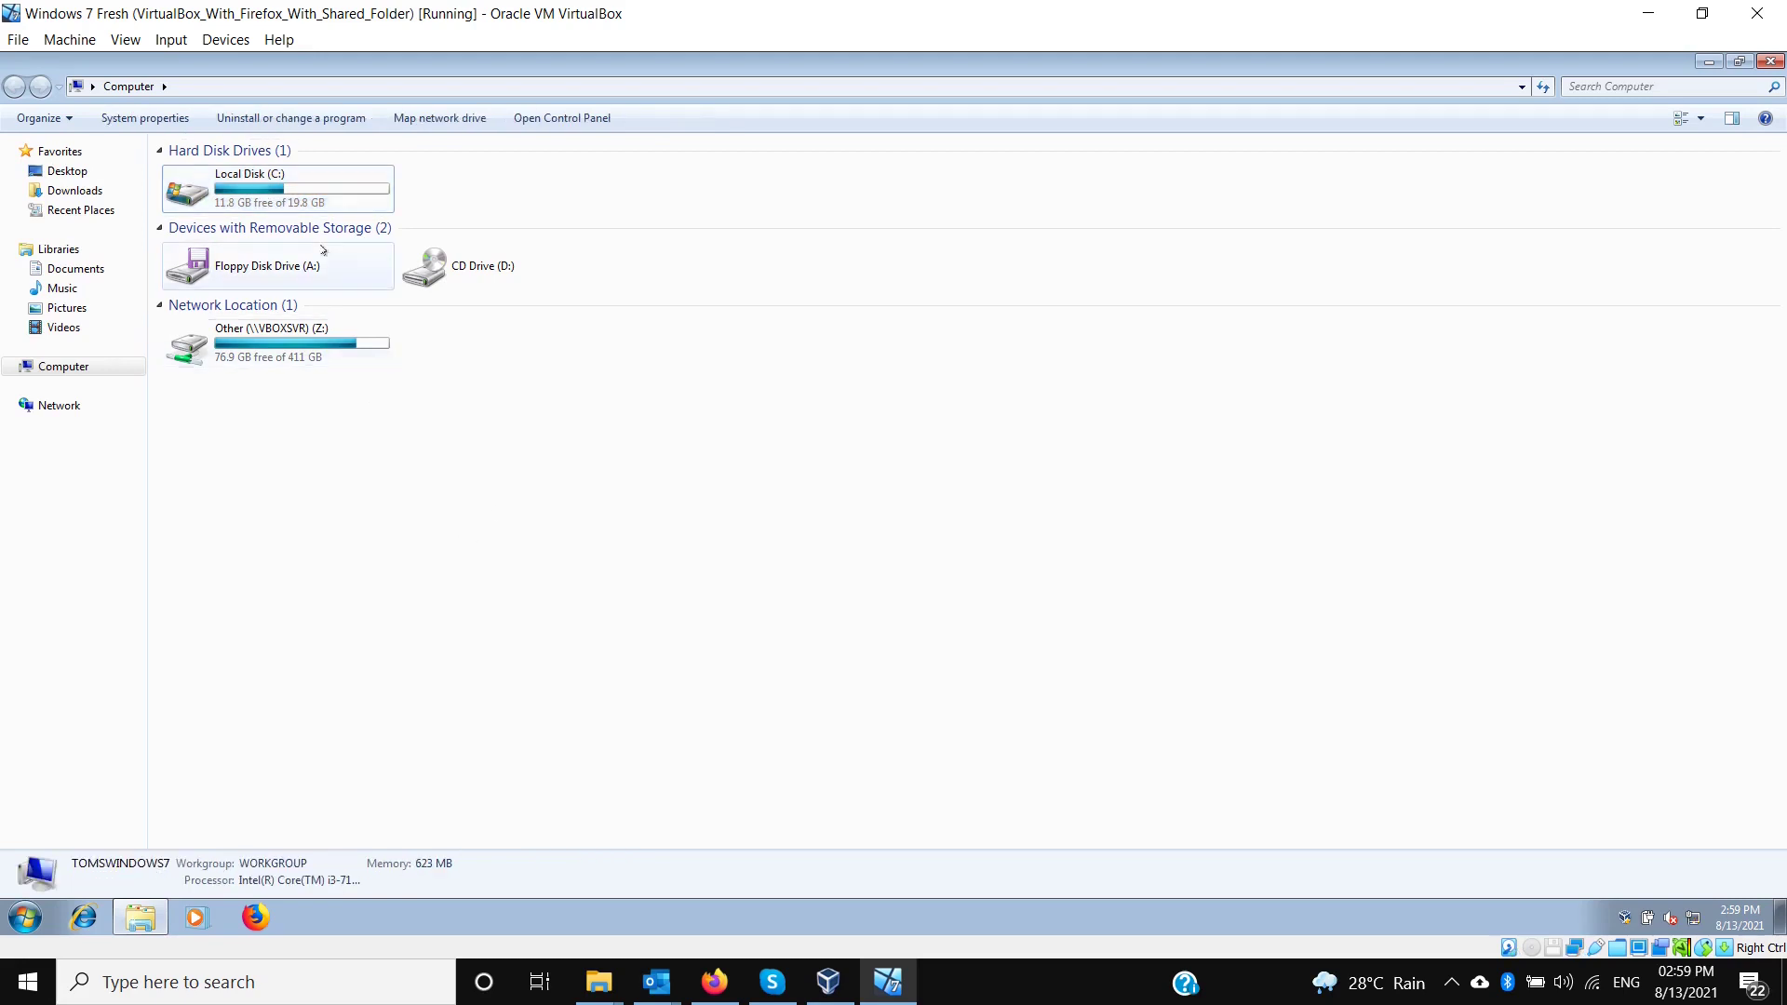
pyautogui.doubleClick(265, 187)
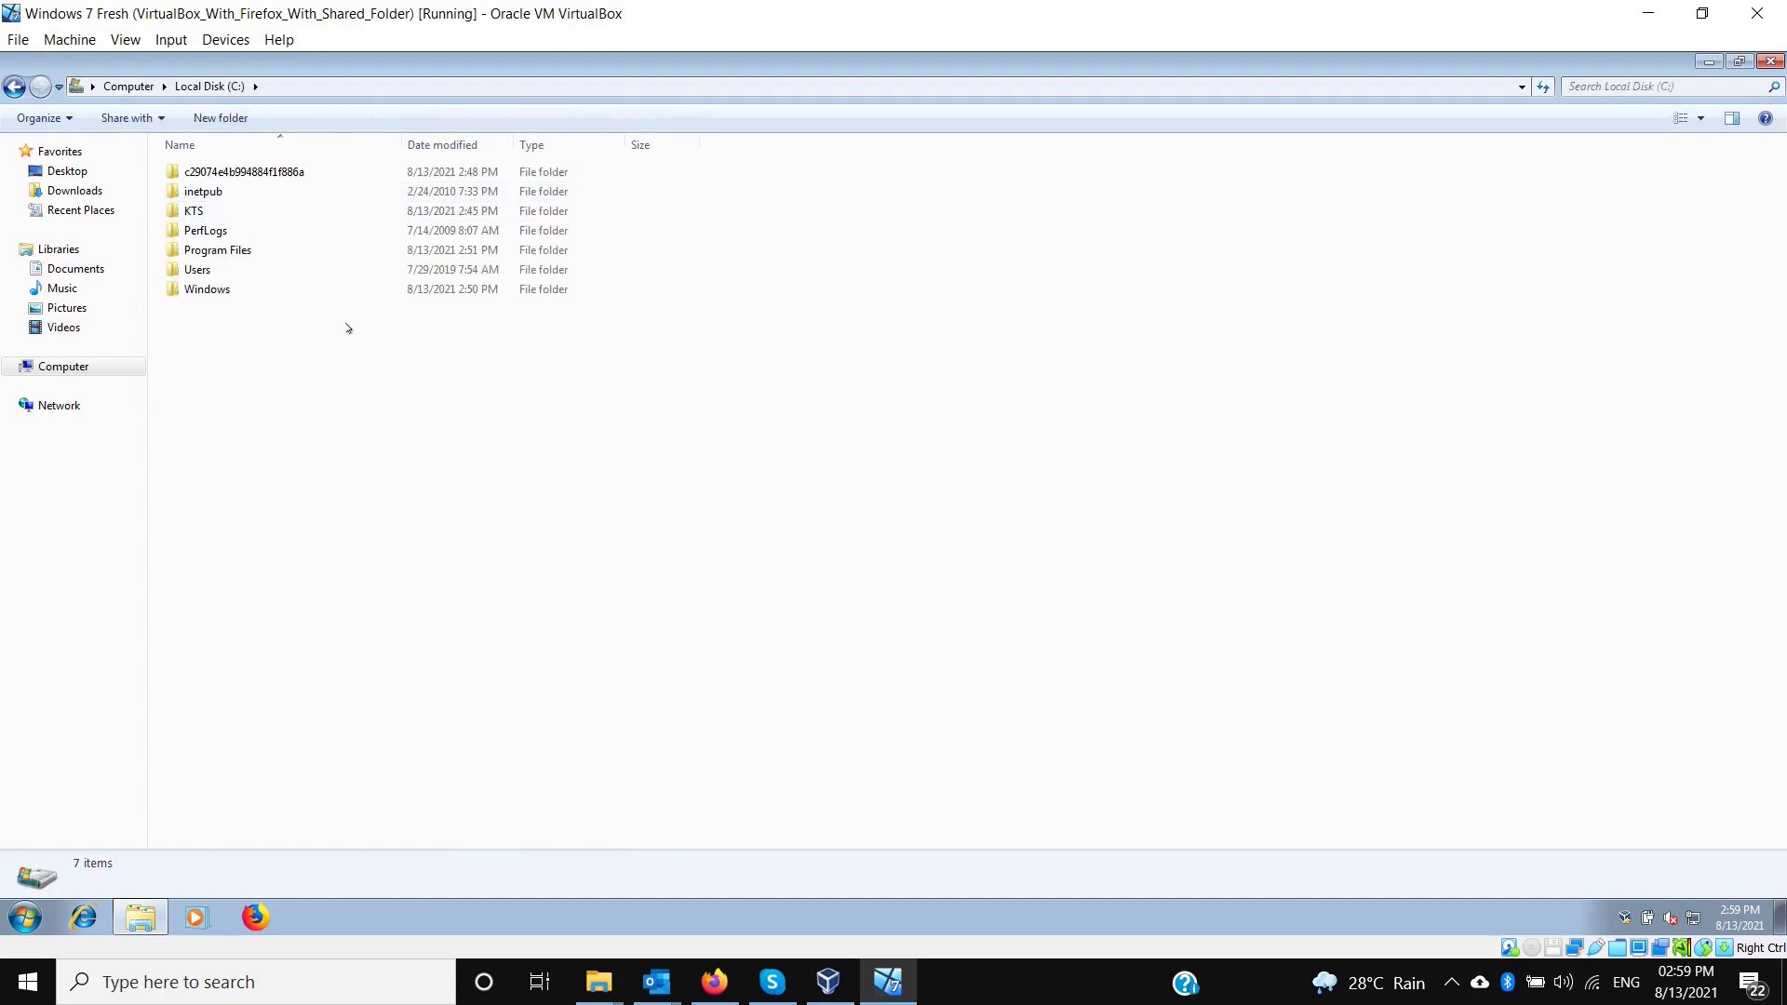
pyautogui.doubleClick(195, 212)
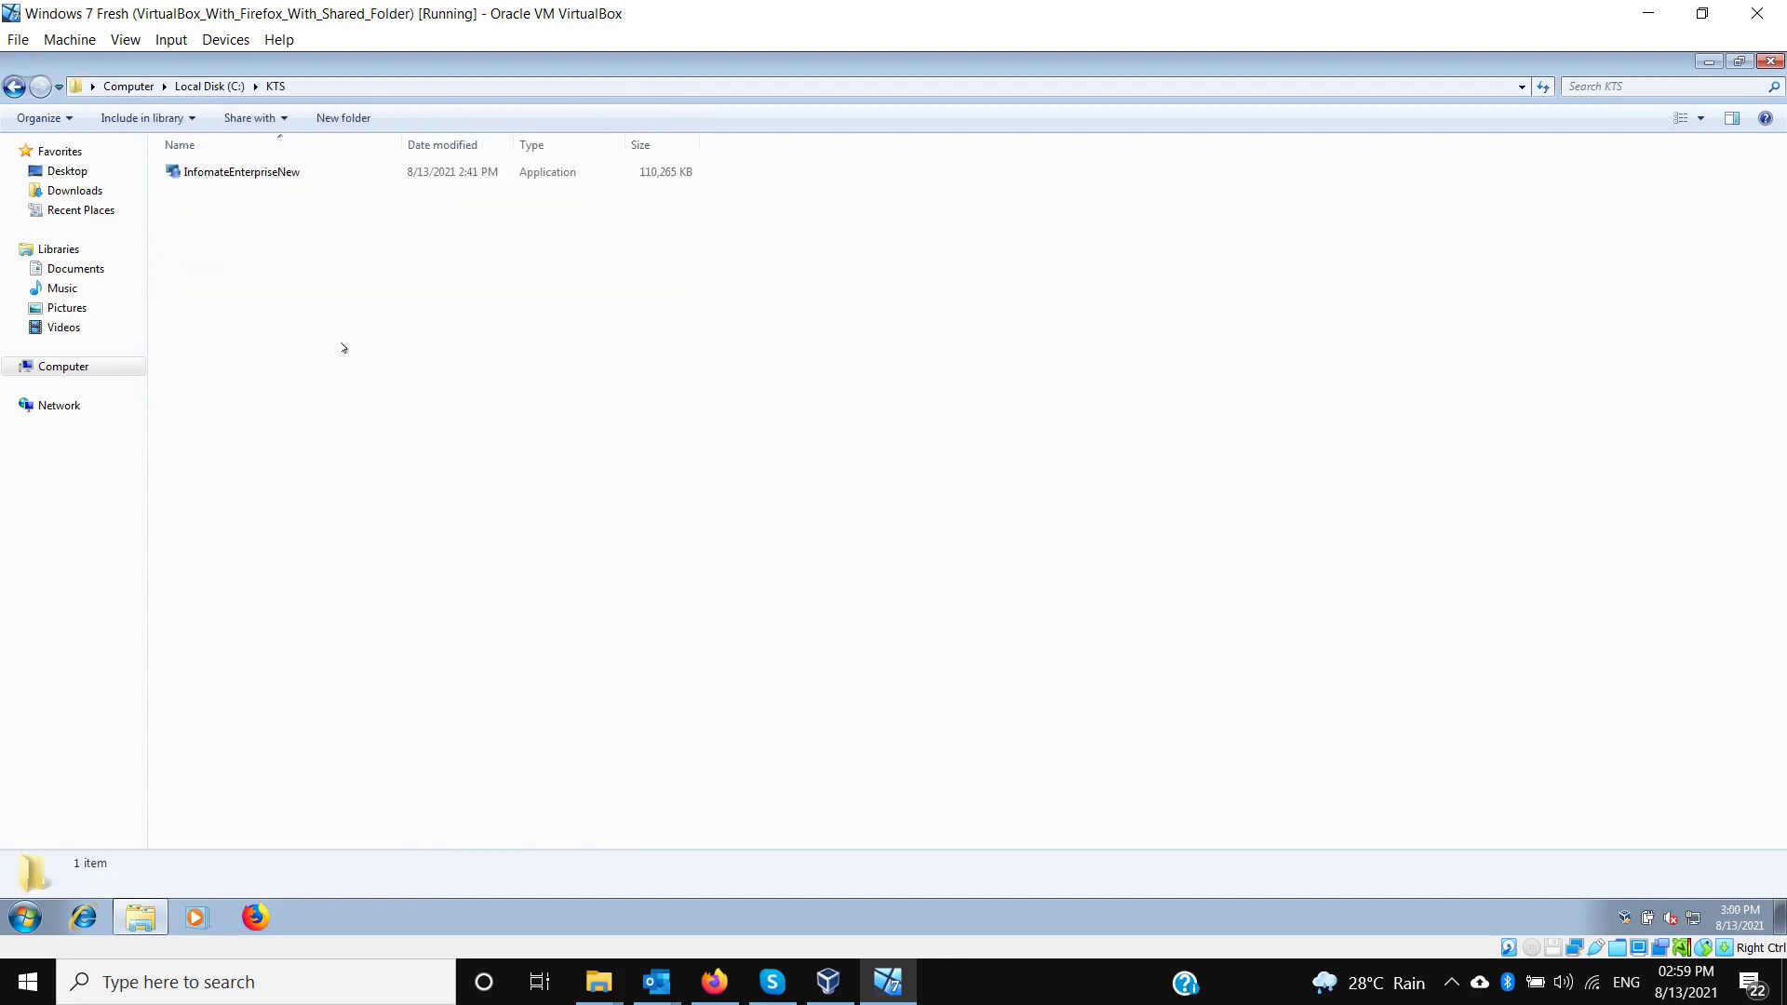
pyautogui.doubleClick(210, 171)
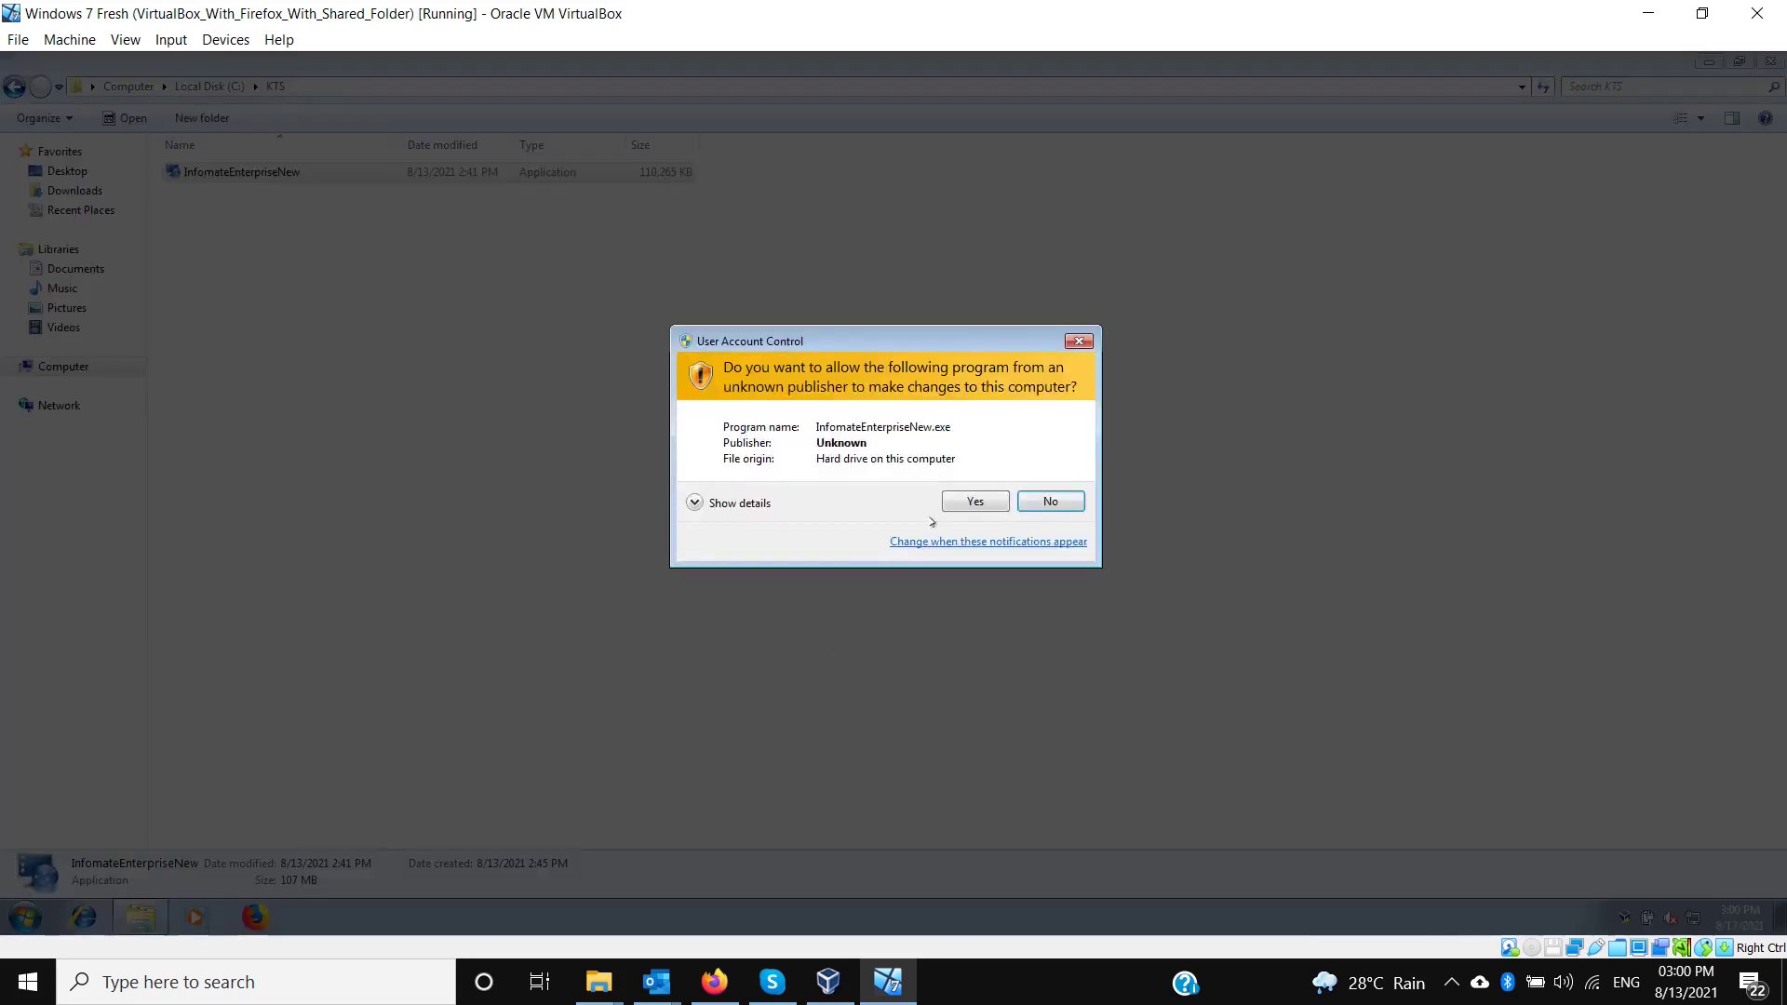
pyautogui.click(976, 498)
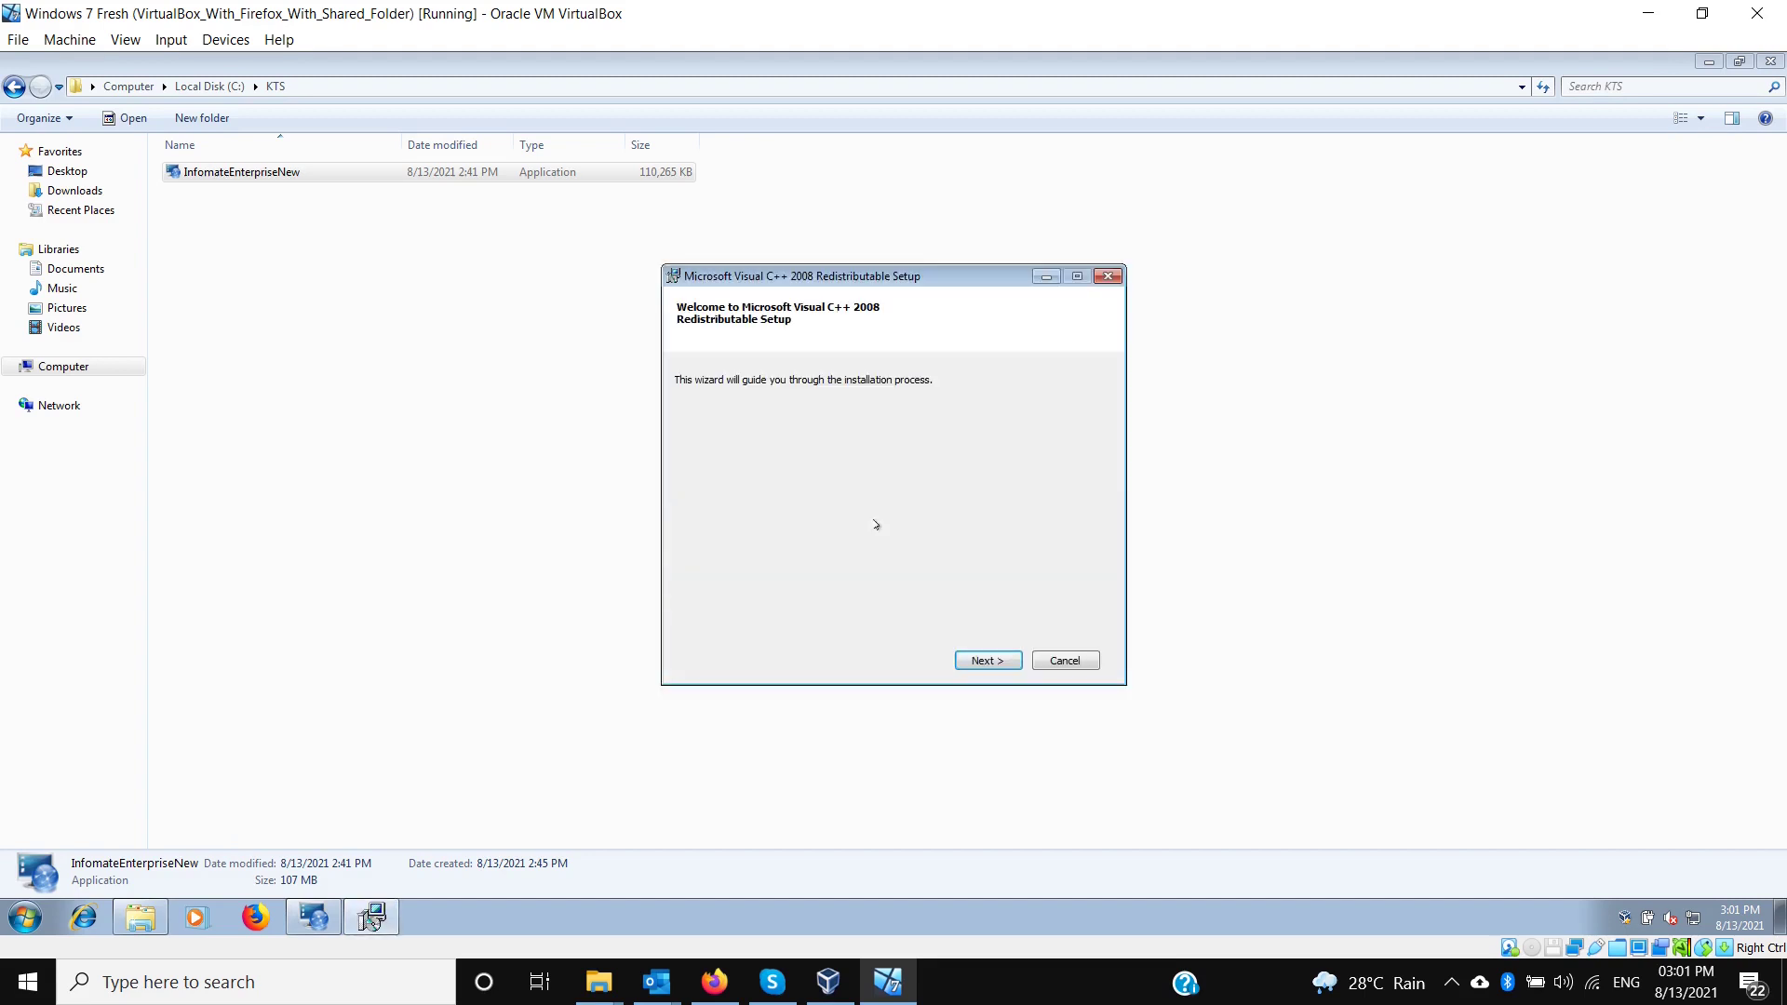
# Accept the Microsoft Visual C++ 2008 Redistributable license terms, install it and finish its setup
pyautogui.click(981, 665)
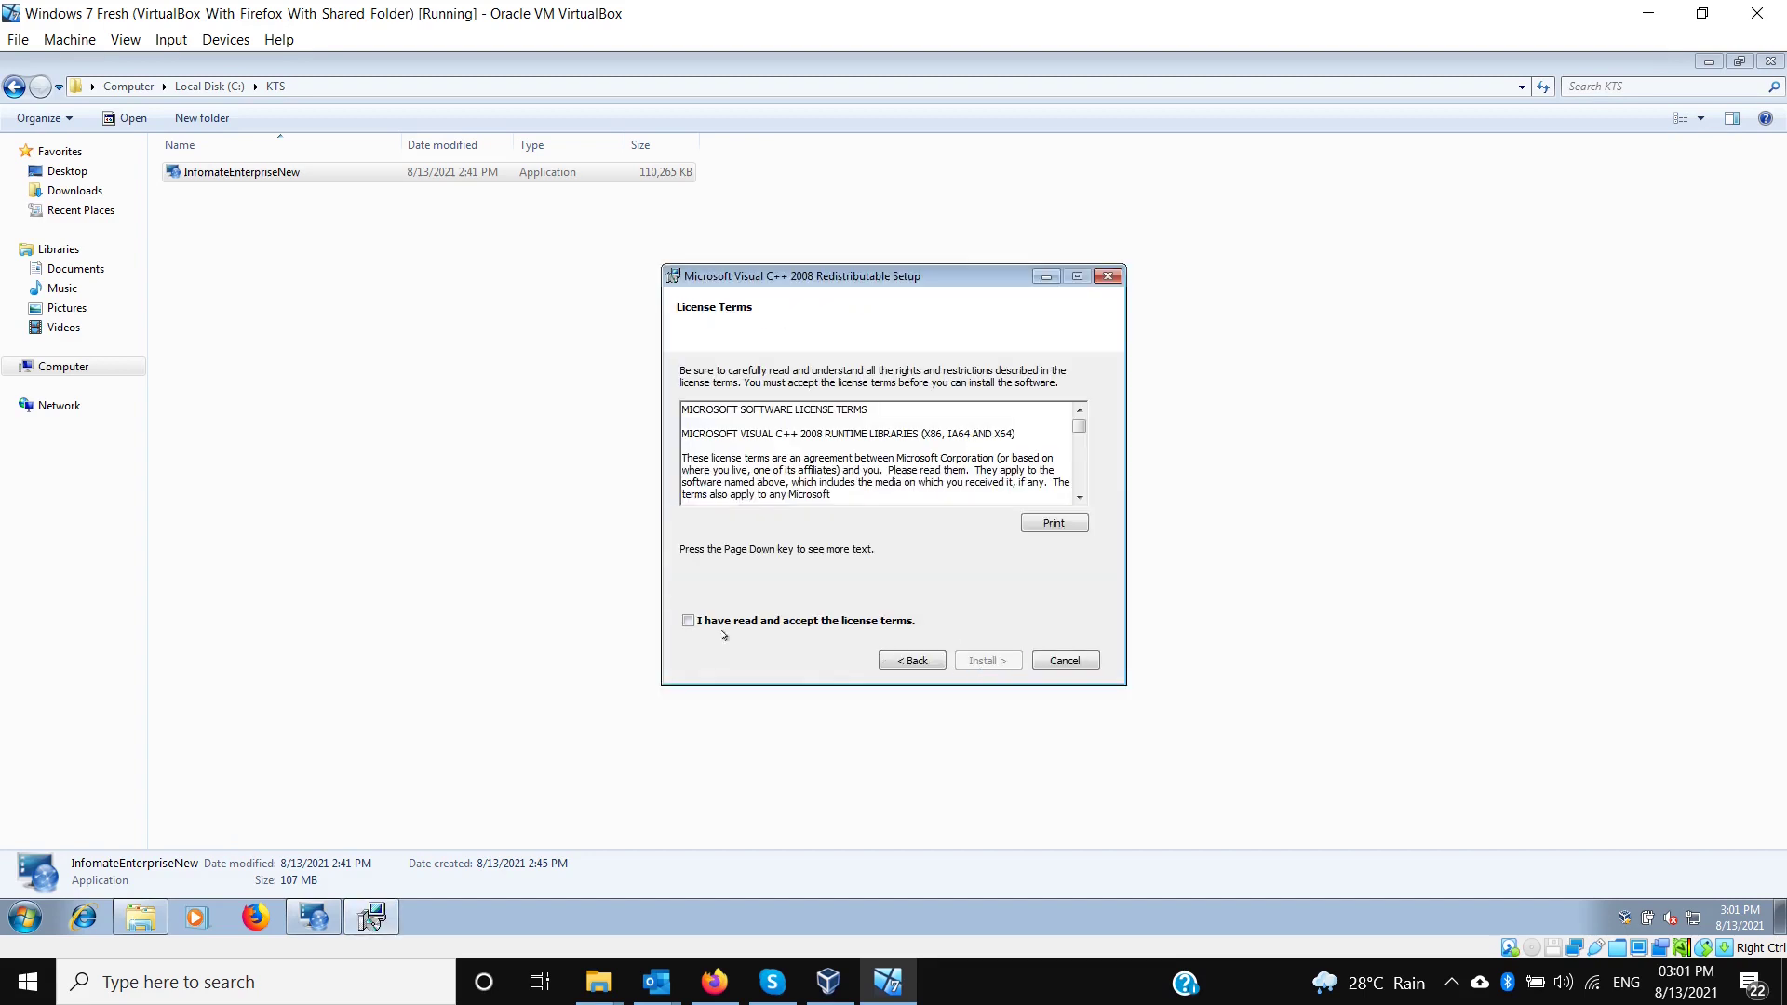
pyautogui.click(686, 621)
pyautogui.click(989, 661)
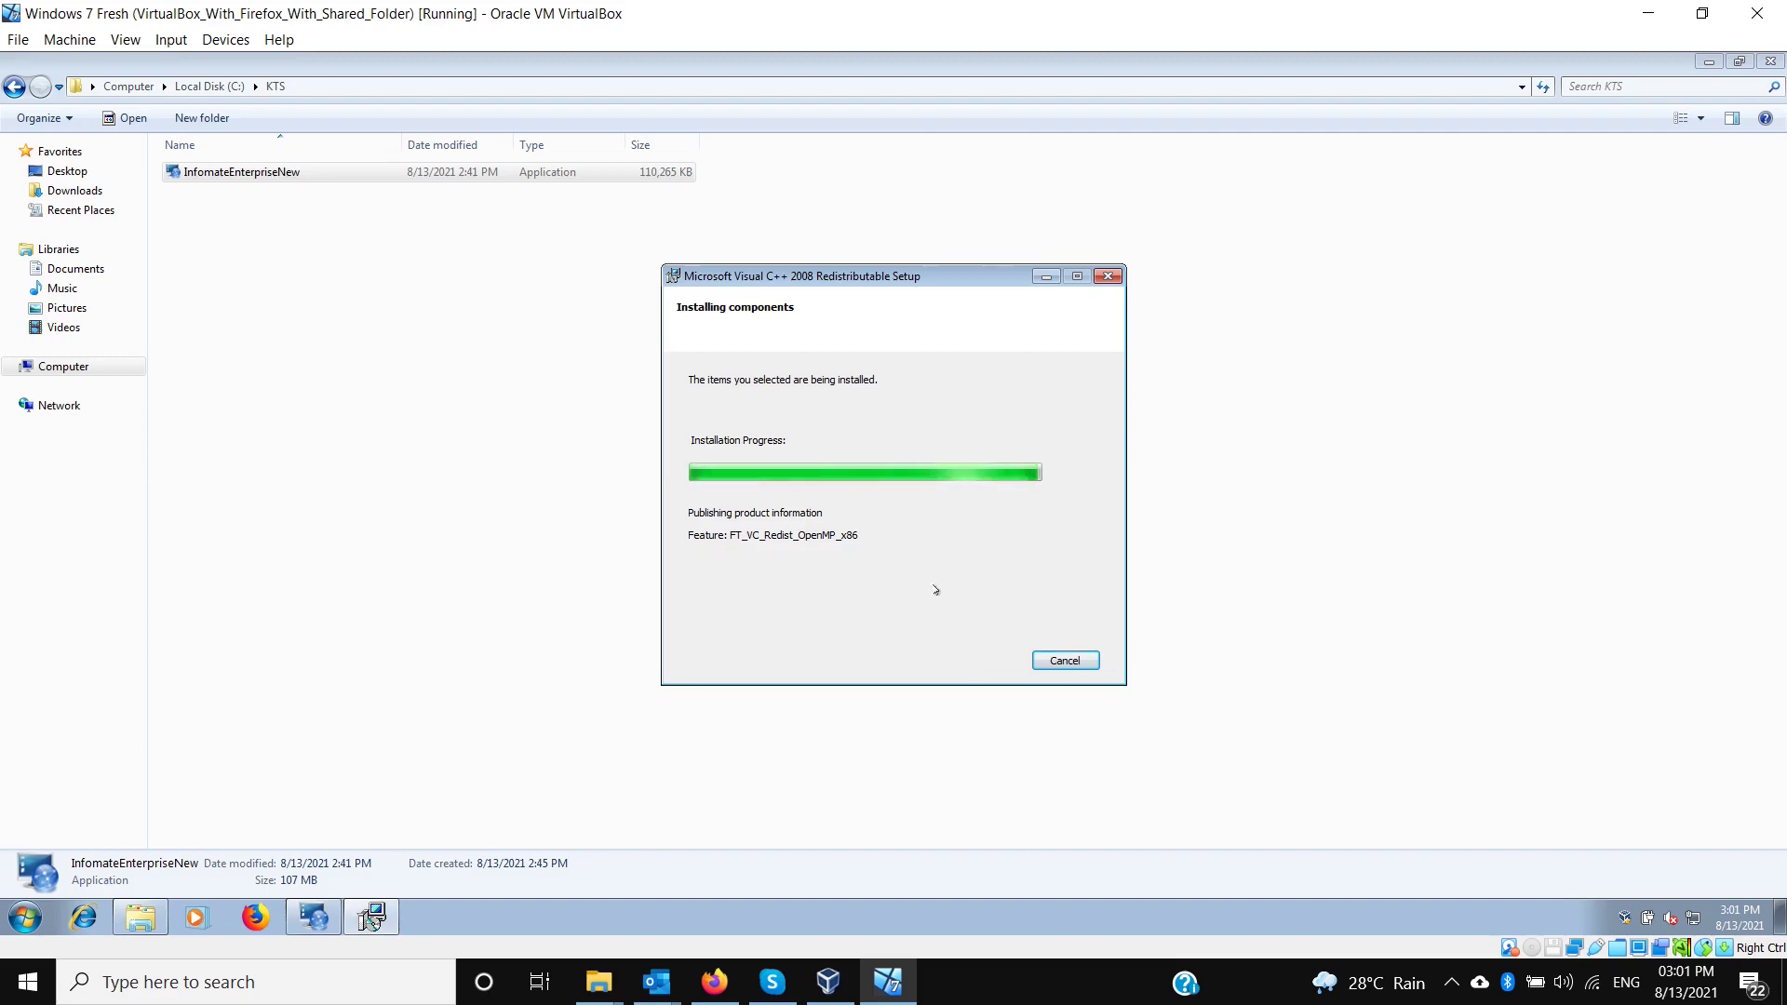
pyautogui.click(1063, 661)
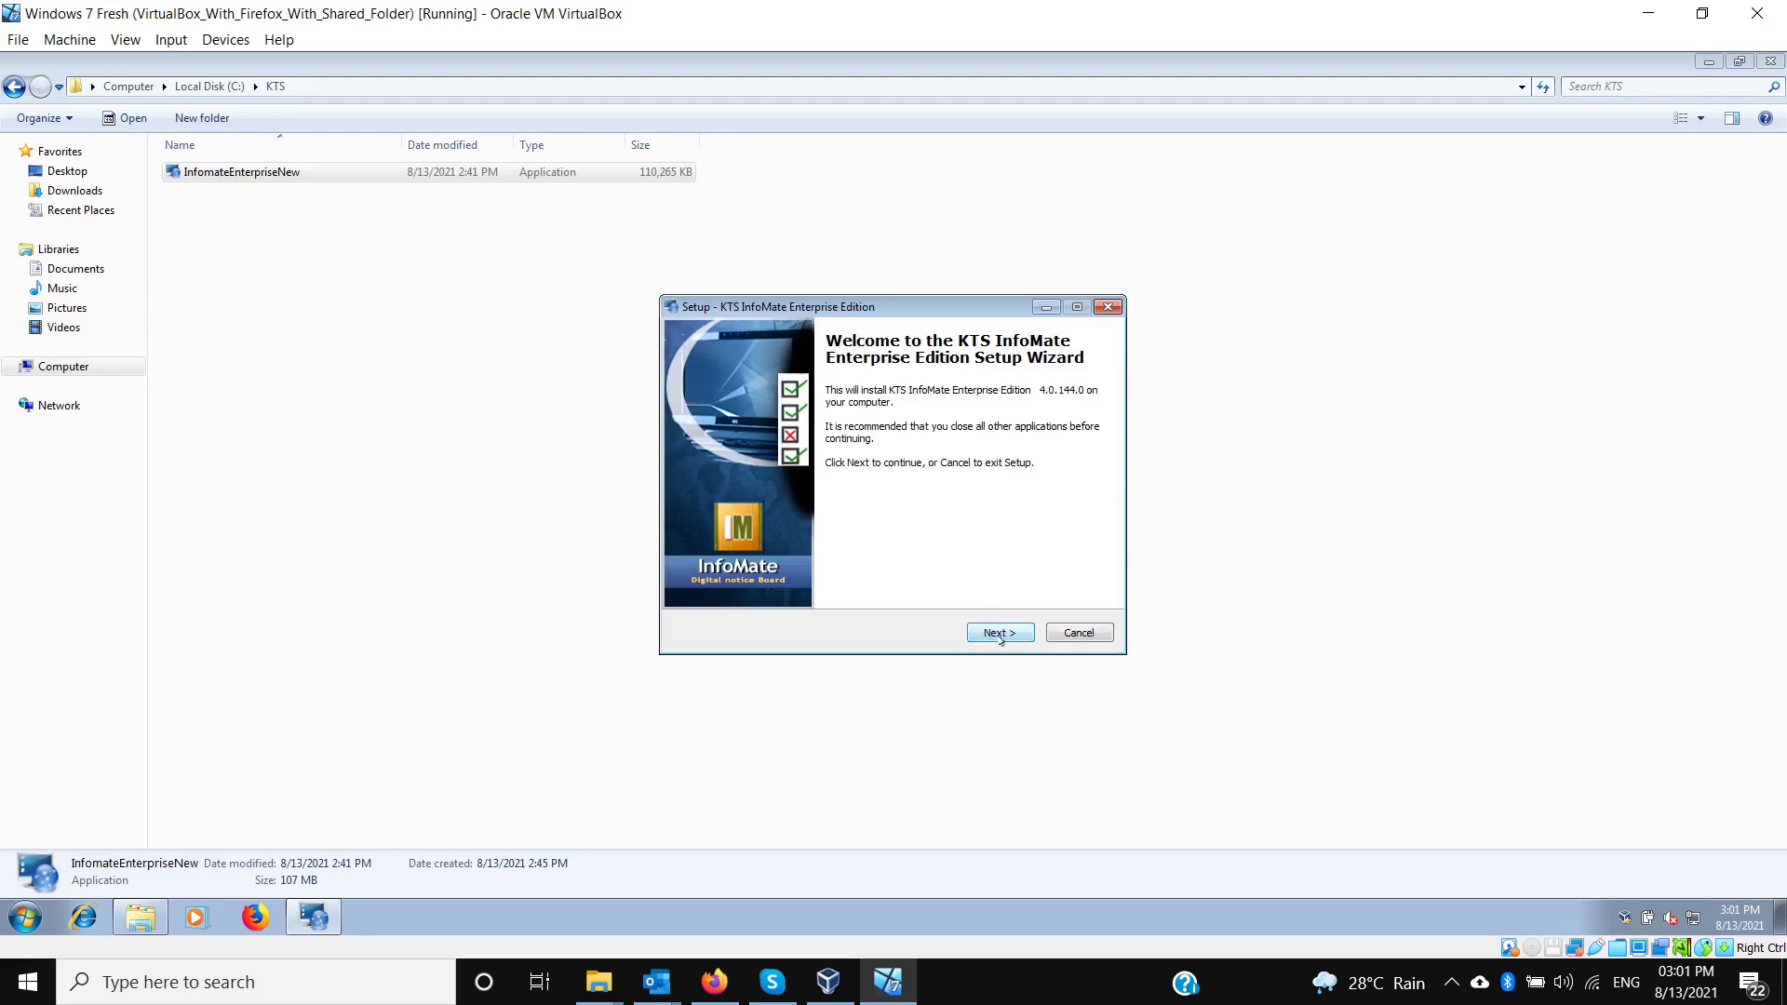
# Accept the KTS InfoMate Enterprise Edition license agreement and continue past the system requirements to the module configuration
pyautogui.click(988, 632)
pyautogui.click(719, 578)
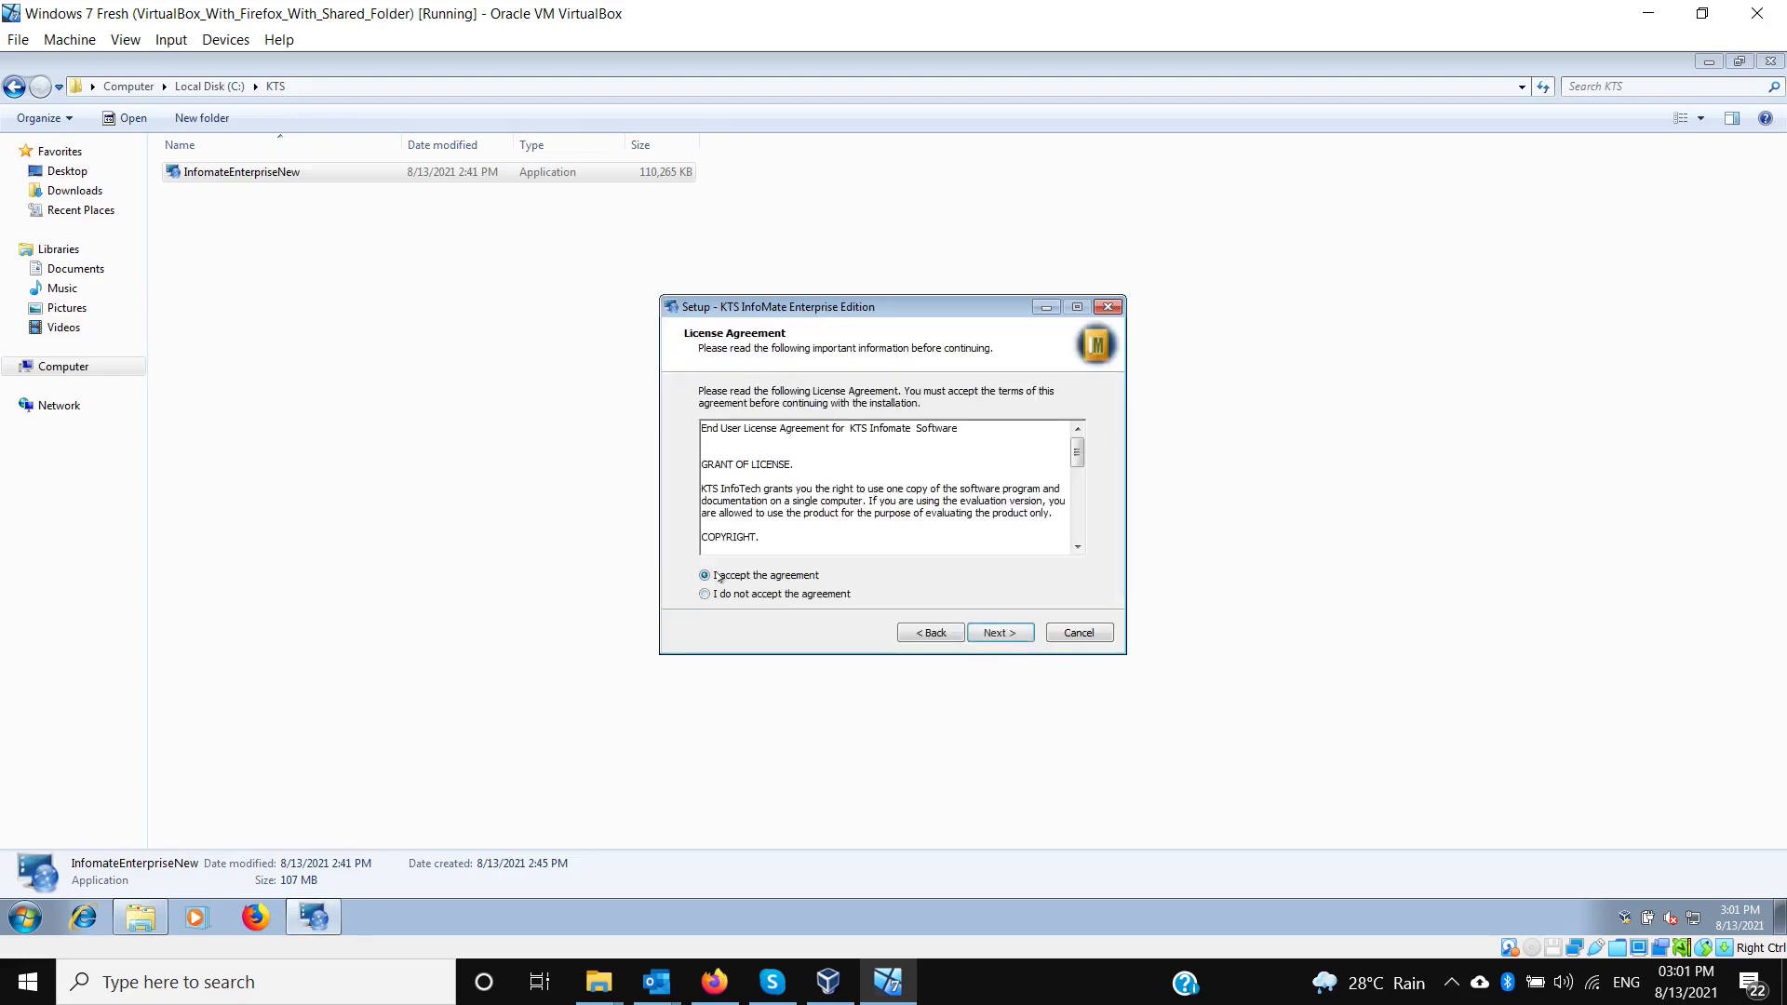
pyautogui.click(1005, 639)
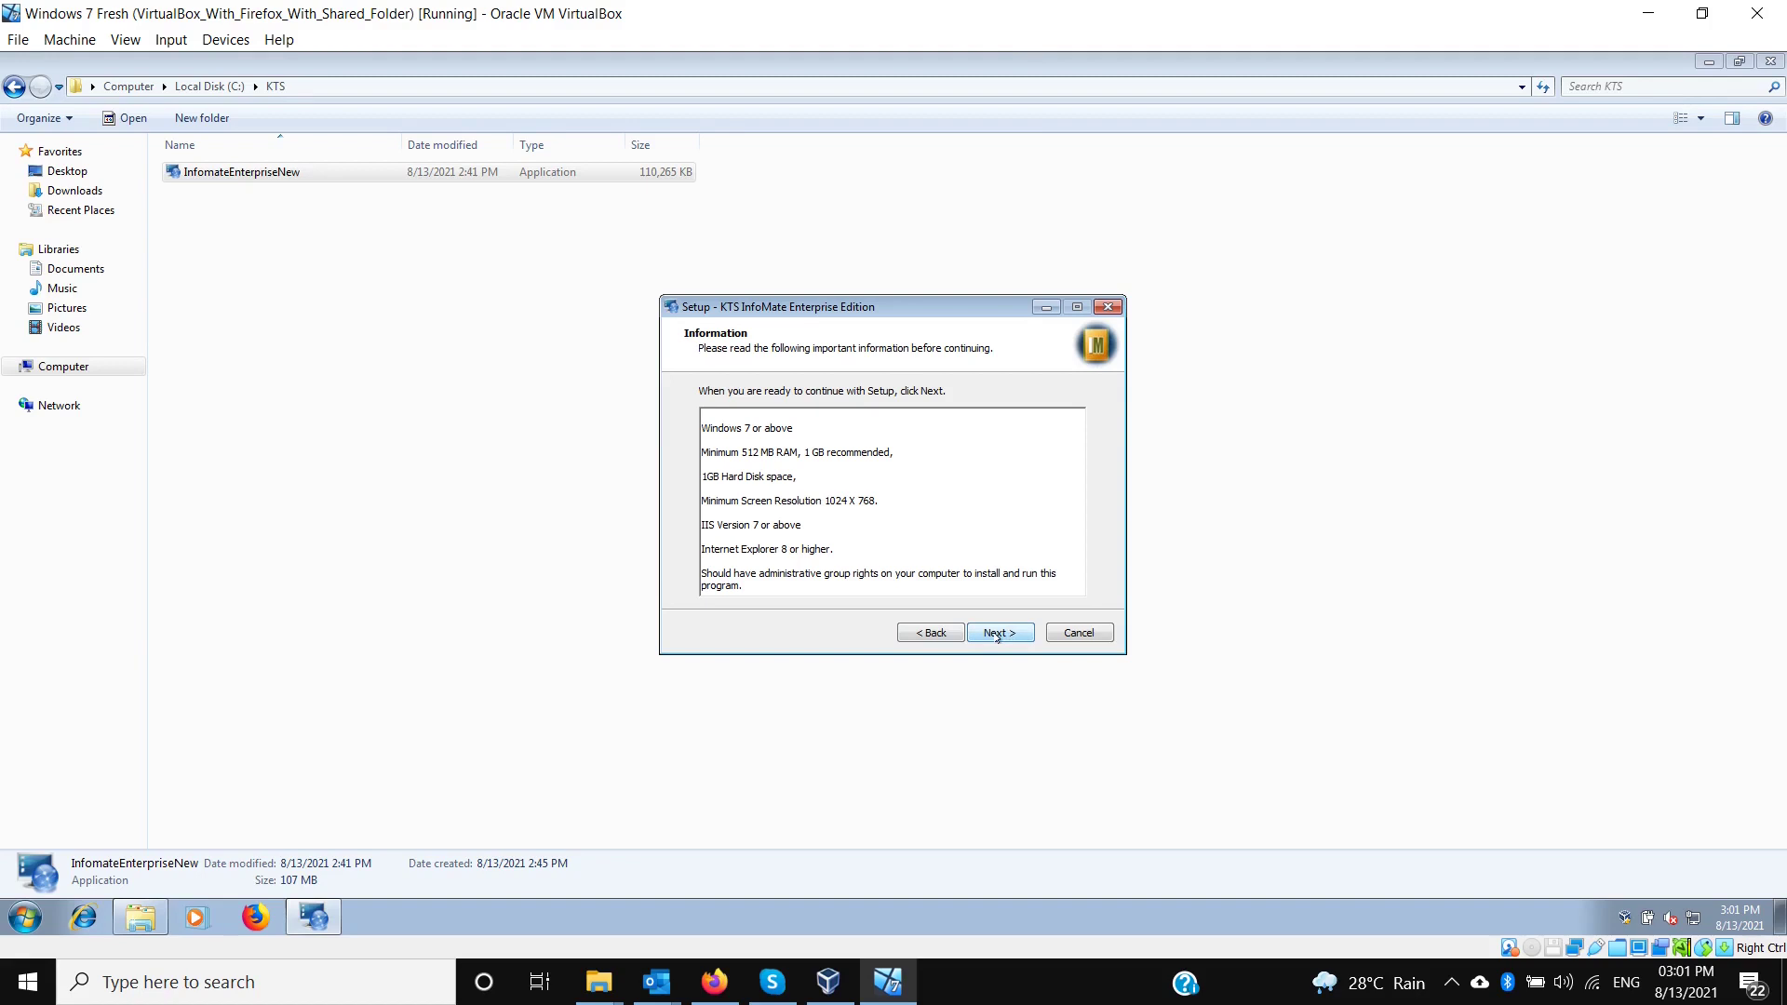
pyautogui.click(1003, 635)
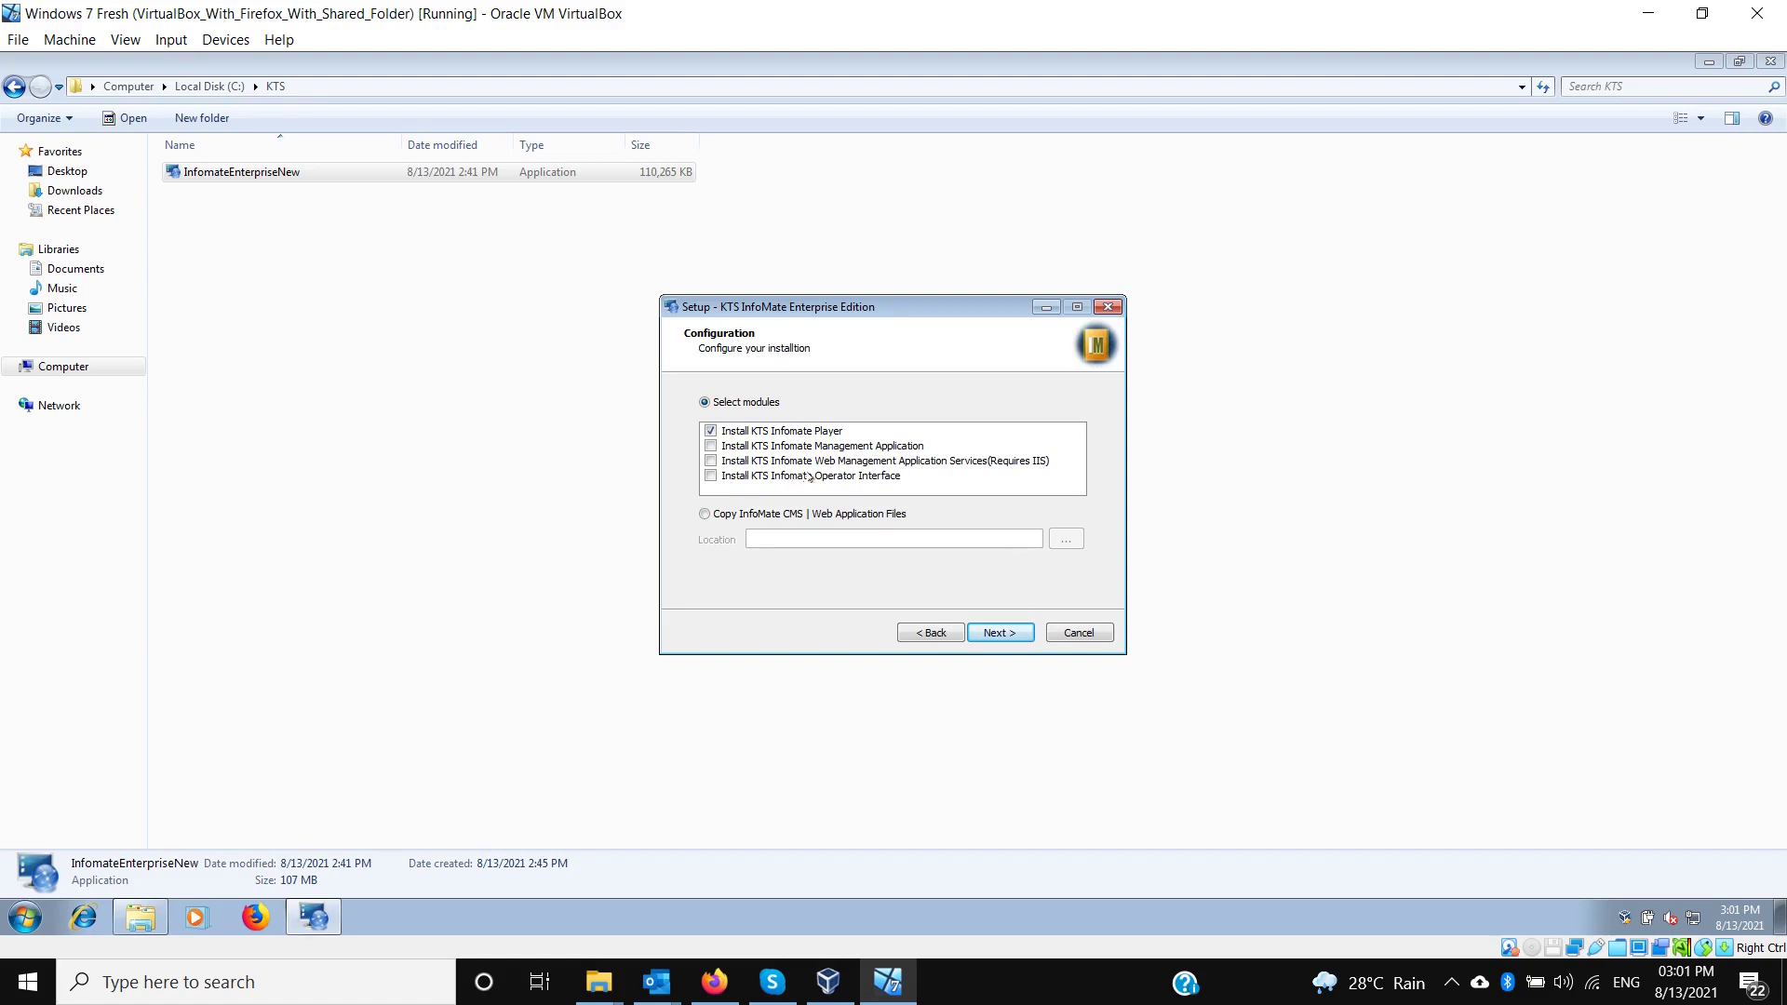
# Install only the KTS Infomate Web Management Application Services module, leaving out the Player, and finish setup with an immediate computer restart
pyautogui.click(712, 460)
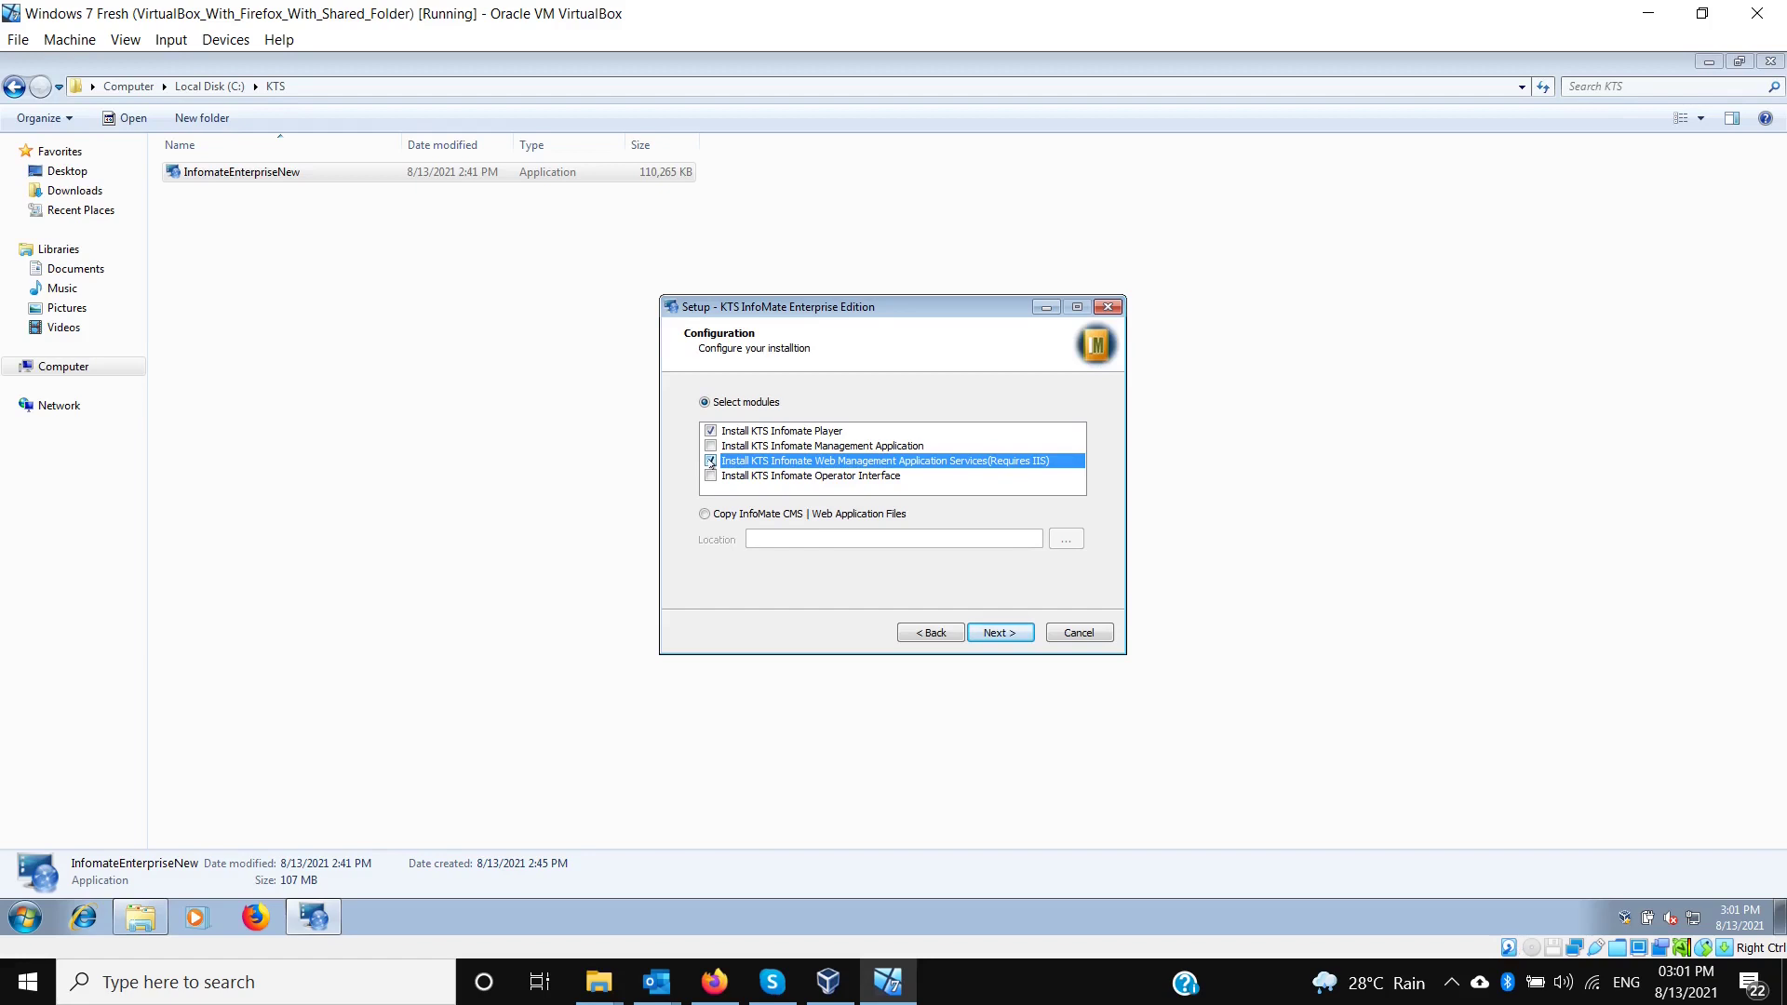
pyautogui.click(712, 431)
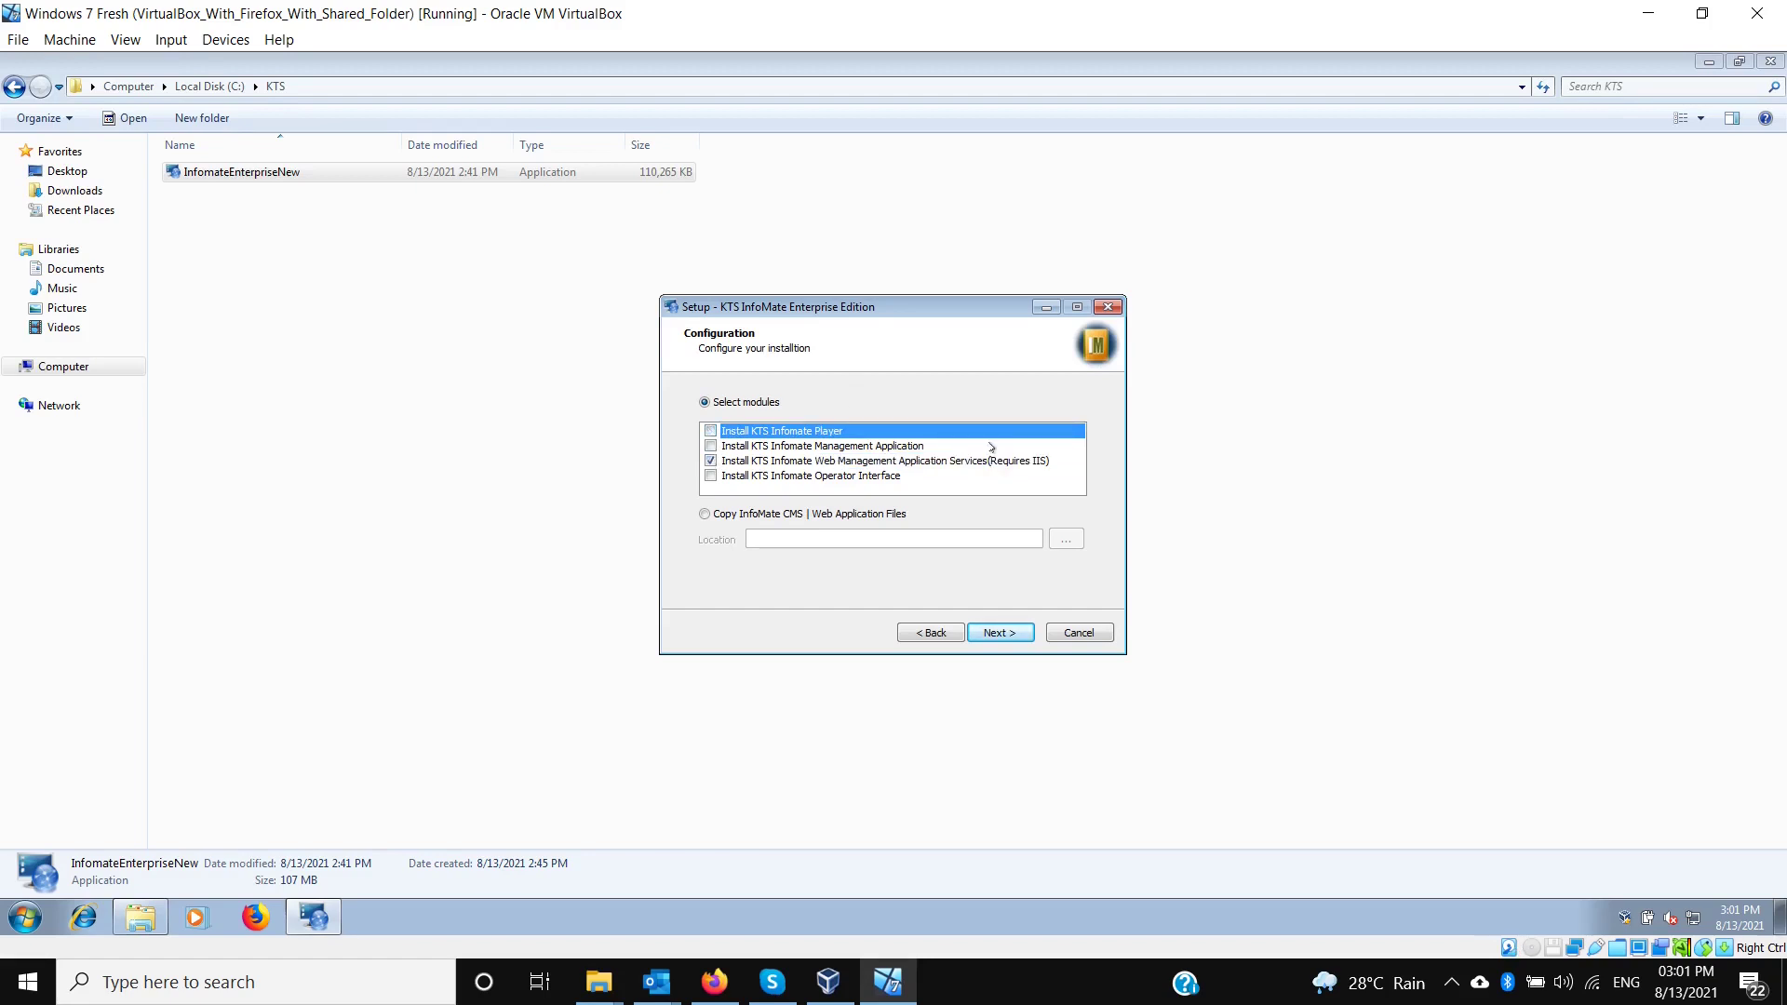
pyautogui.click(1005, 636)
pyautogui.click(1004, 635)
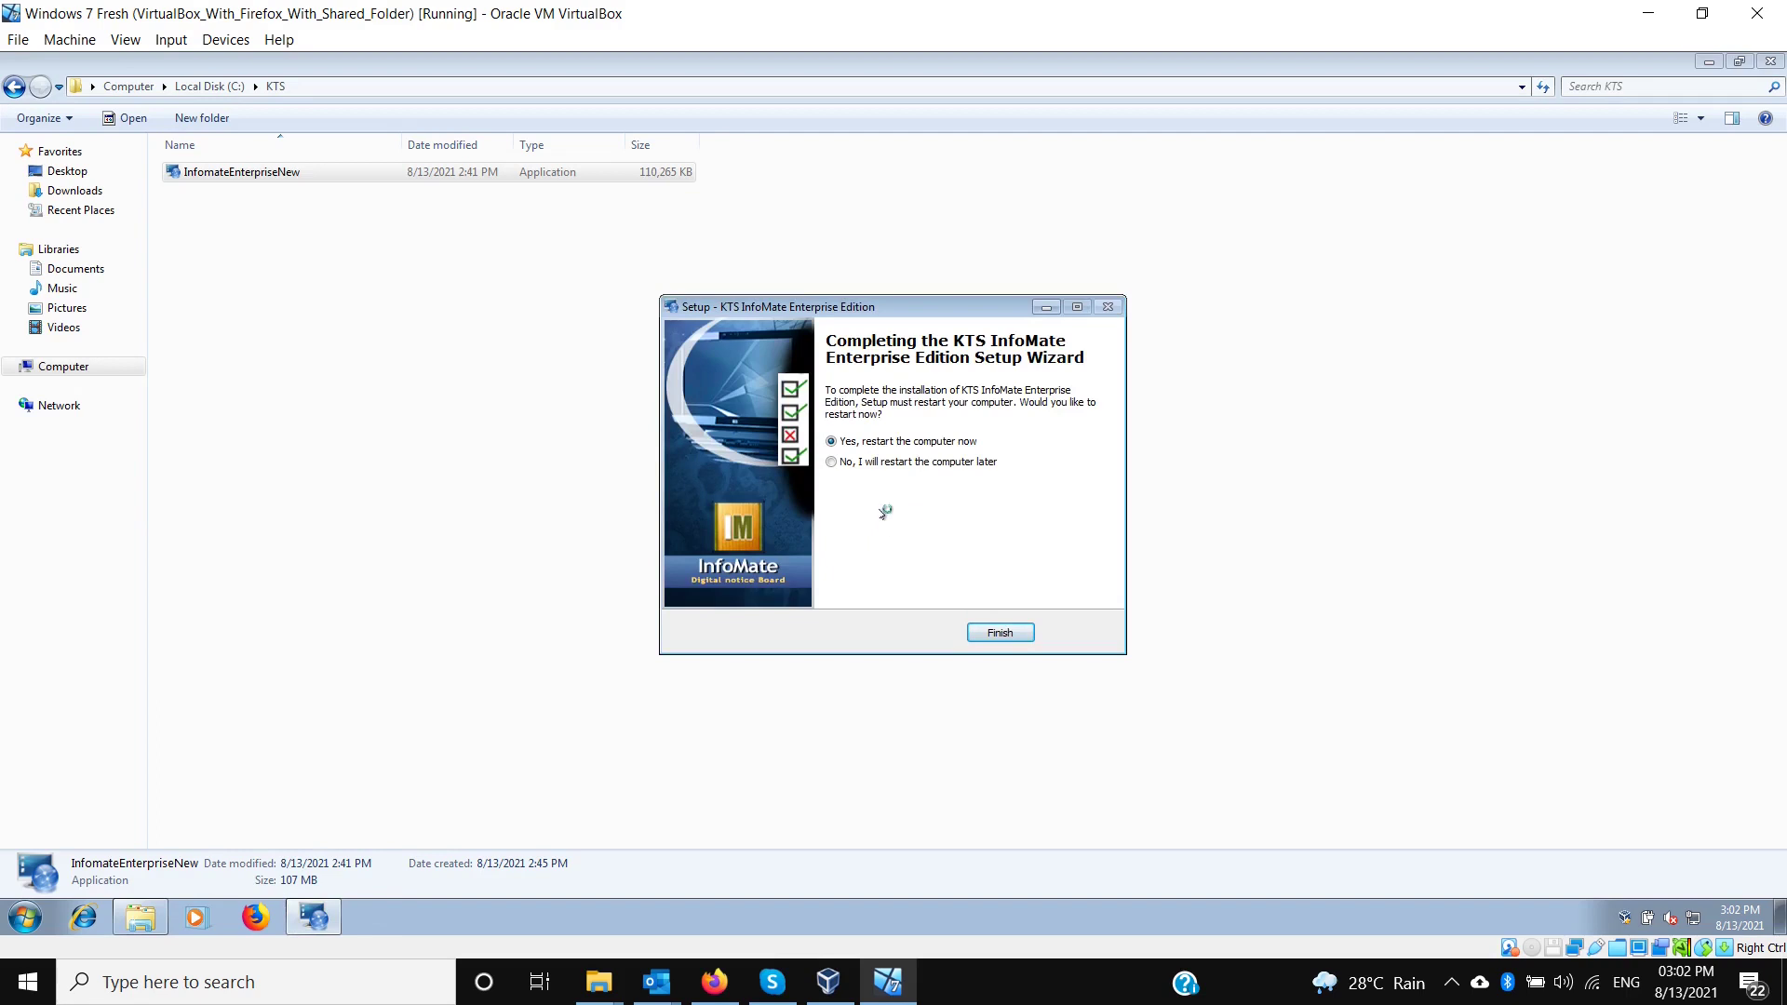
pyautogui.click(1002, 632)
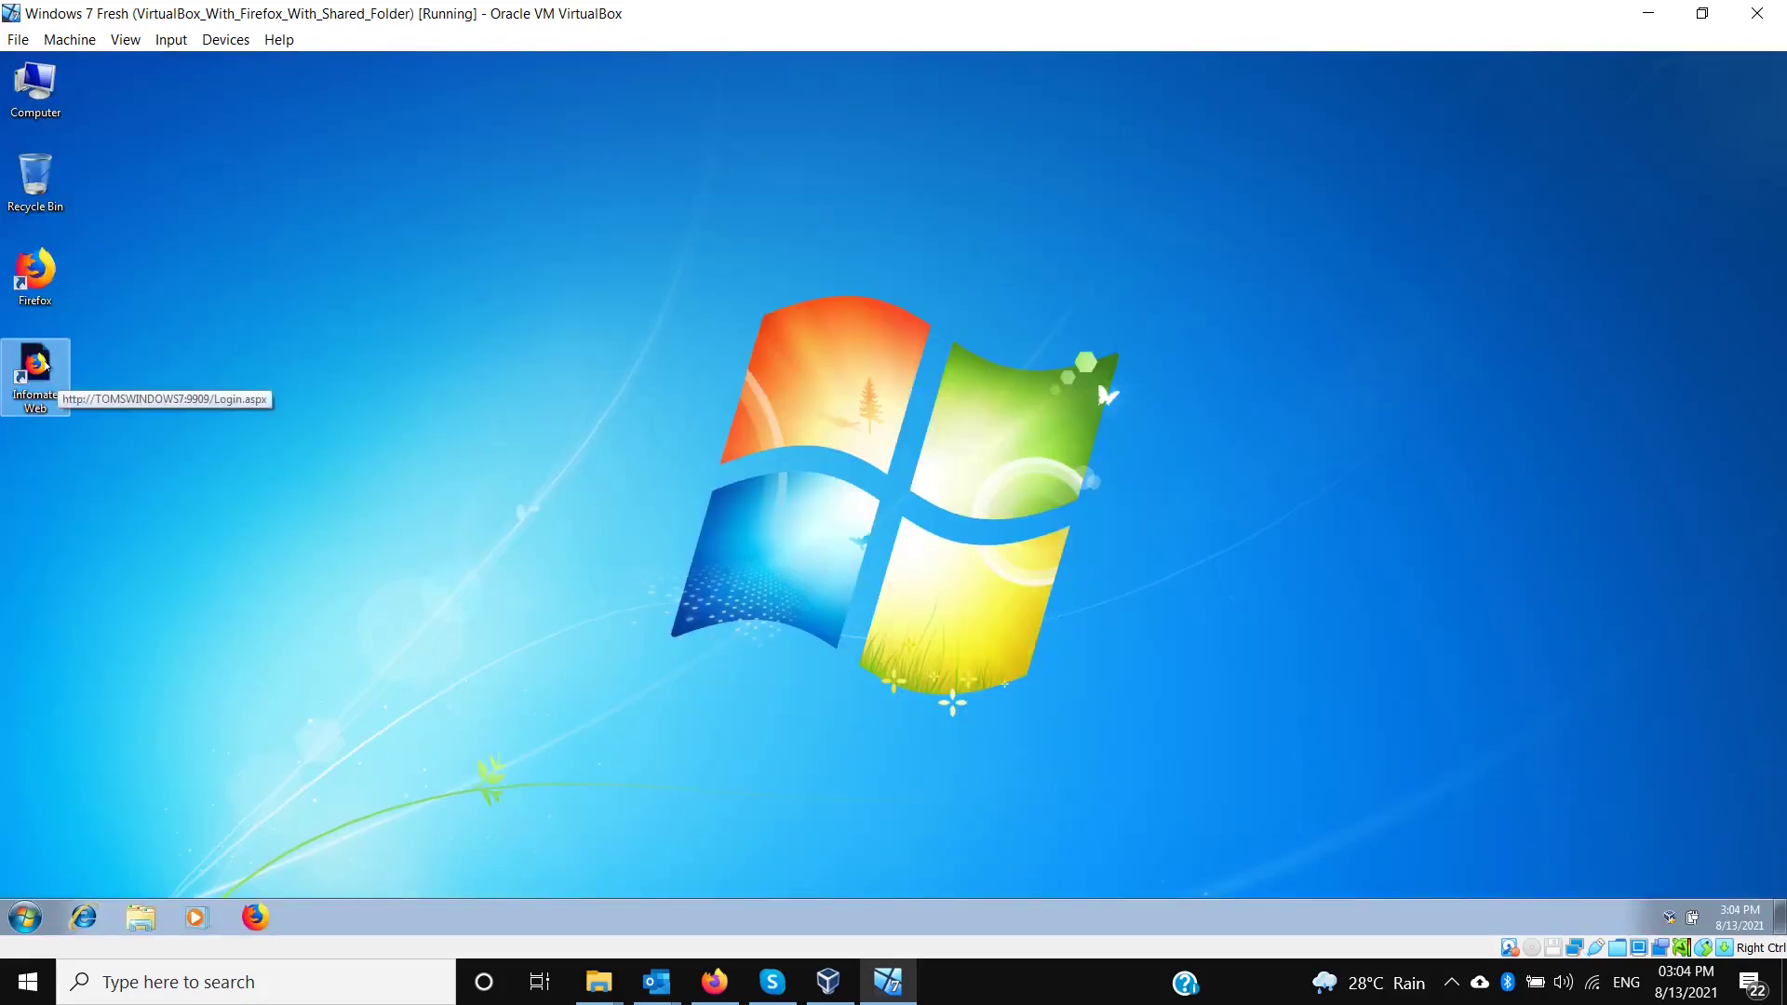
# Open the Infomate Web login page in Firefox and examine the server name and port number in its address
pyautogui.doubleClick(41, 352)
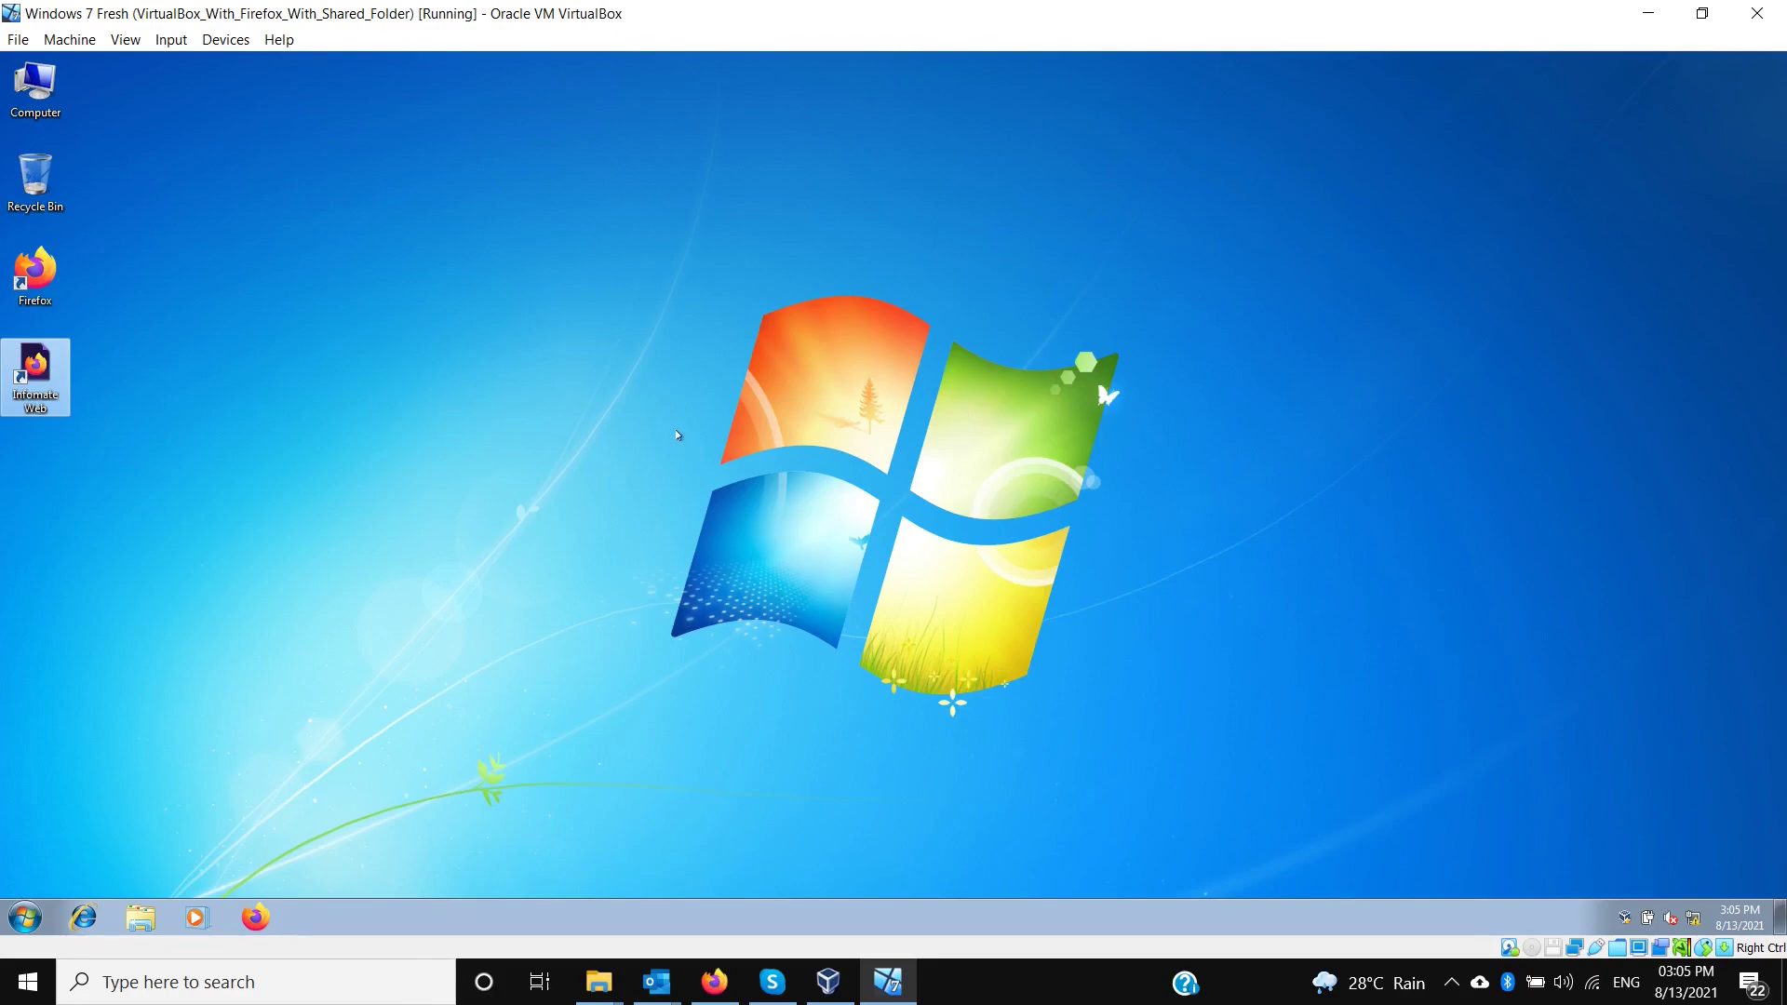
pyautogui.click(677, 435)
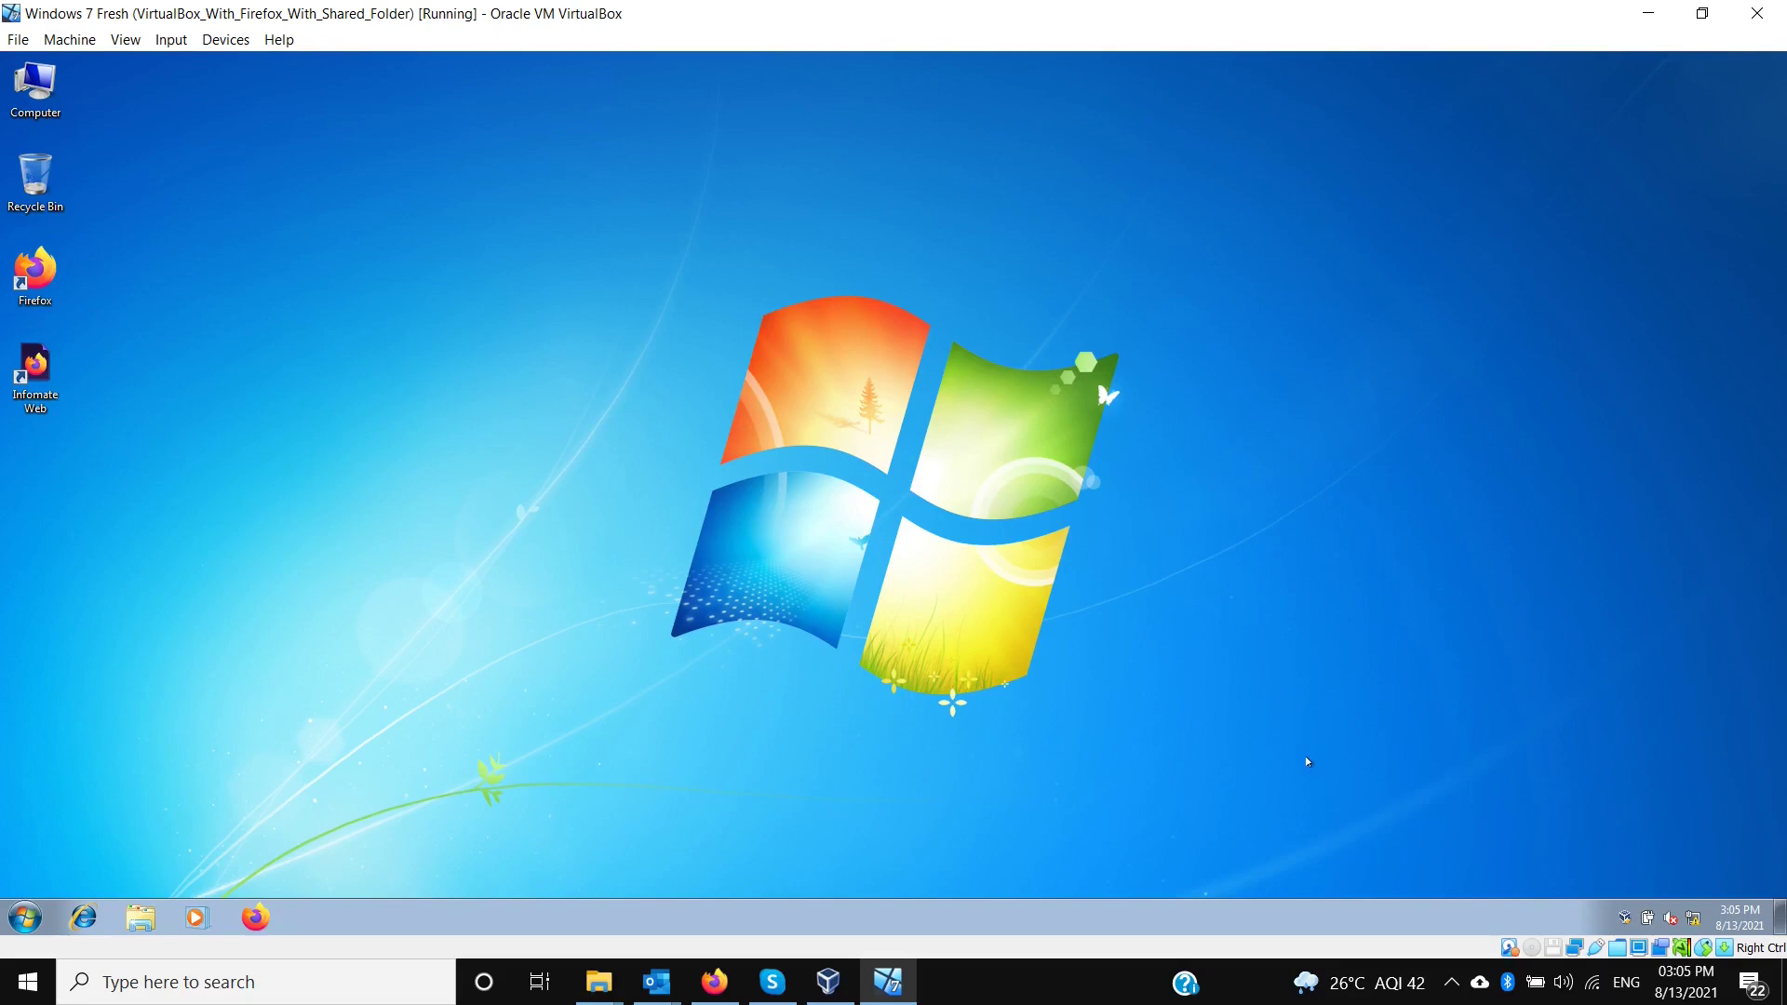
pyautogui.click(255, 918)
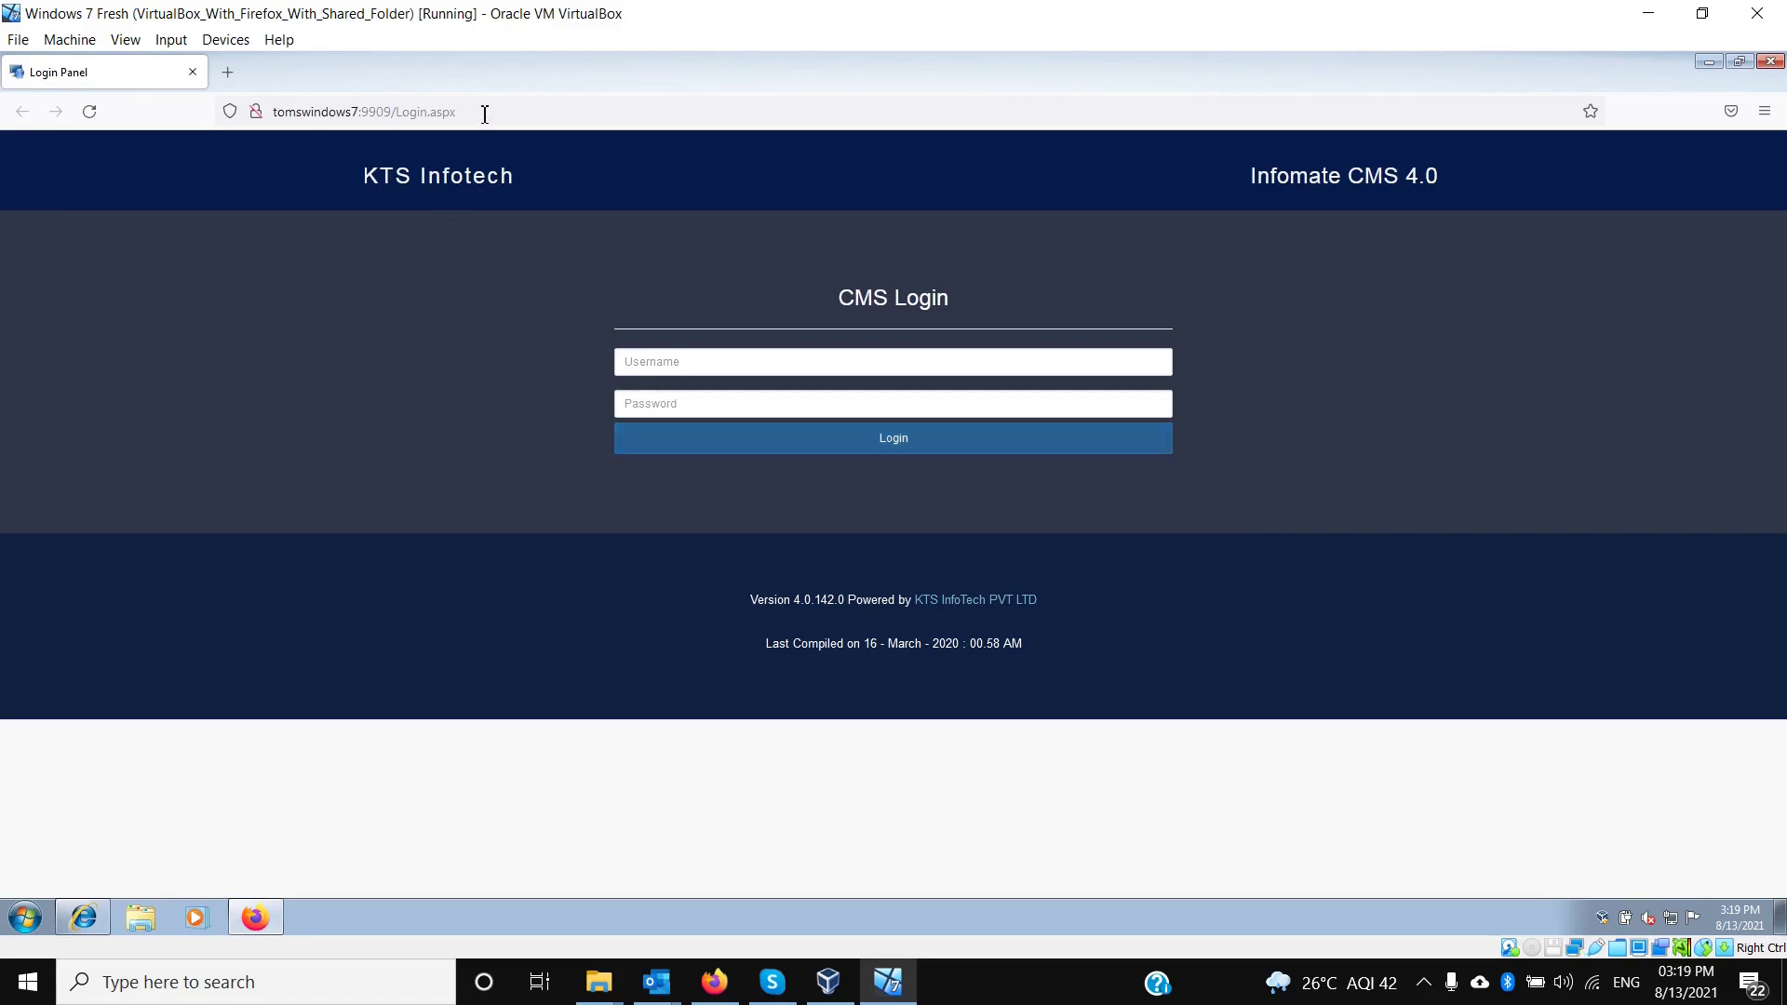
pyautogui.moveTo(499, 120); pyautogui.dragTo(319, 128)
pyautogui.hotkey('ctrl', 'a')
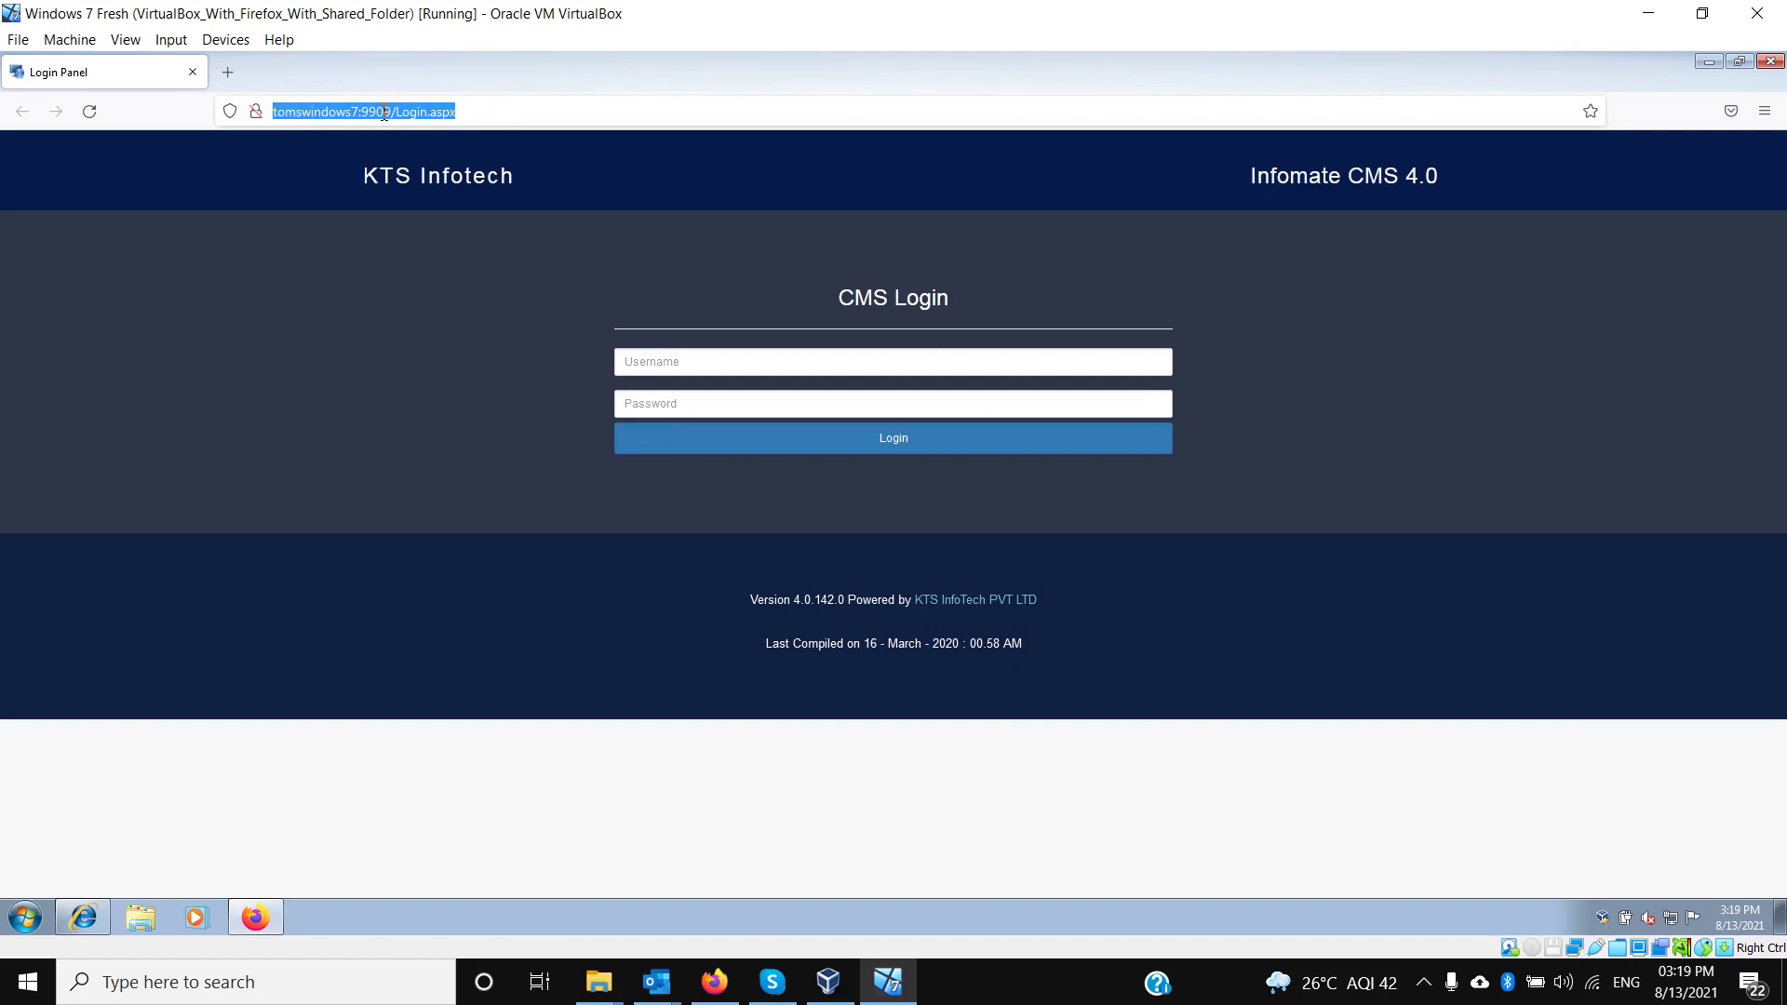
pyautogui.click(575, 117)
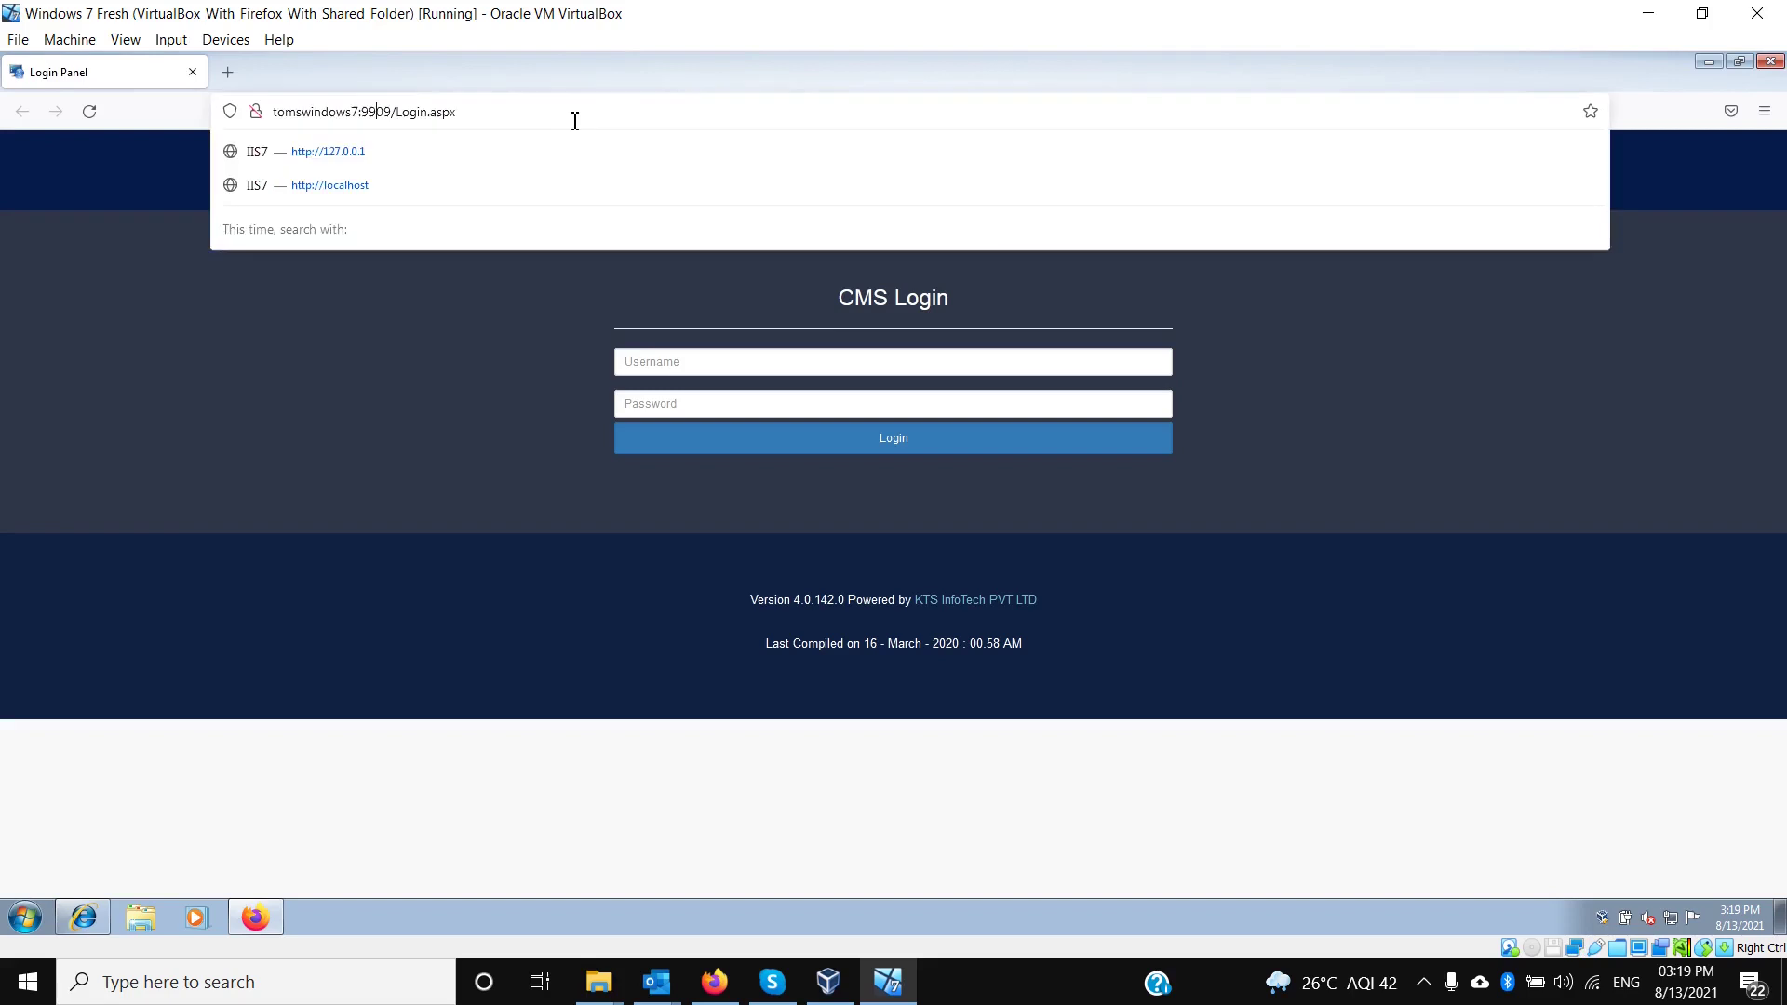
pyautogui.doubleClick(377, 113)
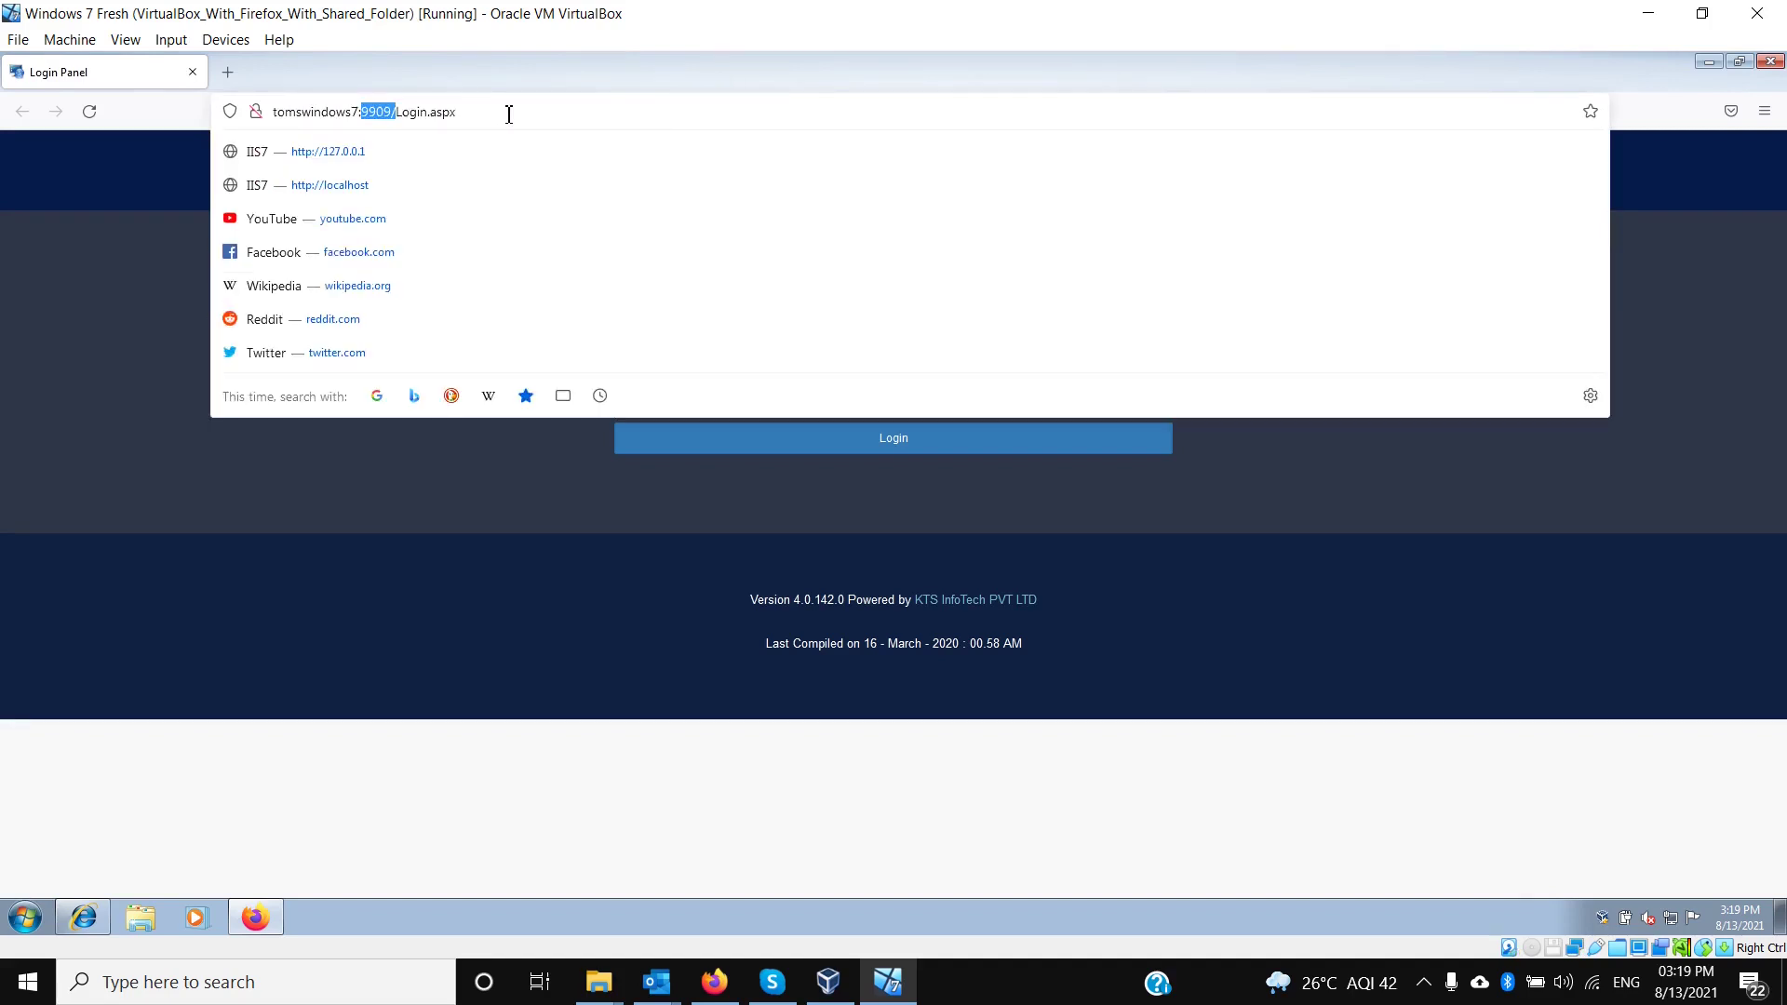
pyautogui.click(536, 115)
pyautogui.hotkey('ctrl', 'a')
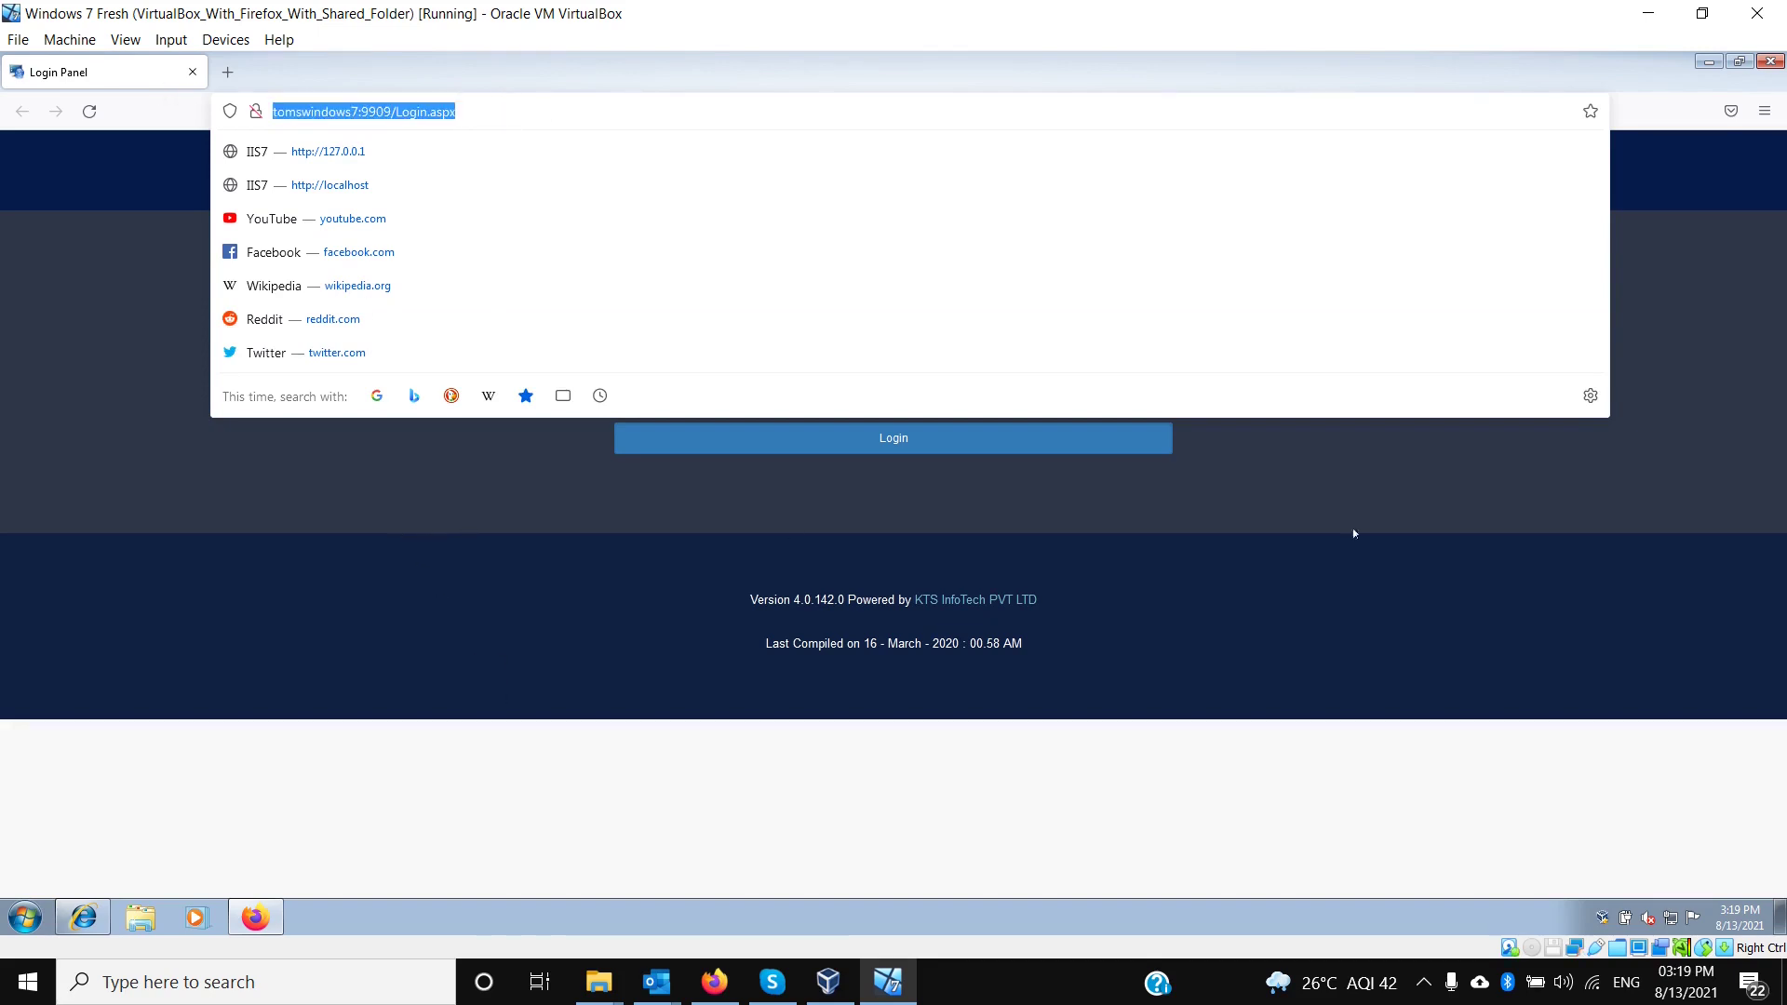
pyautogui.click(791, 534)
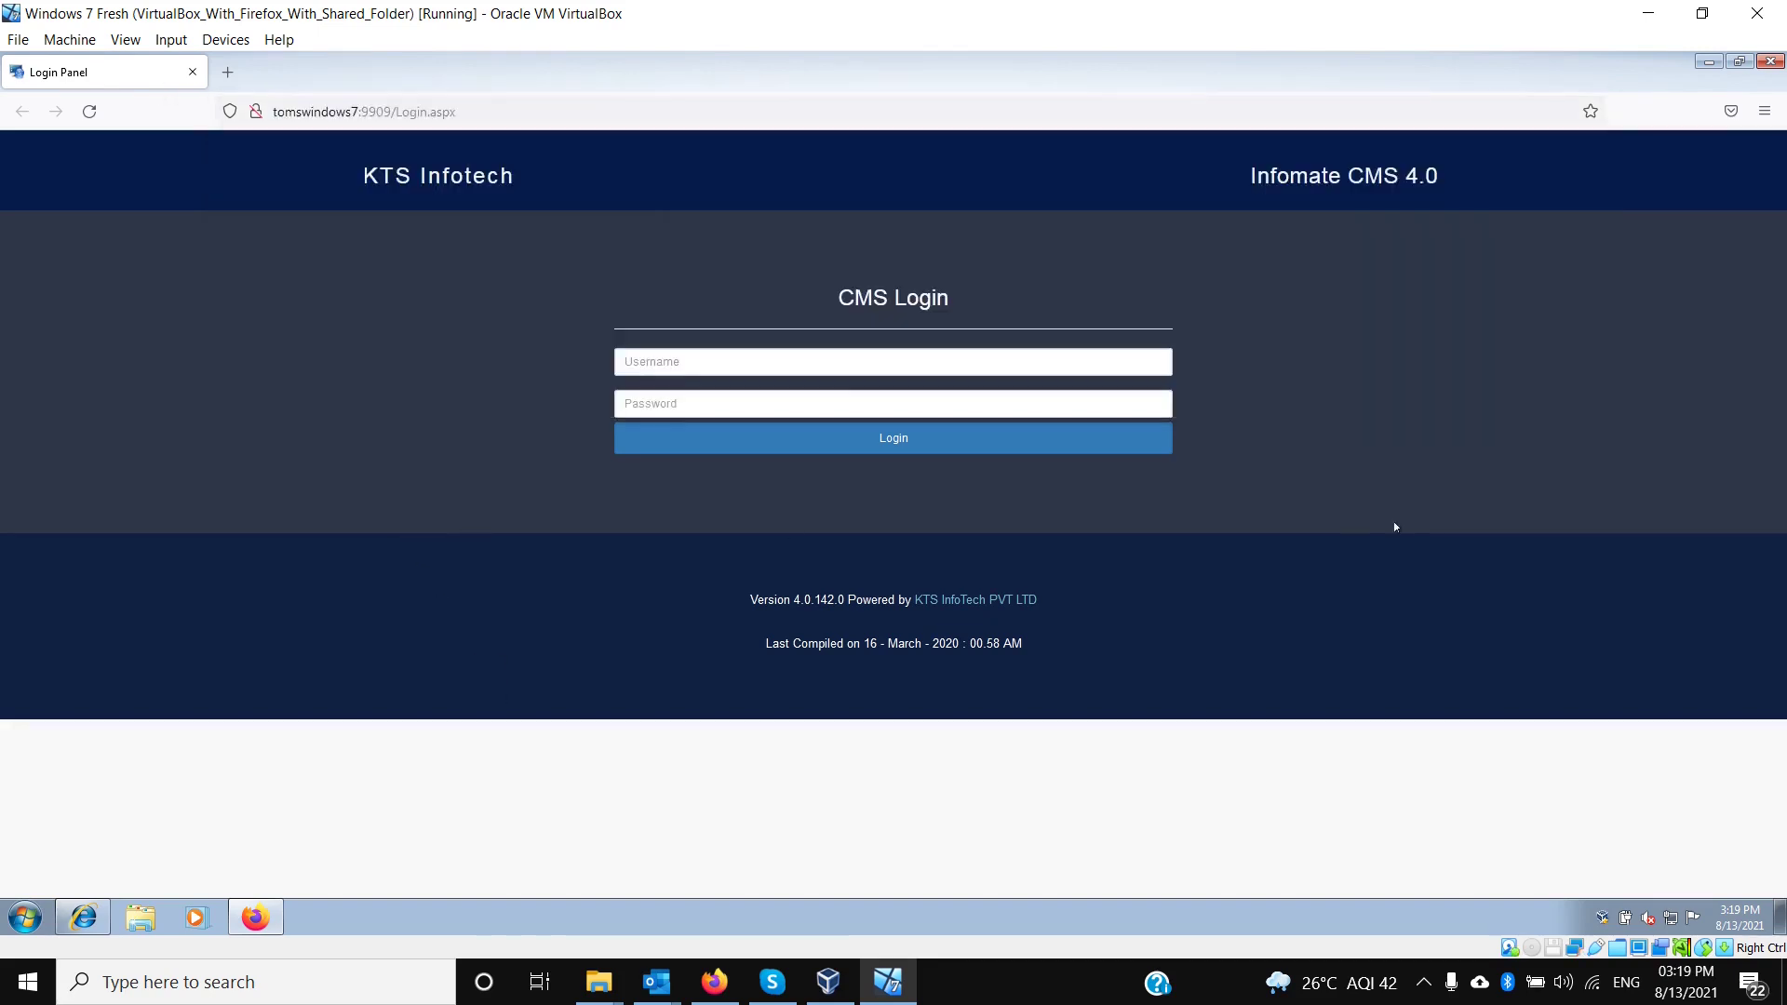
# Log in to the CMS as admin with the account password and decline saving the login in the browser
pyautogui.click(745, 364)
pyautogui.write('a')
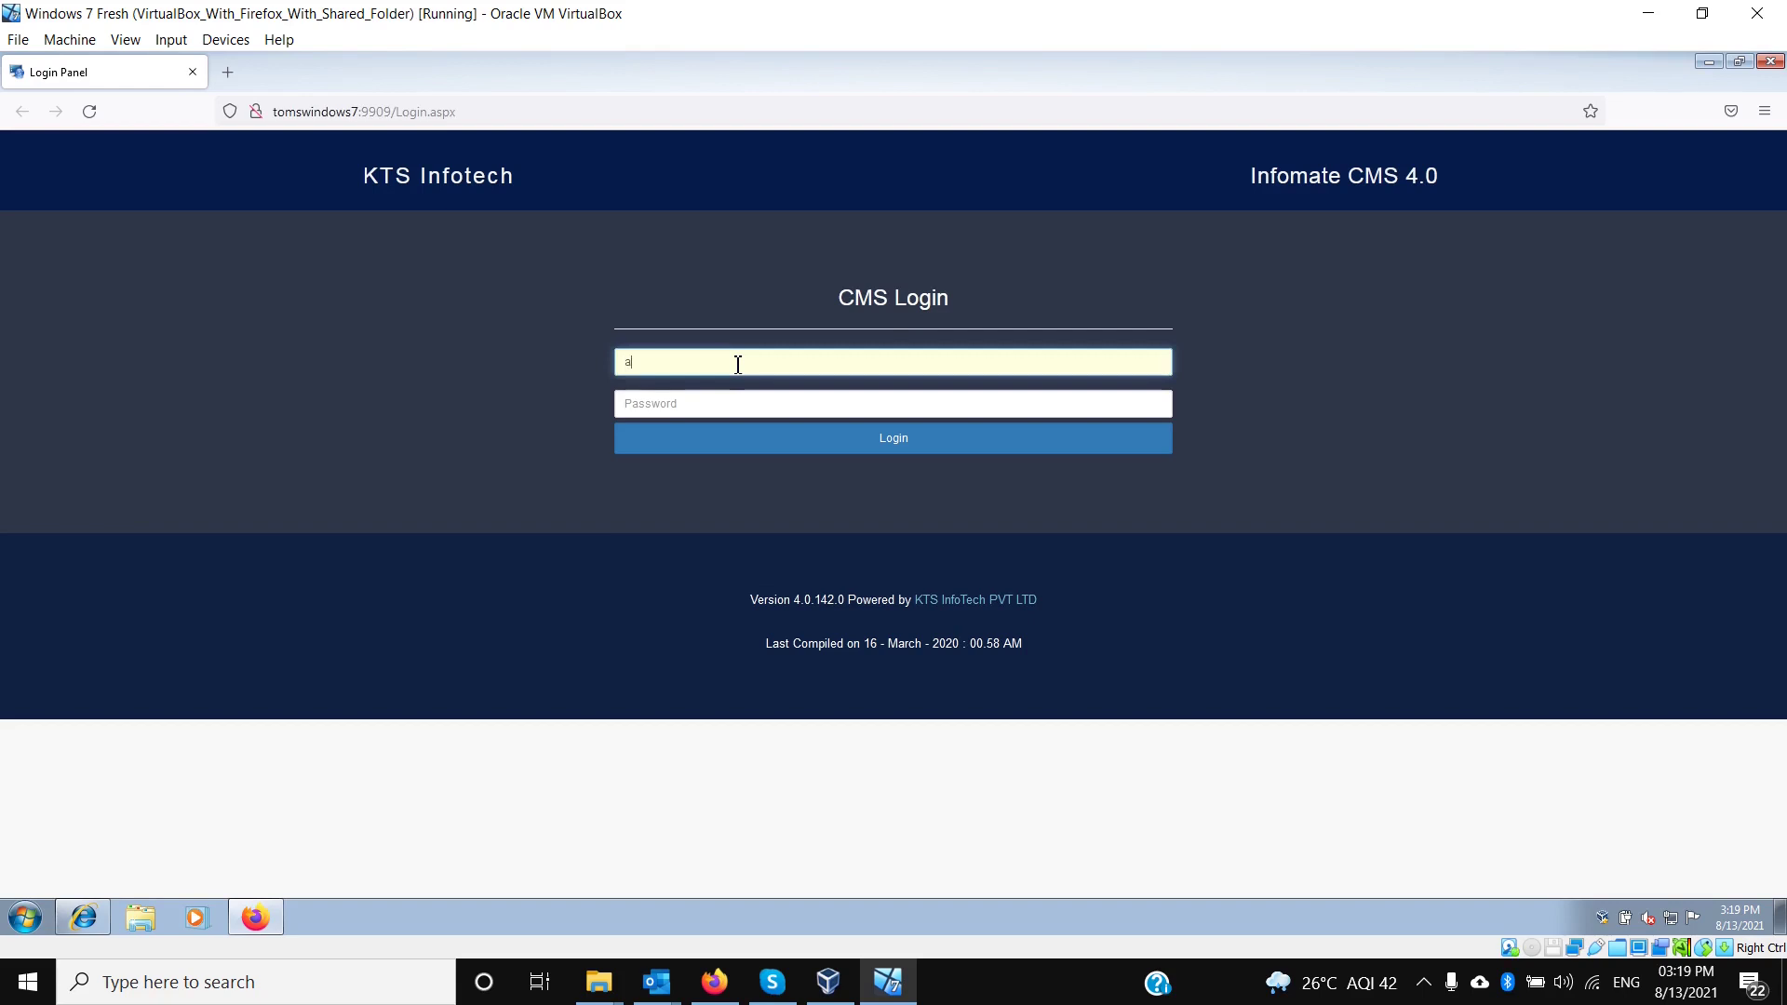
pyautogui.write('dmin')
pyautogui.click(679, 409)
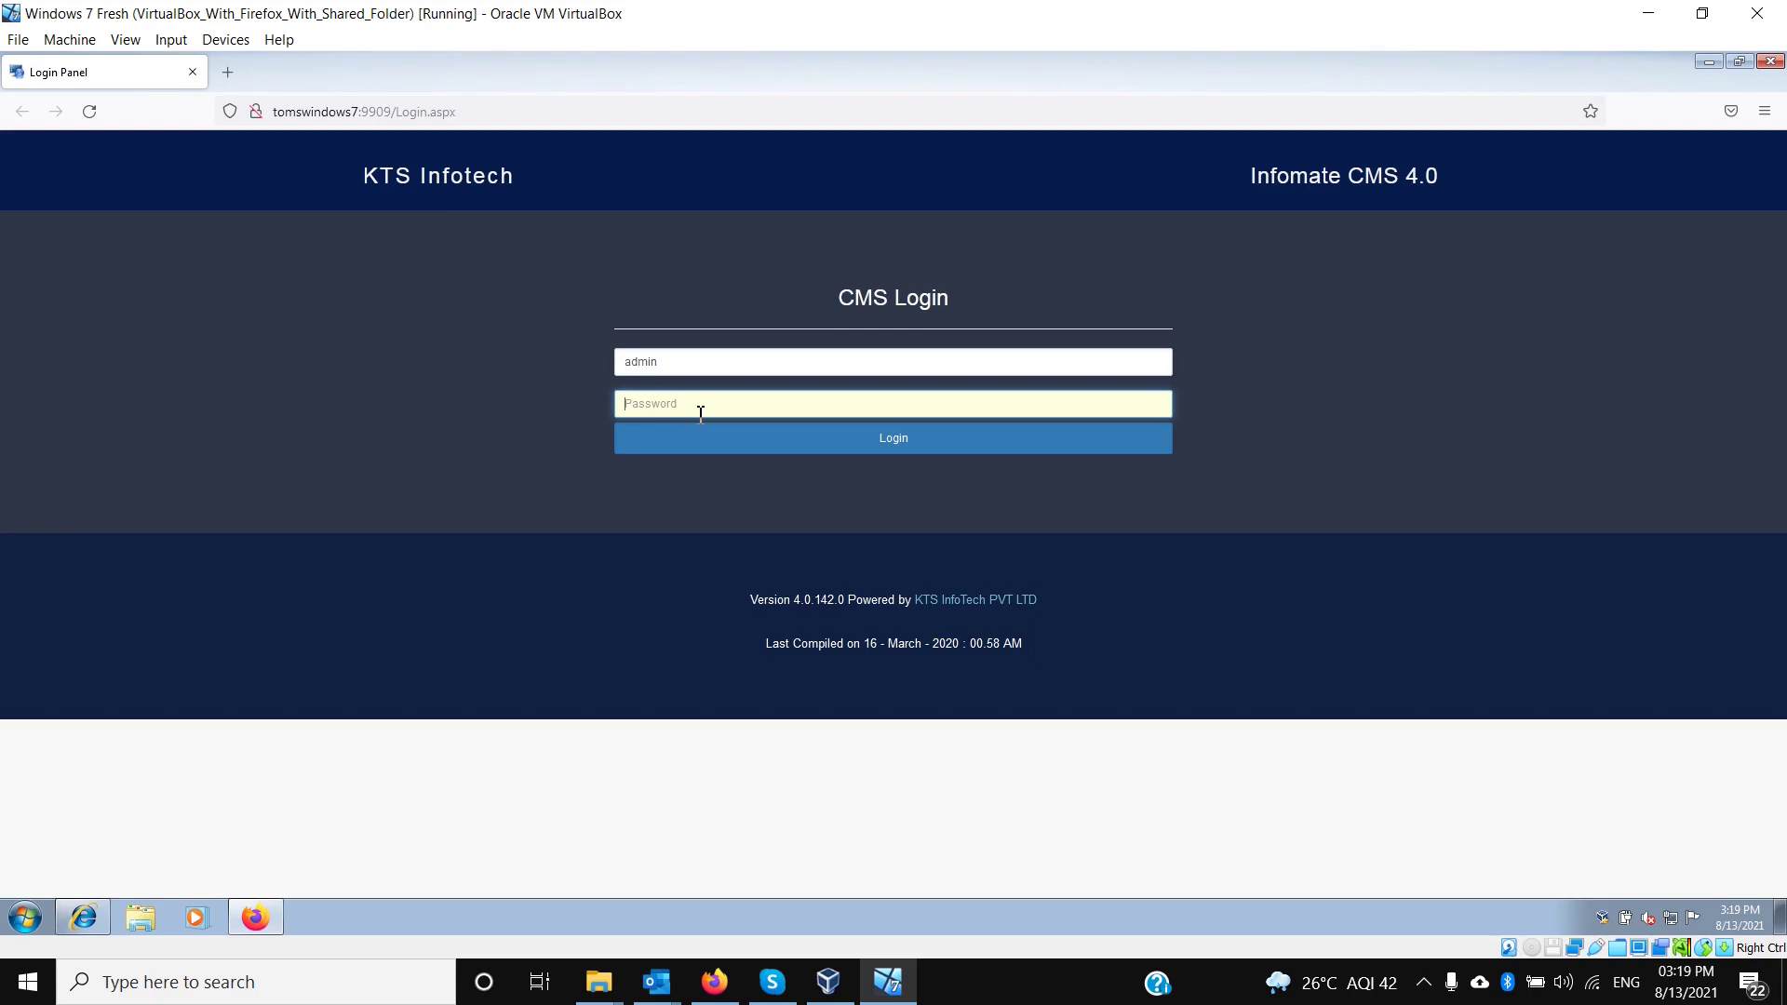
pyautogui.write('***')
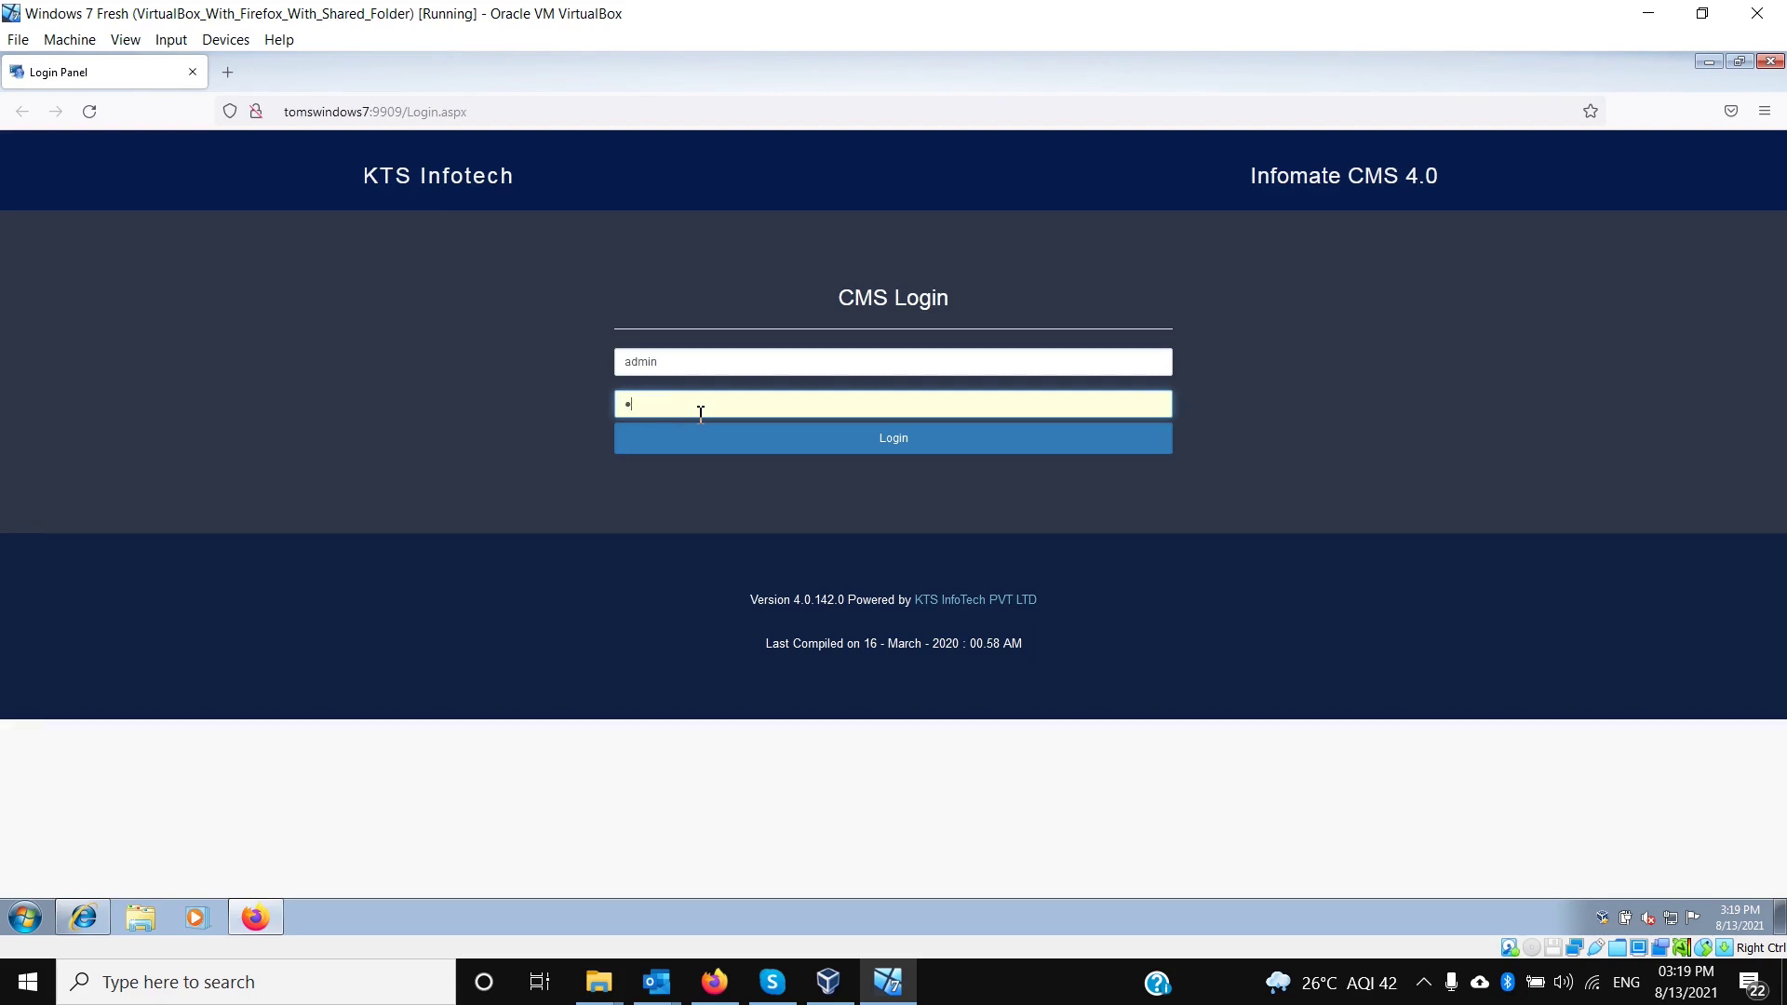
pyautogui.write('**')
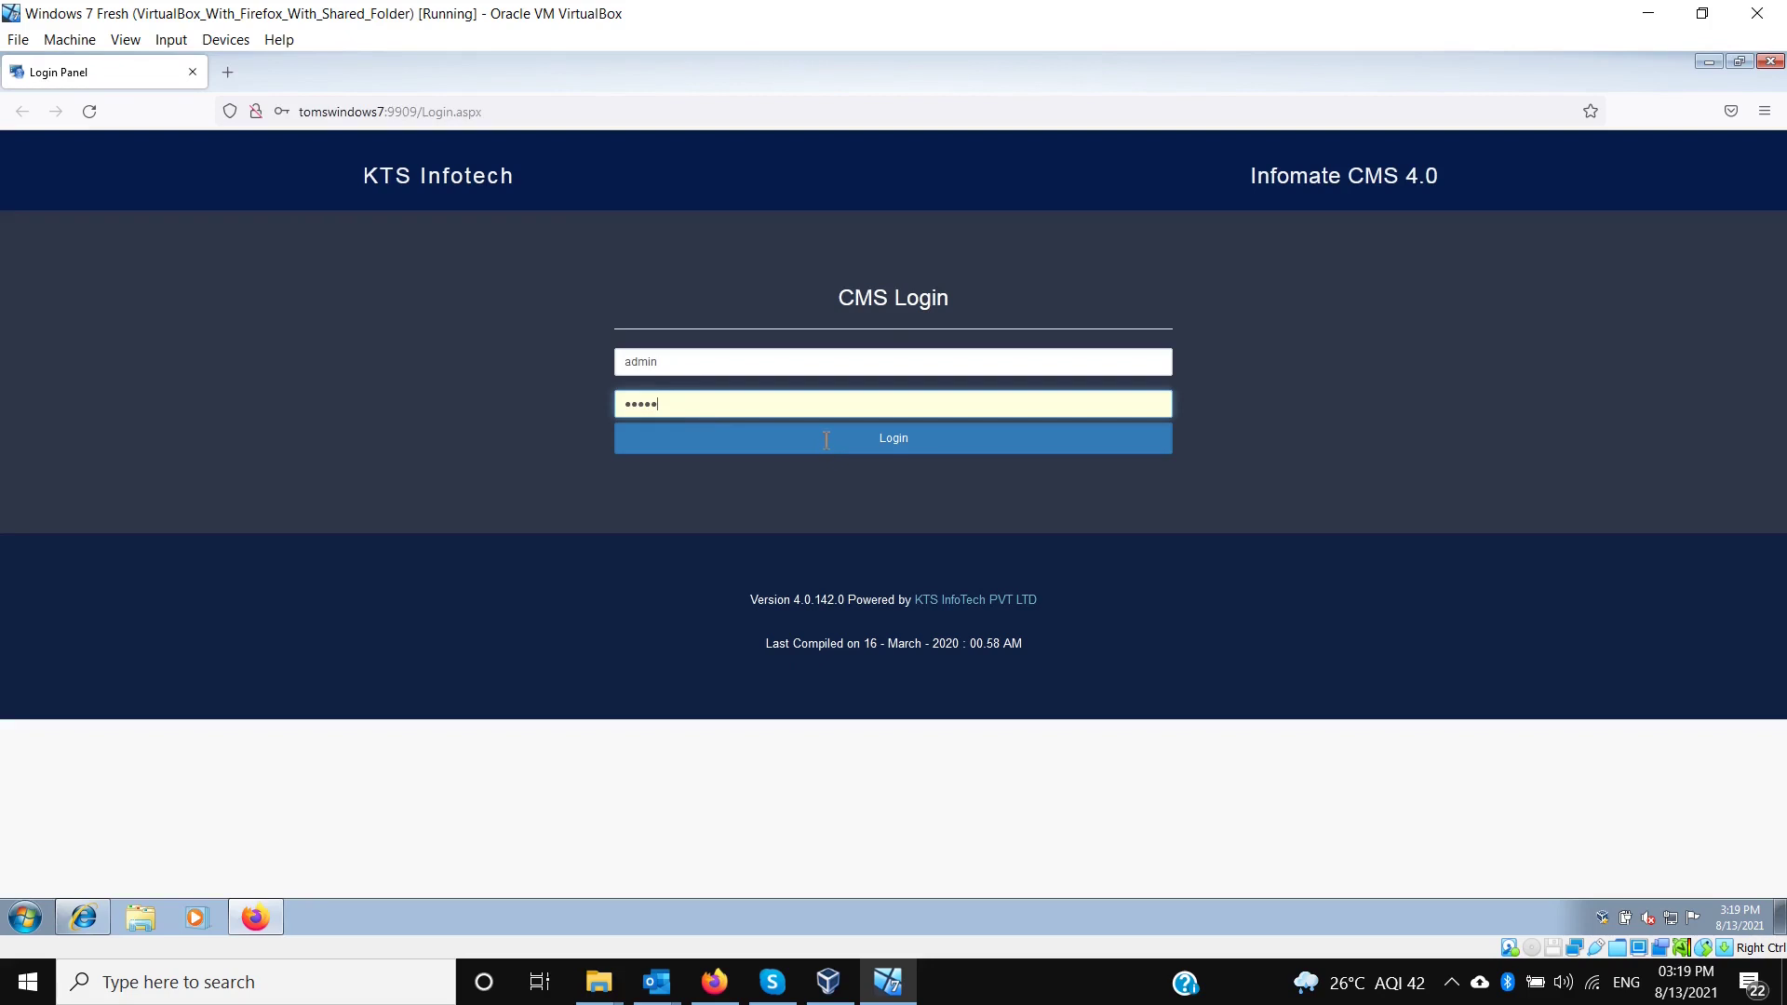
pyautogui.click(879, 446)
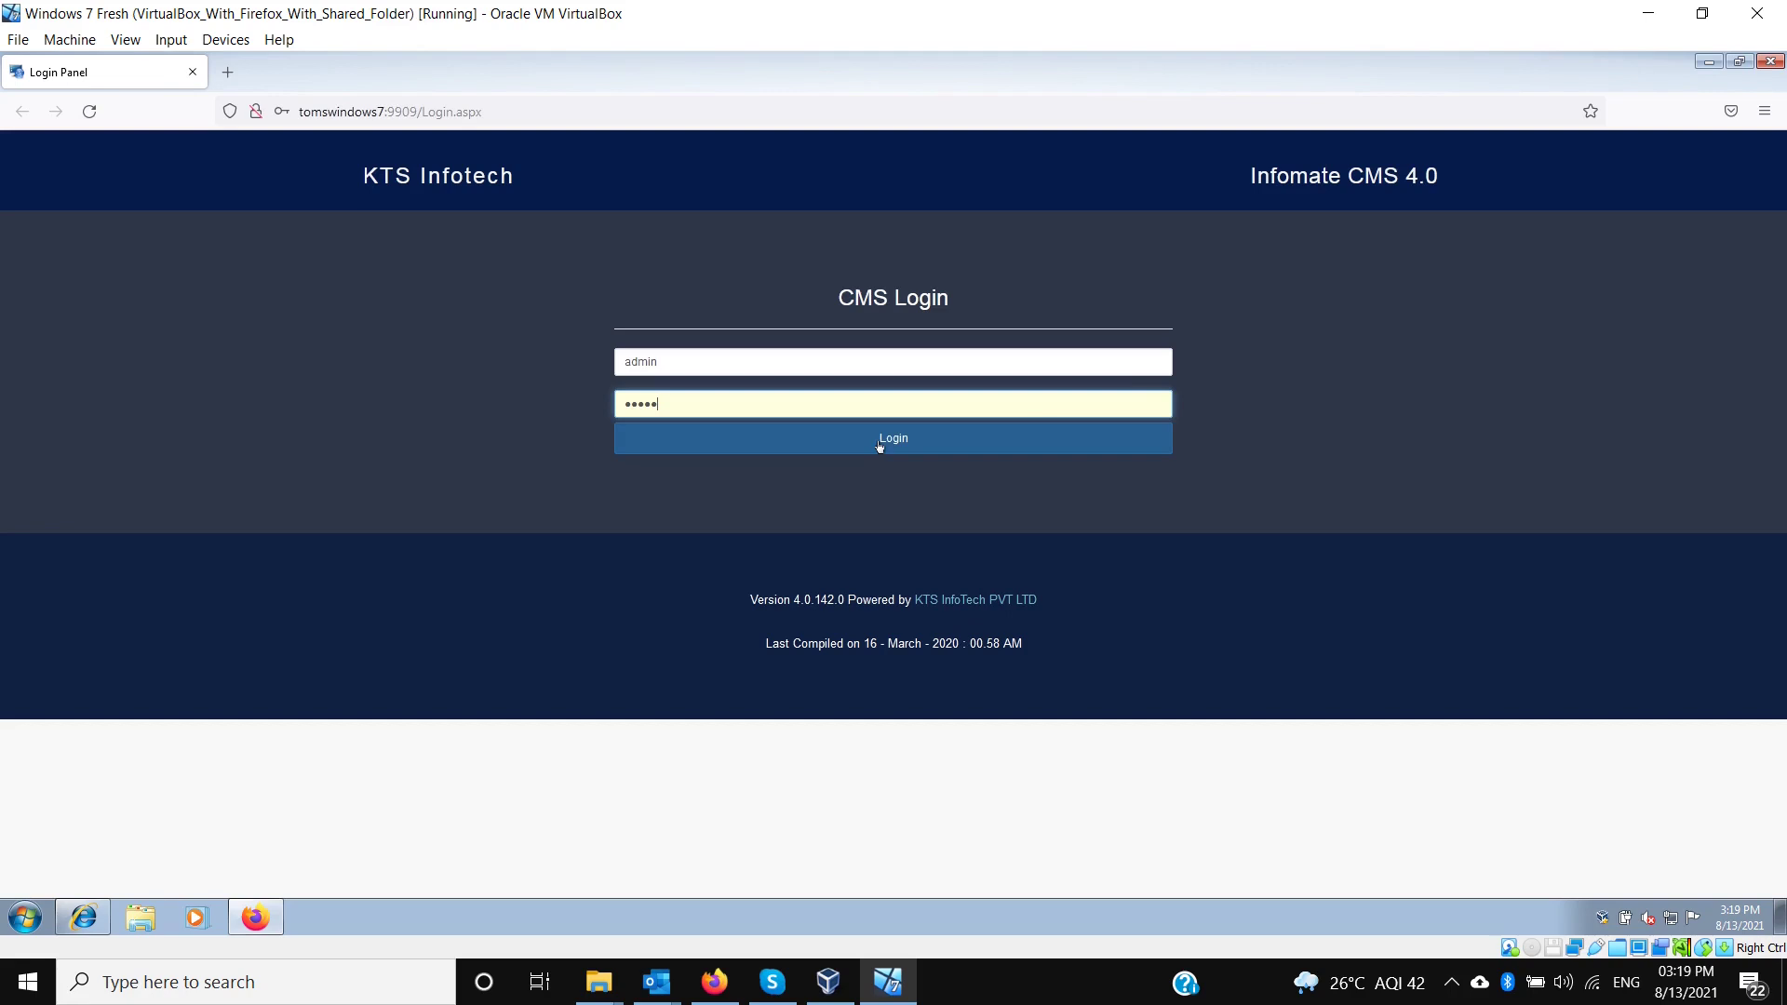
pyautogui.click(878, 446)
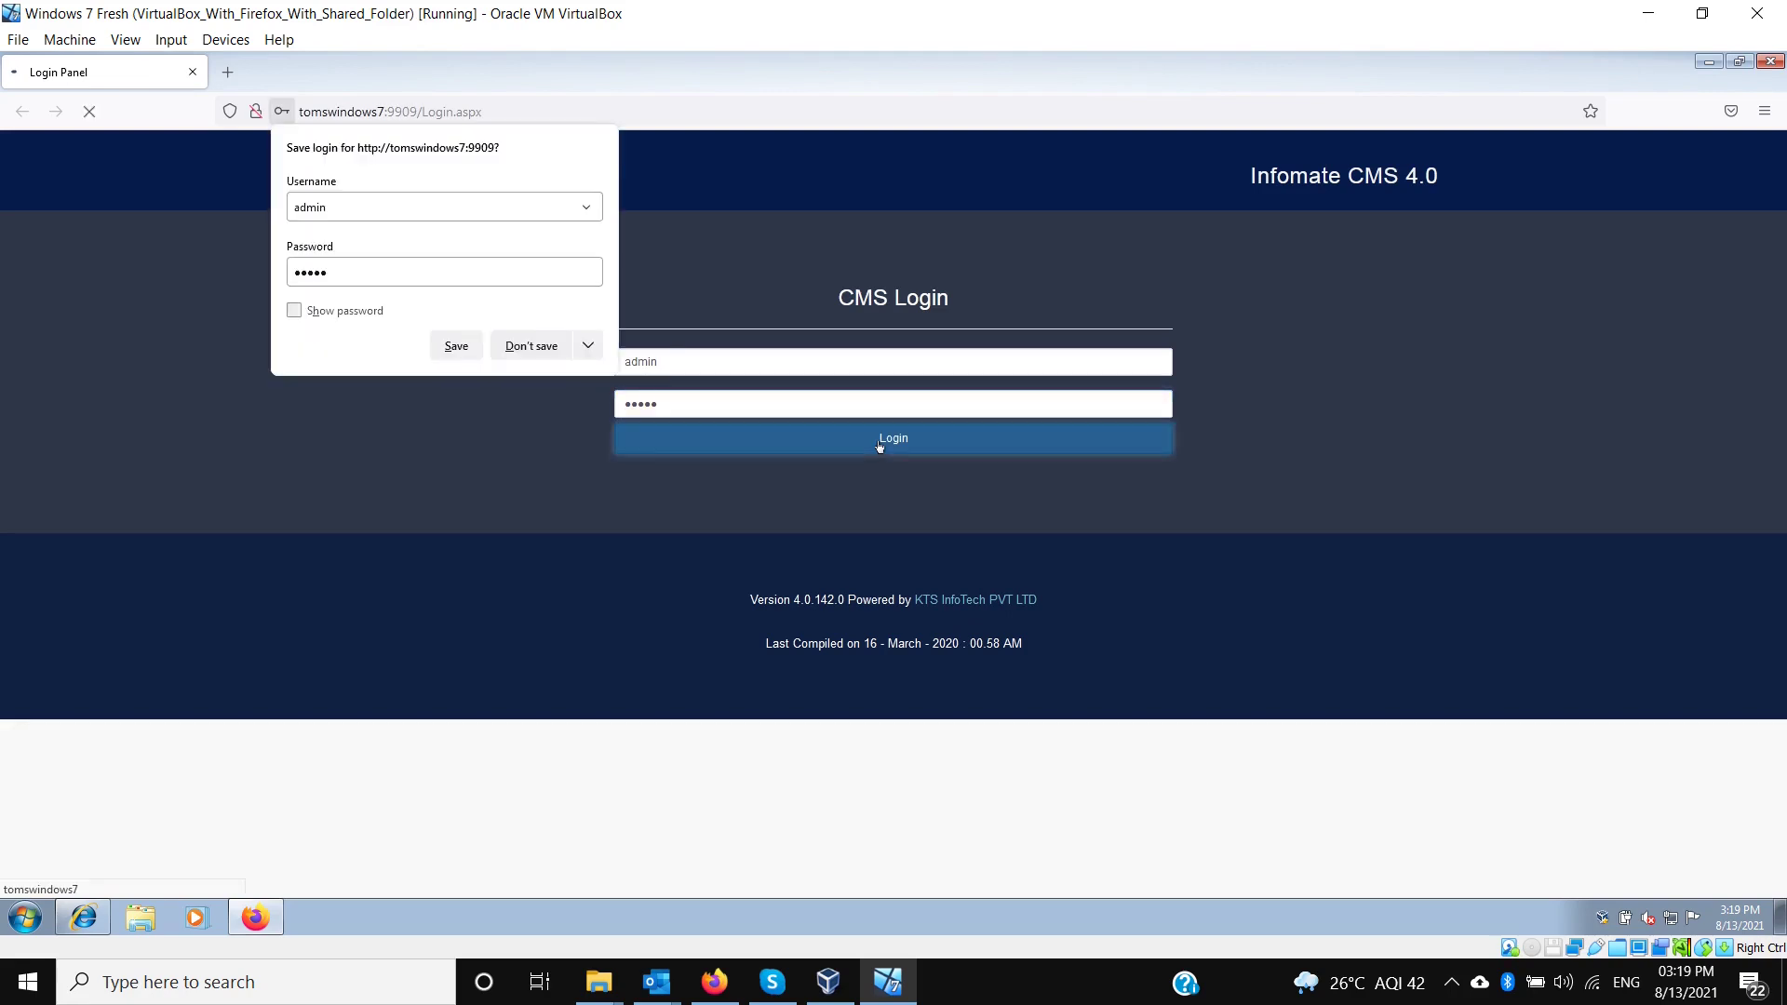
pyautogui.click(510, 346)
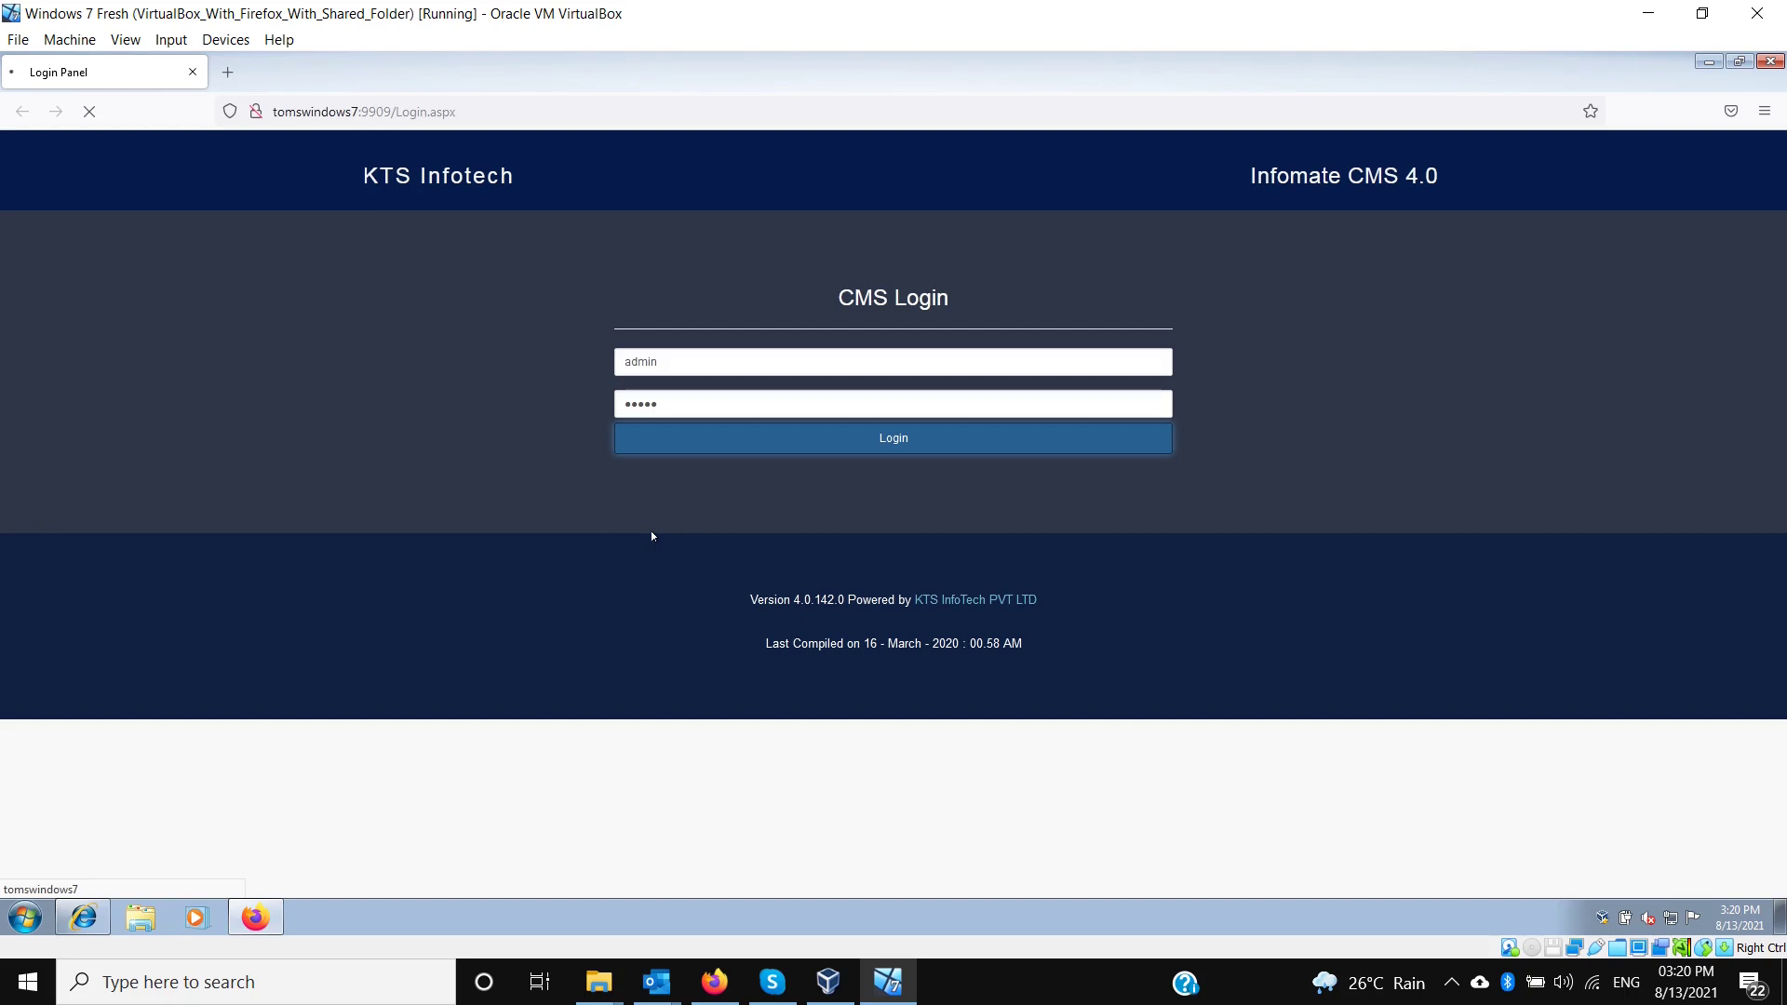
# Copy the CMS login address and try to open it in Firefox on the host computer, checking the port number it uses
pyautogui.click(476, 112)
pyautogui.hotkey('ctrl', 'c')
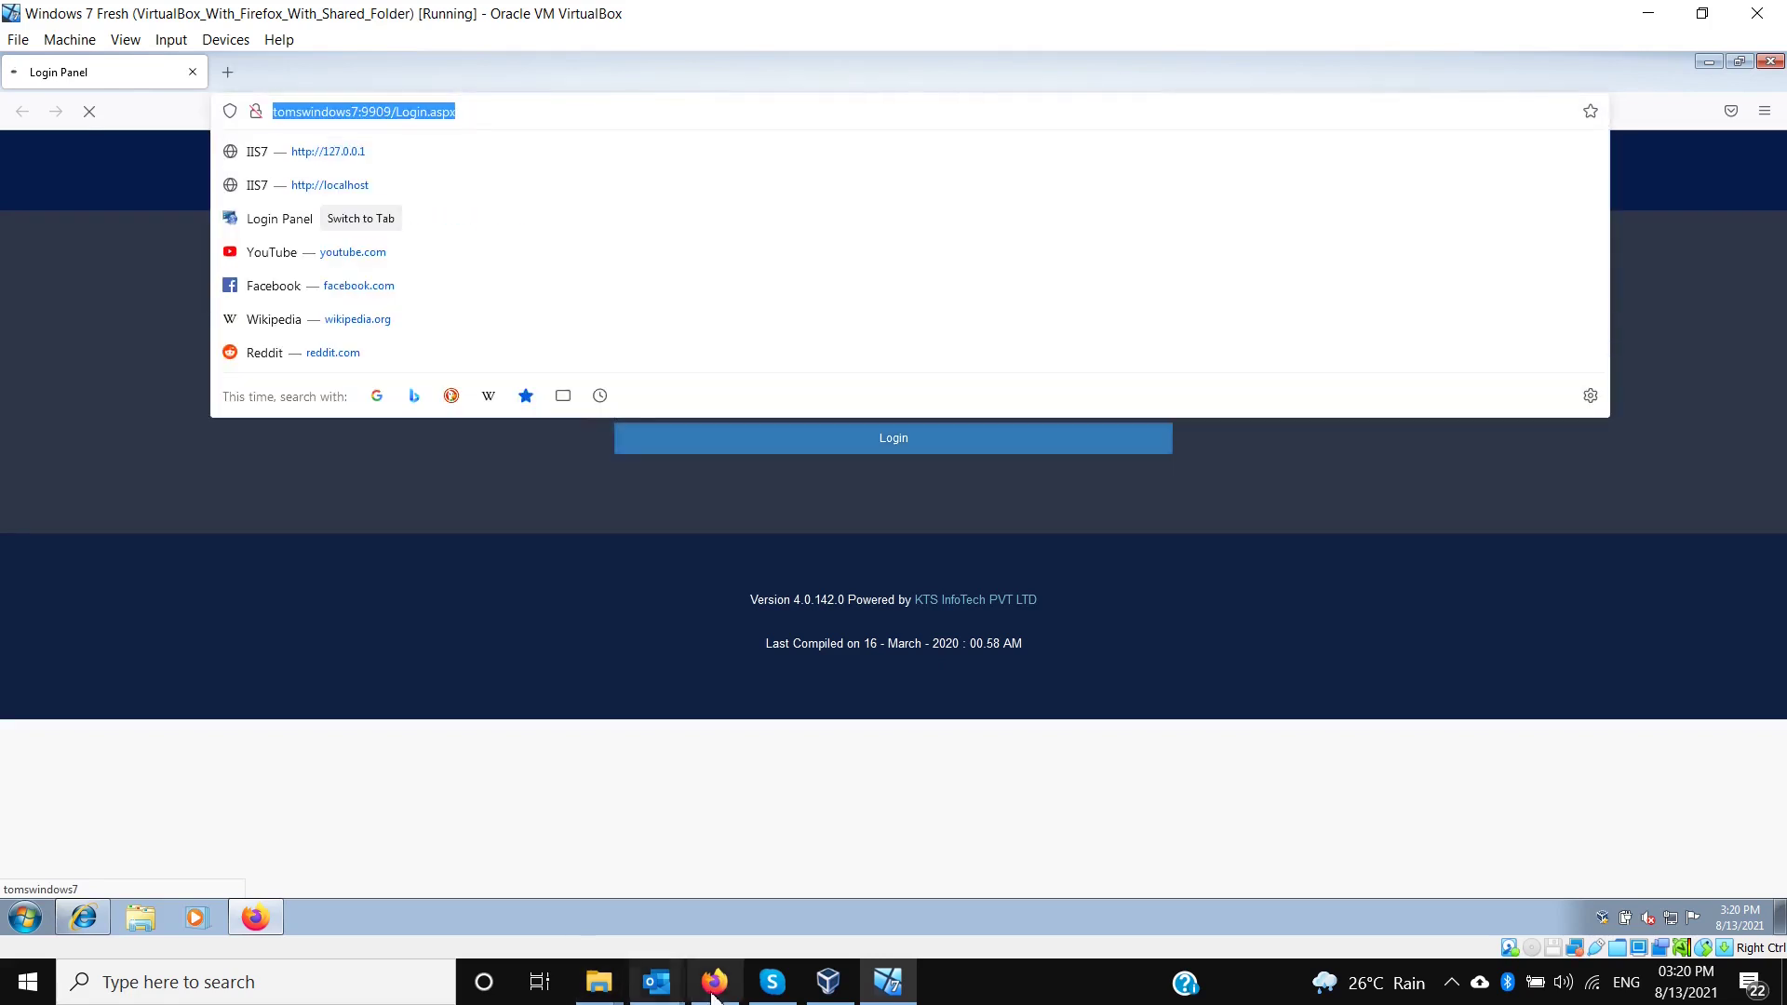
pyautogui.click(1646, 18)
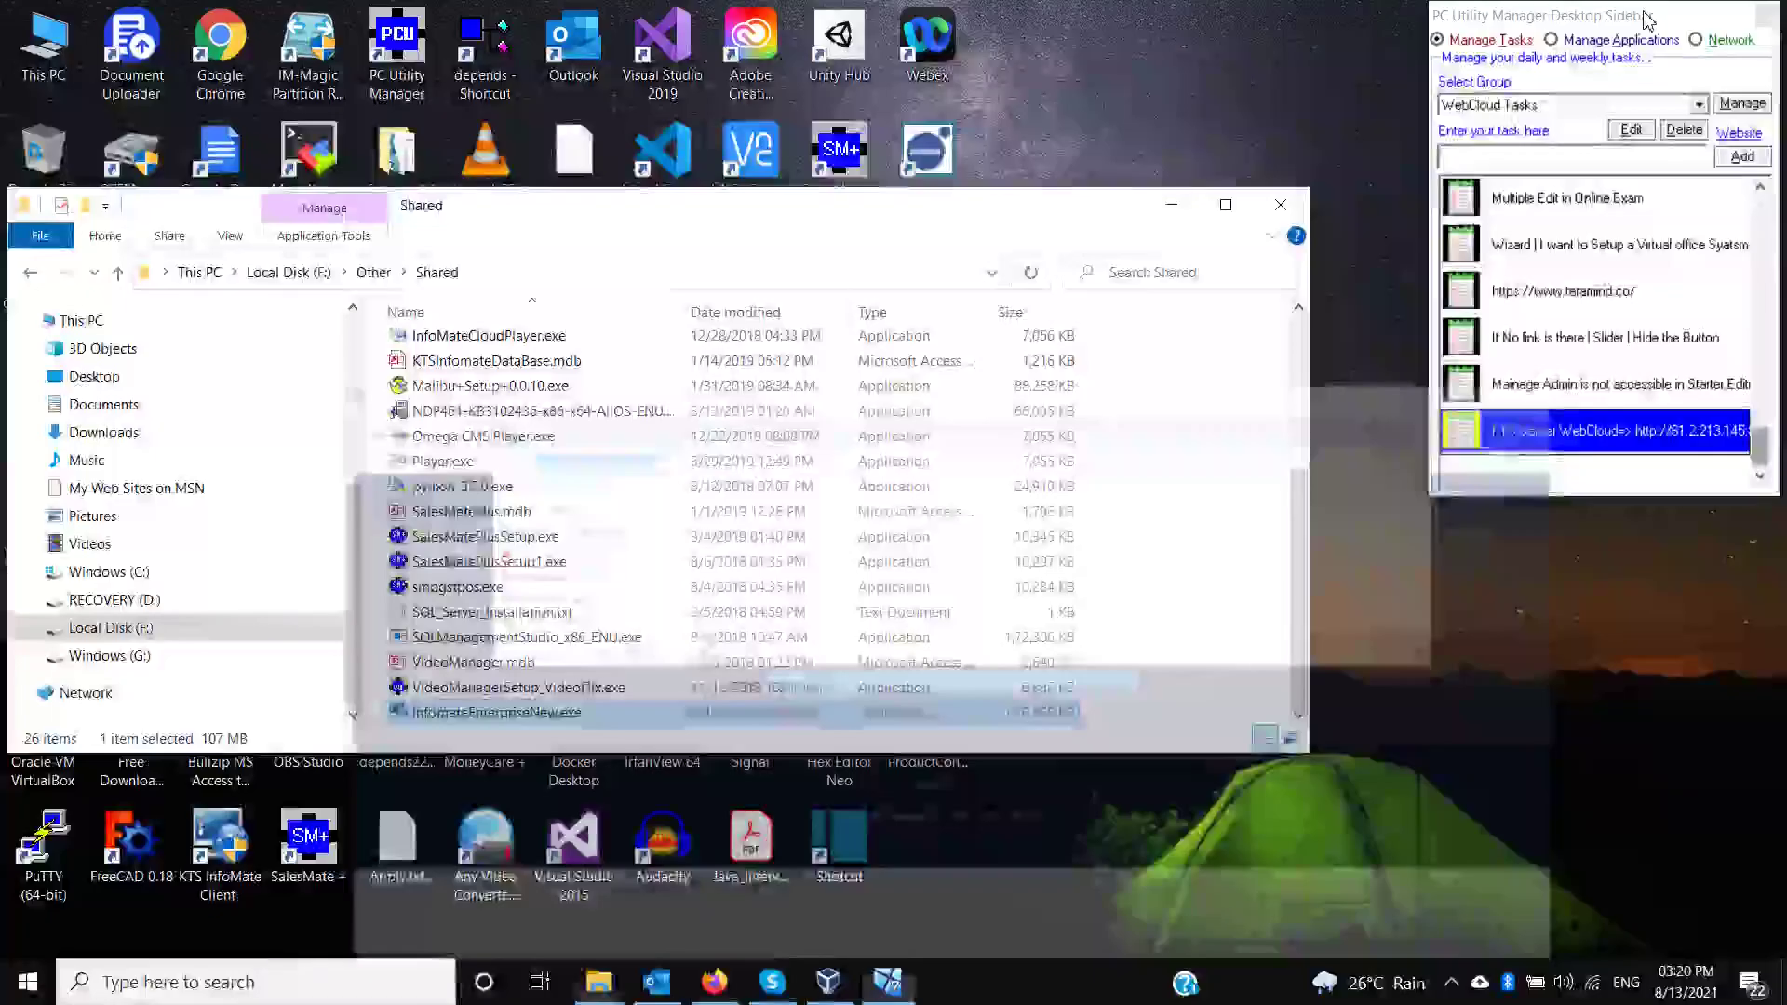
pyautogui.click(1281, 207)
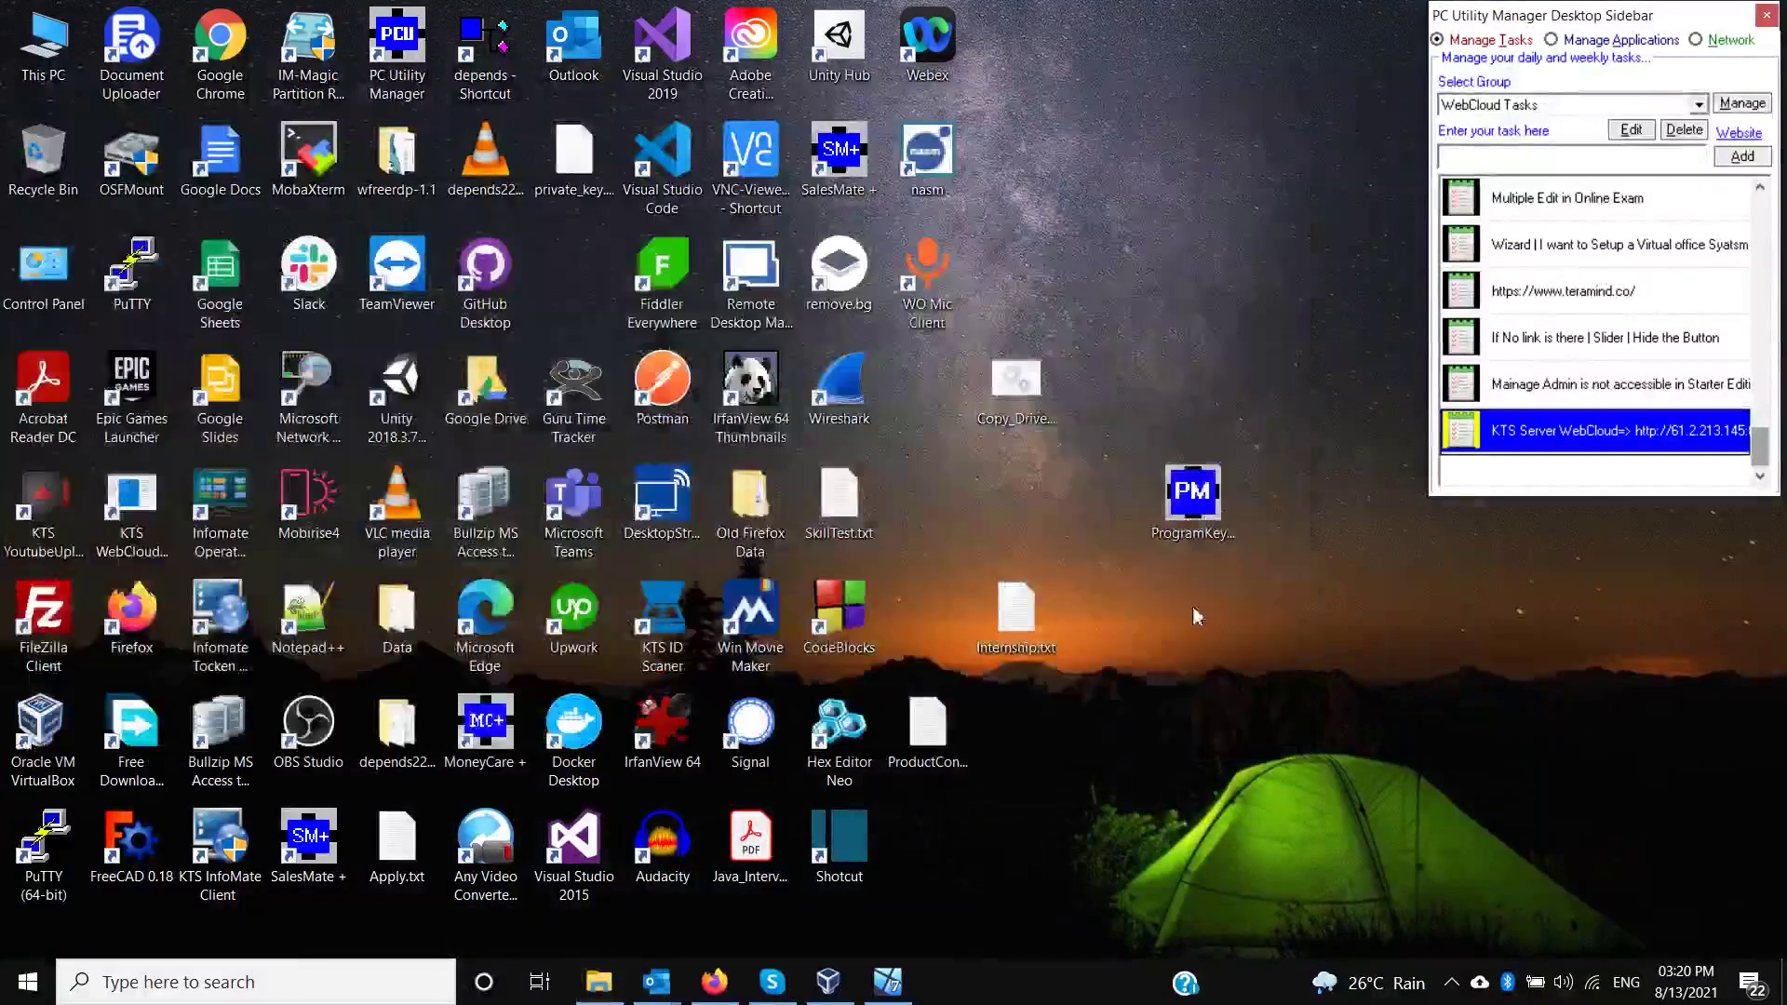
pyautogui.click(711, 984)
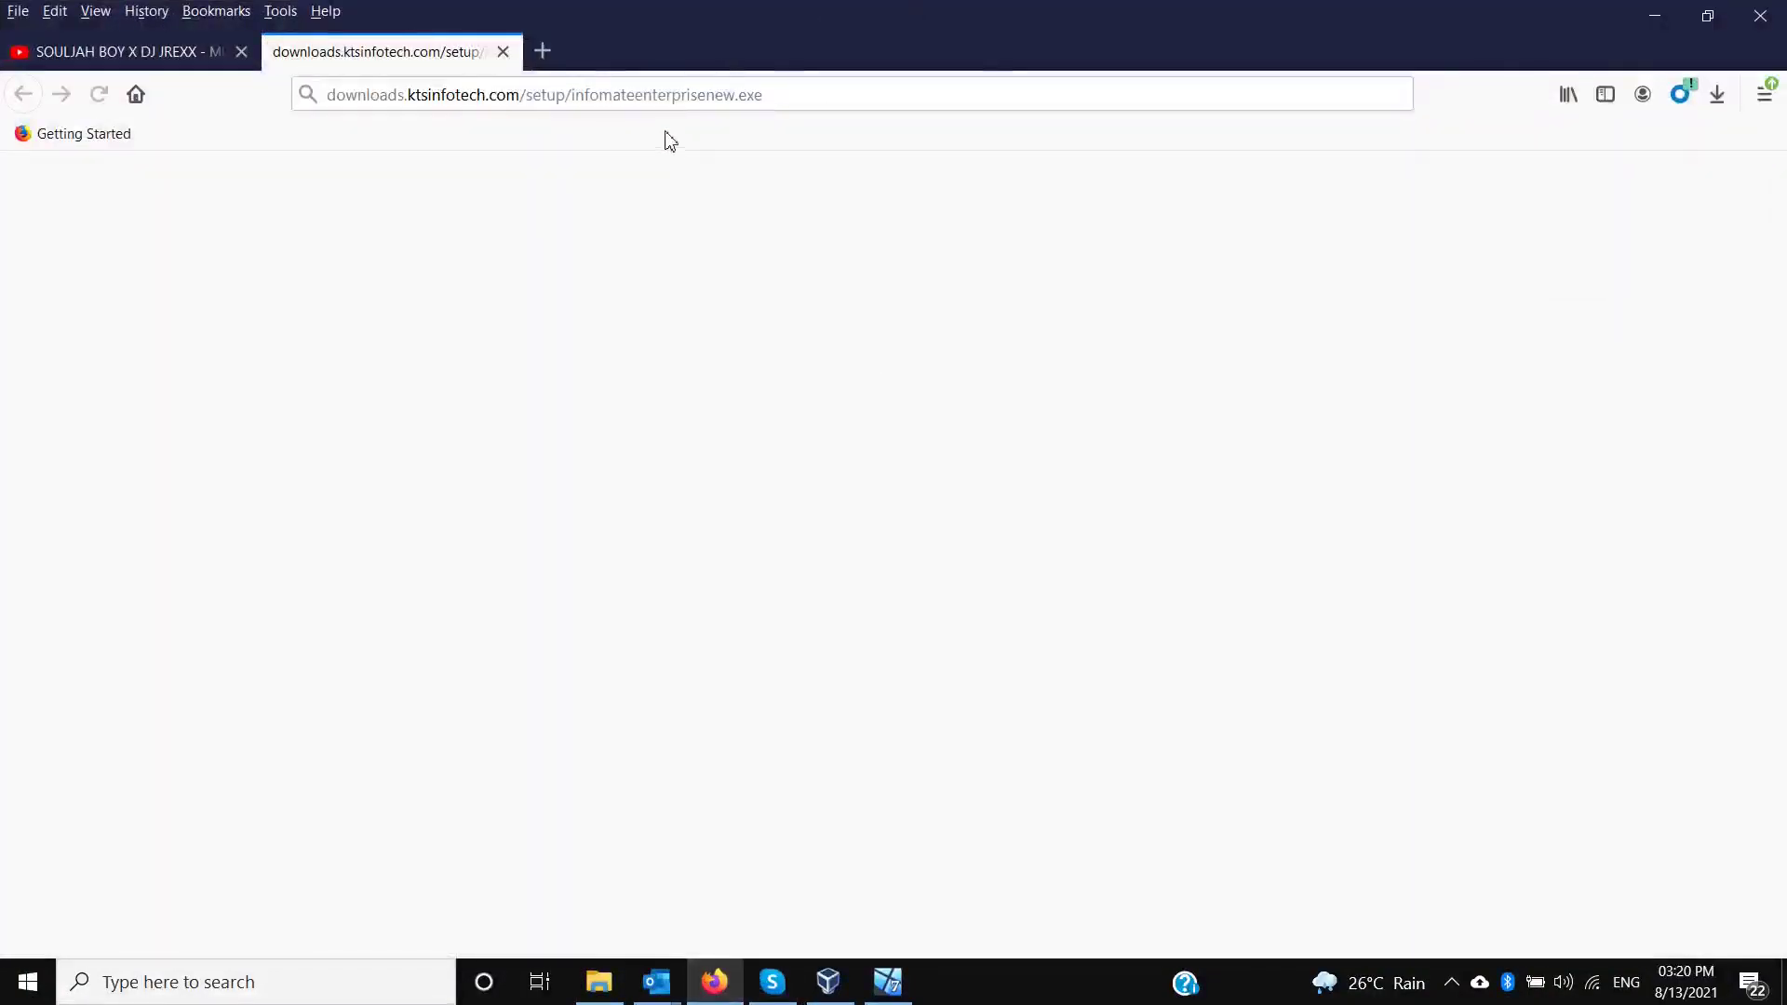
pyautogui.click(679, 96)
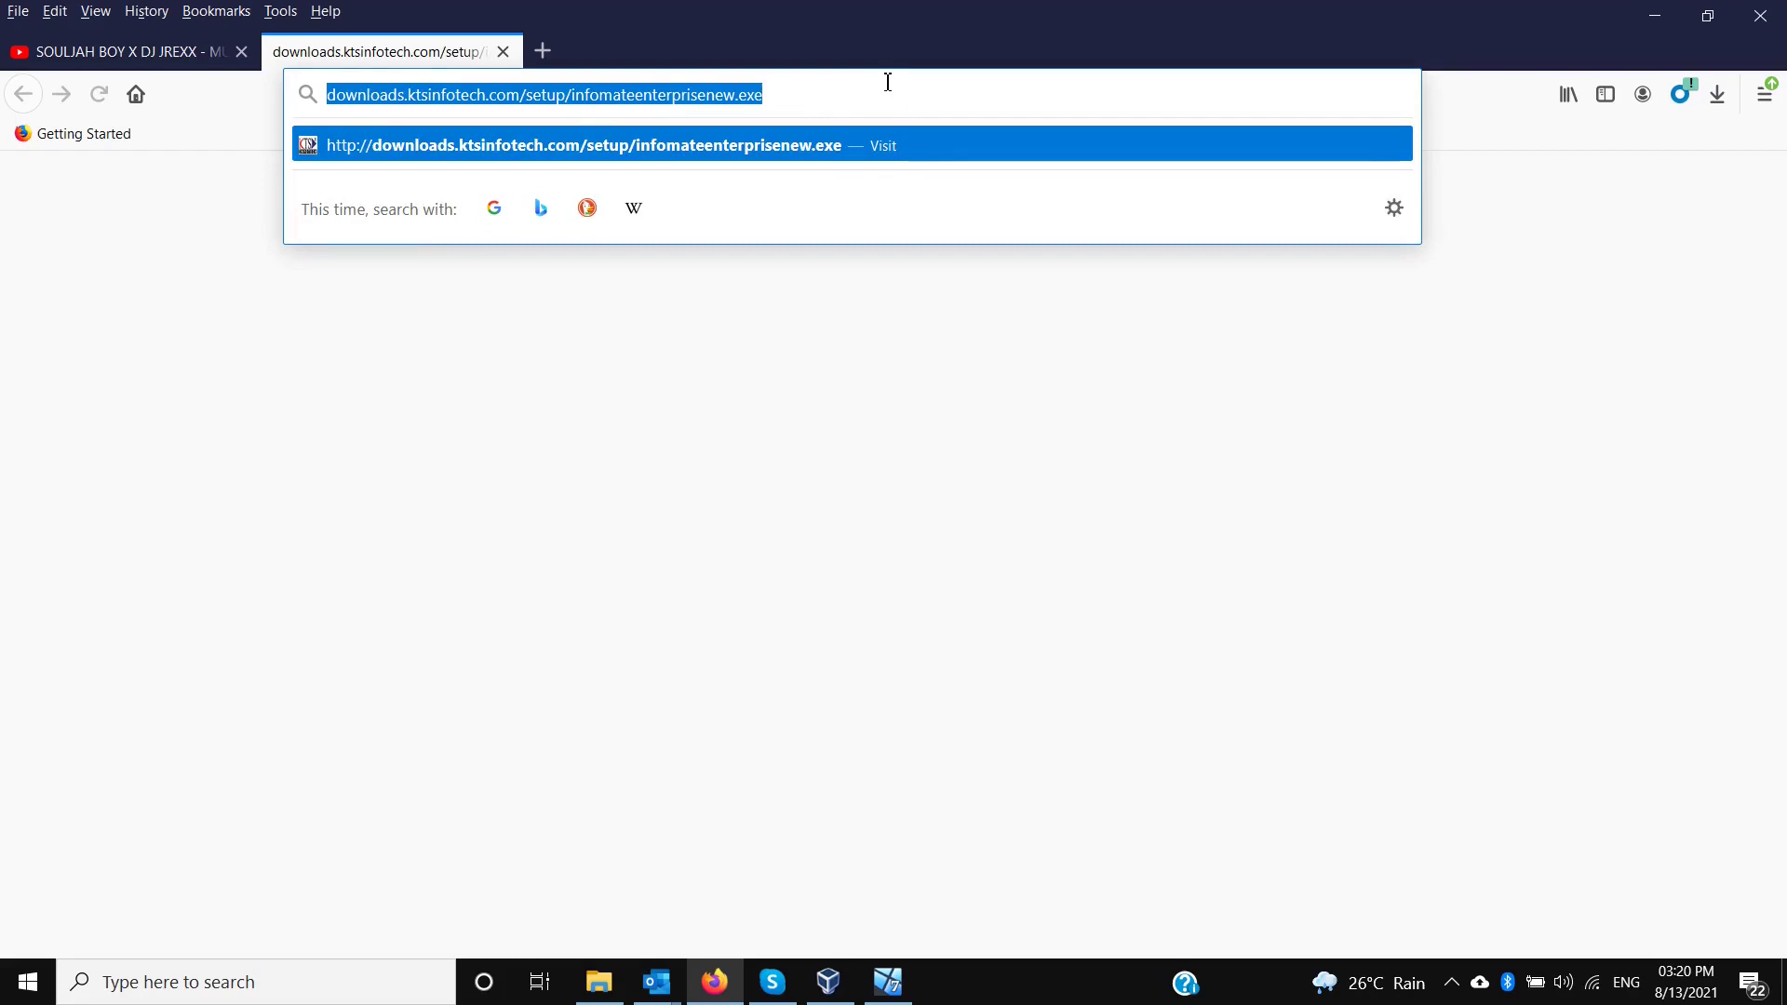
pyautogui.hotkey('ctrl', 'v')
pyautogui.press('Return')
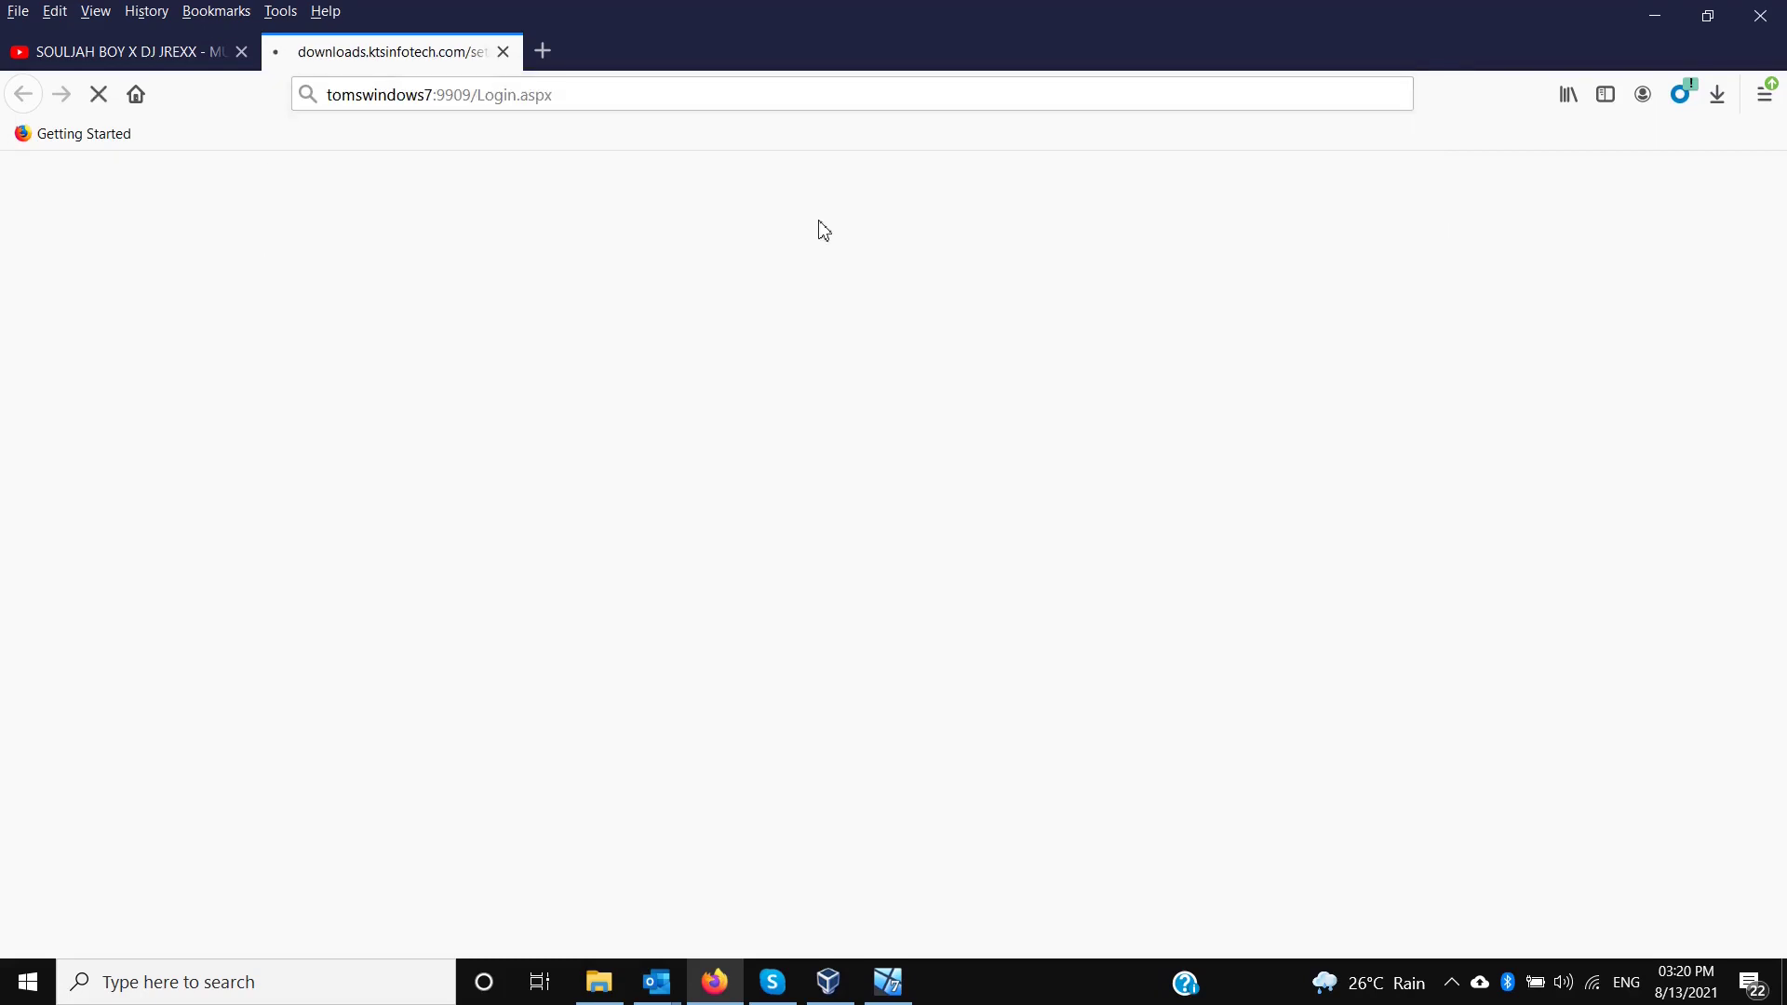
pyautogui.click(443, 94)
pyautogui.moveTo(438, 94); pyautogui.dragTo(473, 94)
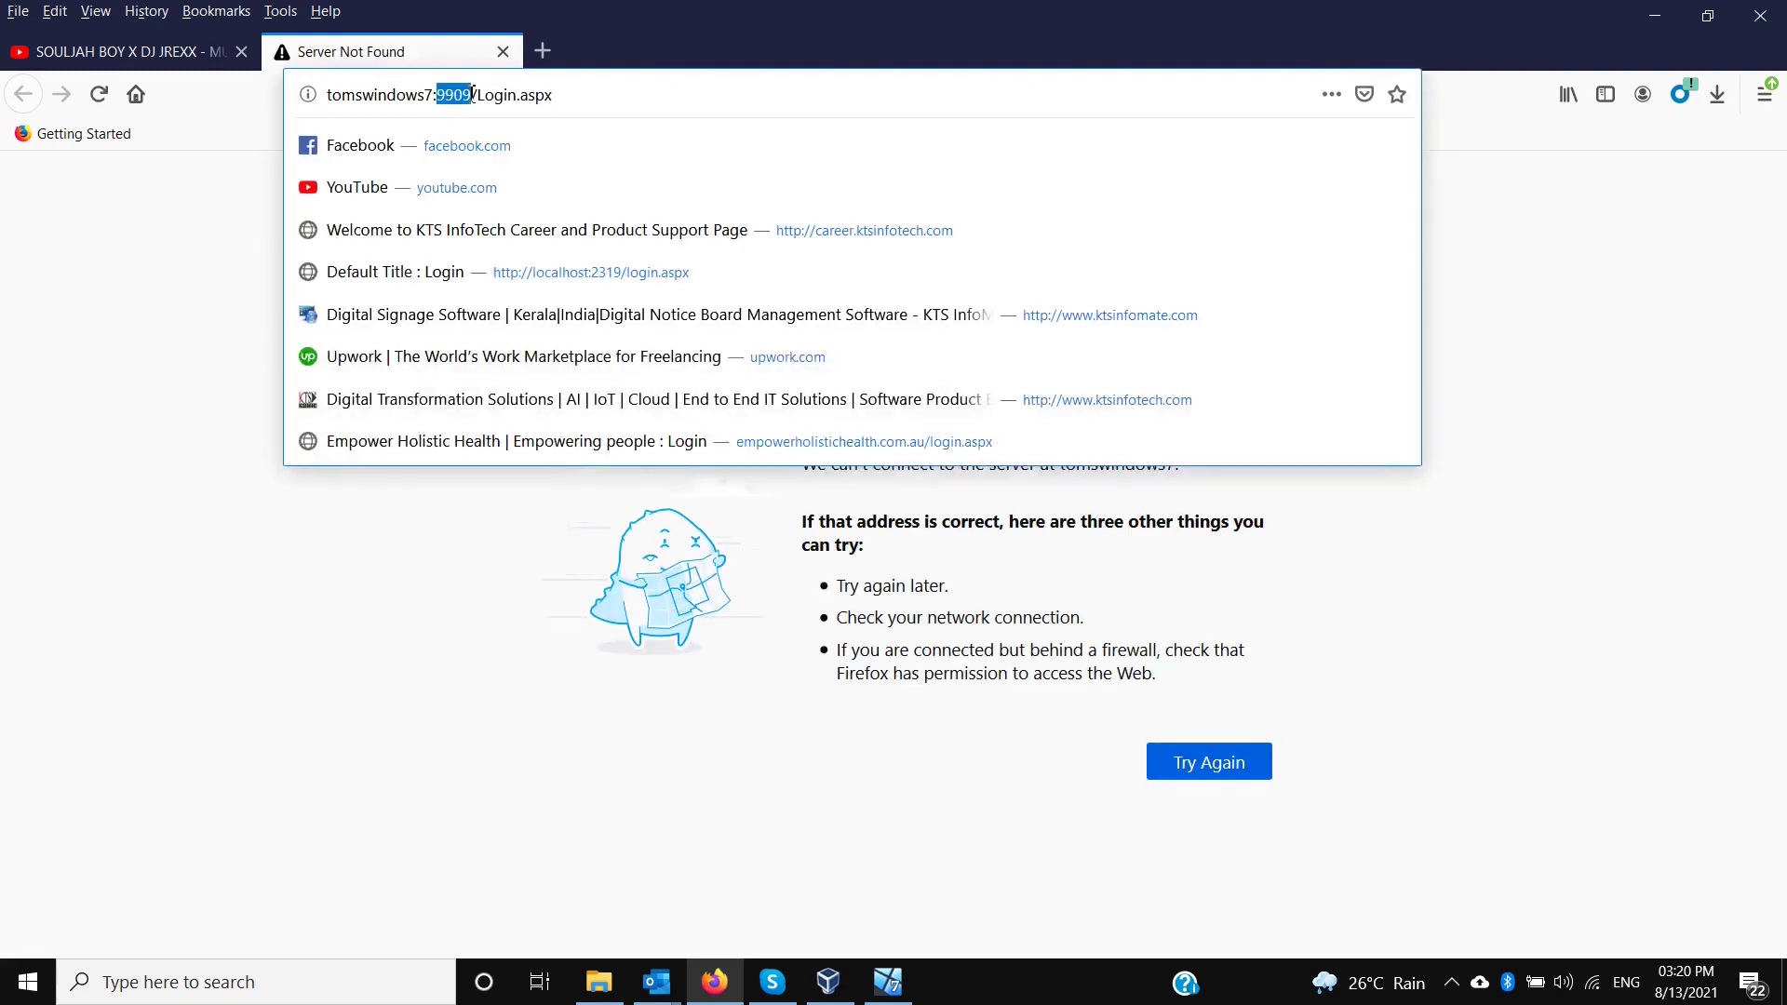
pyautogui.click(592, 97)
pyautogui.moveTo(436, 94); pyautogui.dragTo(473, 94)
pyautogui.click(563, 94)
# Switch back to the Windows 7 virtual machine and open Windows Firewall under System and Security in Control Panel
pyautogui.click(891, 987)
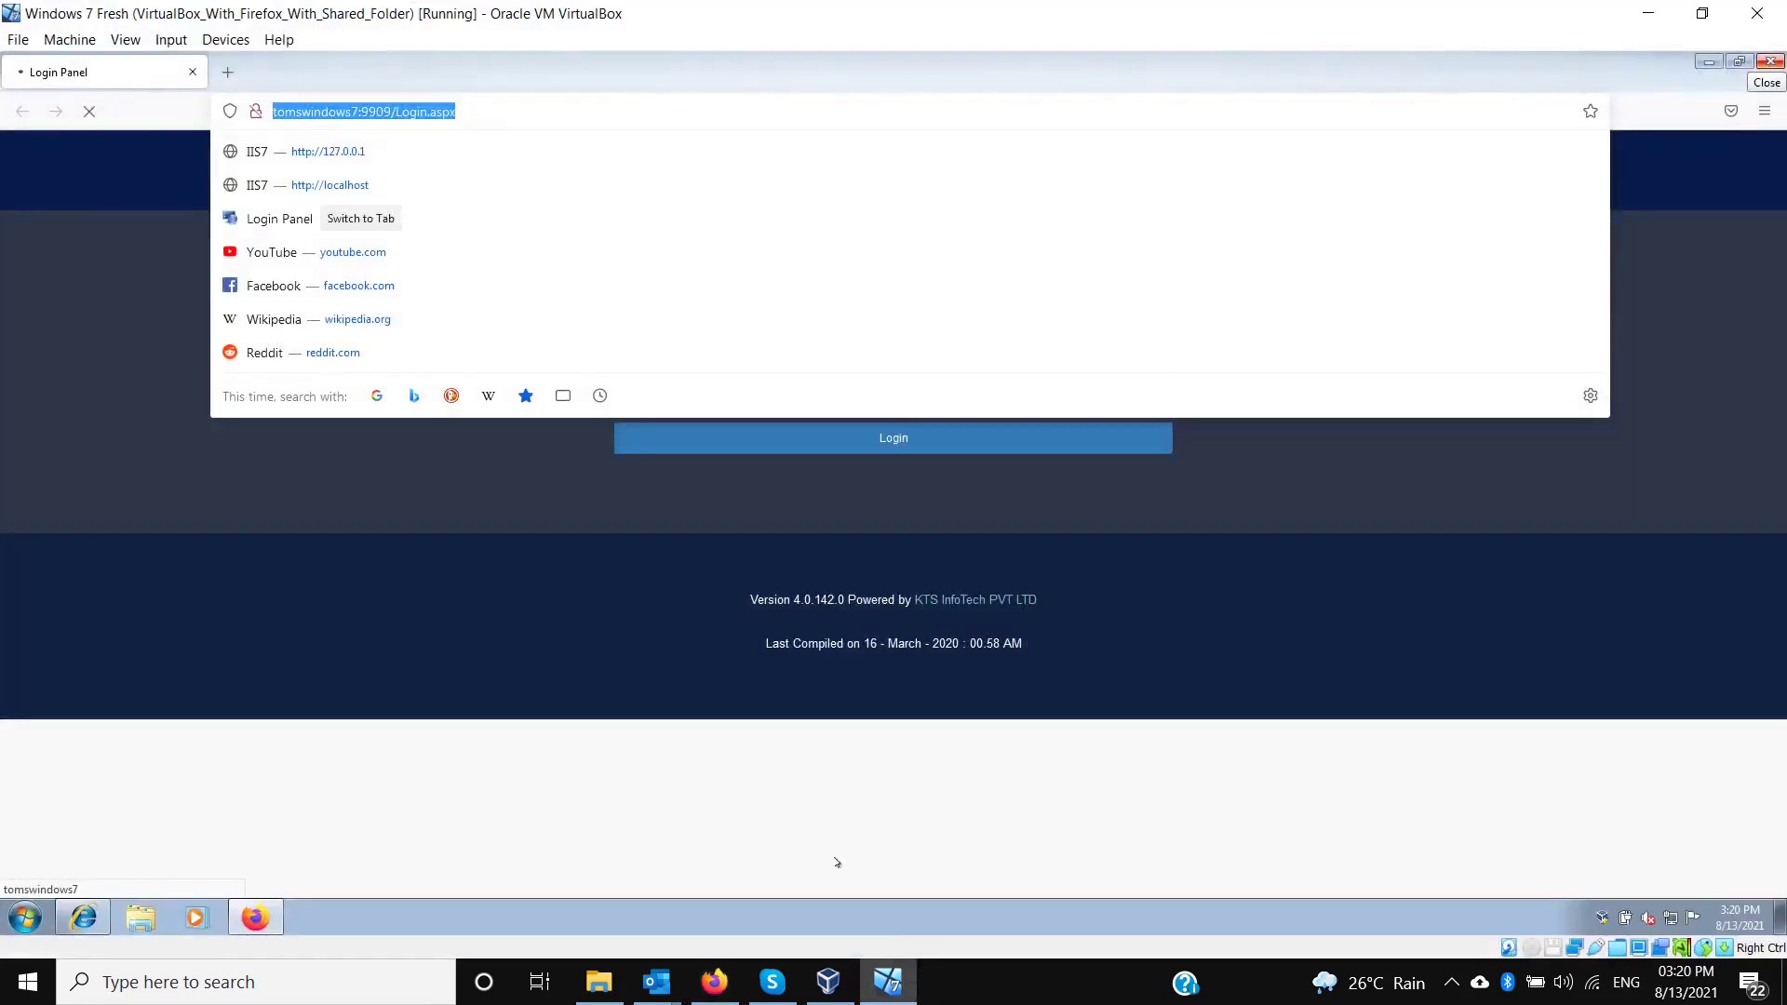
pyautogui.click(24, 919)
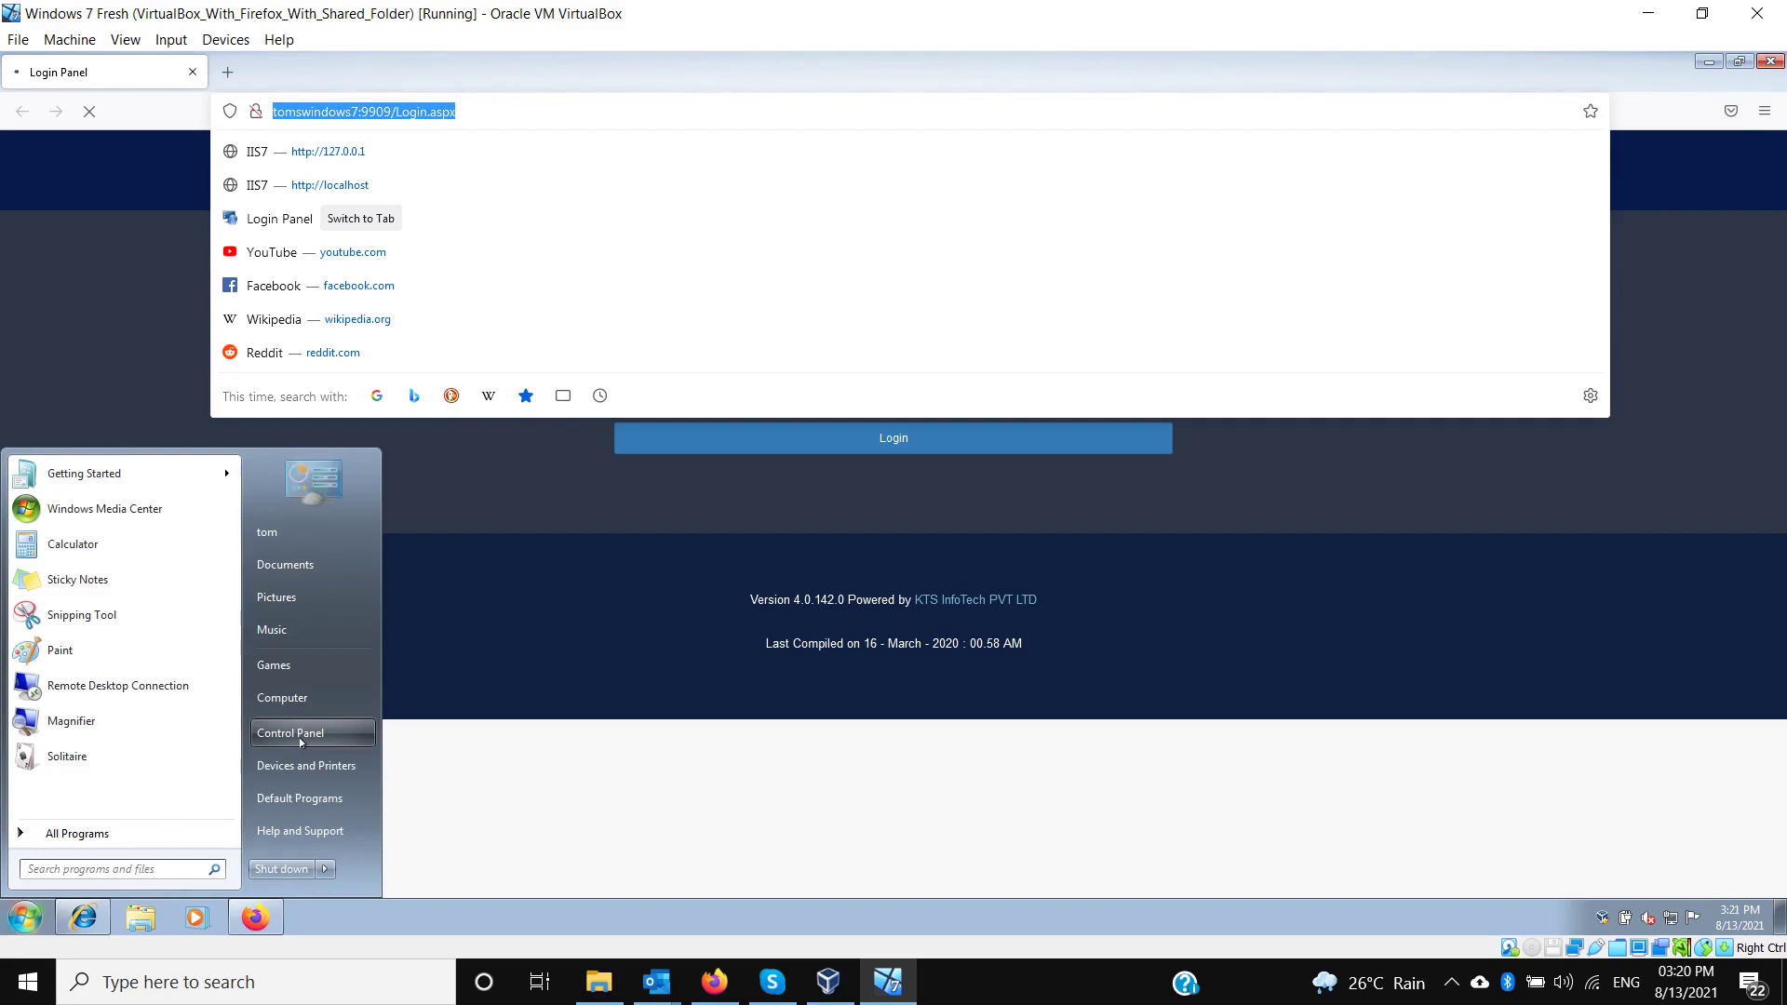
pyautogui.click(395, 636)
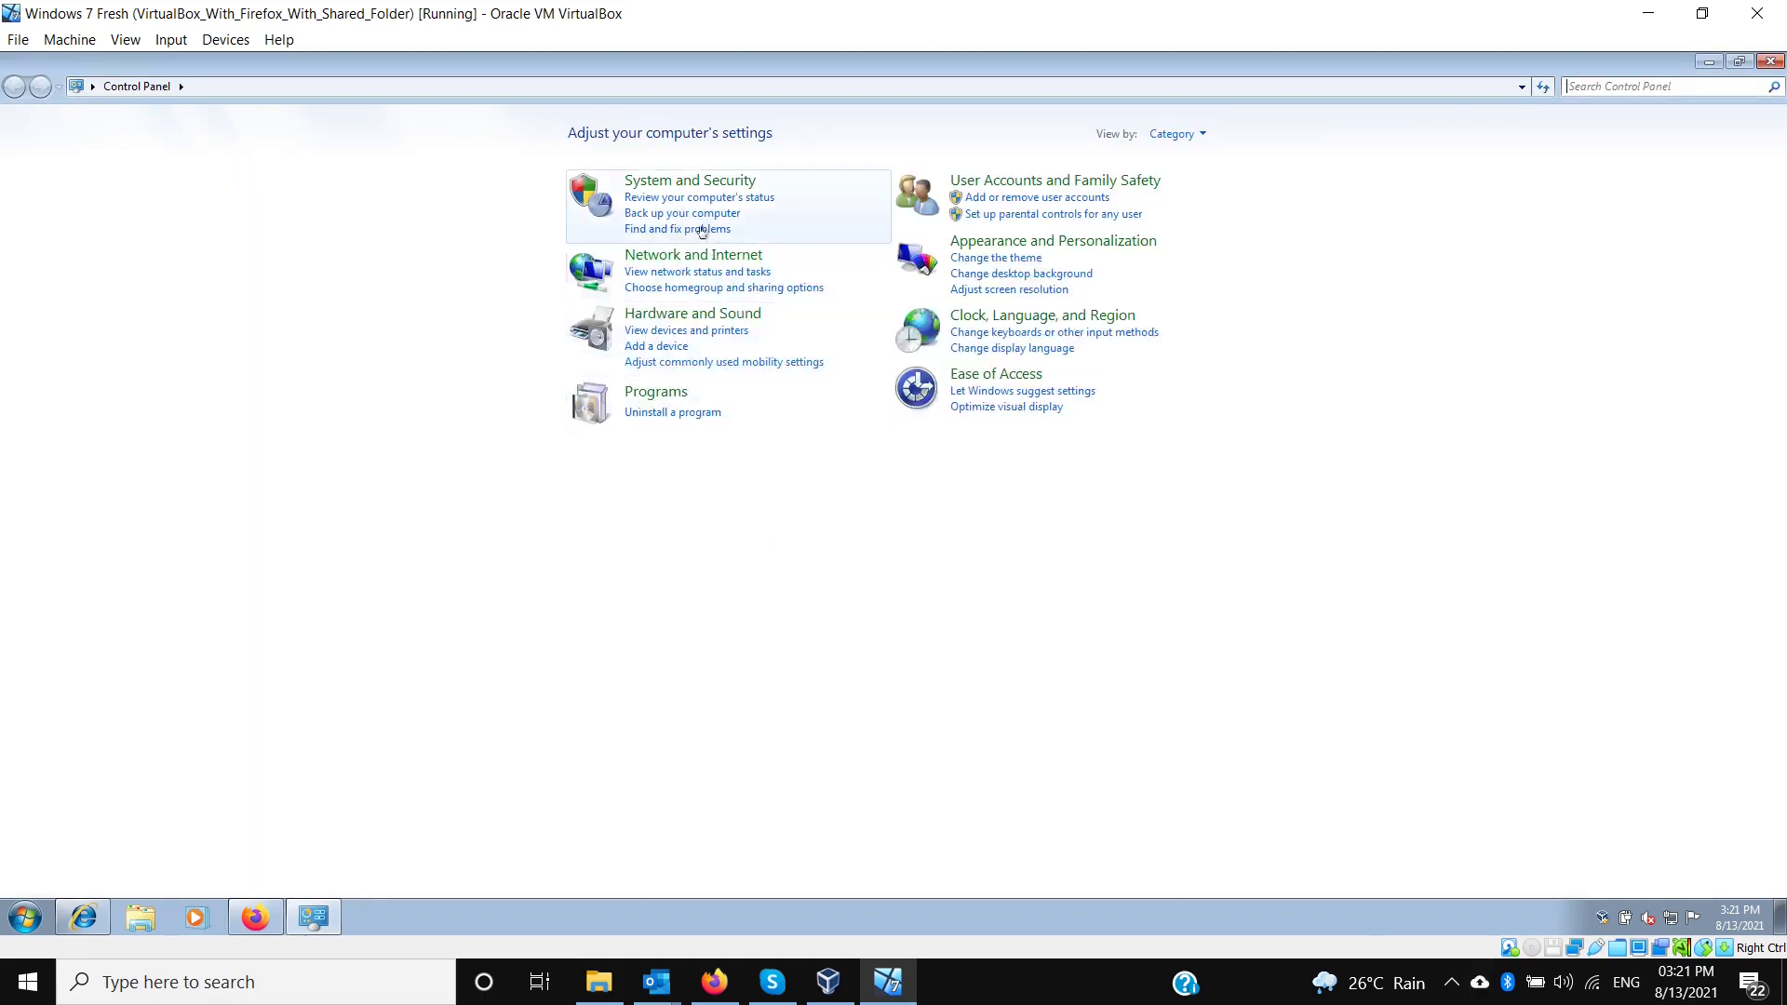
pyautogui.click(689, 179)
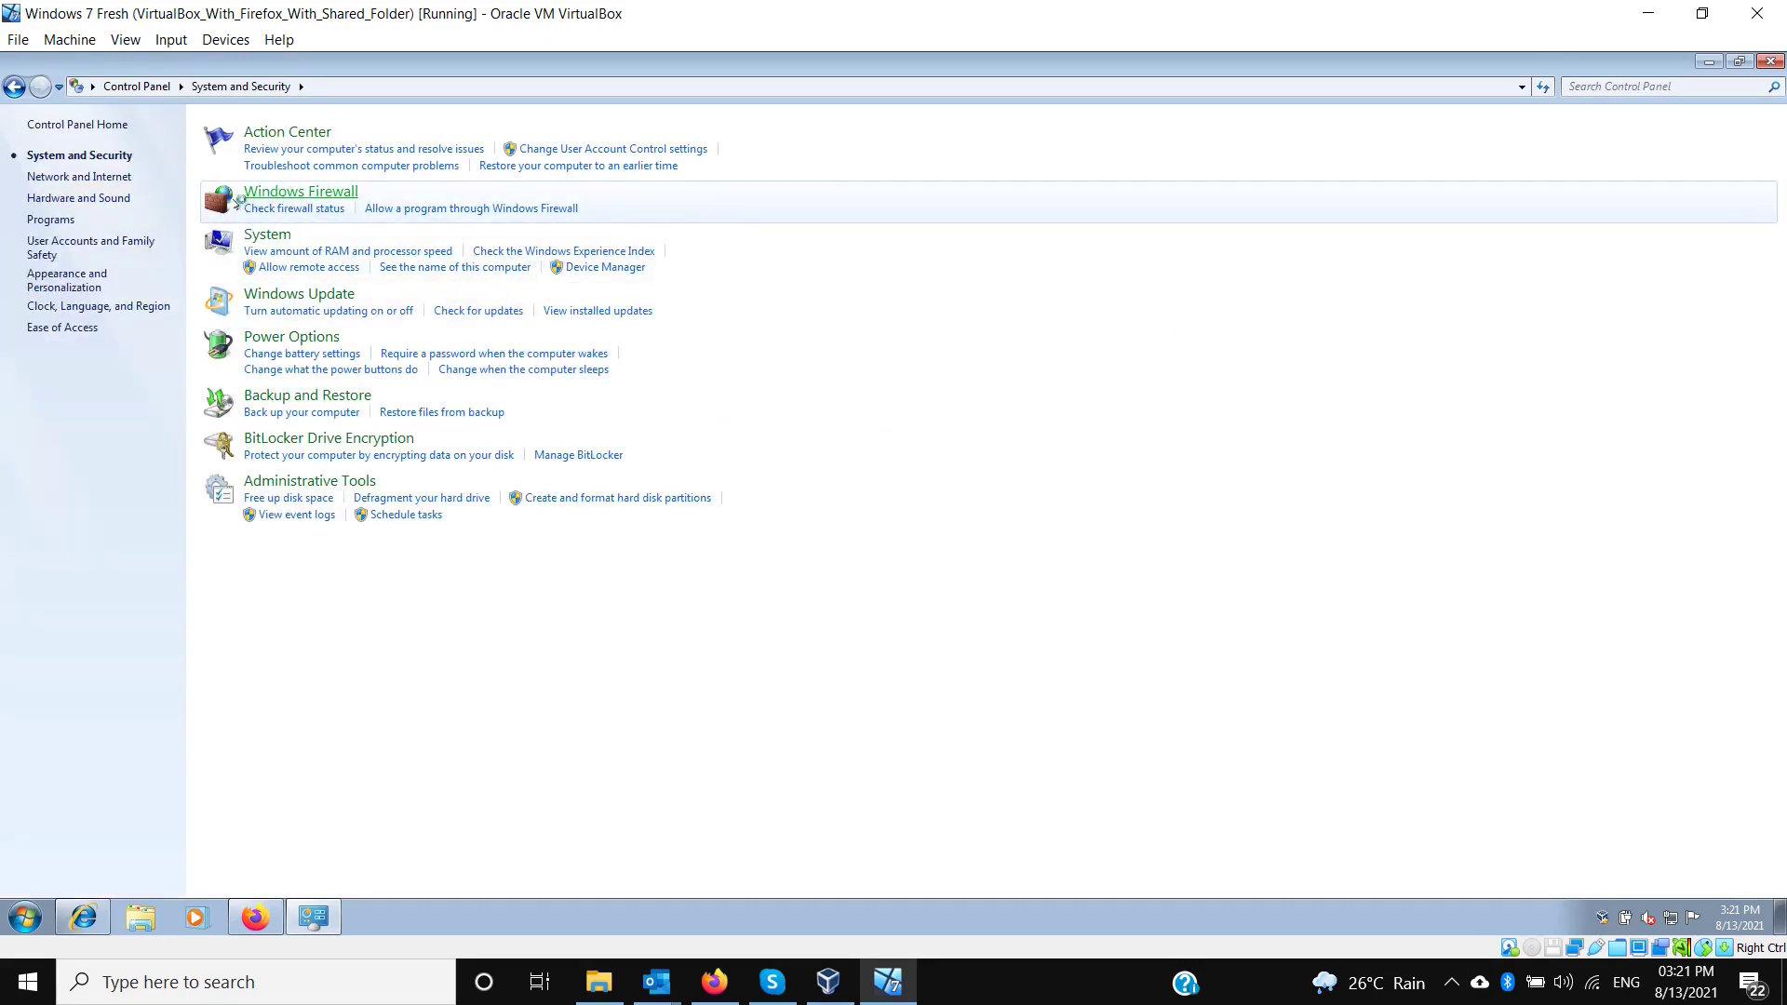
pyautogui.click(237, 201)
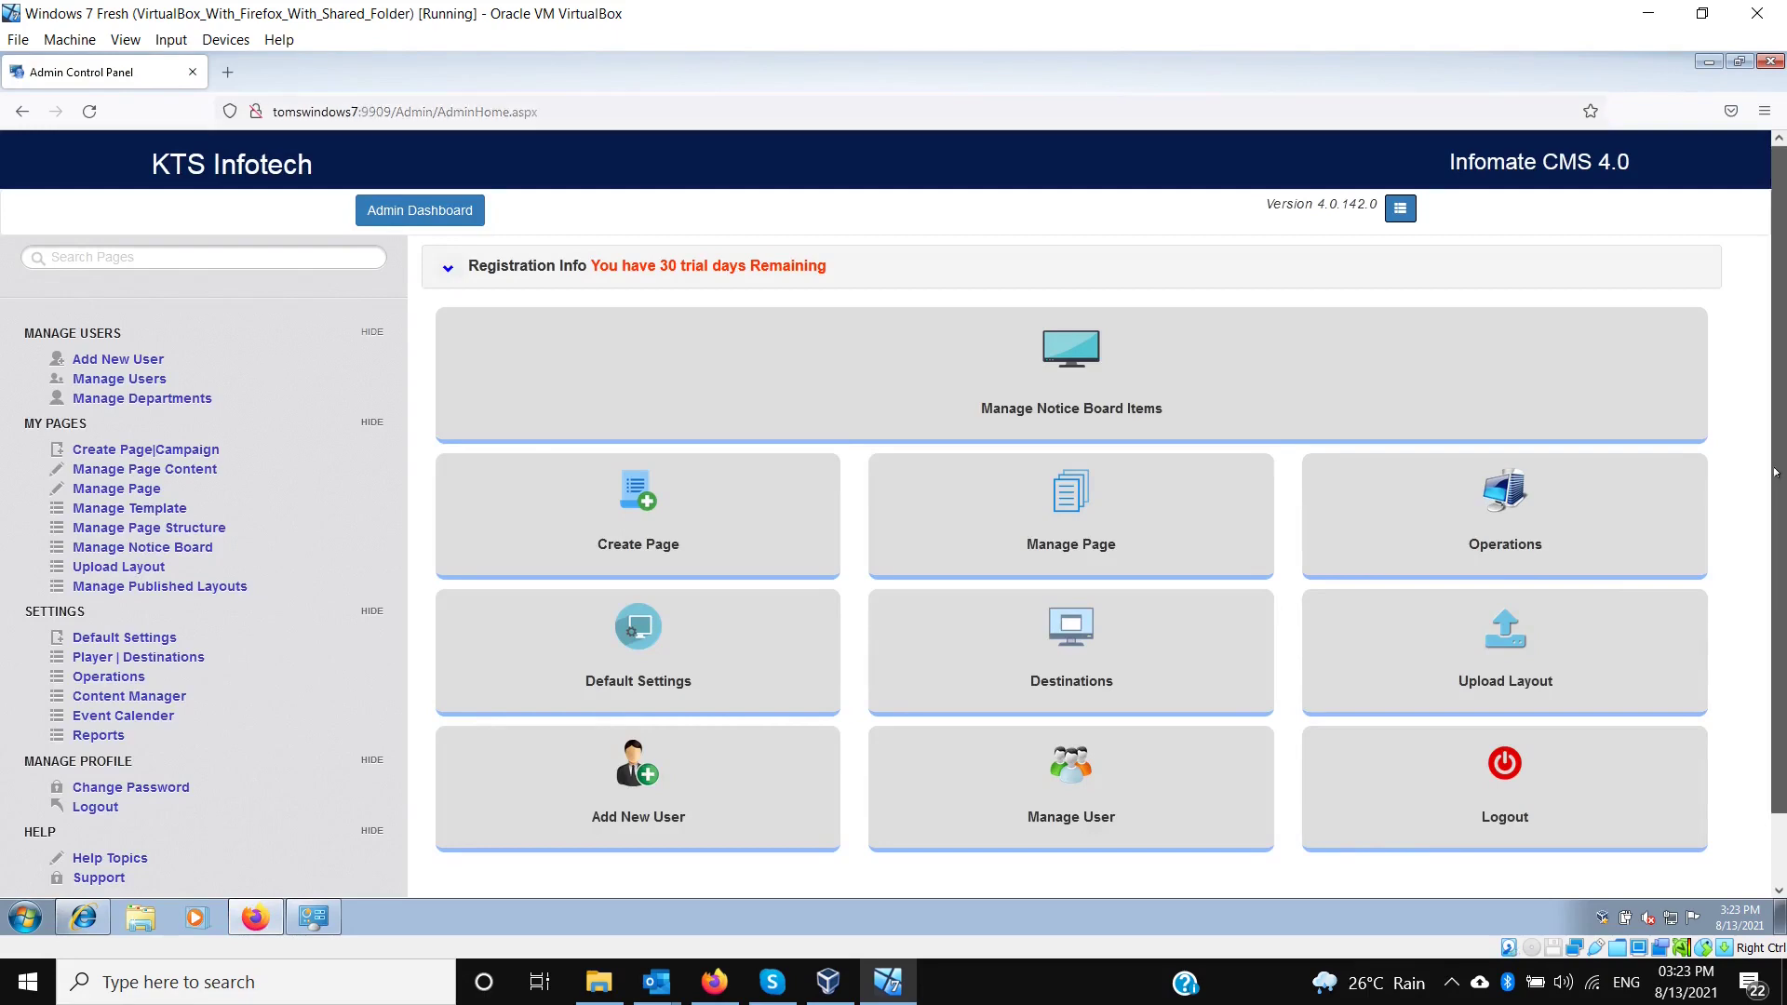
# Look over the CMS admin dashboard and open Default Settings to view the product registration key field
pyautogui.moveTo(1776, 314); pyautogui.dragTo(1776, 472)
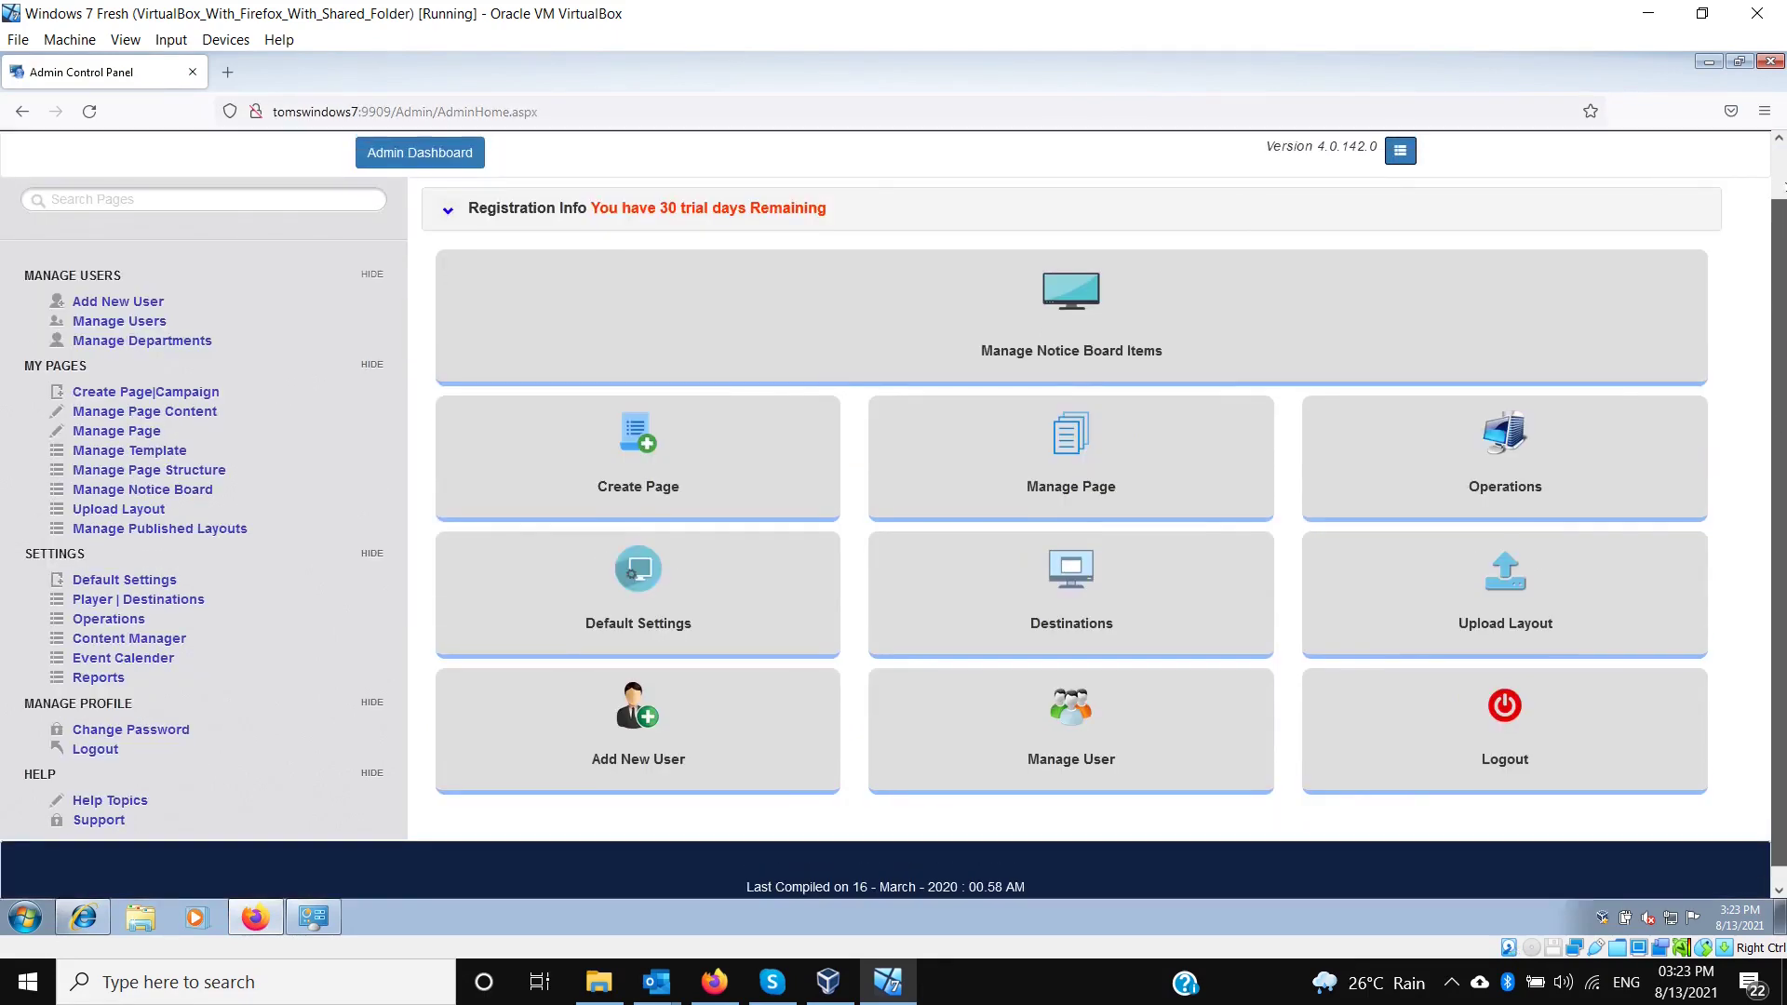
pyautogui.moveTo(1778, 240); pyautogui.dragTo(1778, 167)
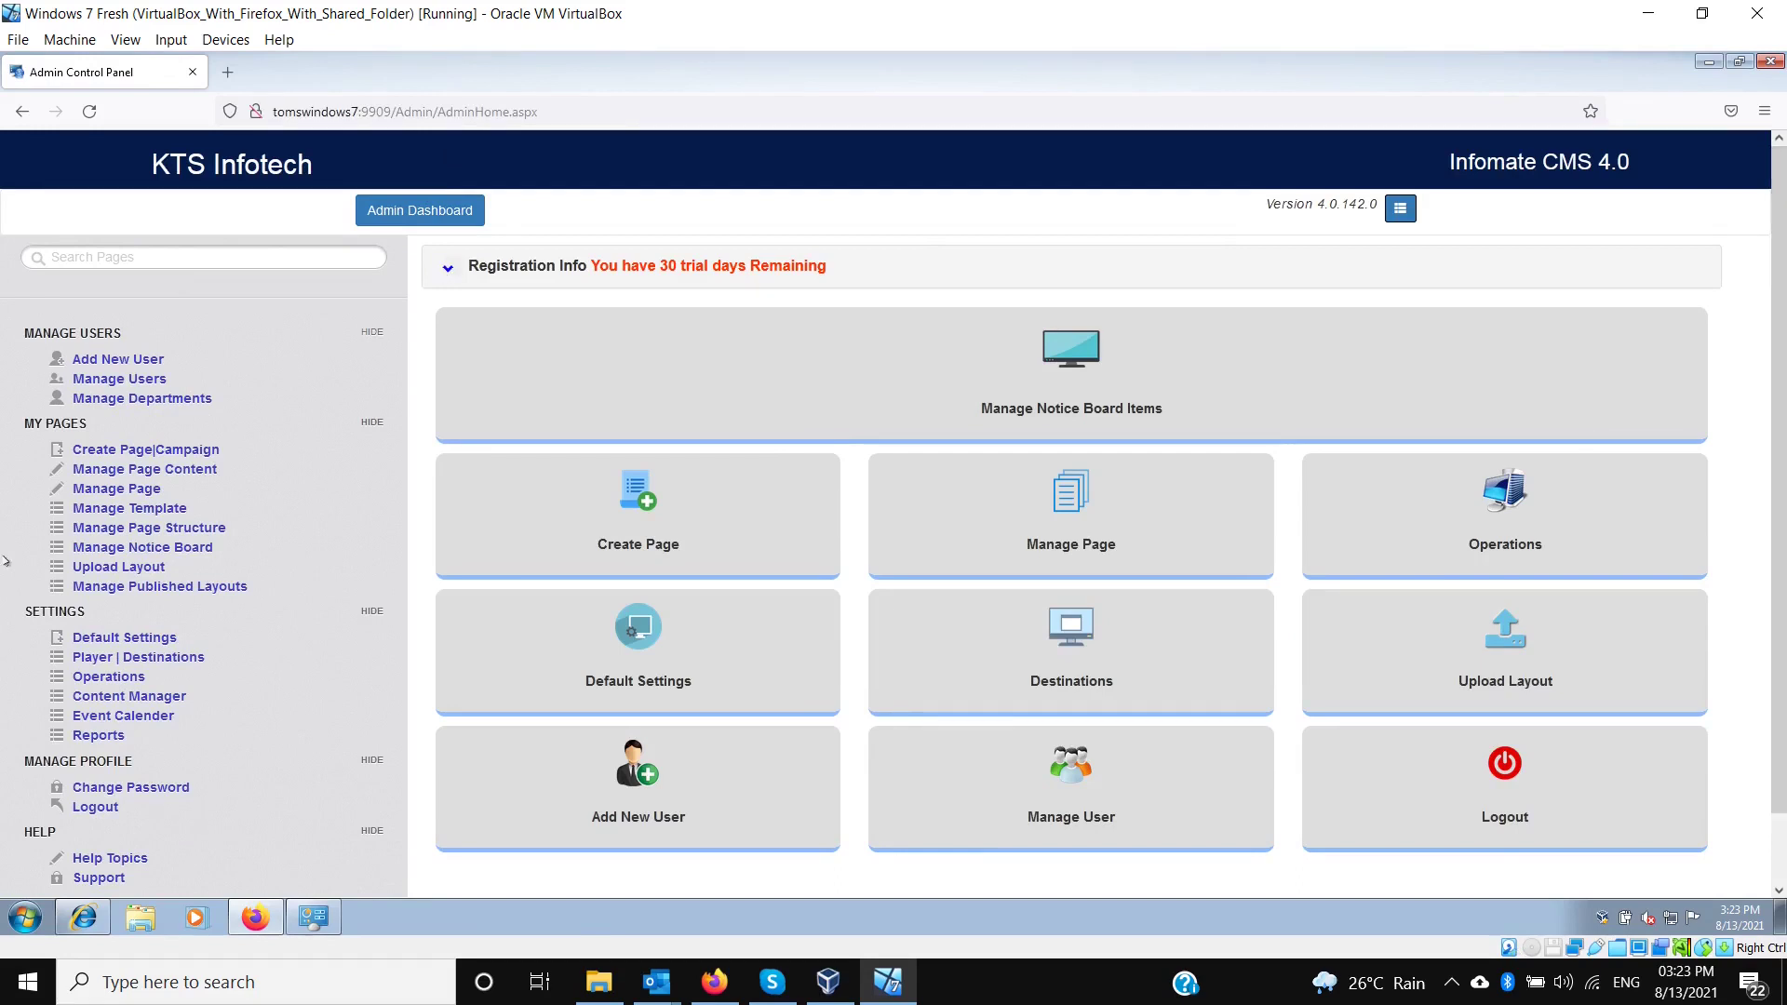
pyautogui.click(109, 640)
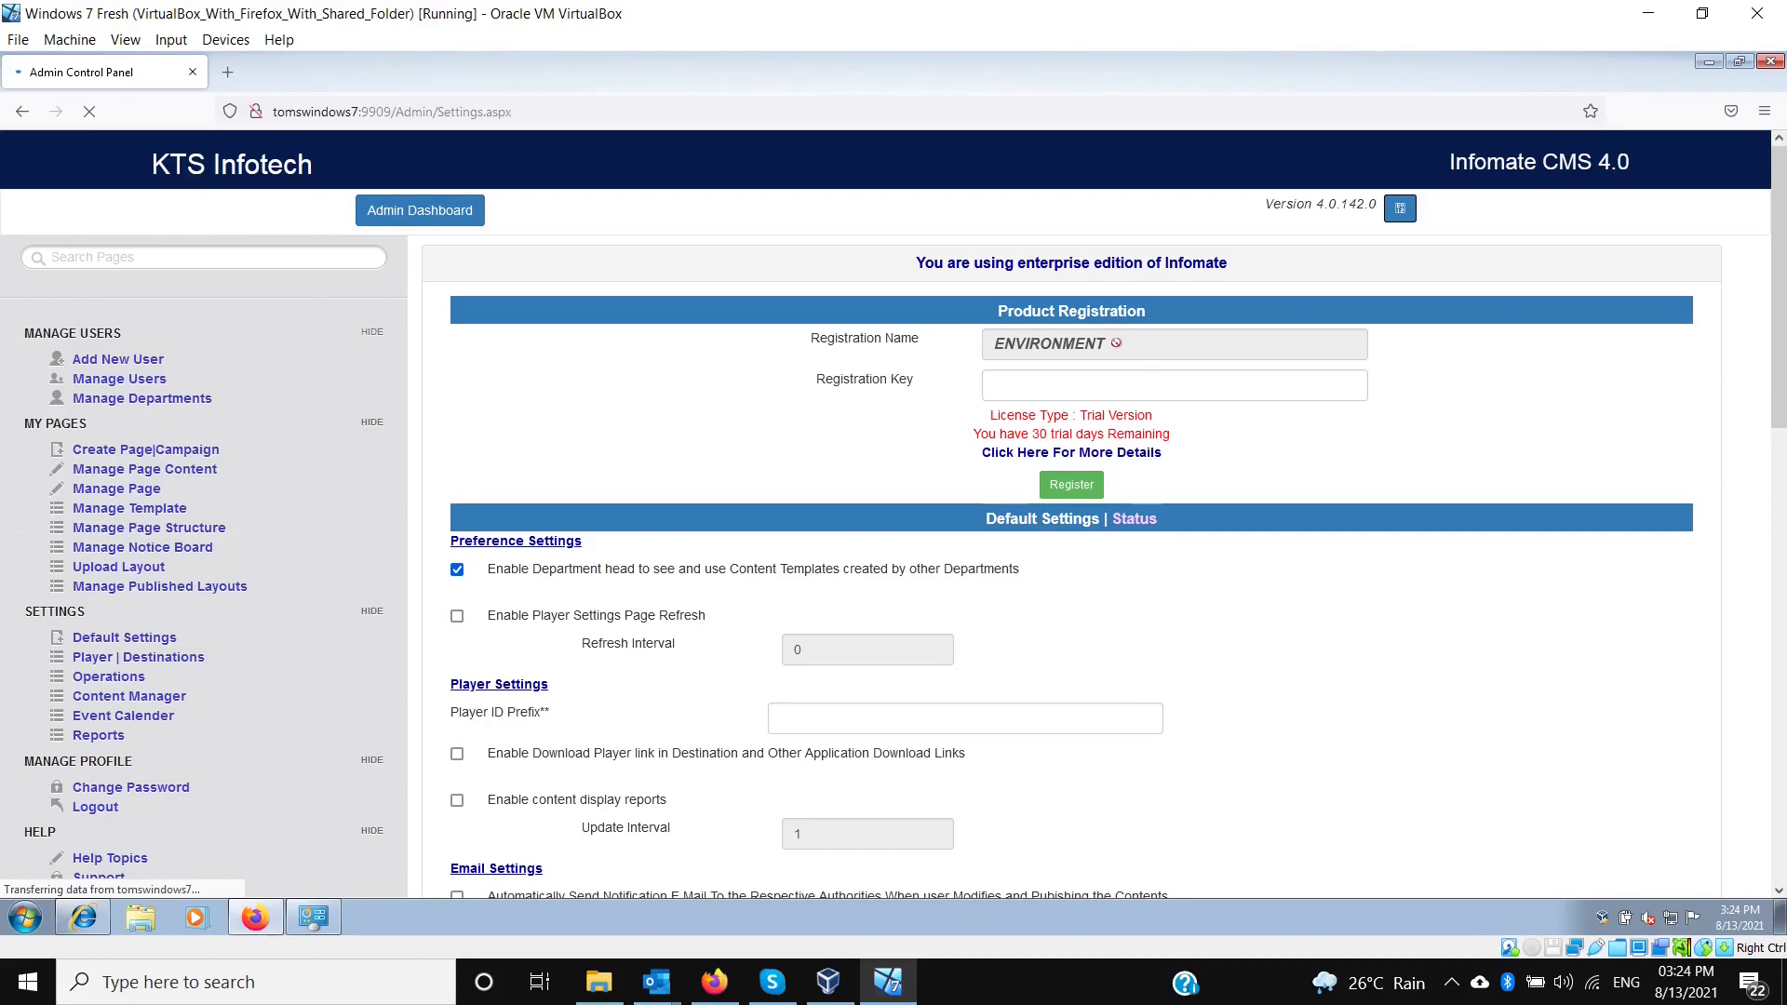
pyautogui.click(1047, 393)
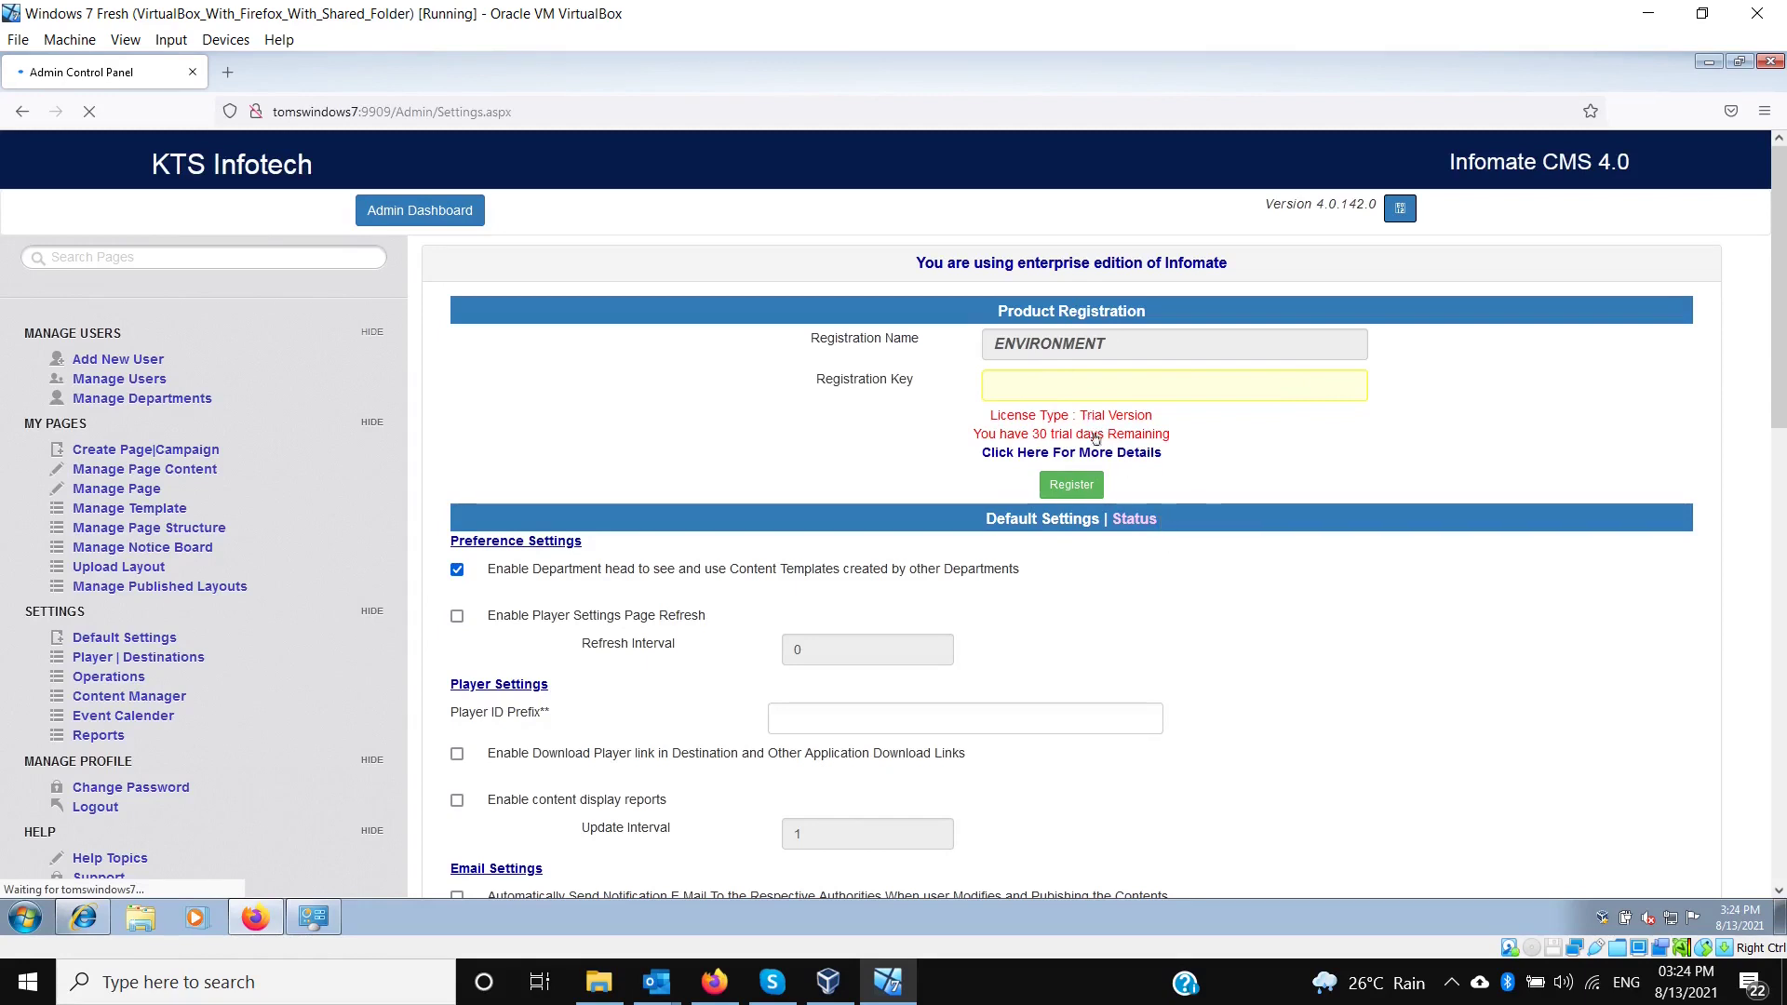
# Return to Windows Firewall and turn the firewall off for home or work (private) networks
pyautogui.click(318, 920)
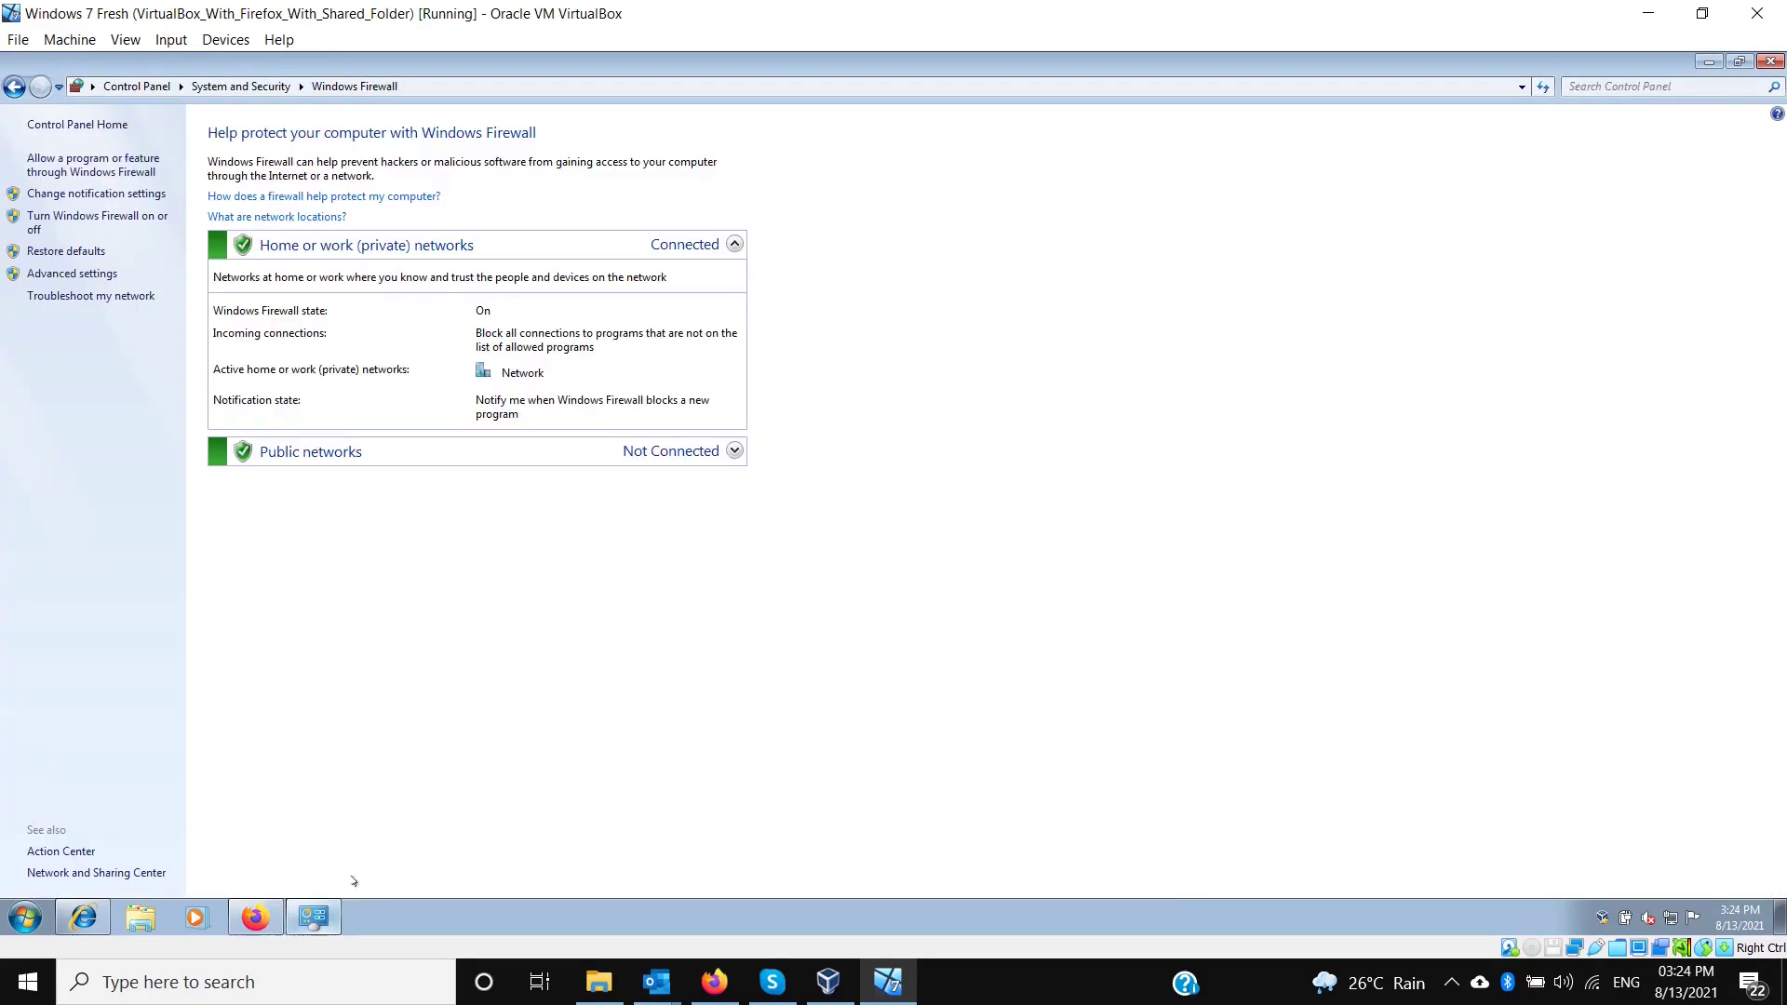
pyautogui.click(87, 218)
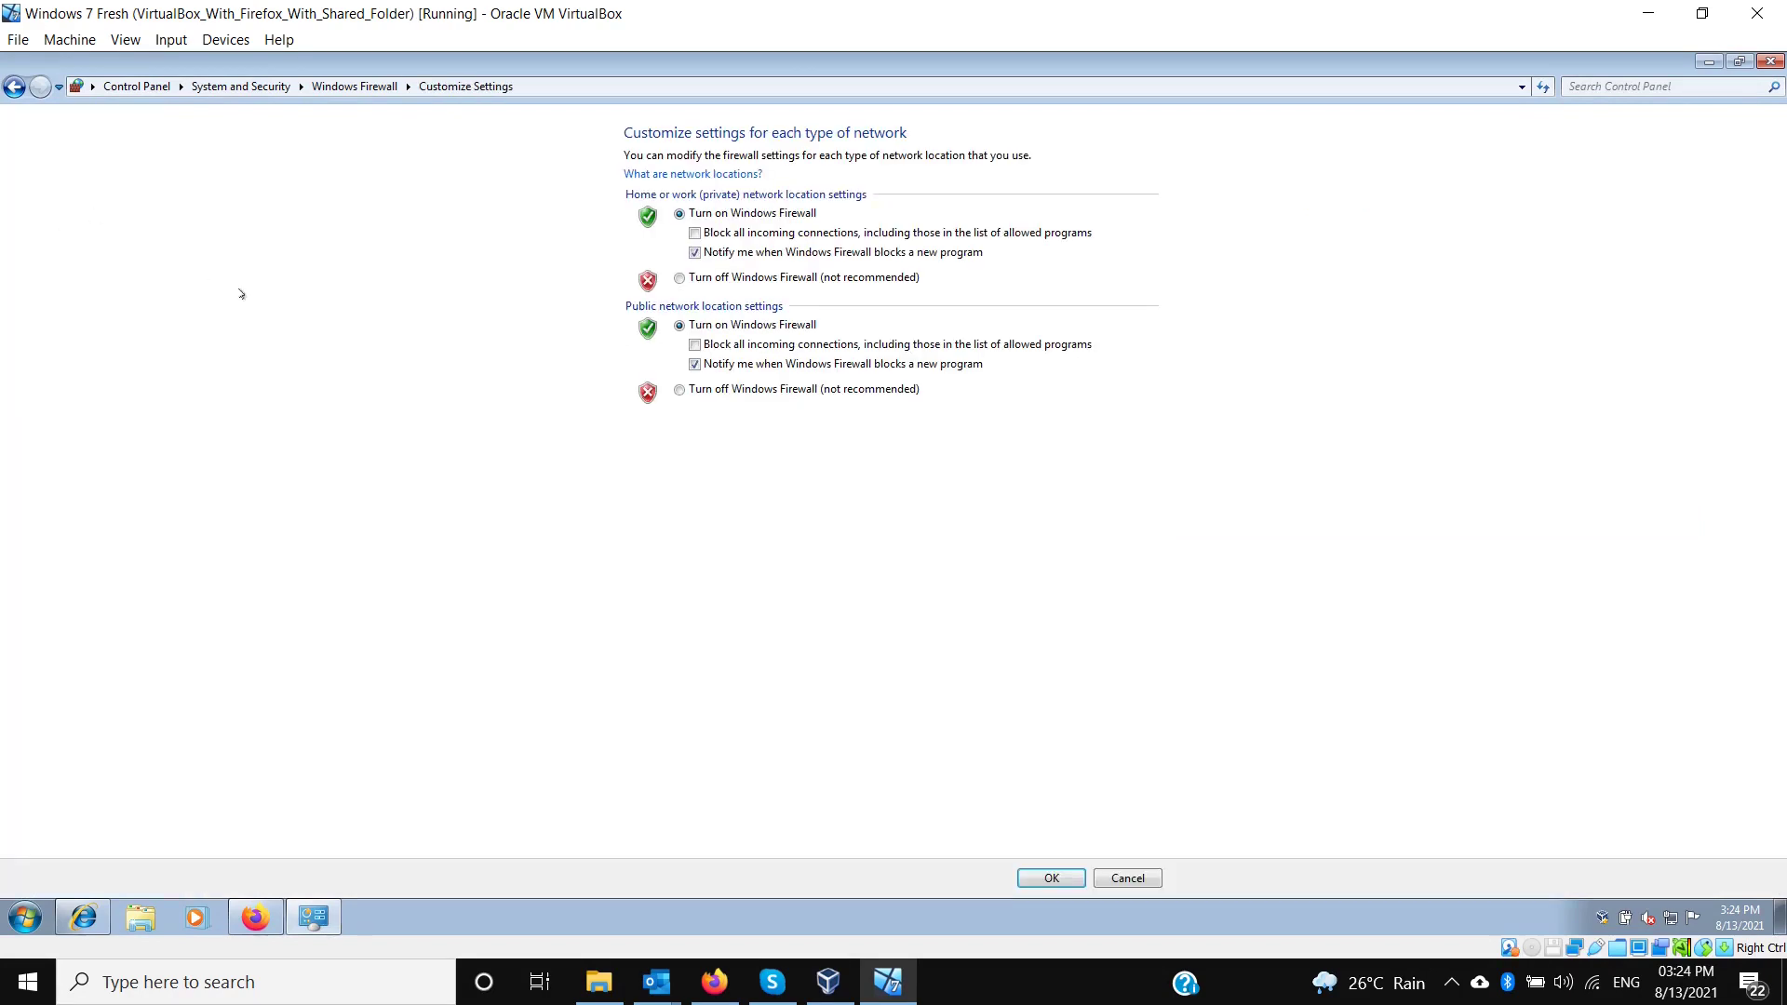
pyautogui.click(680, 279)
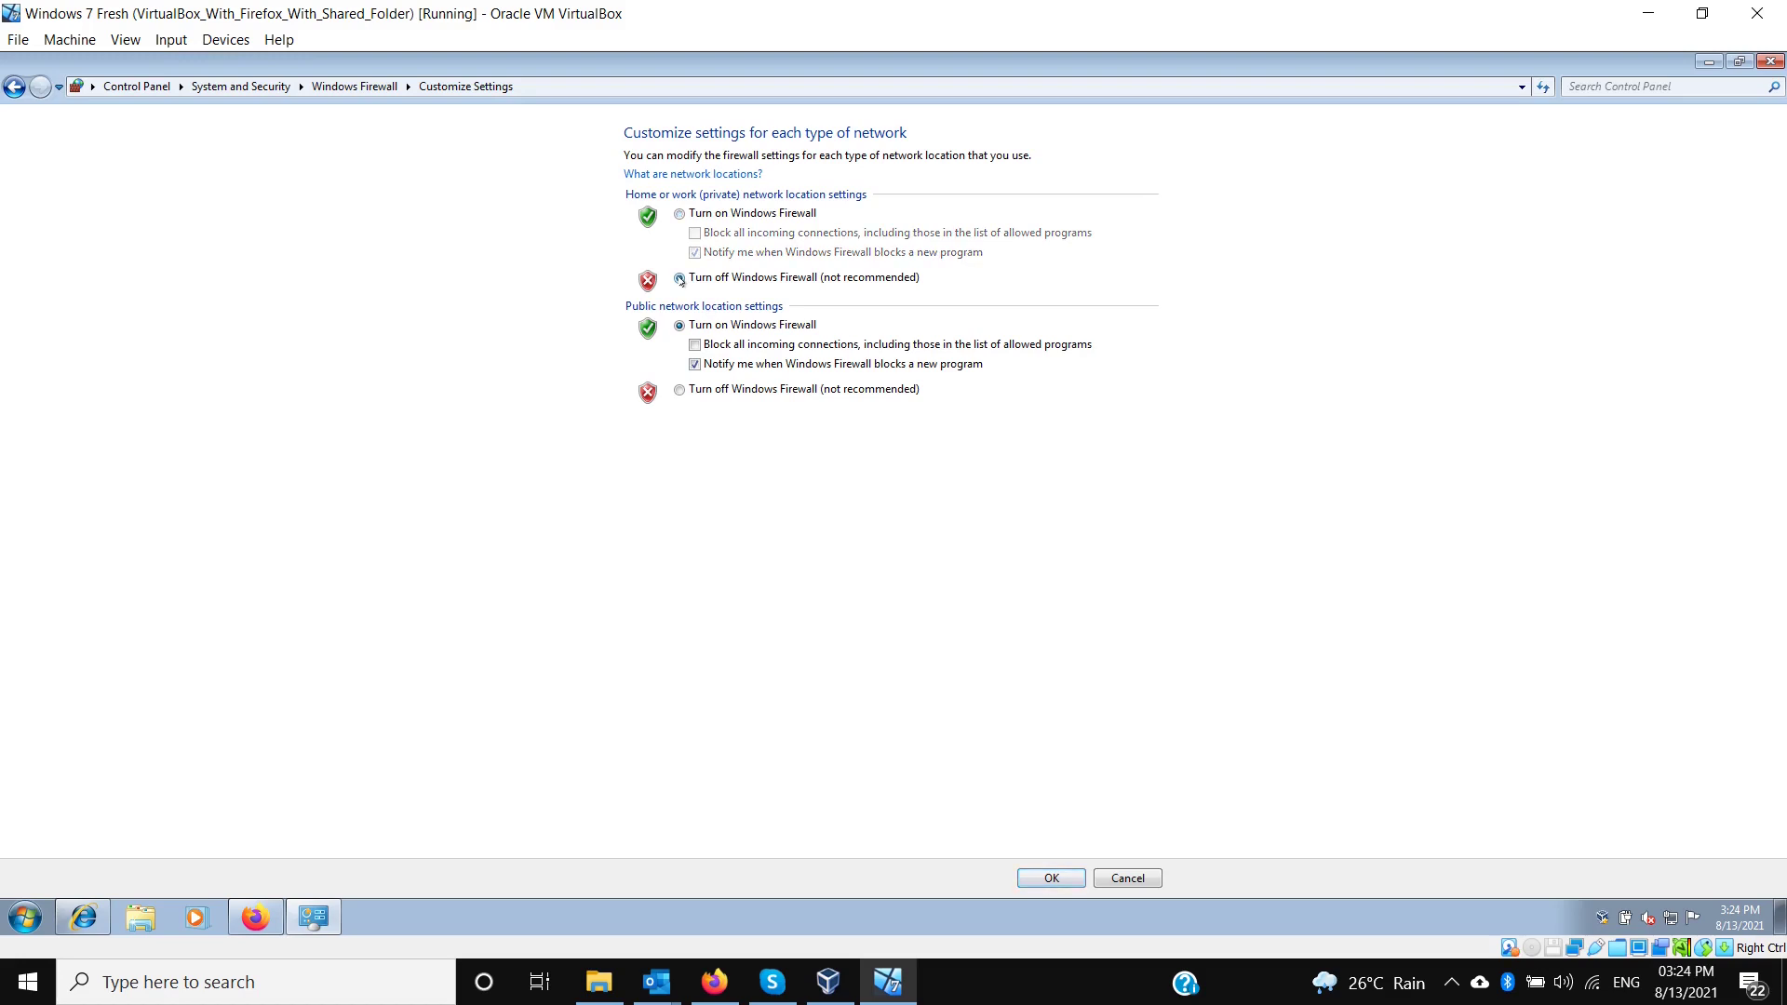
pyautogui.click(1072, 877)
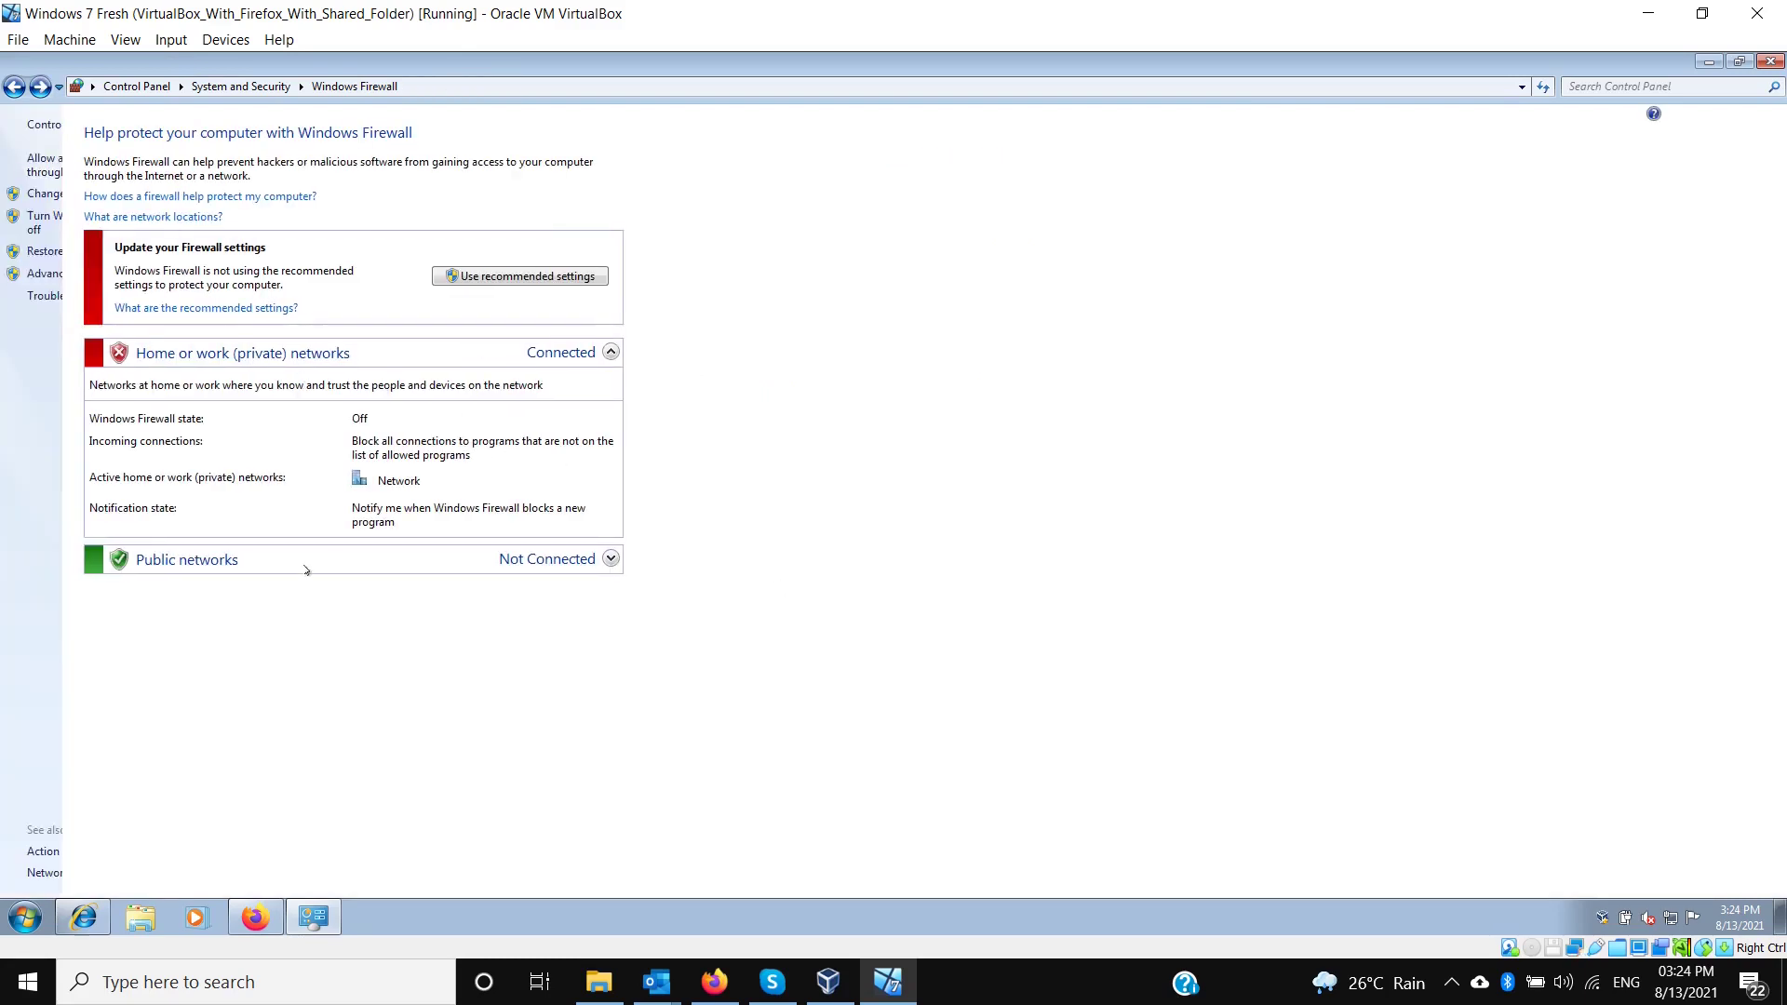
# Turn Windows Firewall off for public networks too and save the firewall settings
pyautogui.click(94, 218)
pyautogui.click(680, 391)
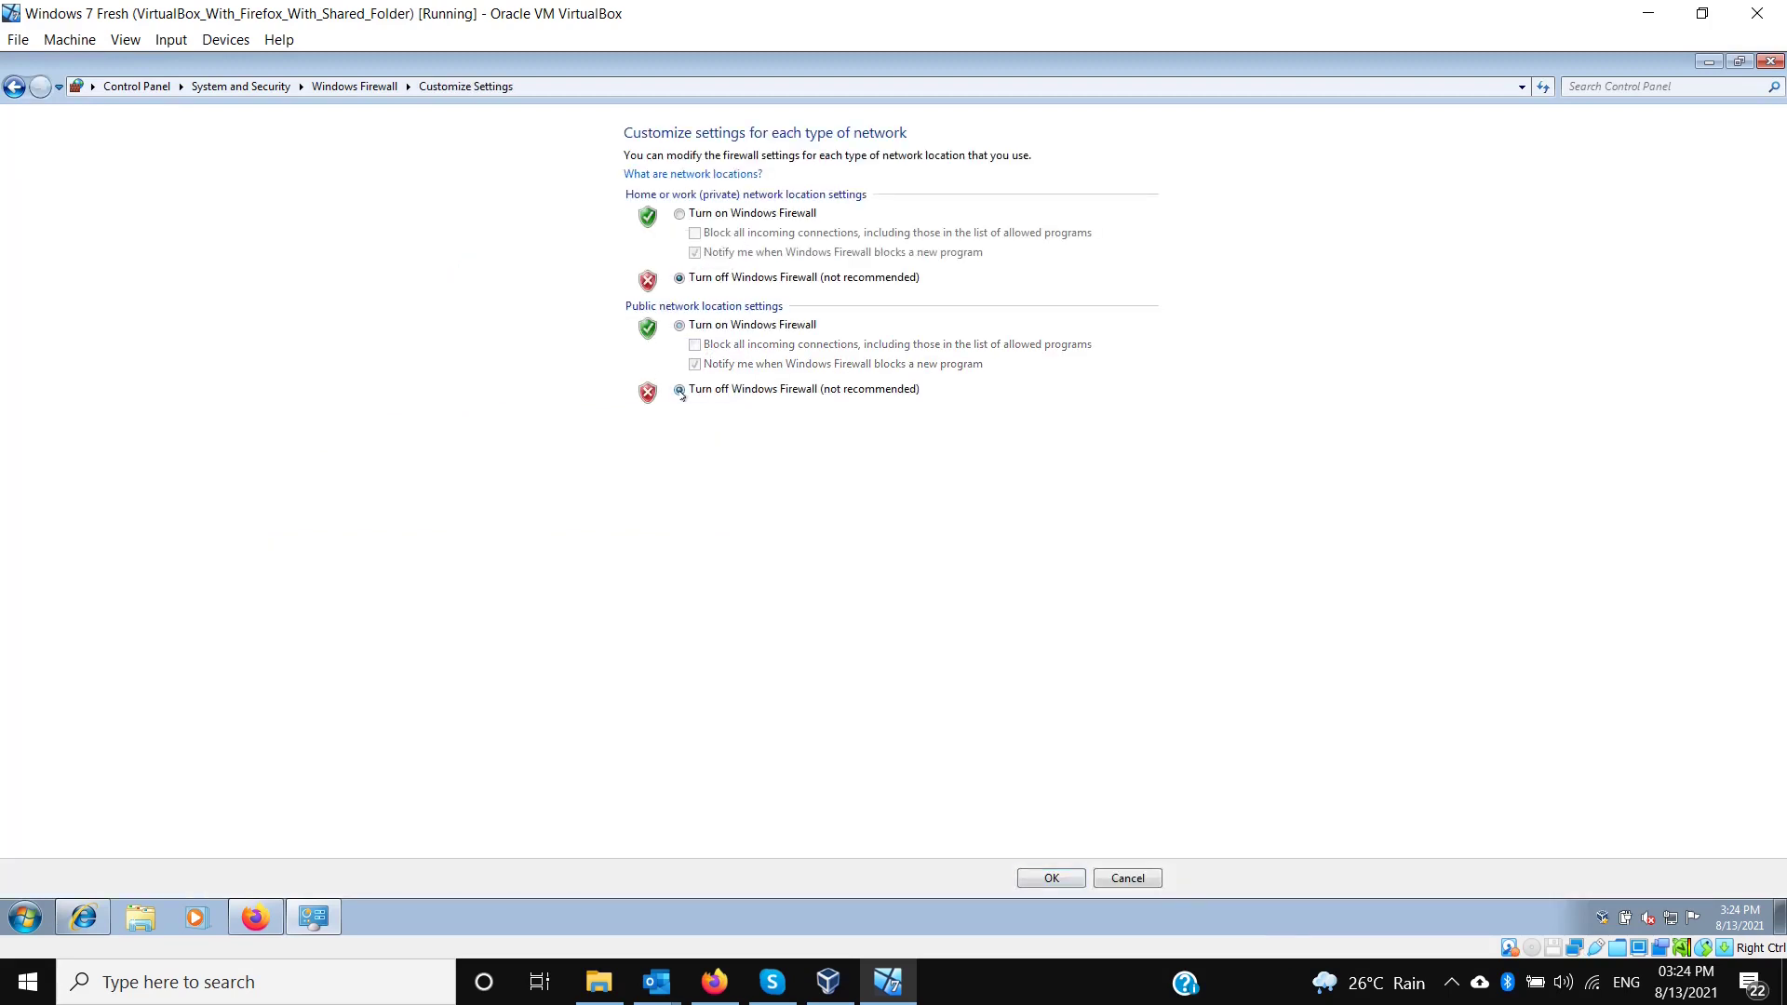
pyautogui.click(1033, 875)
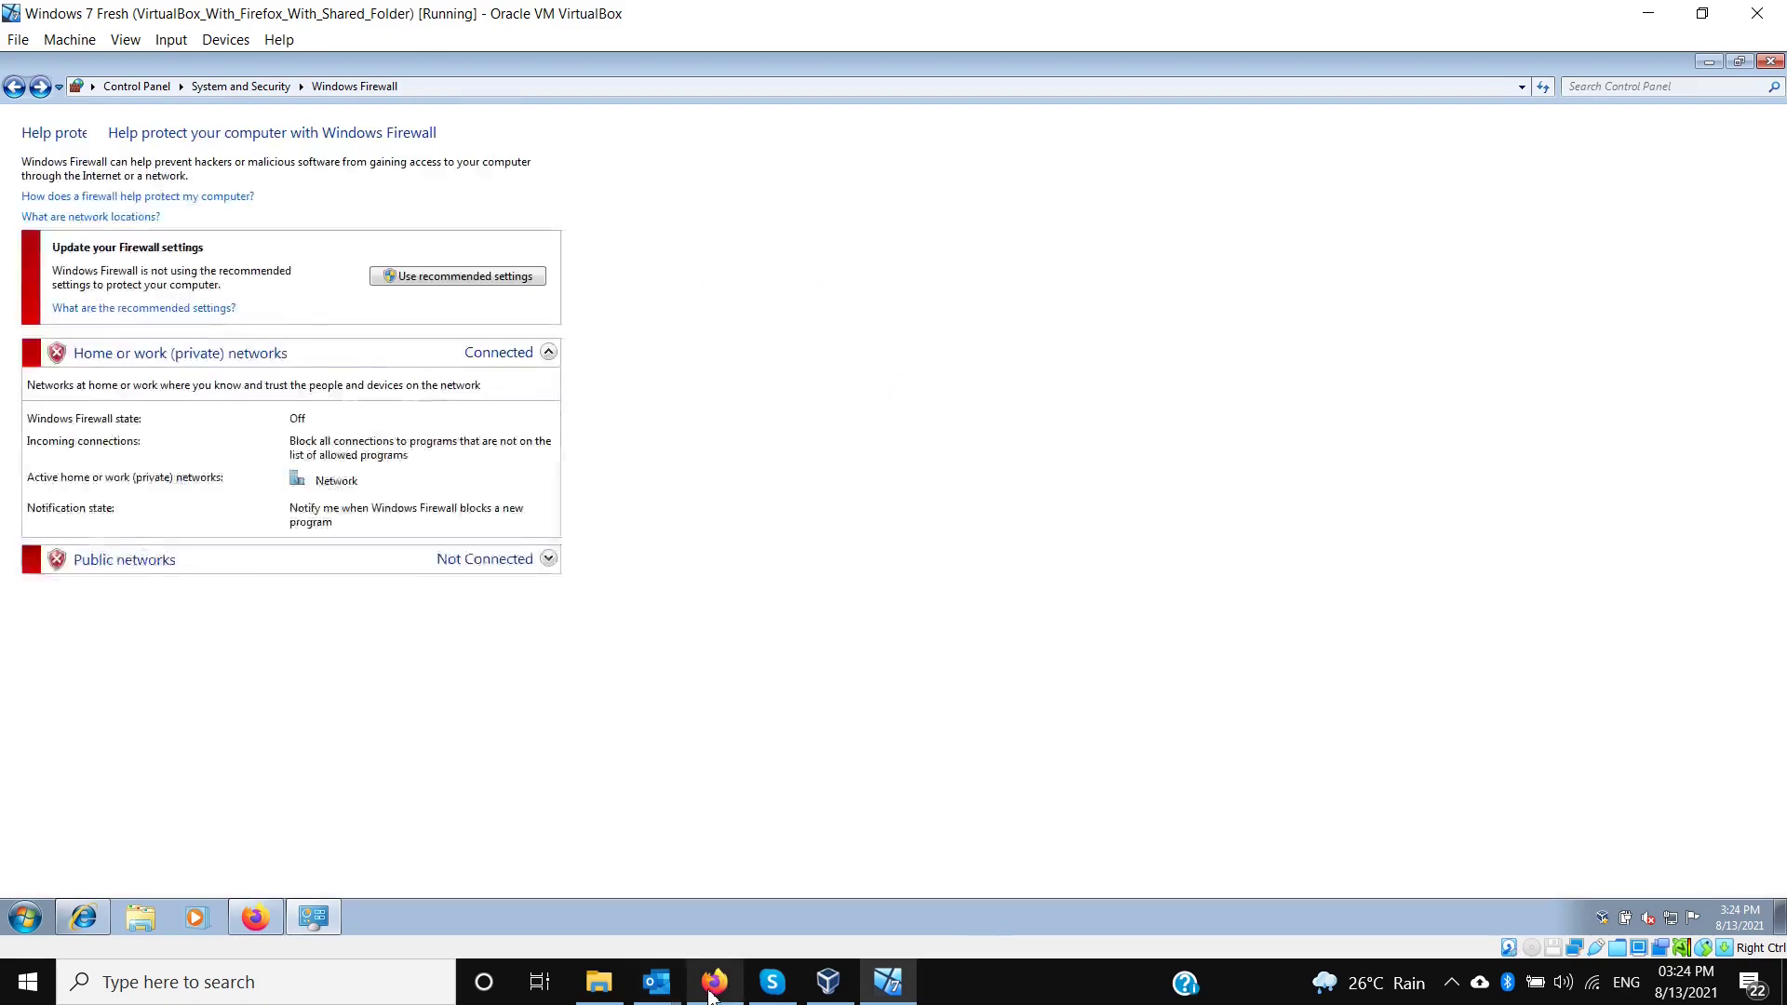
# Check the CMS login address in Firefox on the host, and open a command prompt in the Windows 7 virtual machine
pyautogui.click(715, 985)
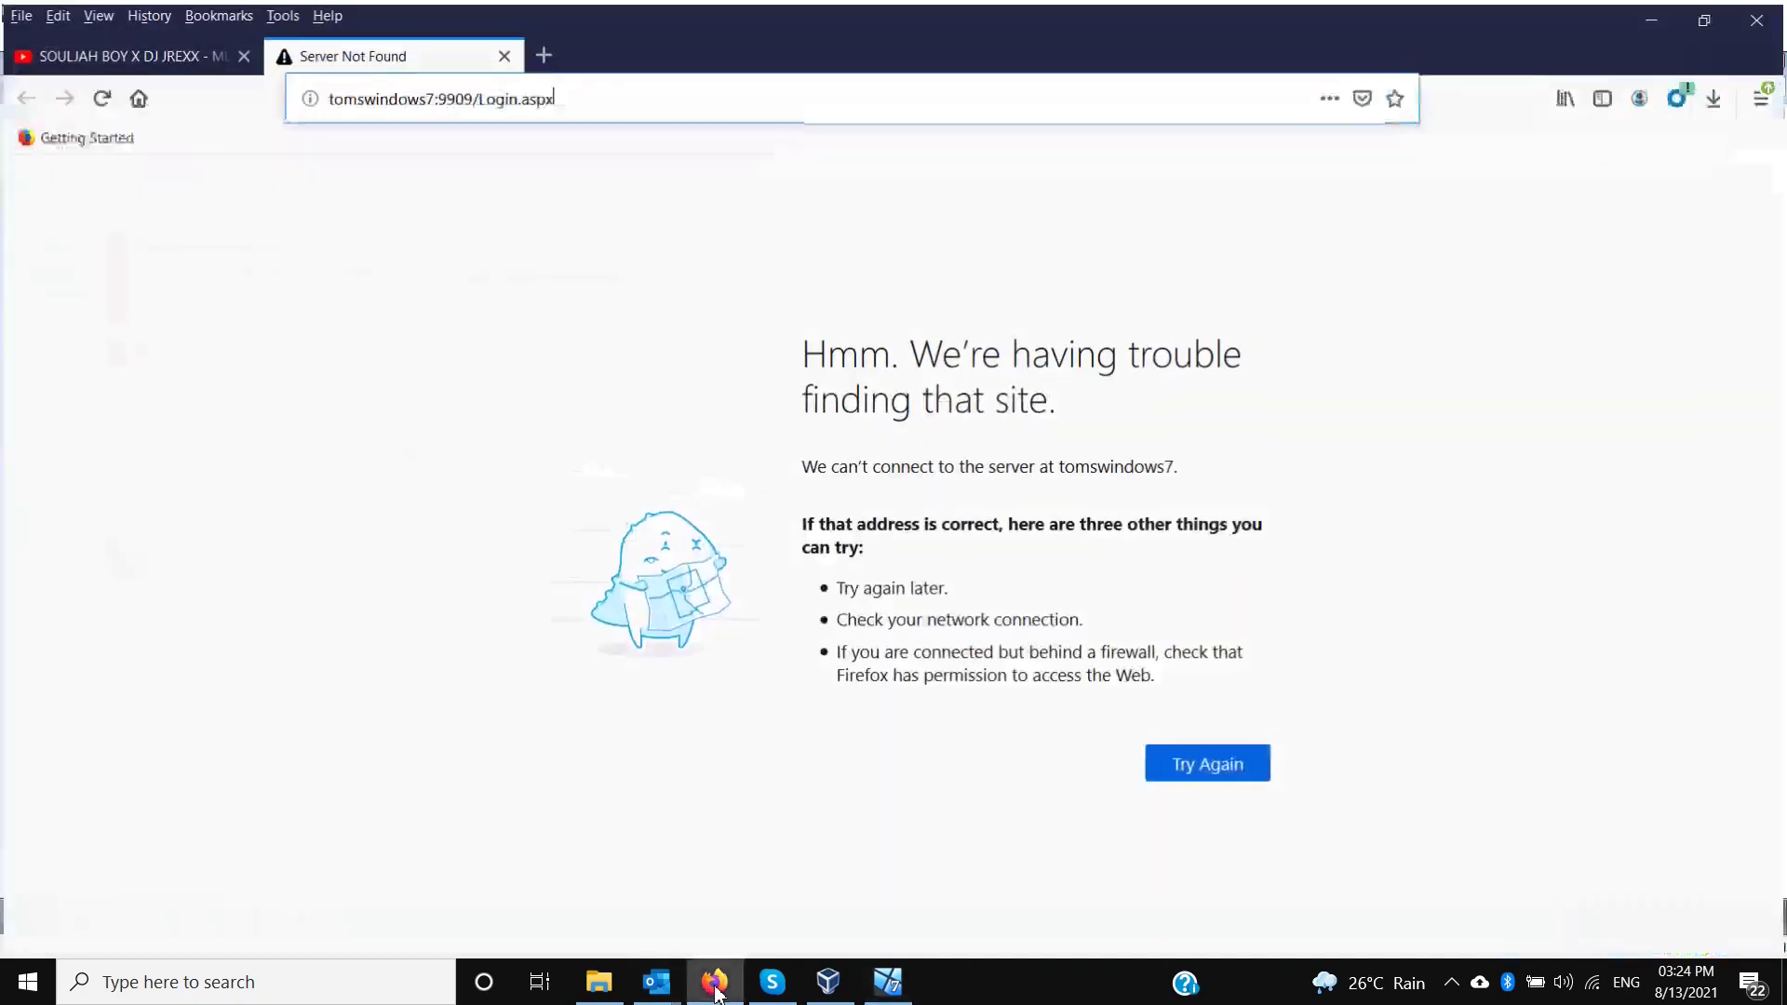
pyautogui.click(618, 98)
pyautogui.hotkey('alt', 'Tab')
pyautogui.click(25, 917)
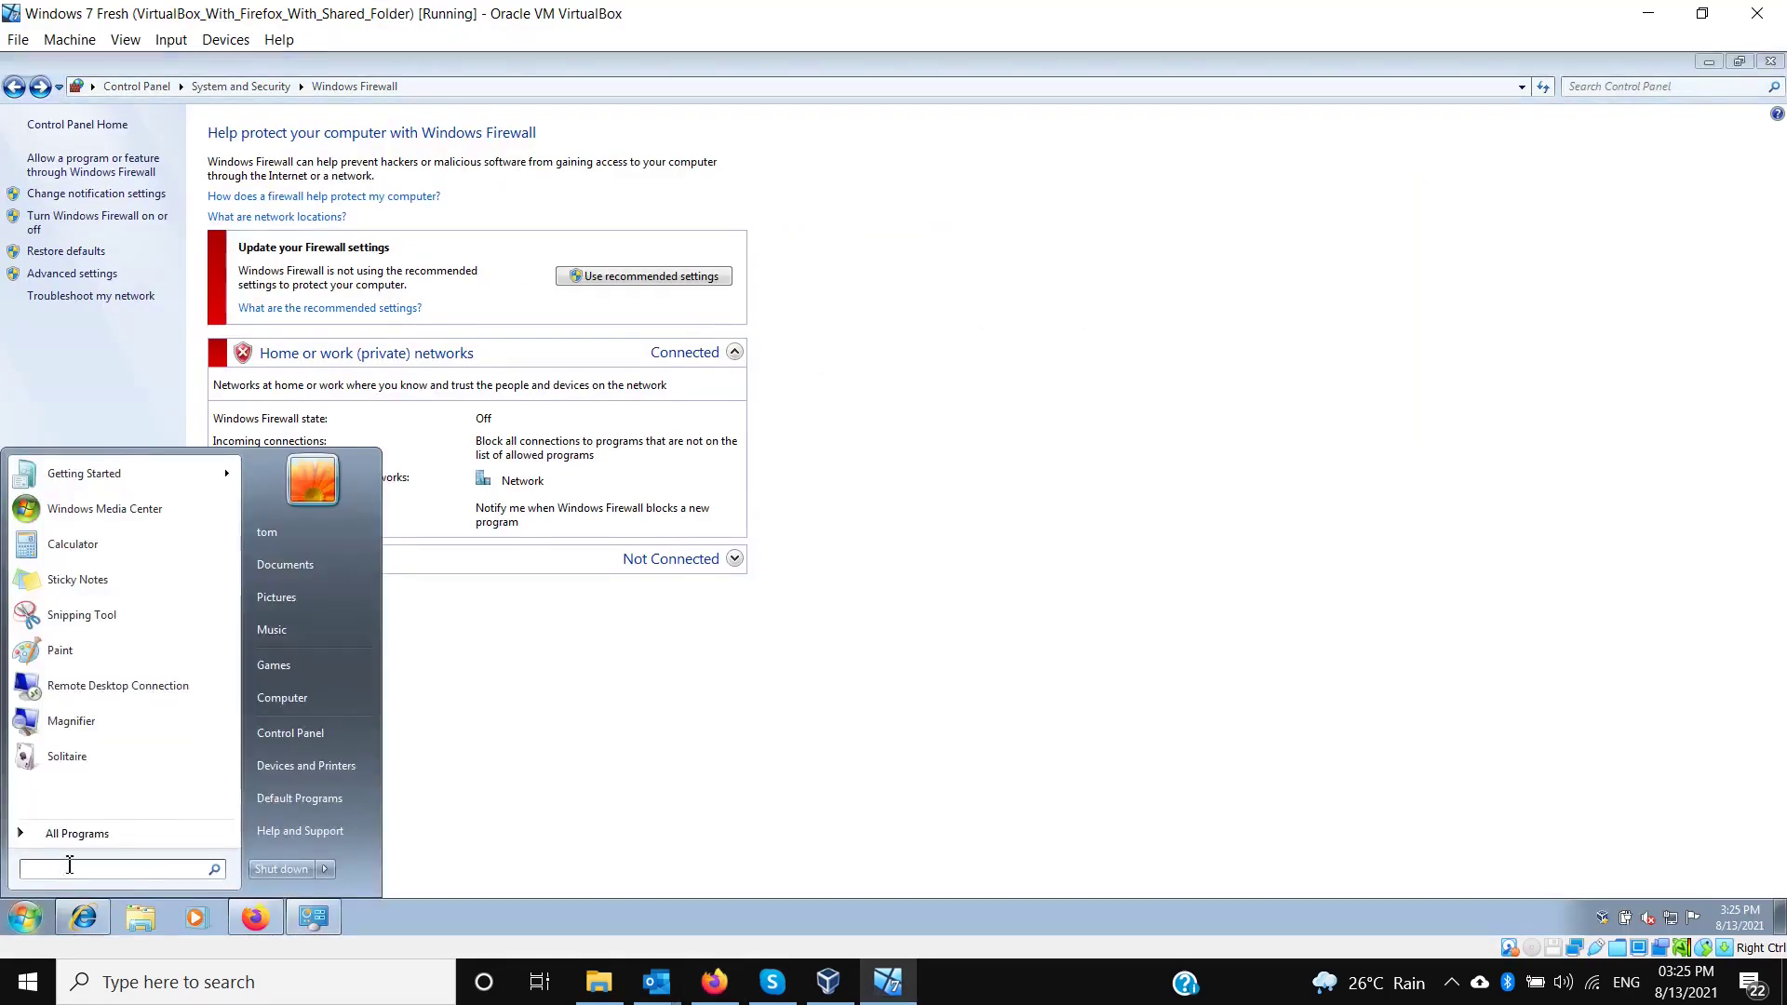
pyautogui.write('cmd')
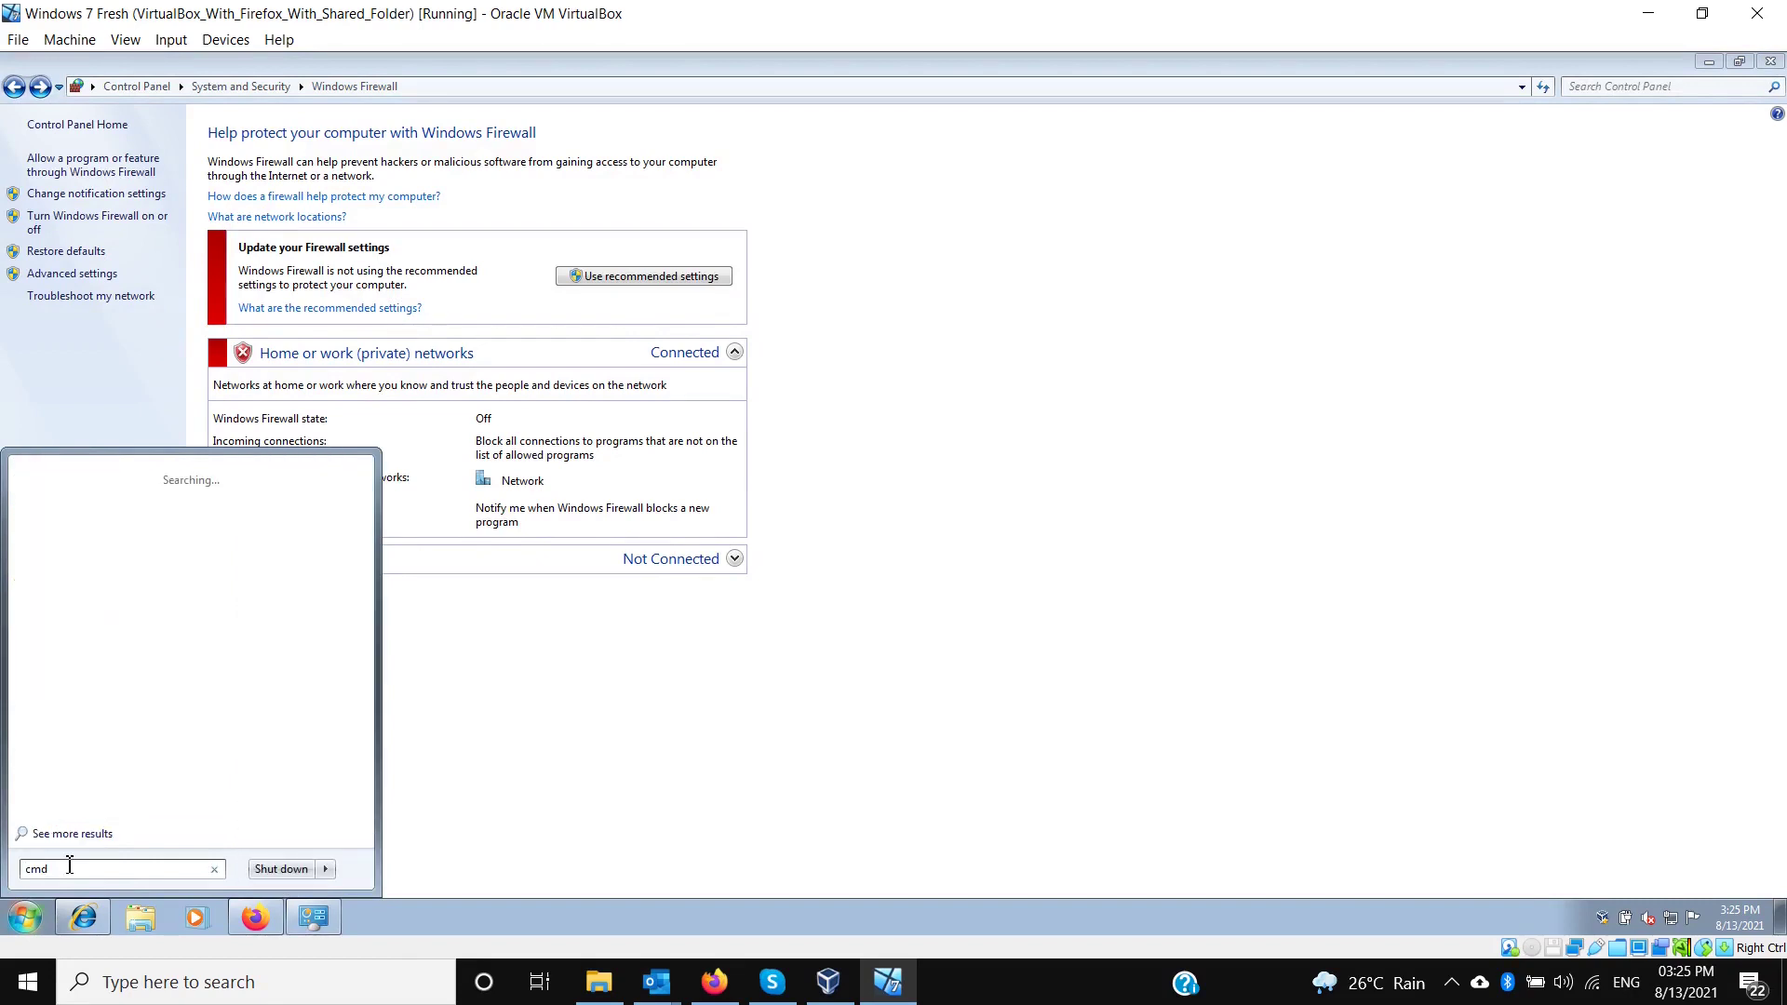
pyautogui.press('Return')
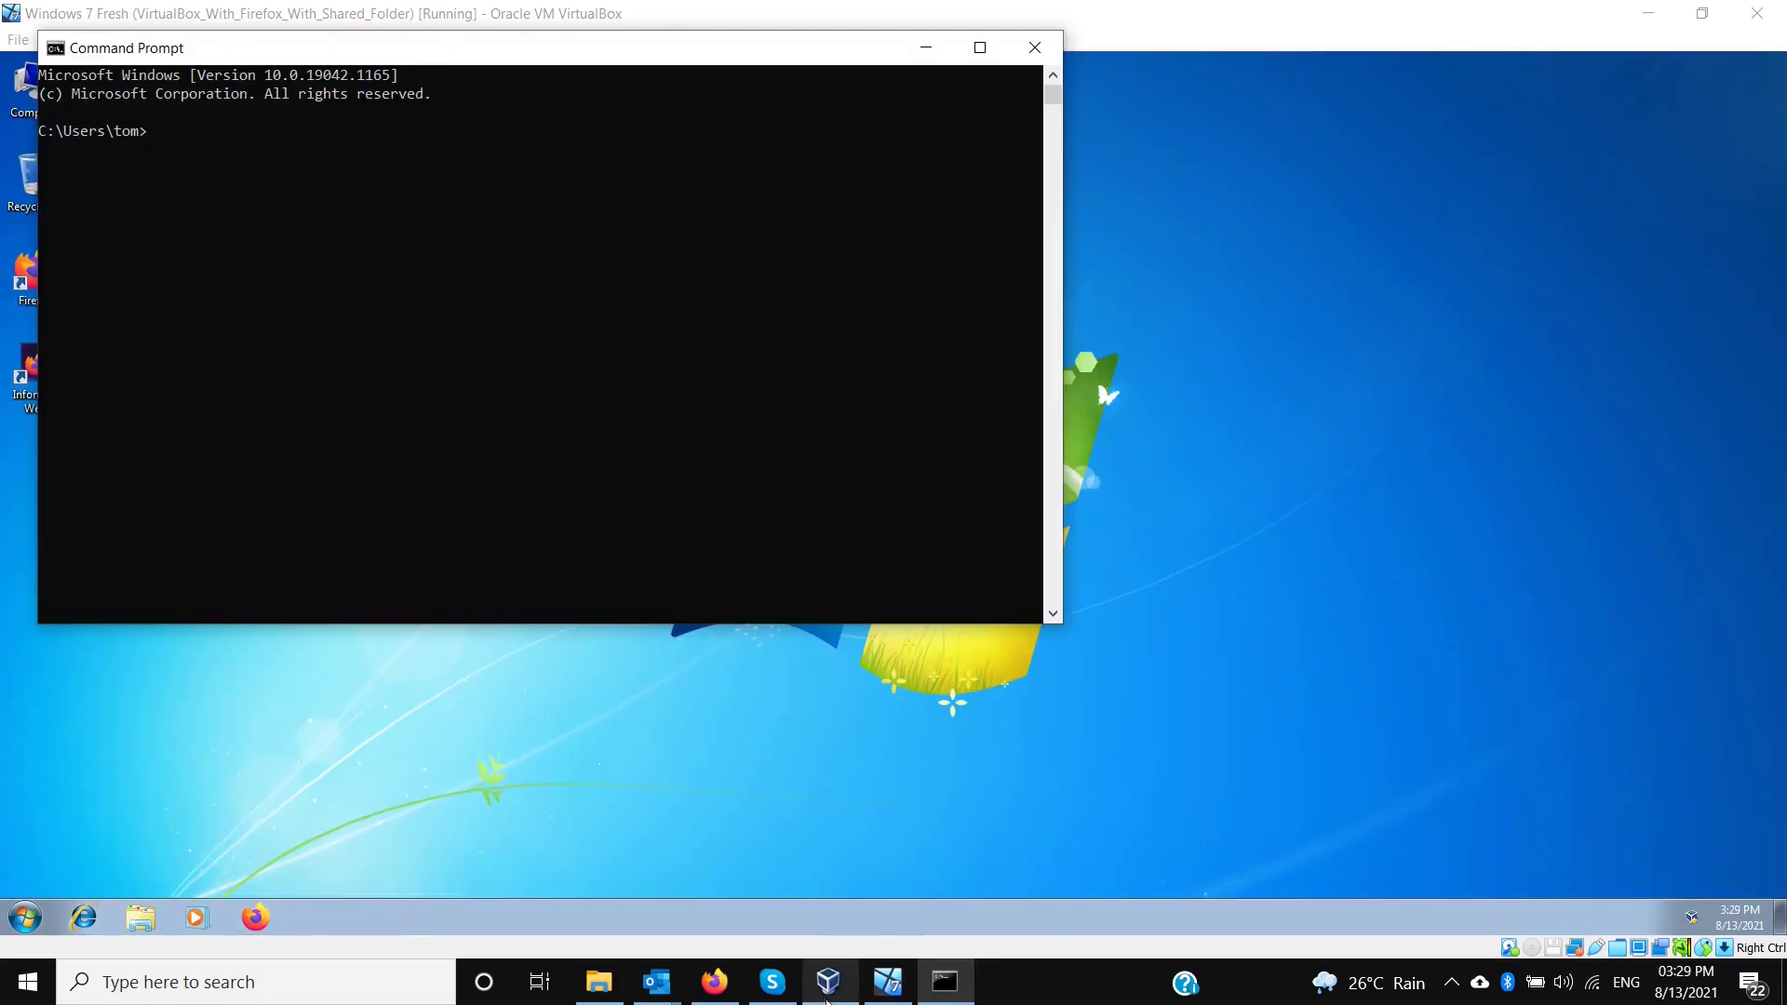
# Copy the computer name tomswindows7 from the CMS login address in the host's Firefox and return to the host's Command Prompt
pyautogui.click(715, 985)
pyautogui.click(434, 97)
pyautogui.doubleClick(422, 101)
pyautogui.press('super+c')
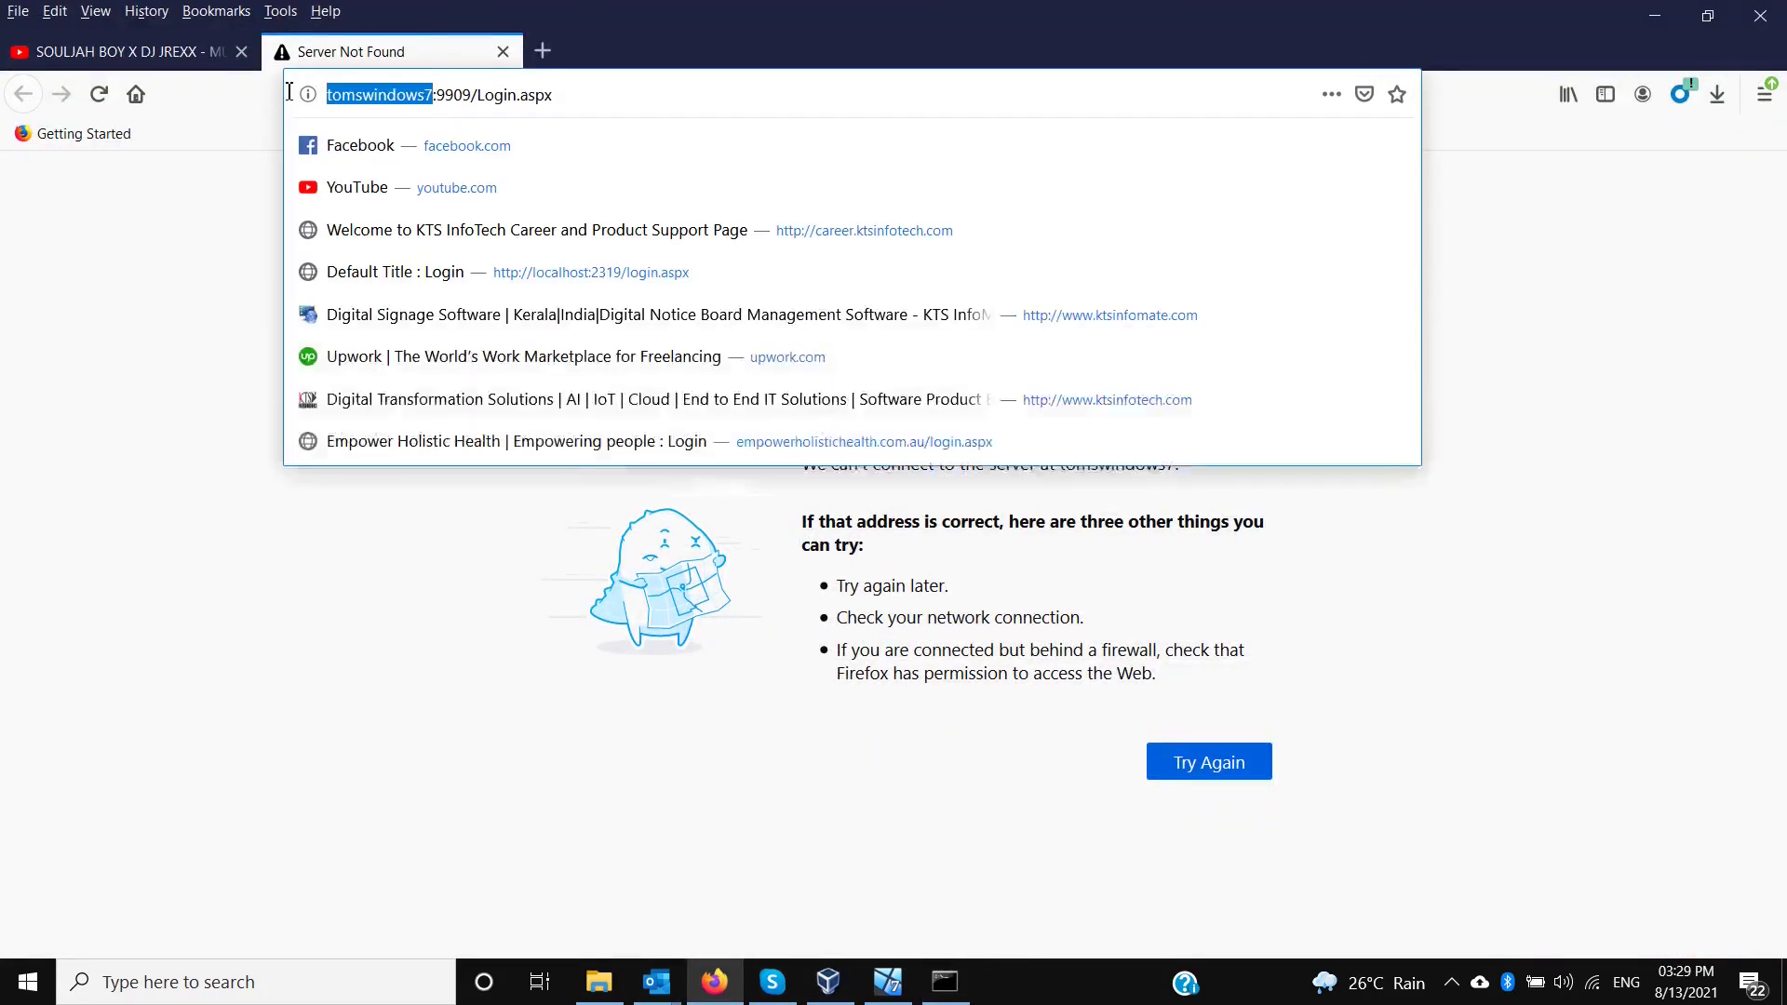
pyautogui.click(1655, 16)
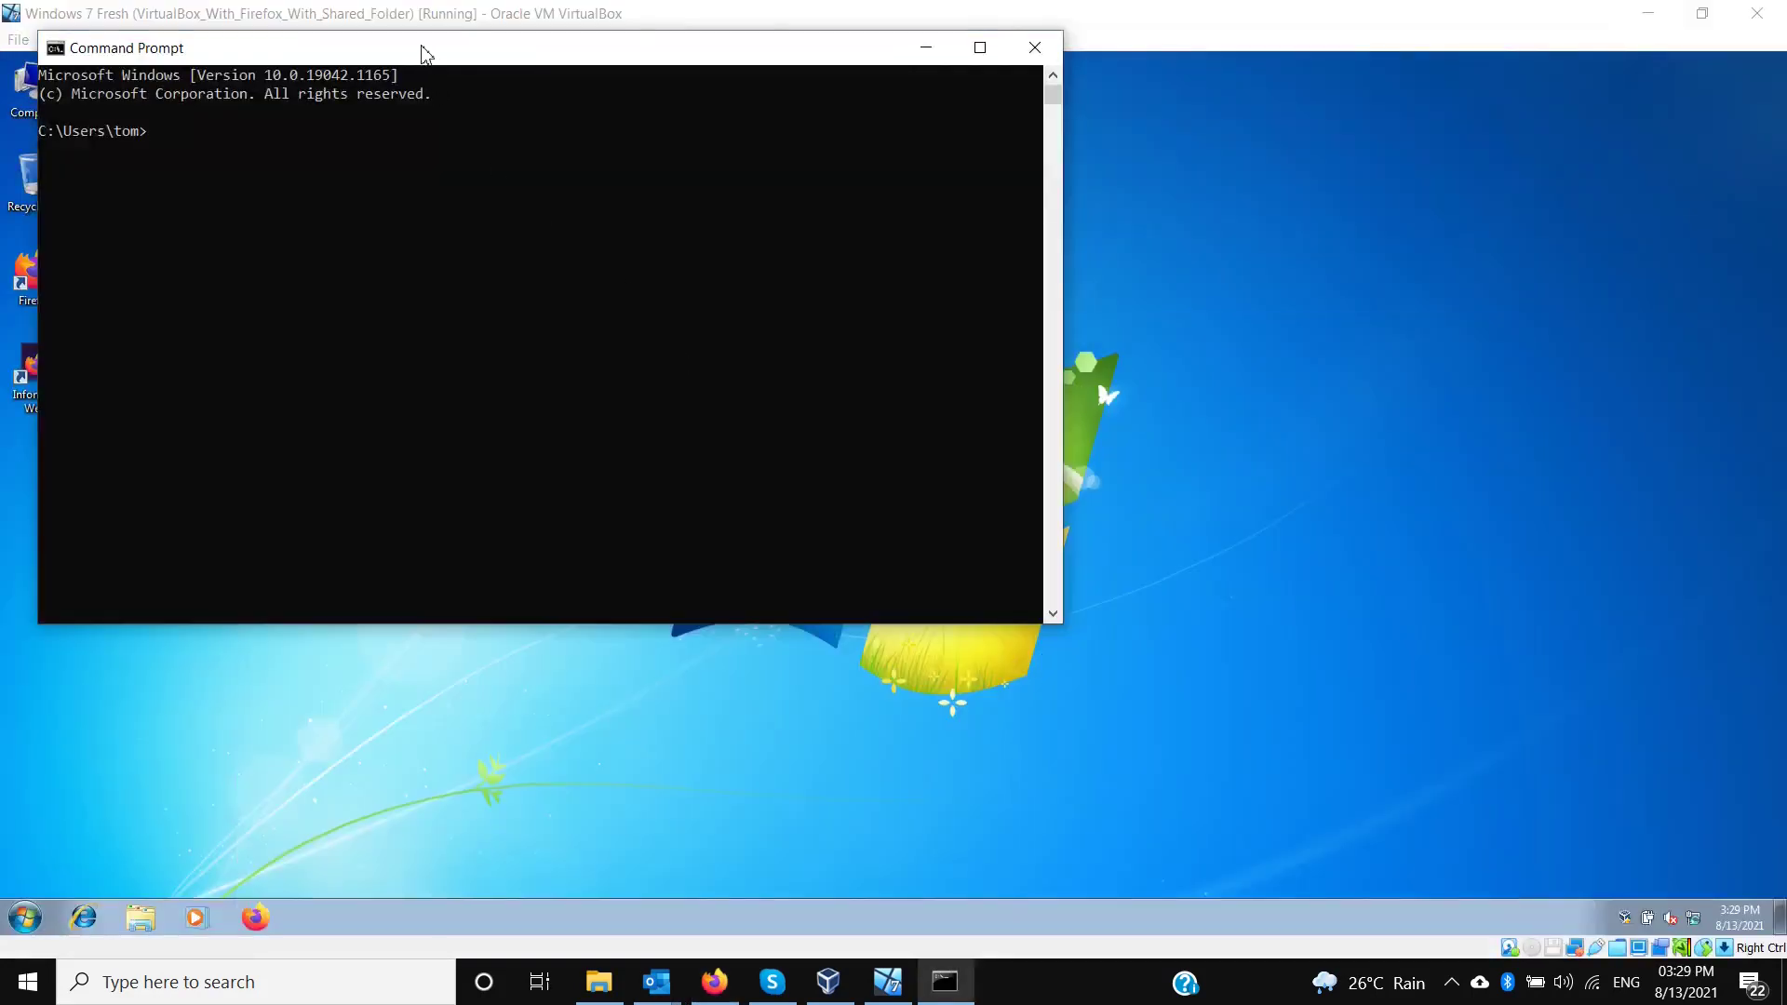
# Ping tomswindows7 from the host's Command Prompt, using the copied computer name
pyautogui.moveTo(424, 54); pyautogui.dragTo(674, 249)
pyautogui.write('ping')
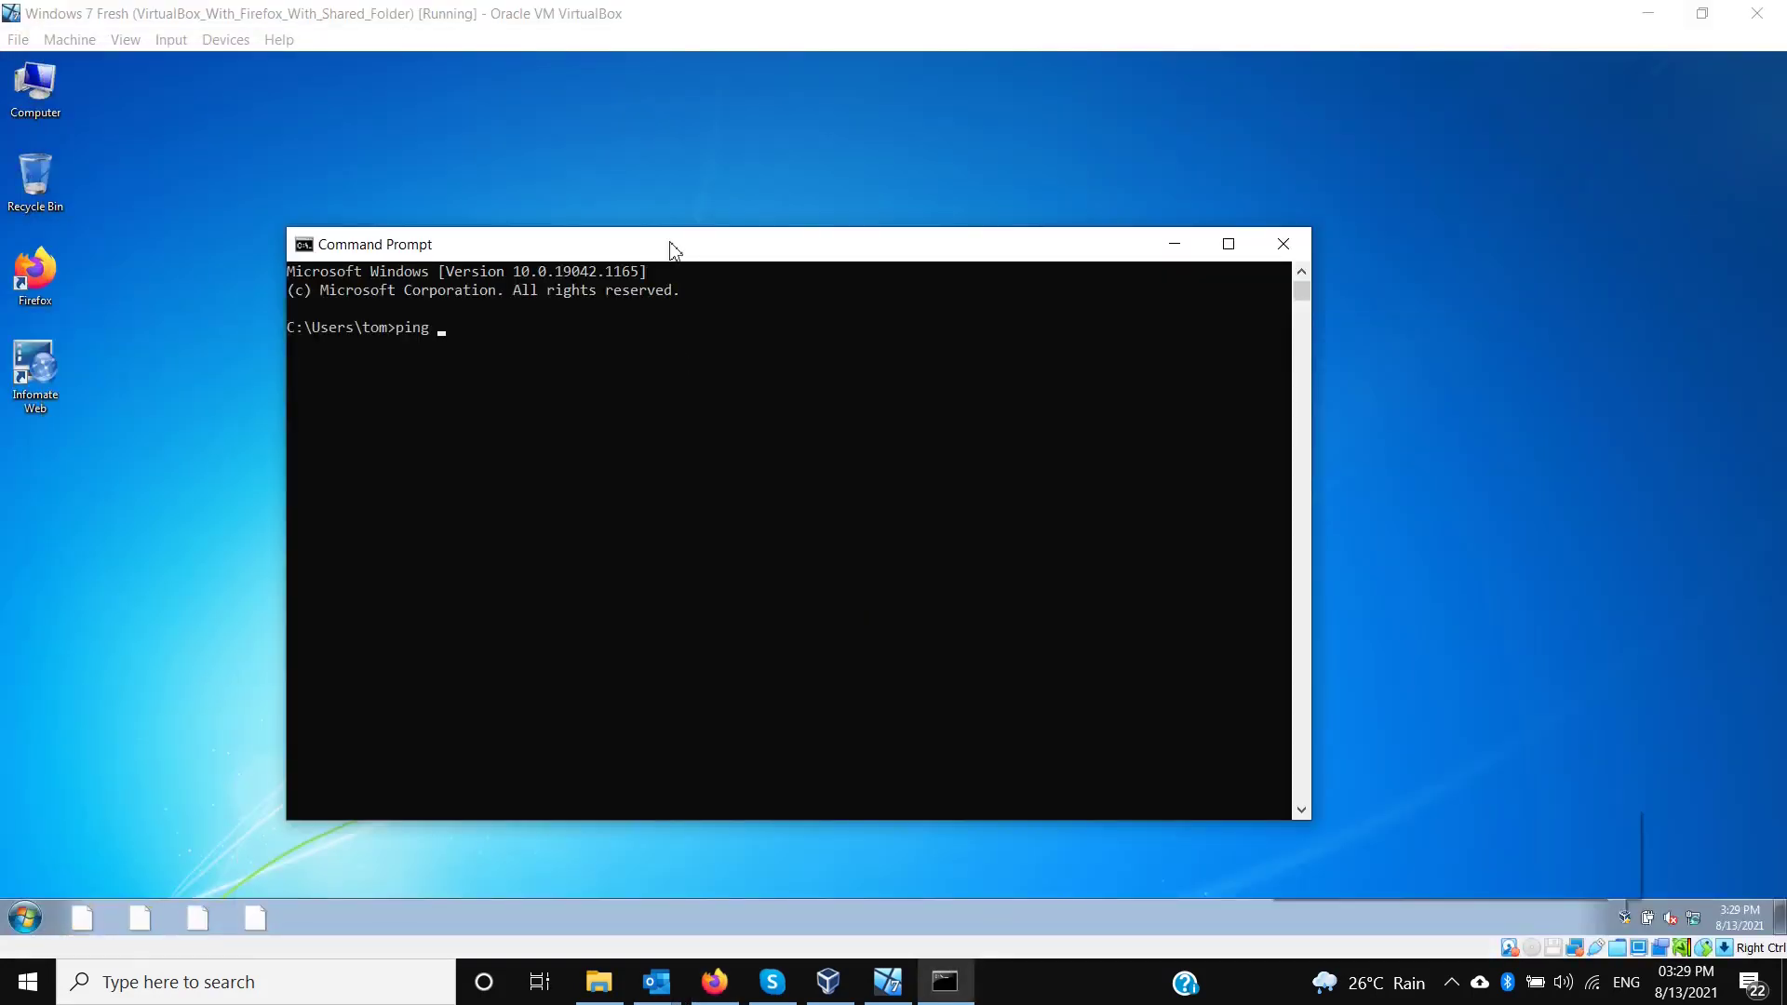
pyautogui.click(305, 246)
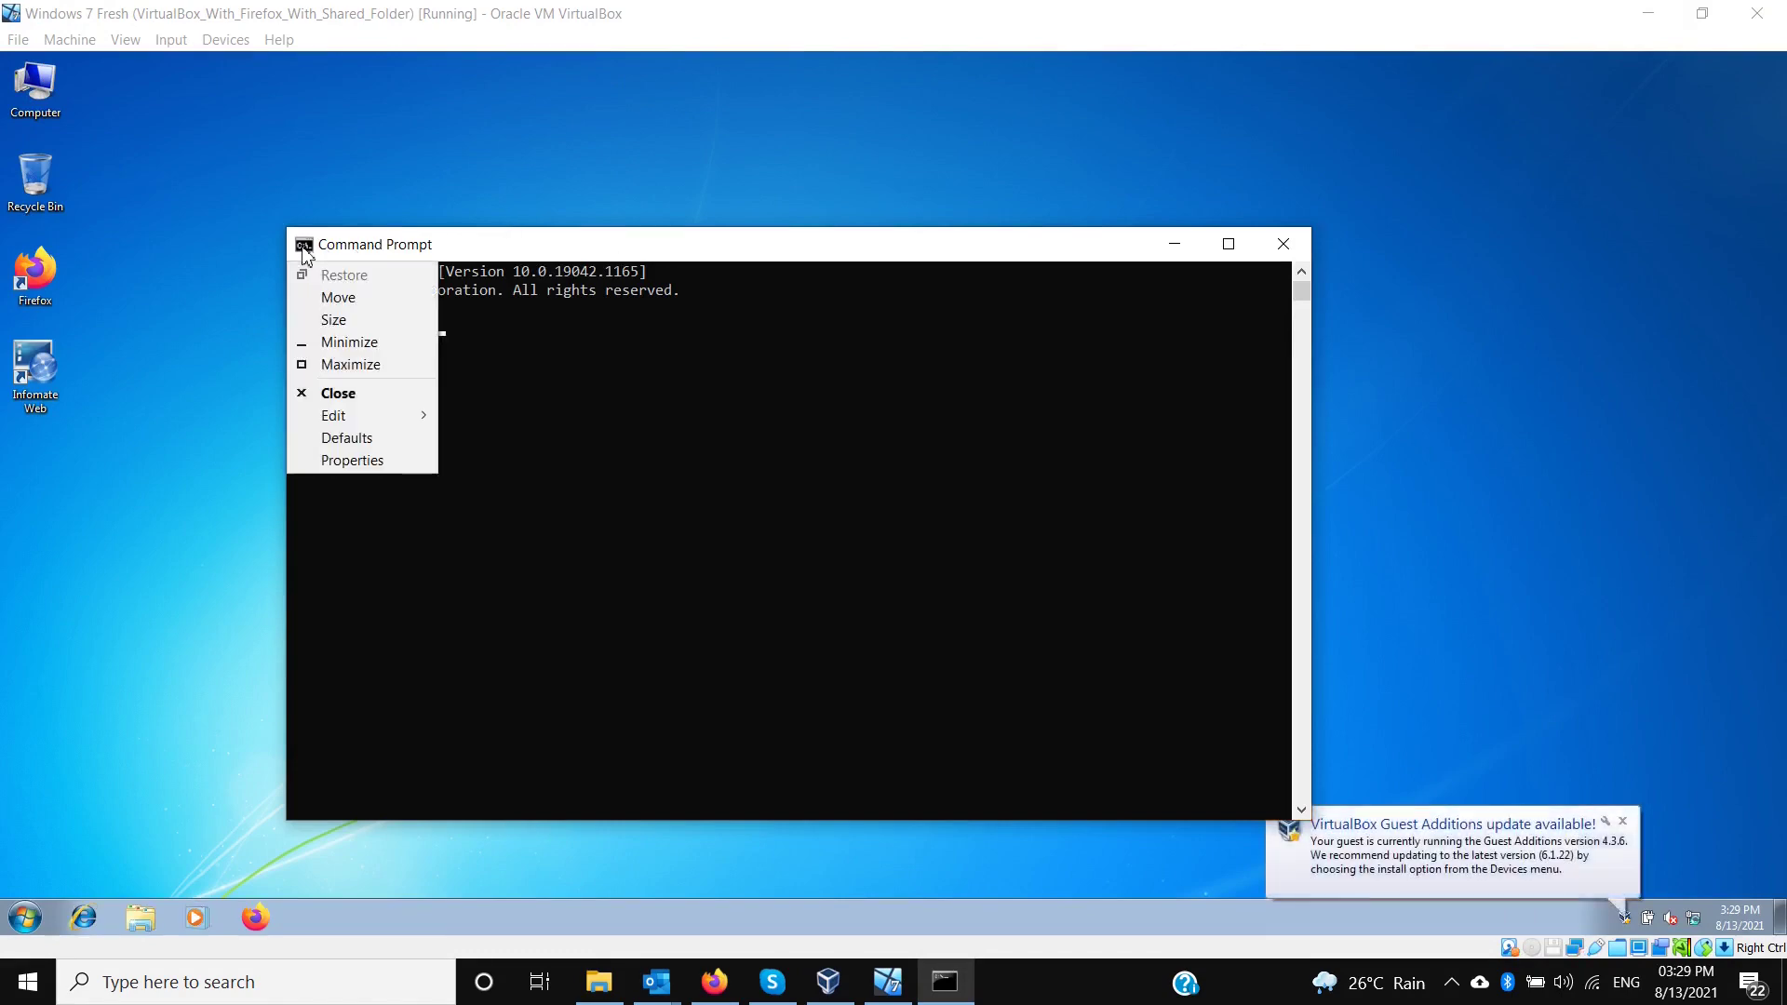
pyautogui.moveTo(367, 415)
pyautogui.click(484, 456)
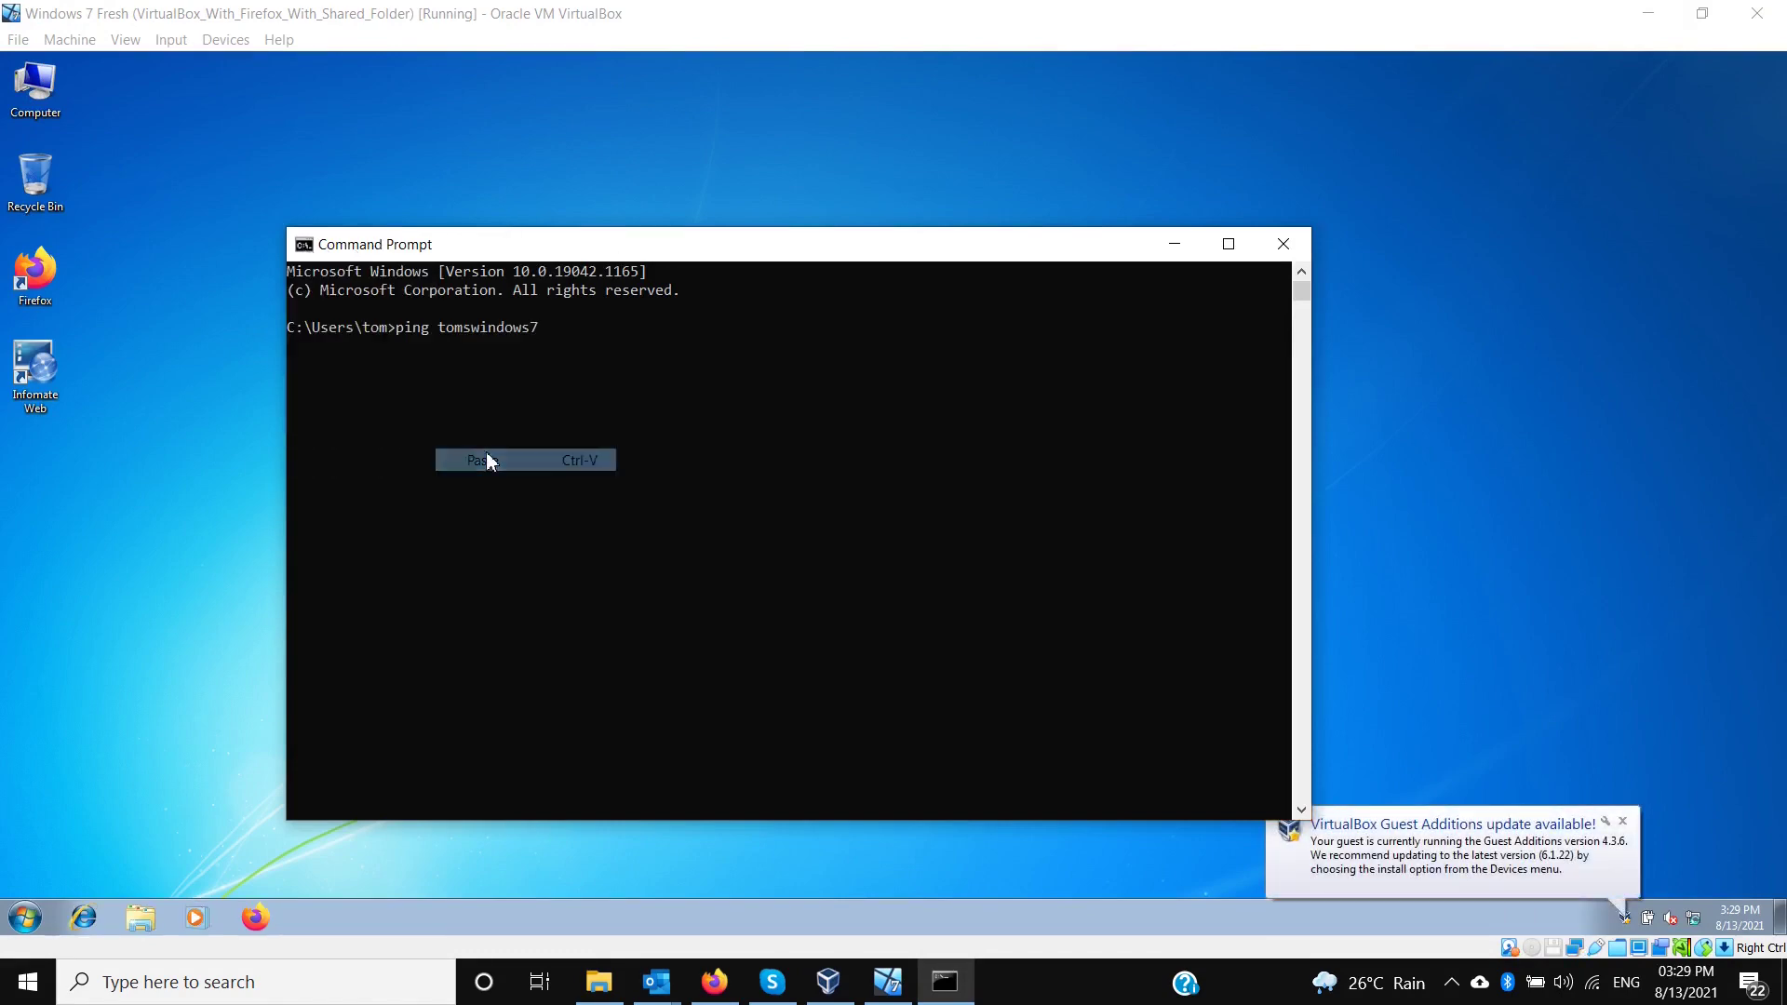
pyautogui.press('Return')
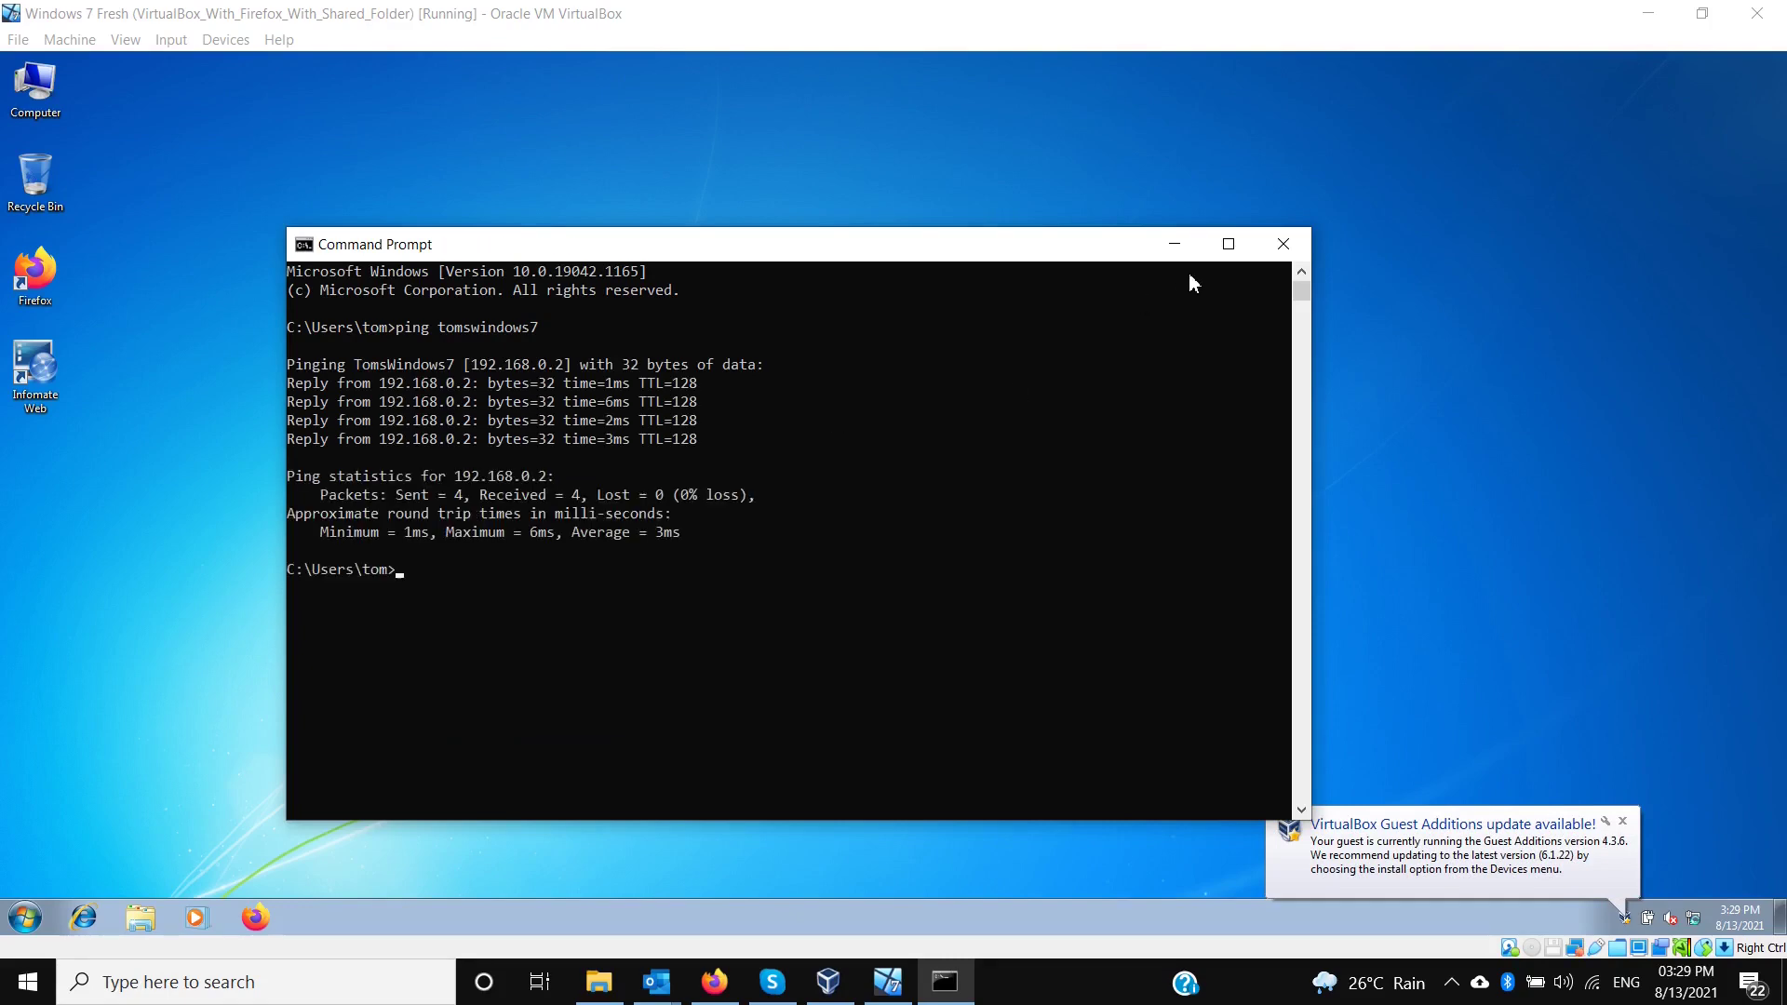
# Minimize the host's Command Prompt and the virtual machine, and return to the CMS login address in Firefox
pyautogui.click(1174, 243)
pyautogui.click(1656, 11)
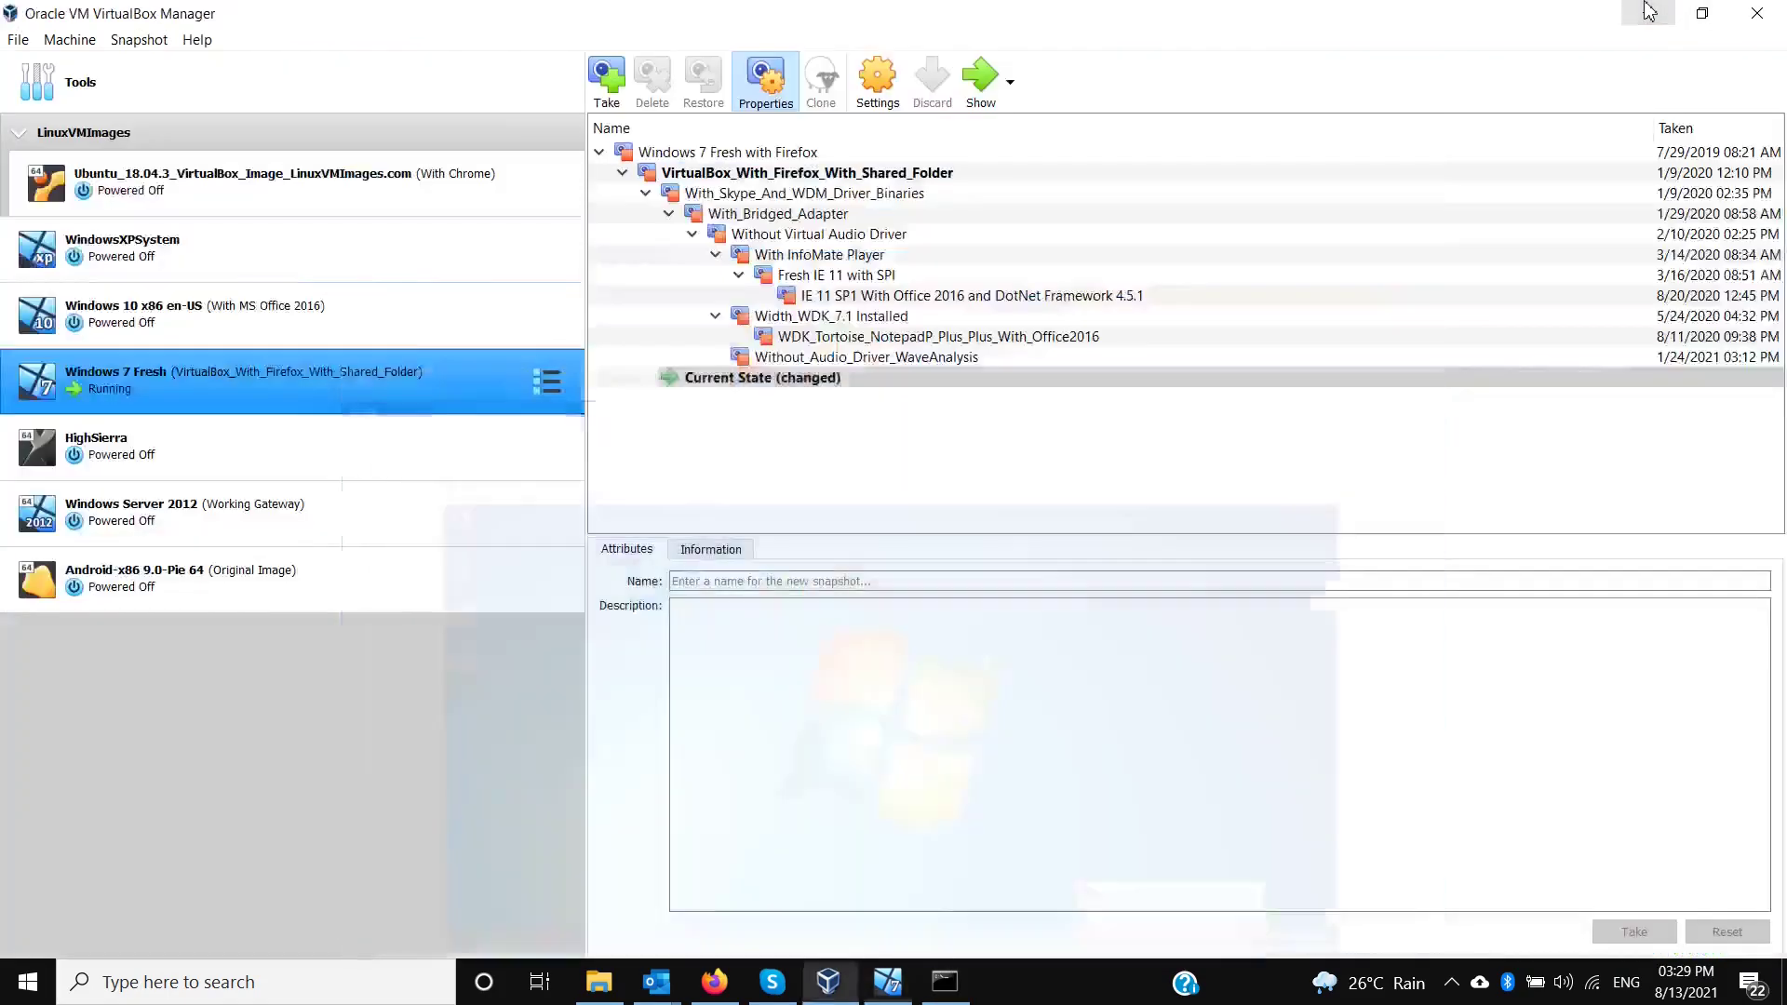
pyautogui.click(715, 980)
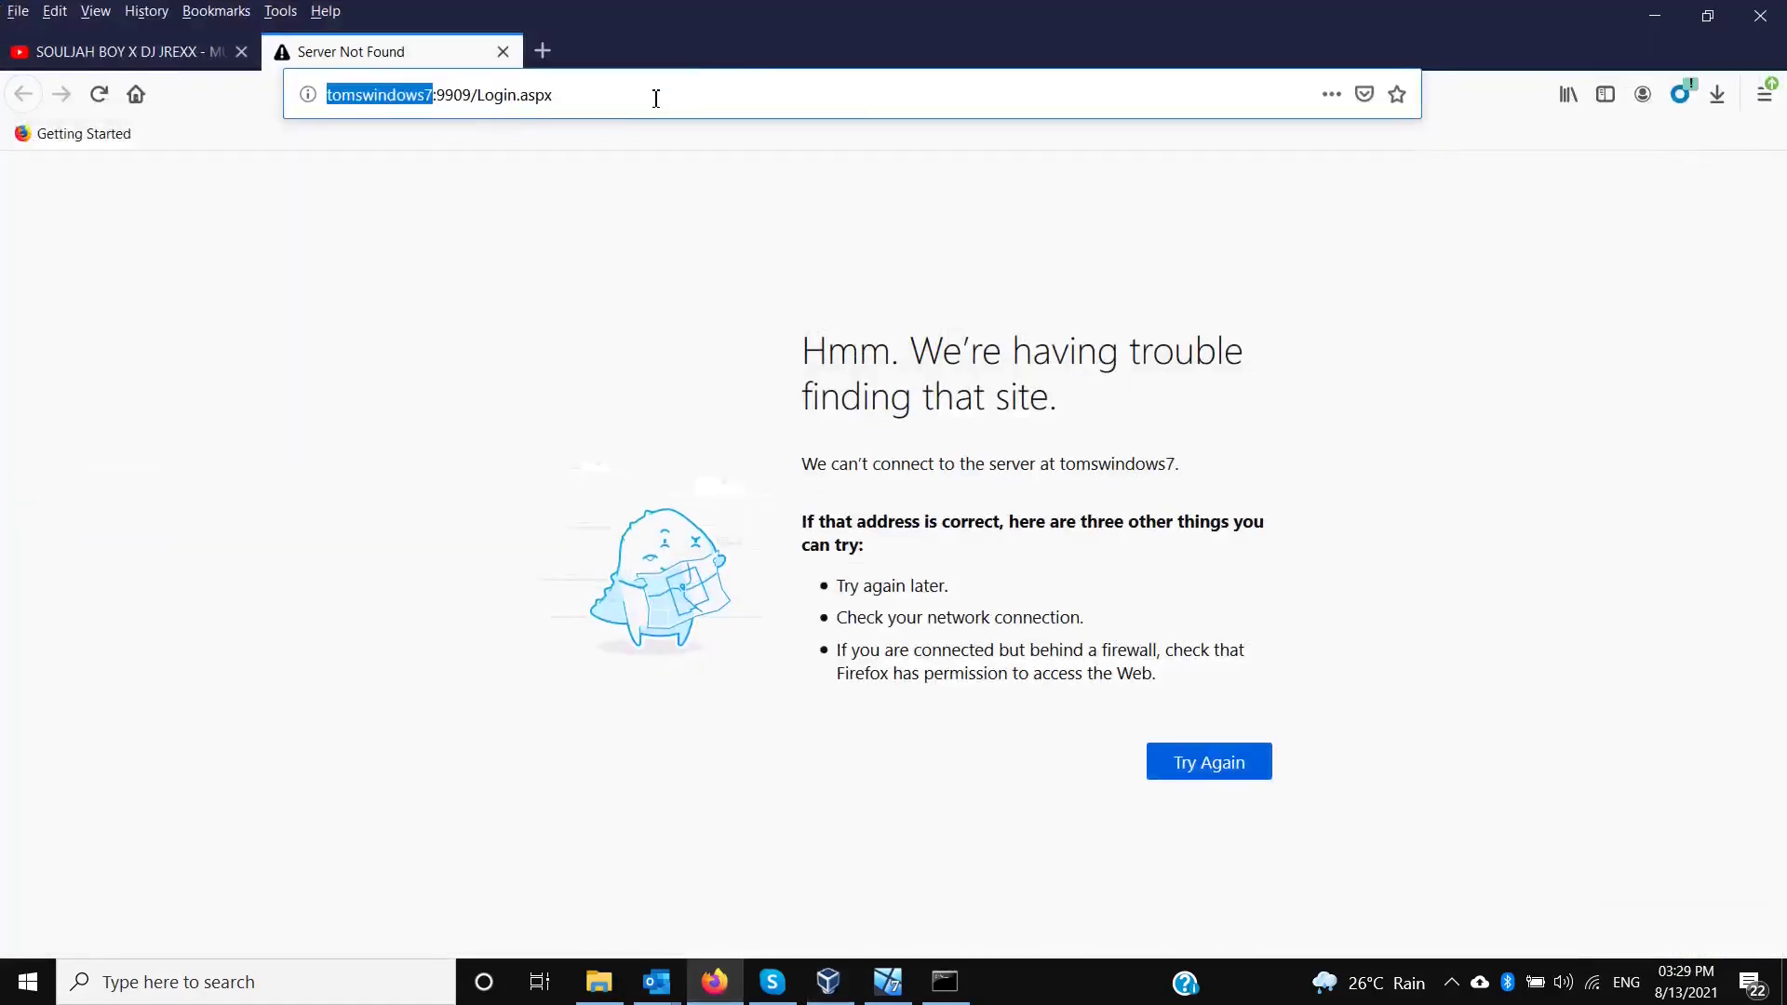
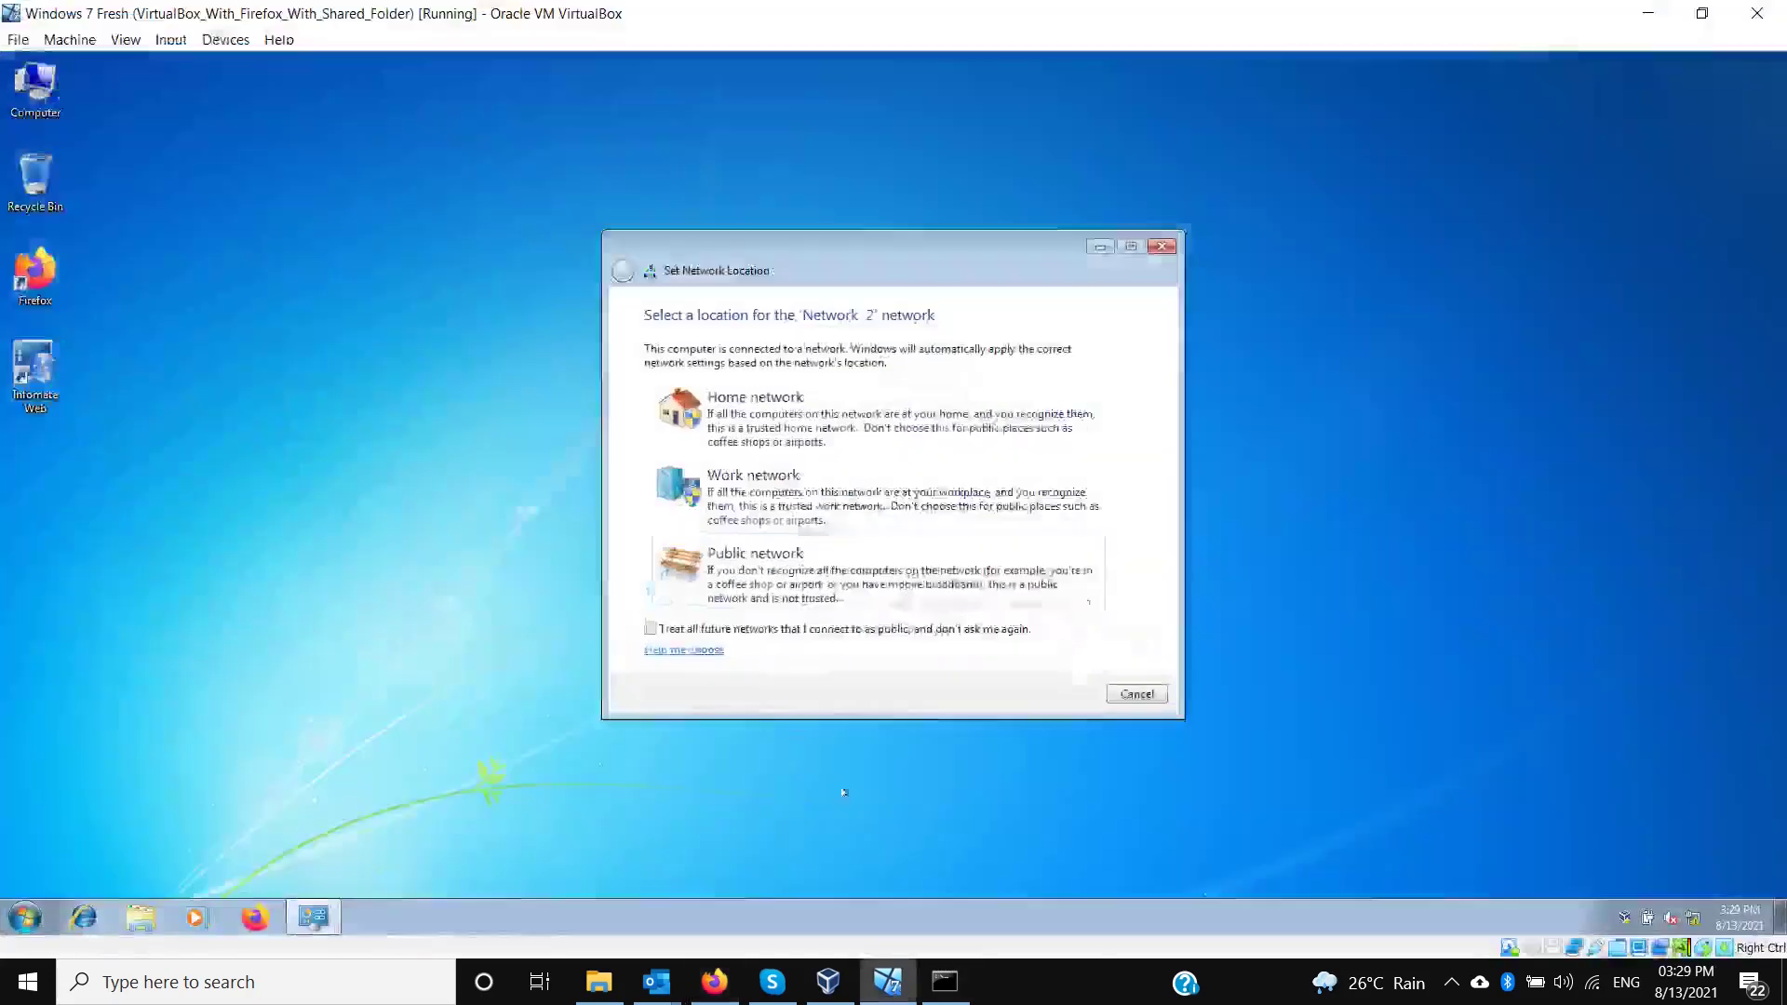
# Dismiss the network location prompt in the Windows 7 virtual machine and run ipconfig in a command prompt to look up its IP address
pyautogui.click(1162, 247)
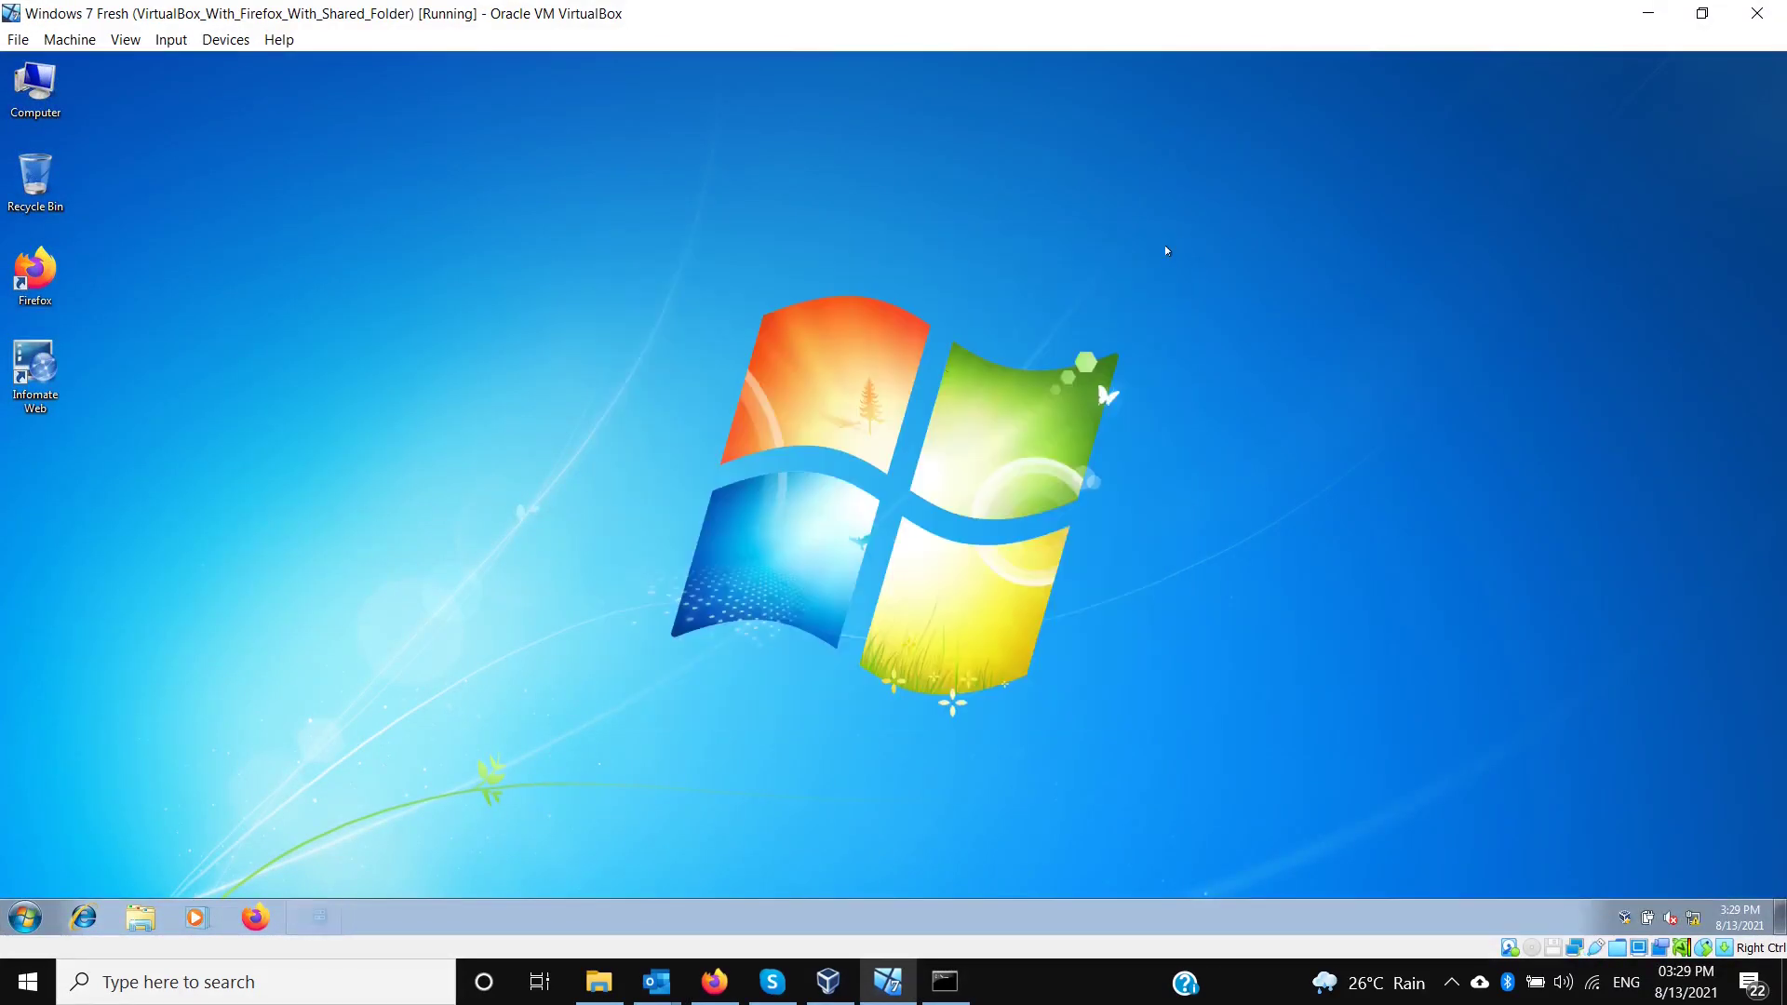
pyautogui.click(25, 917)
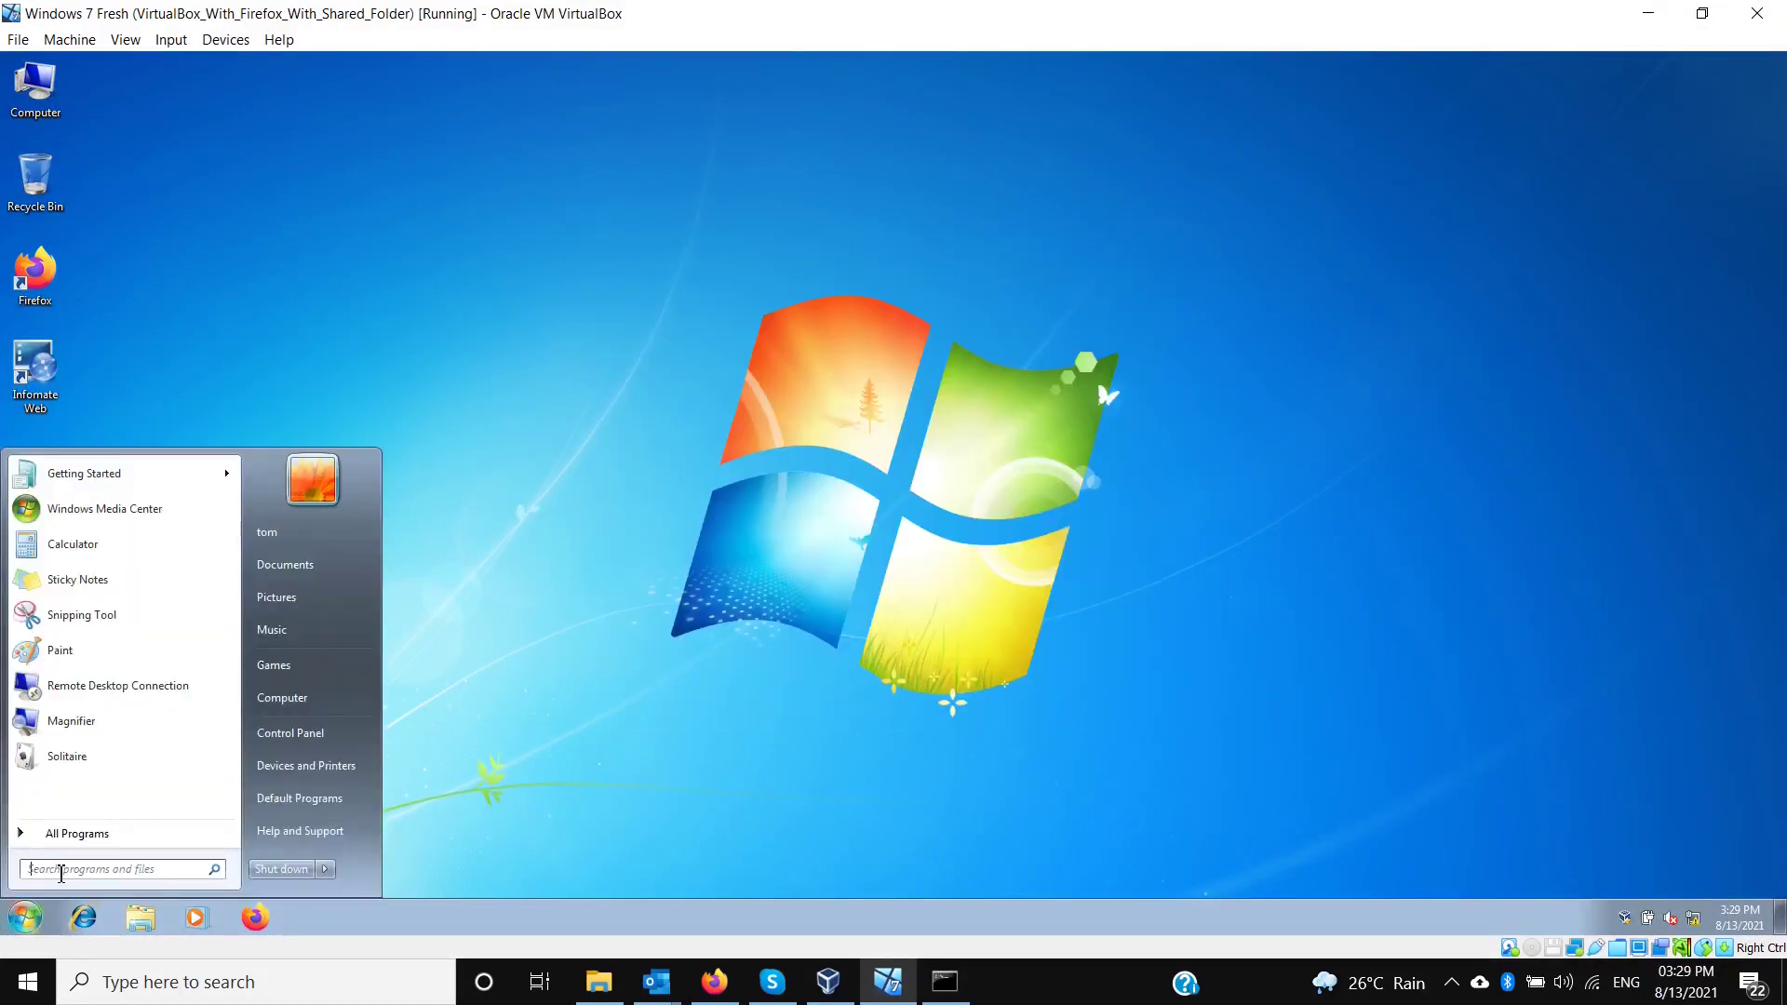
pyautogui.write('cmd')
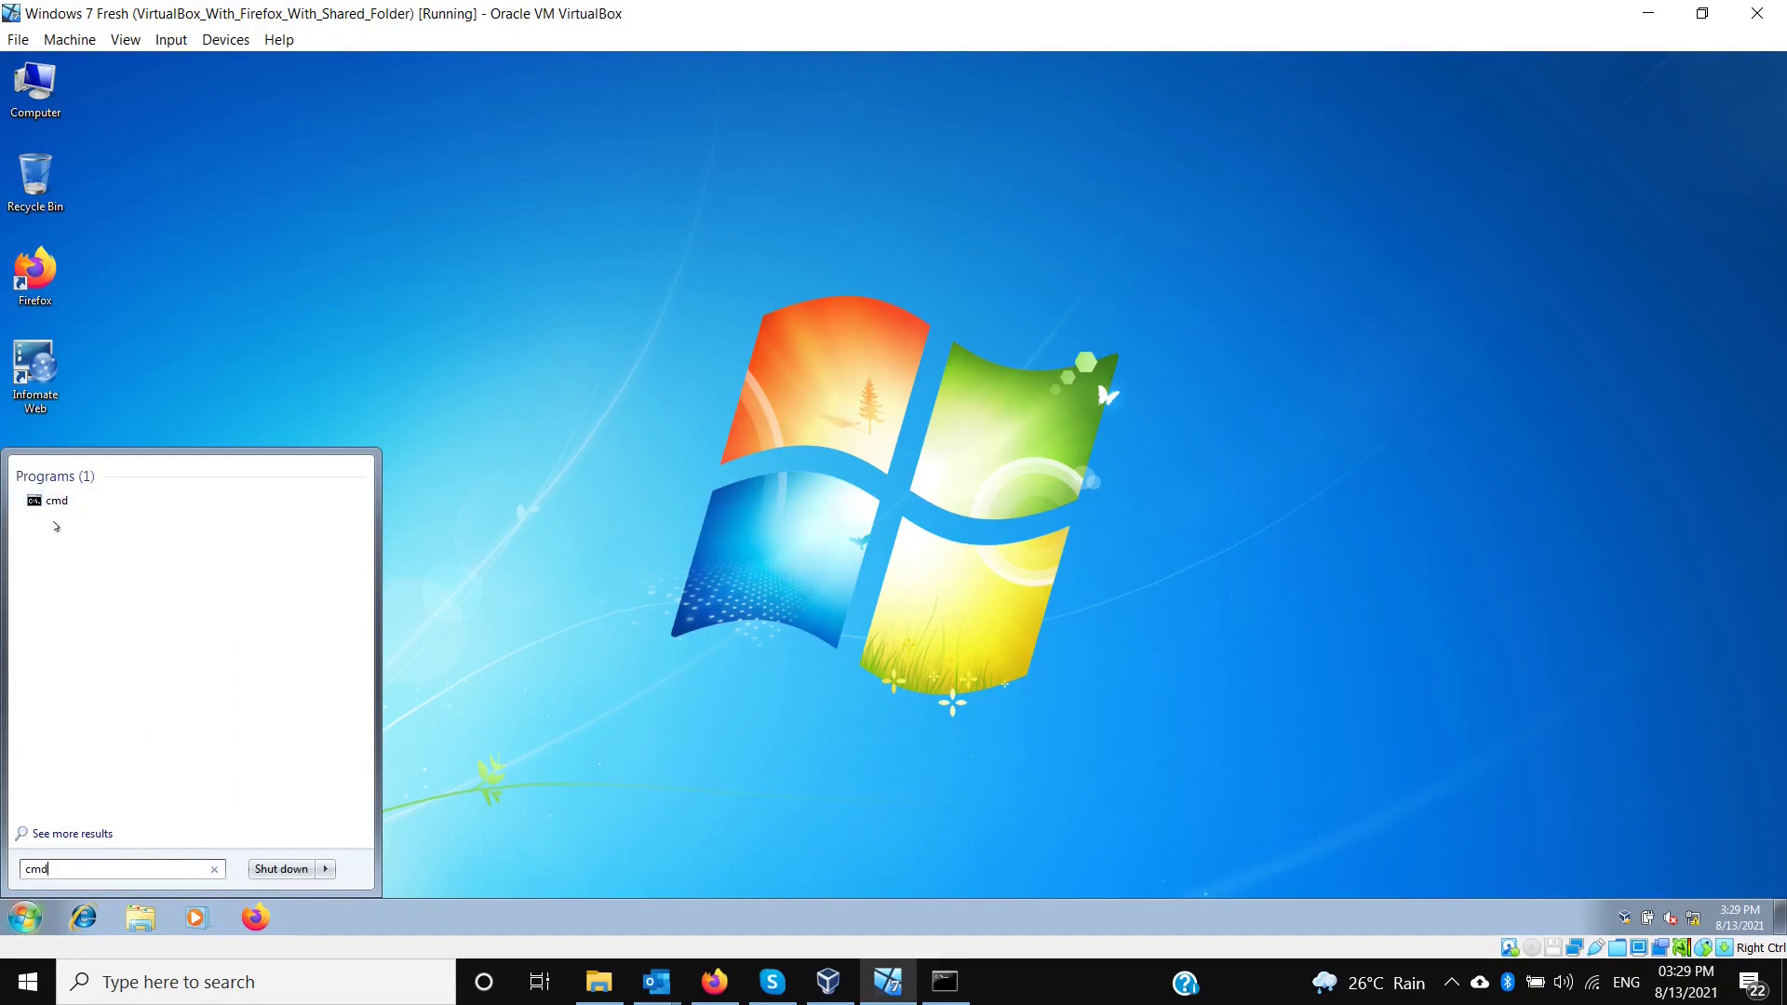
pyautogui.click(40, 500)
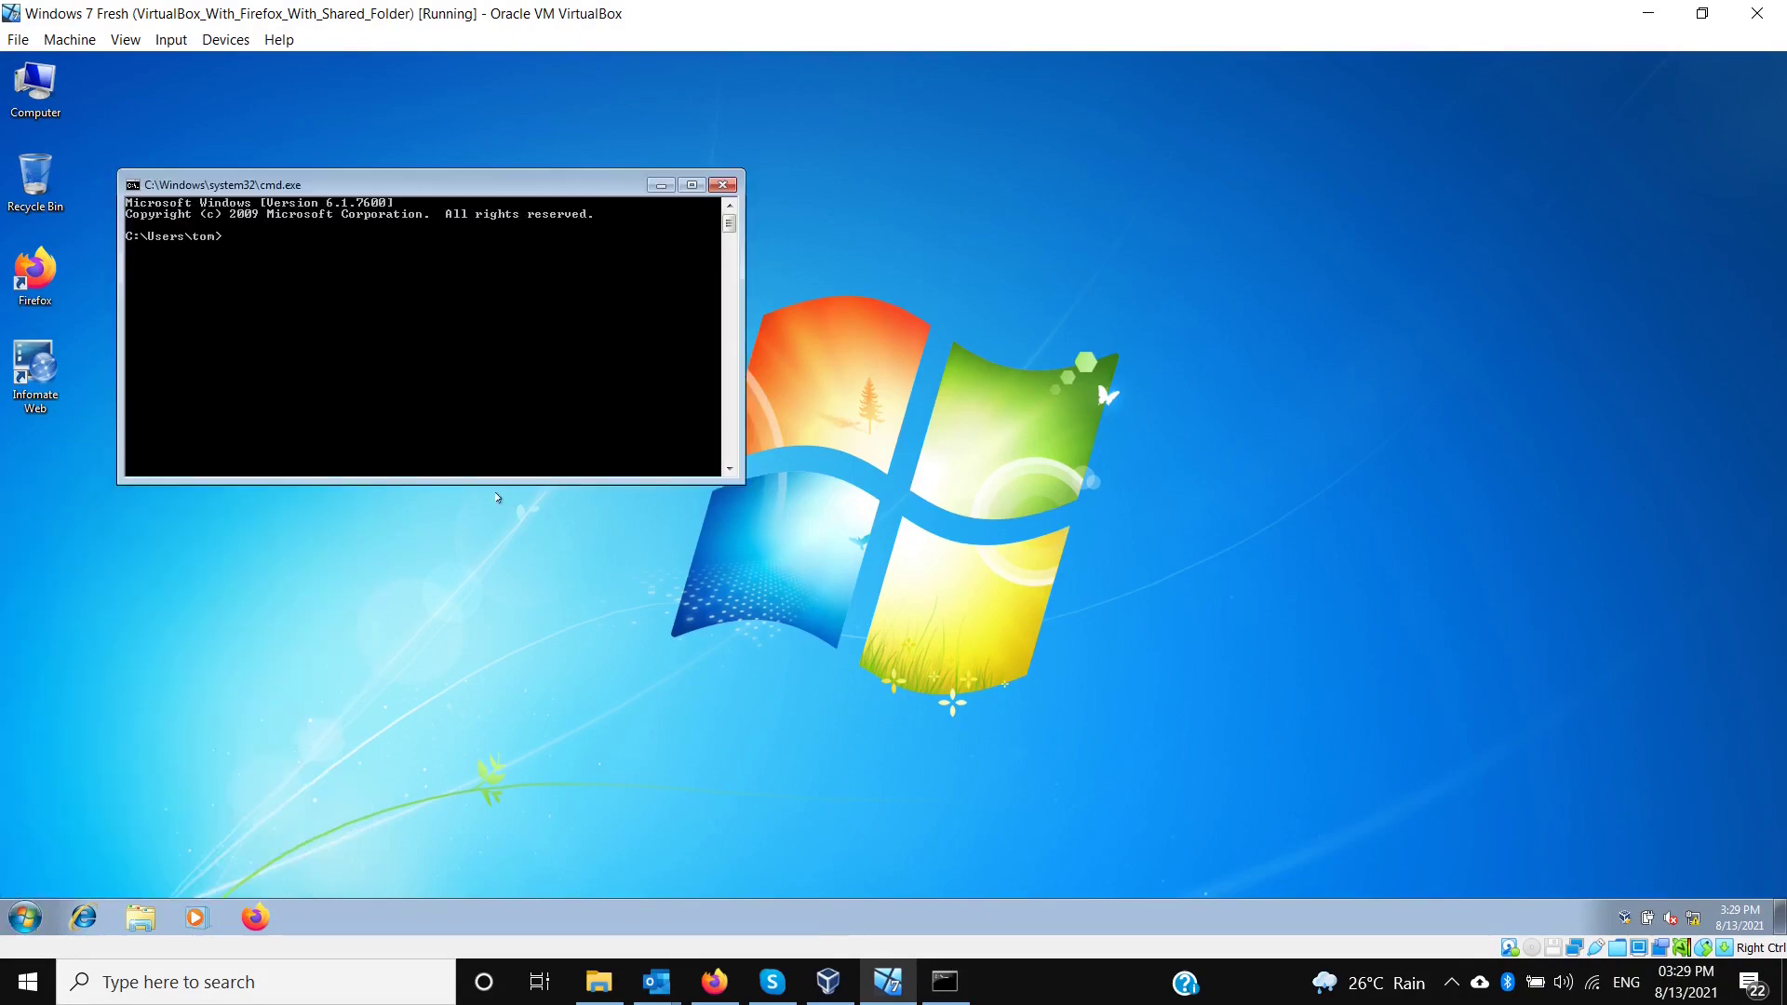
pyautogui.moveTo(282, 184); pyautogui.dragTo(601, 279)
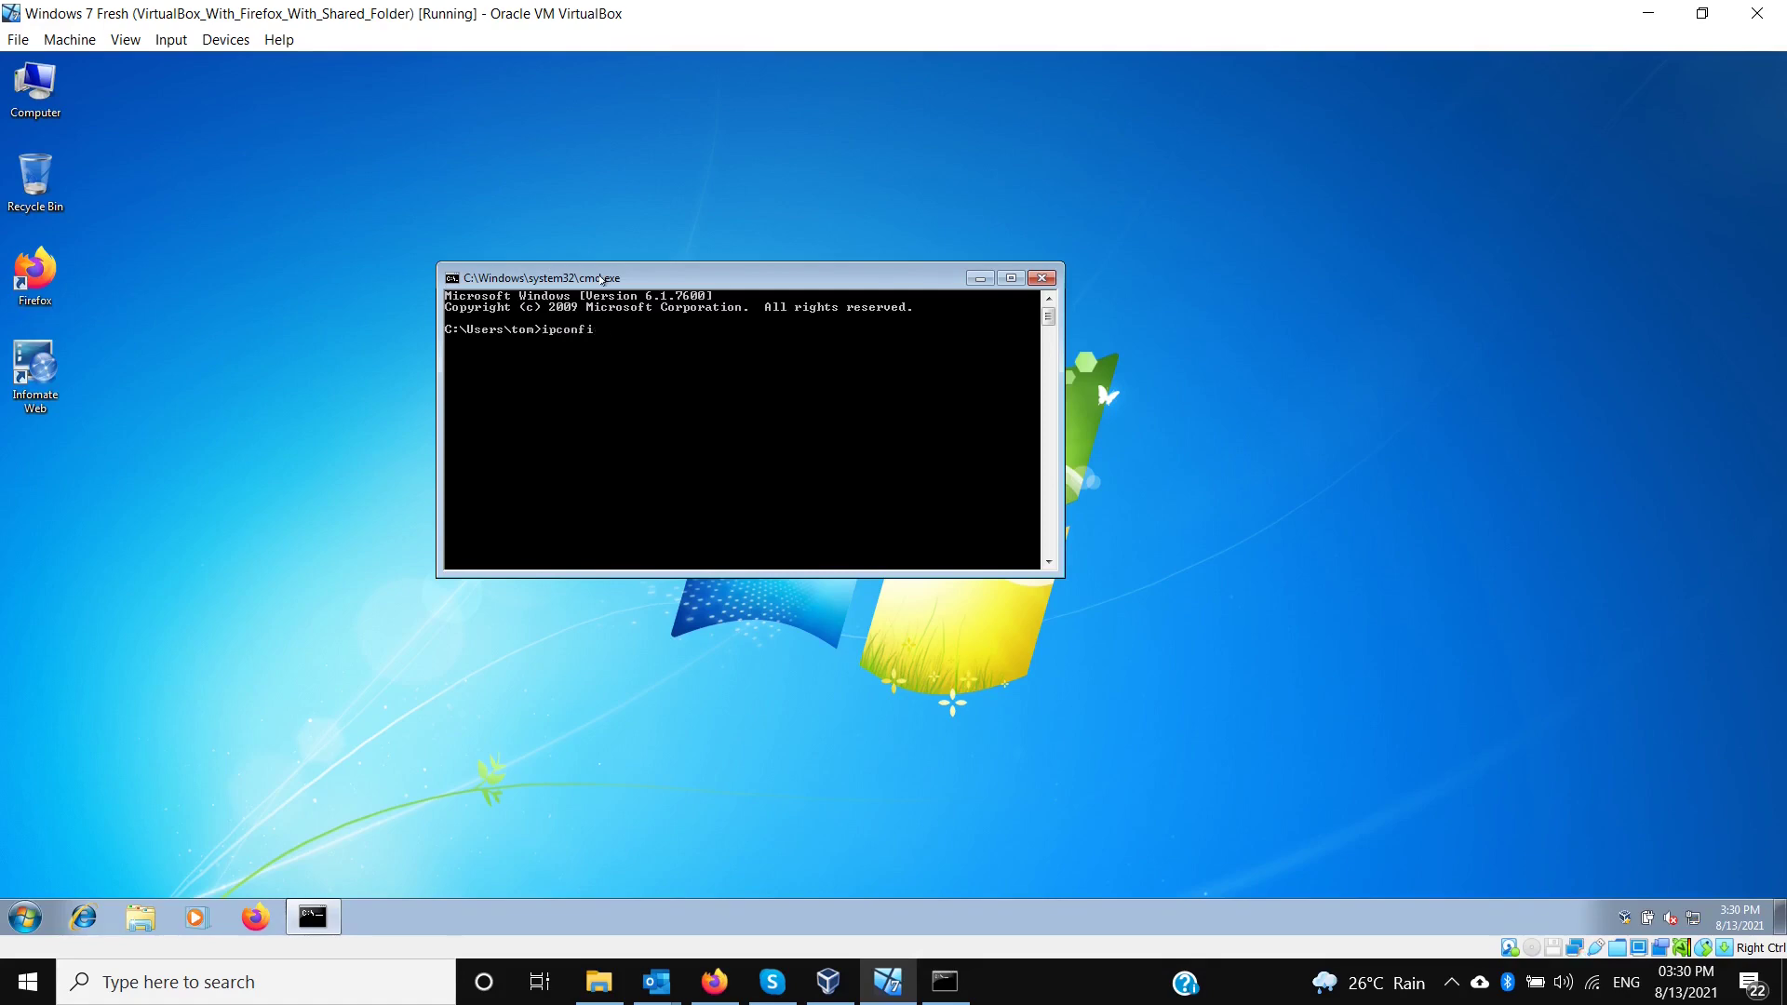
pyautogui.write('g')
pyautogui.press('Return')
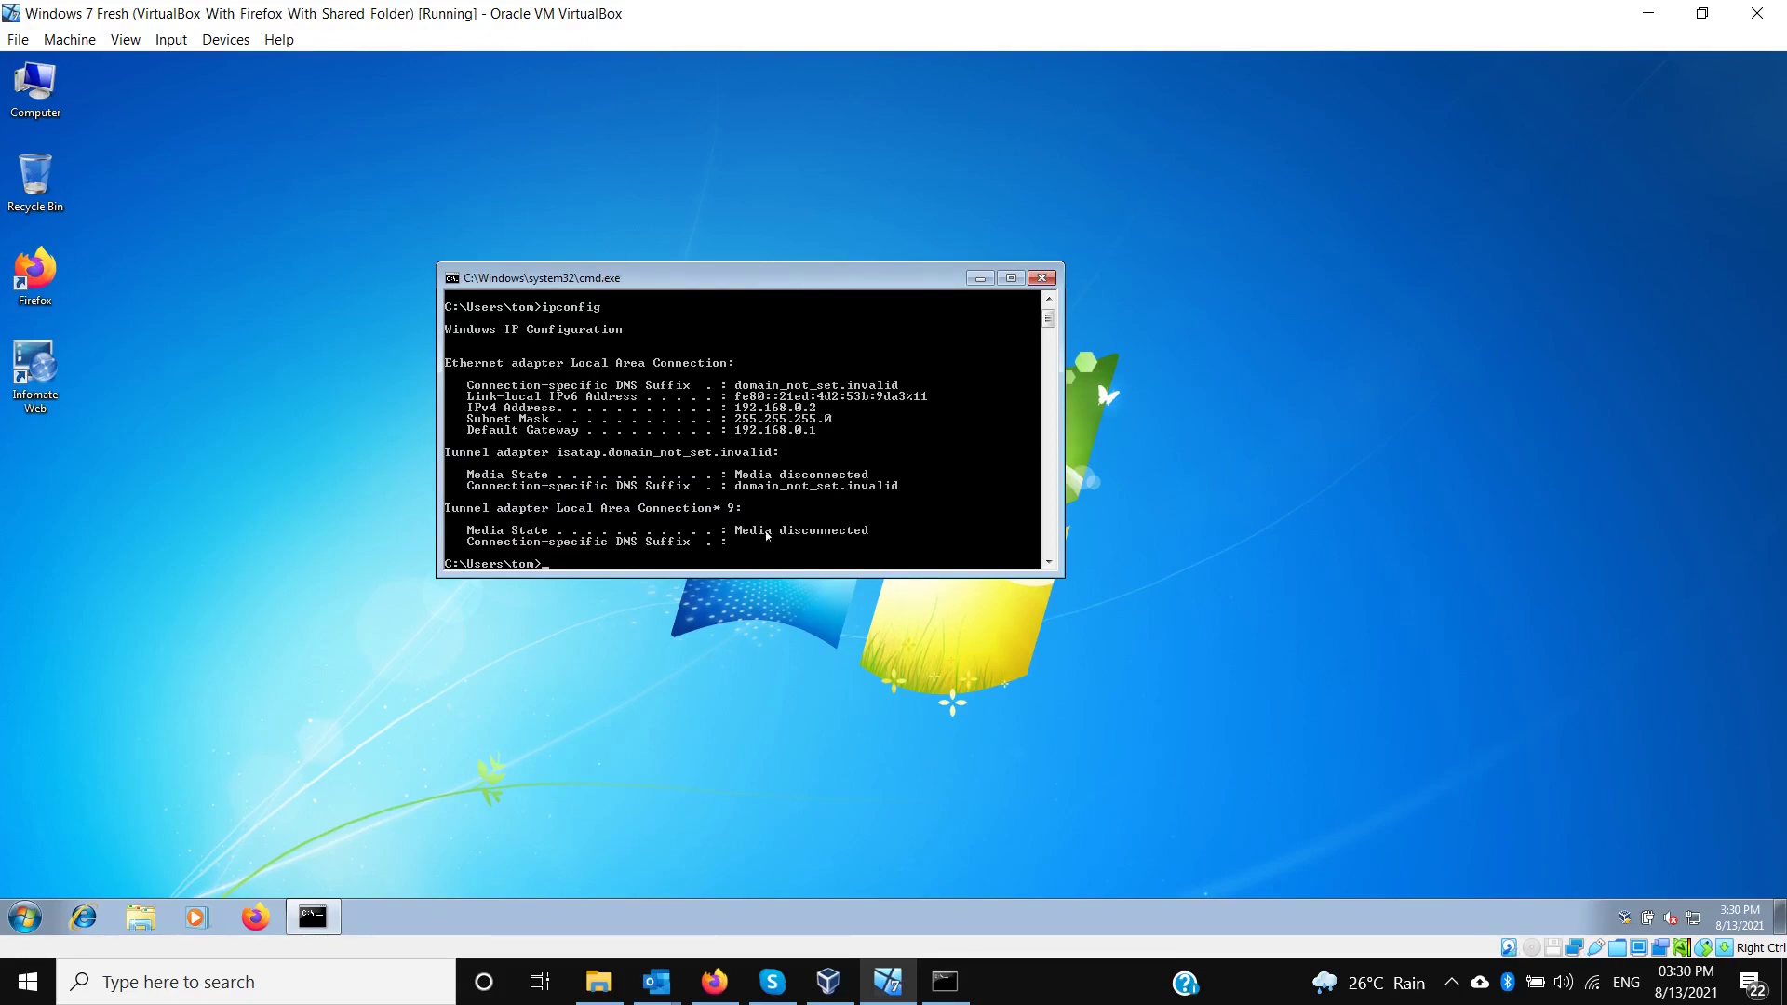
# Copy the CMS login address in the host's Firefox and paste it into the address bar of a new tab
pyautogui.click(714, 982)
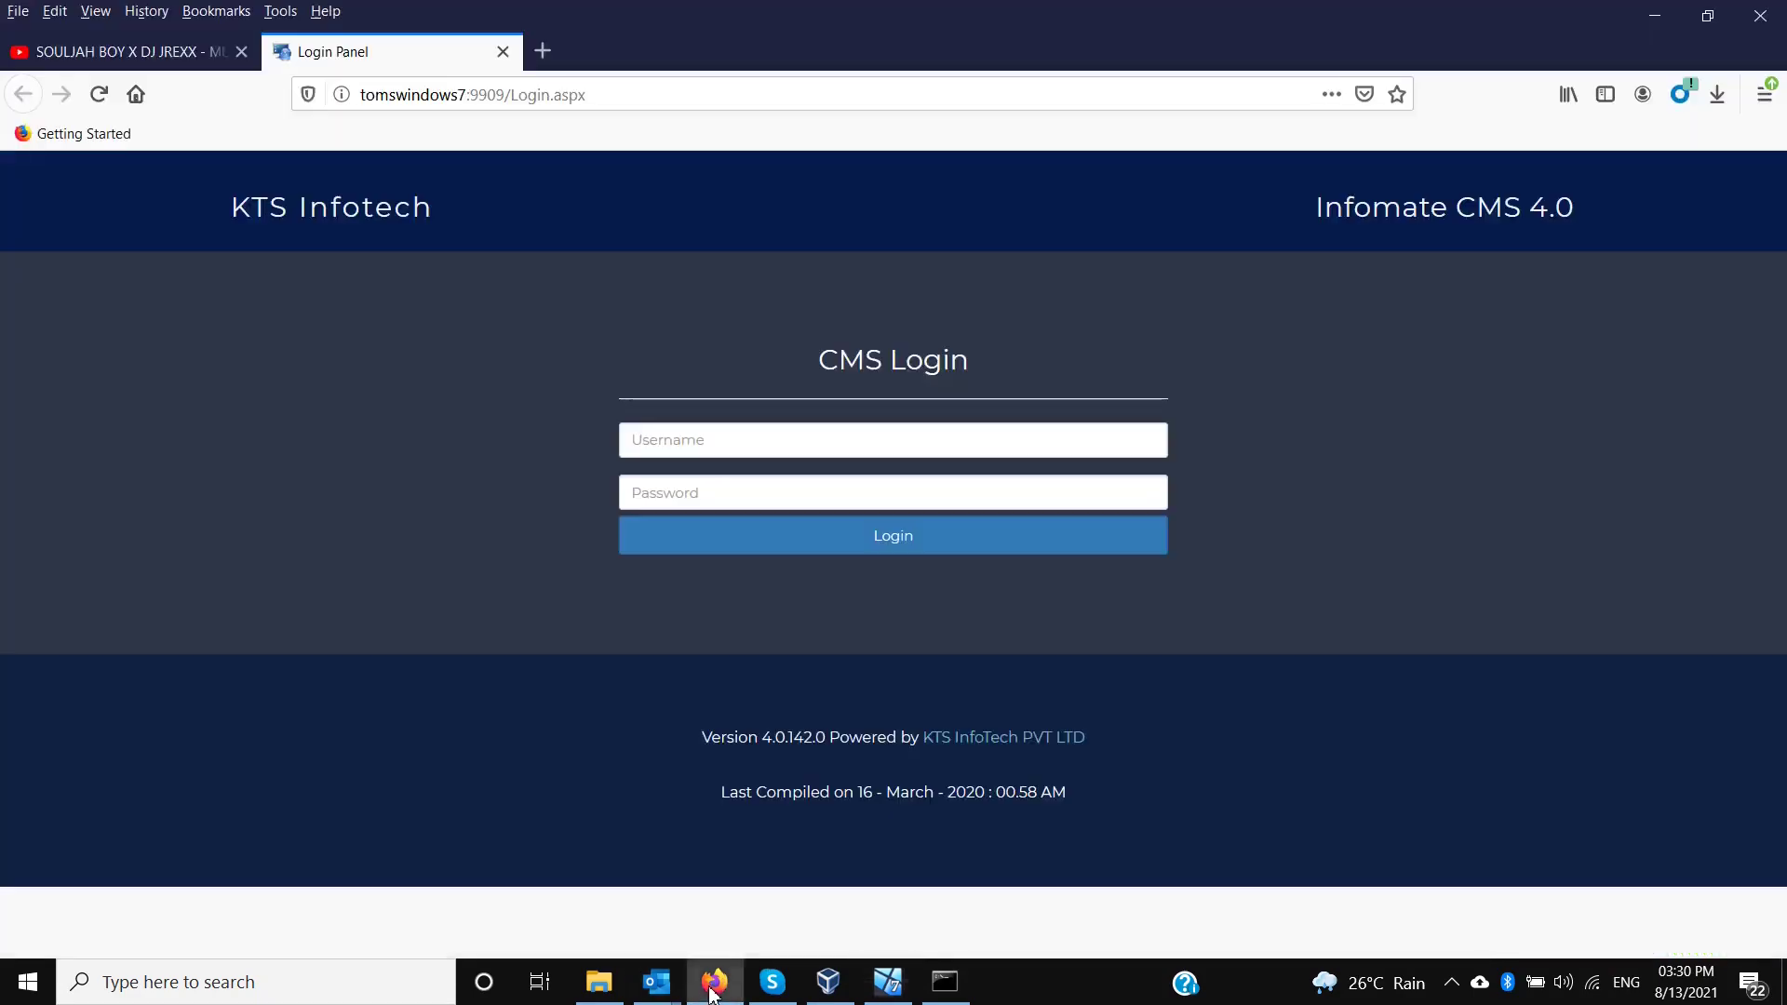
pyautogui.click(617, 95)
pyautogui.hotkey('ctrl', 'c')
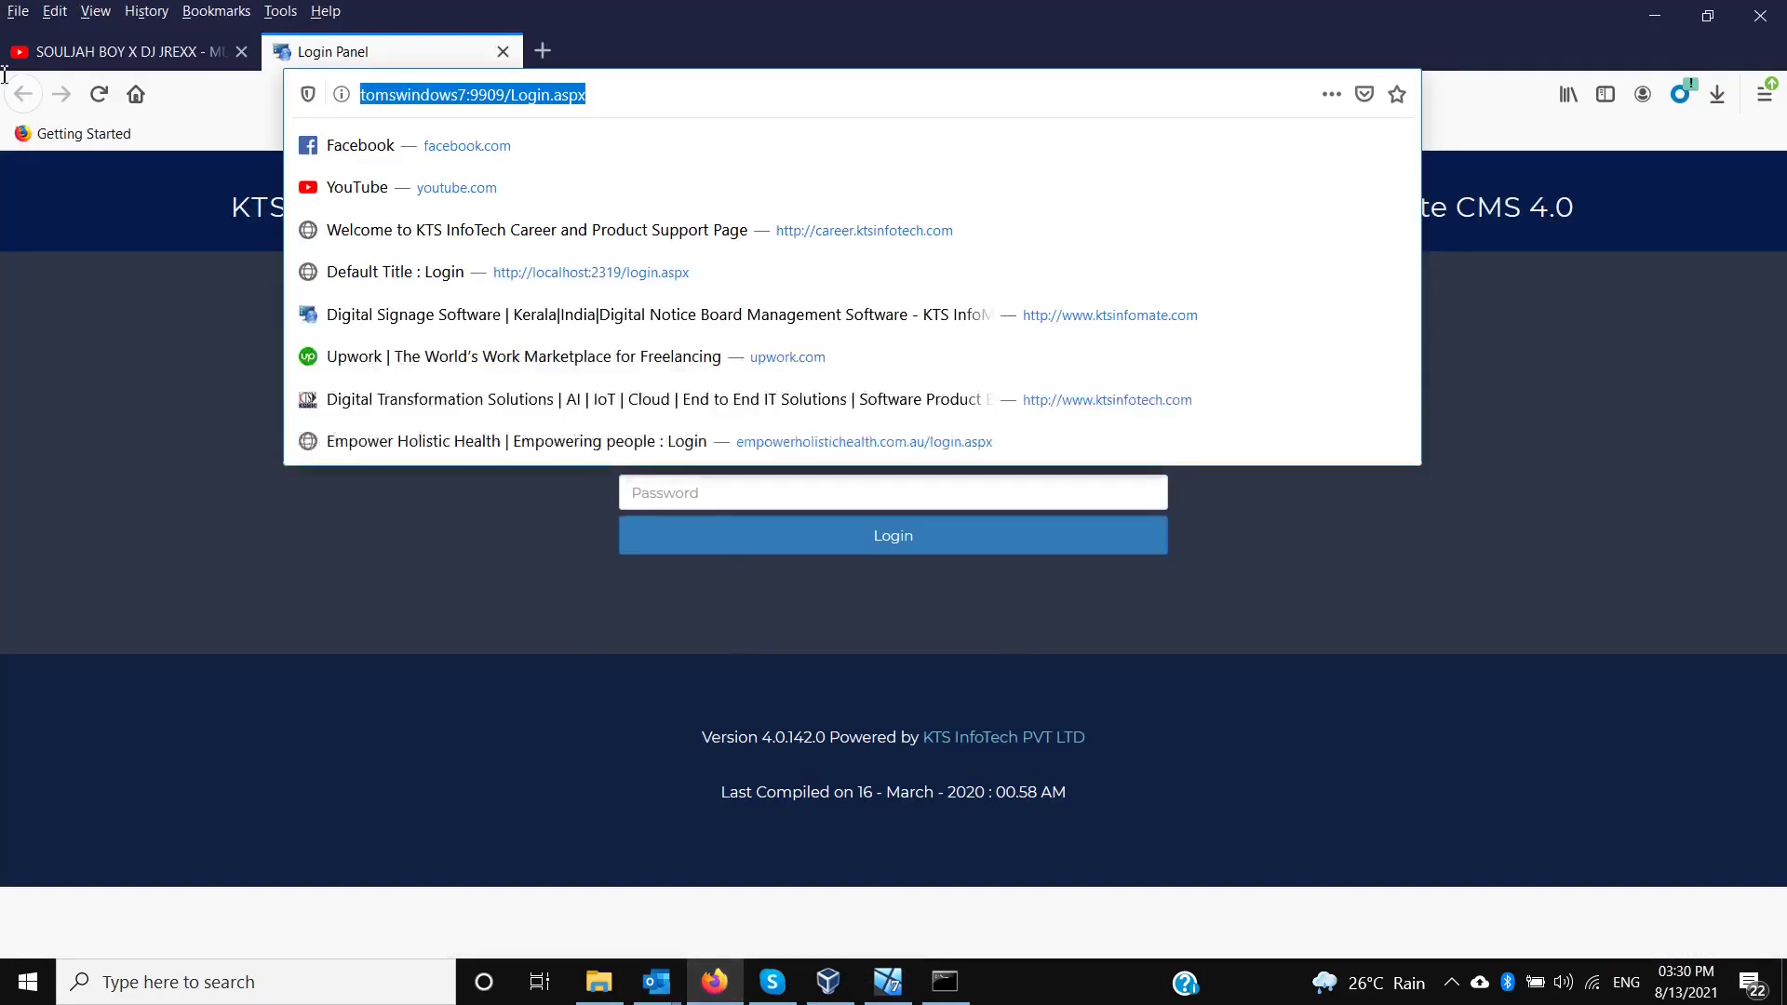
pyautogui.click(543, 50)
pyautogui.hotkey('ctrl', 'v')
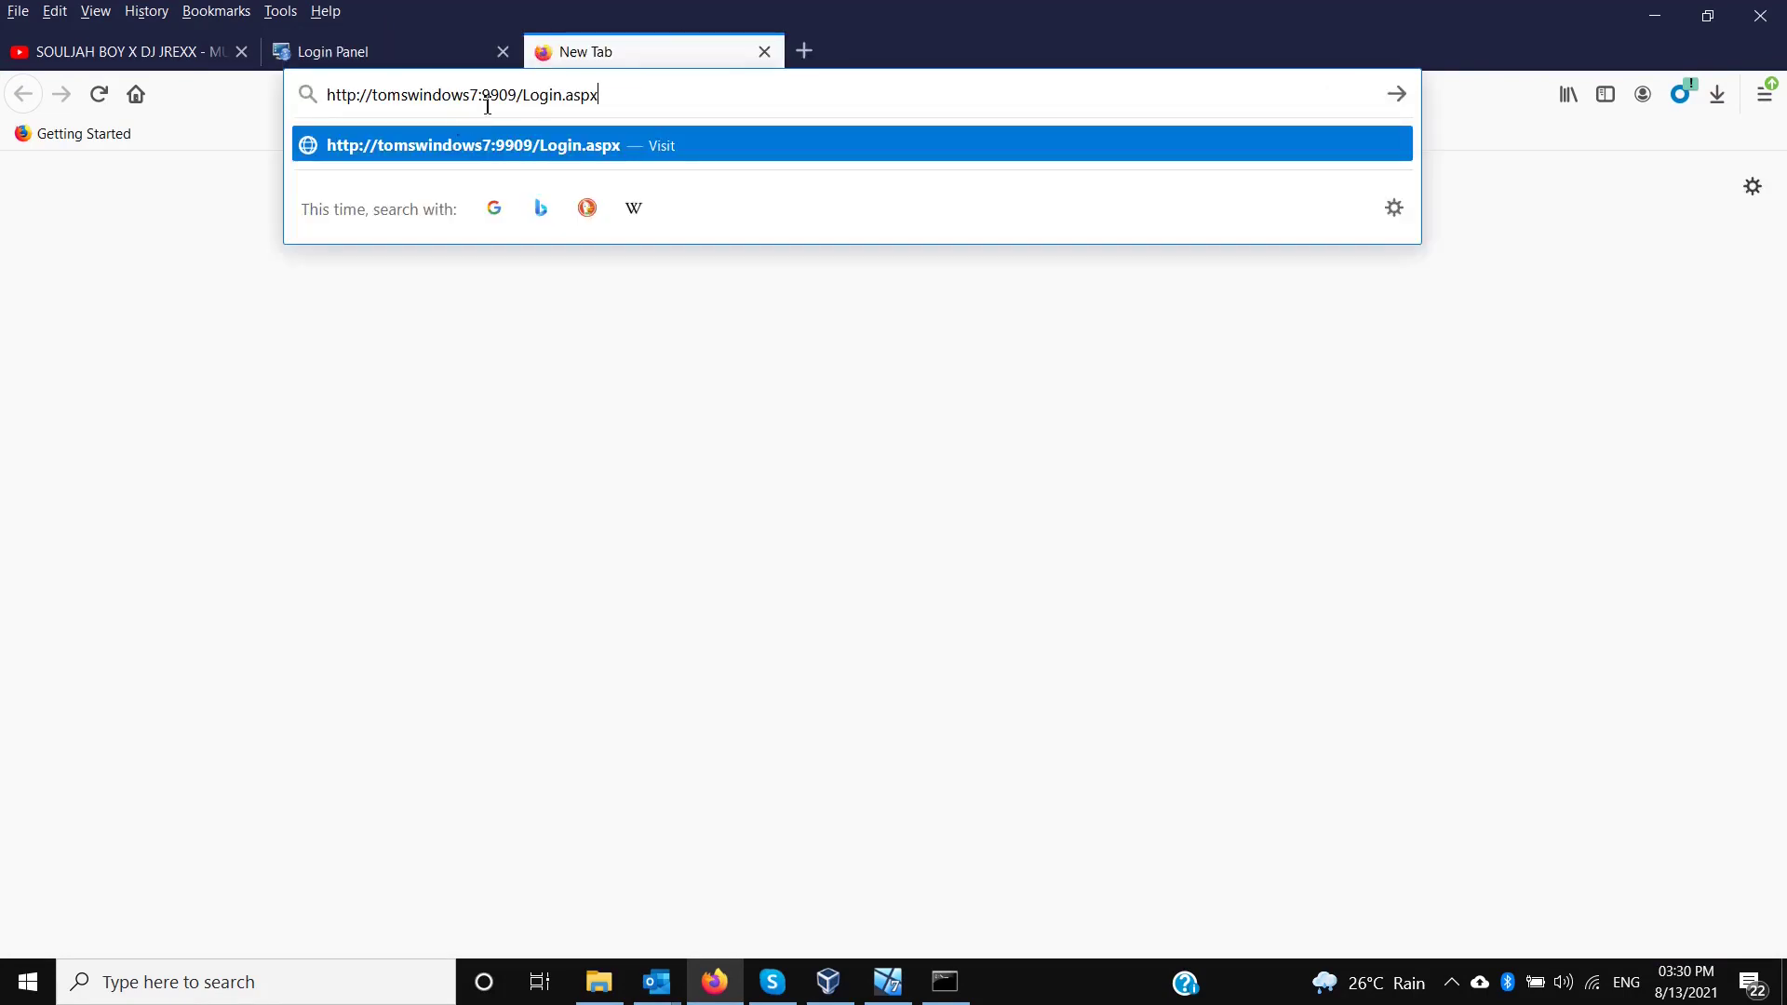
# Replace the computer name in the pasted address with 192.168.0.2, keeping port 9909, and open the CMS login page
pyautogui.moveTo(479, 97); pyautogui.dragTo(377, 107)
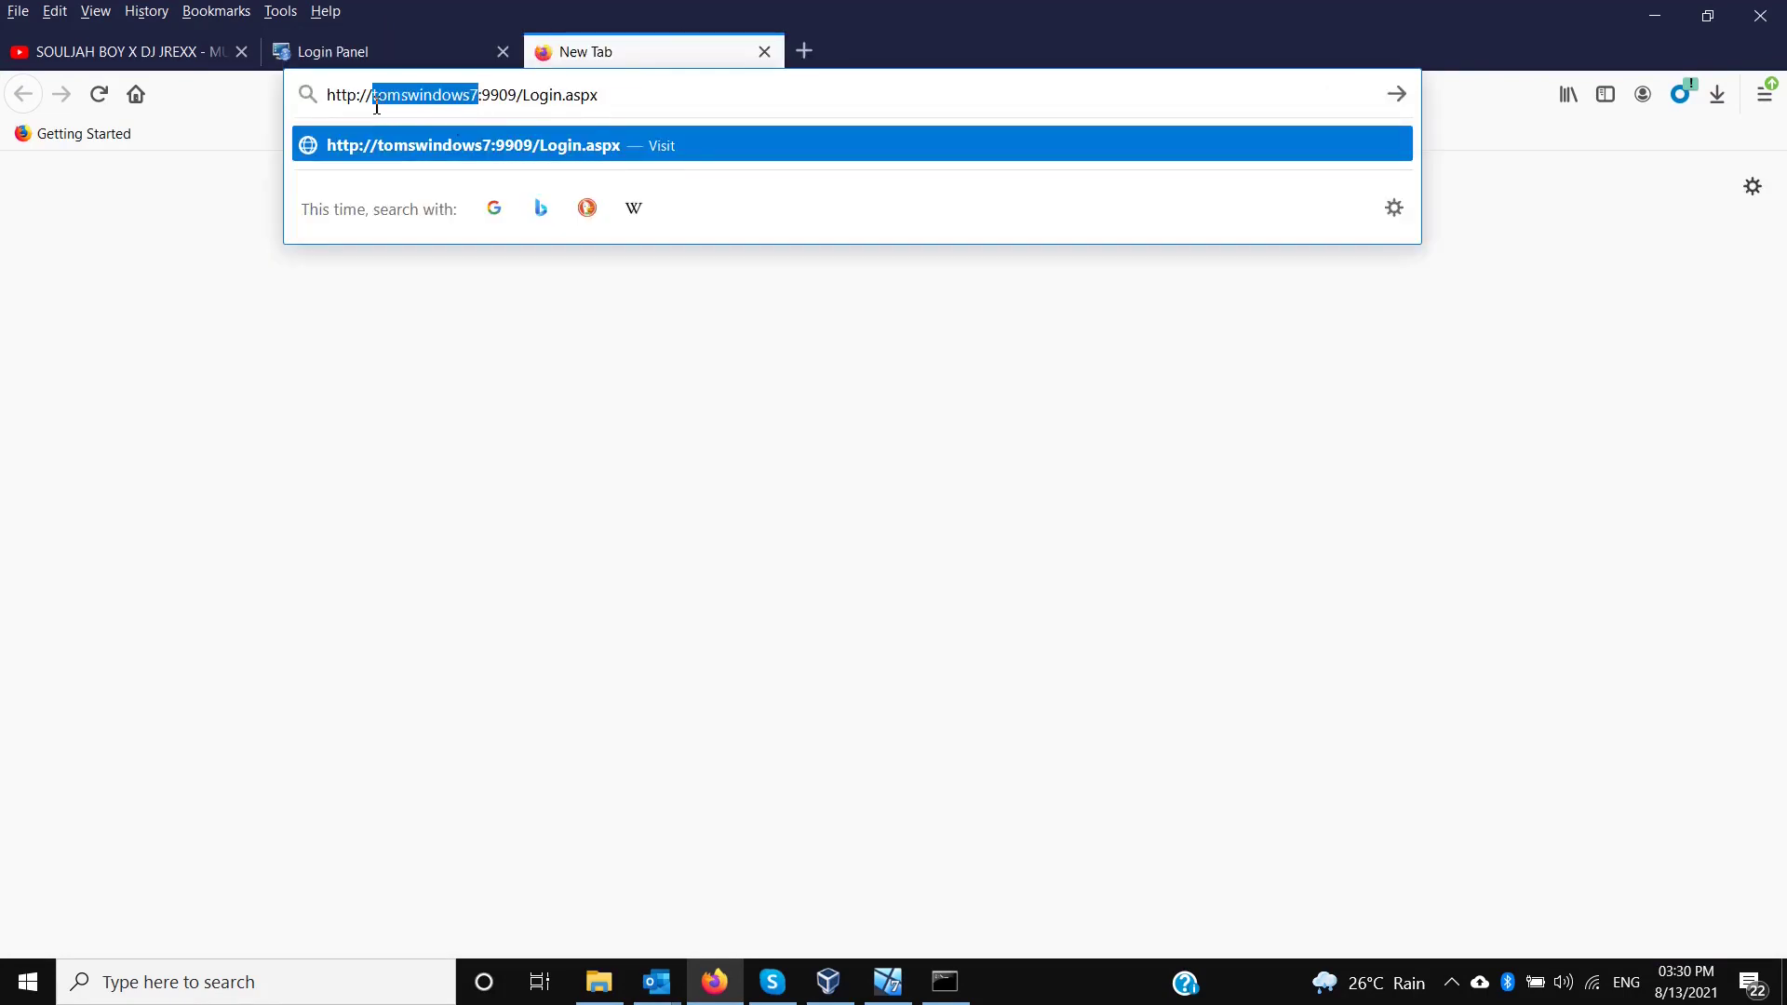
pyautogui.write('192.16')
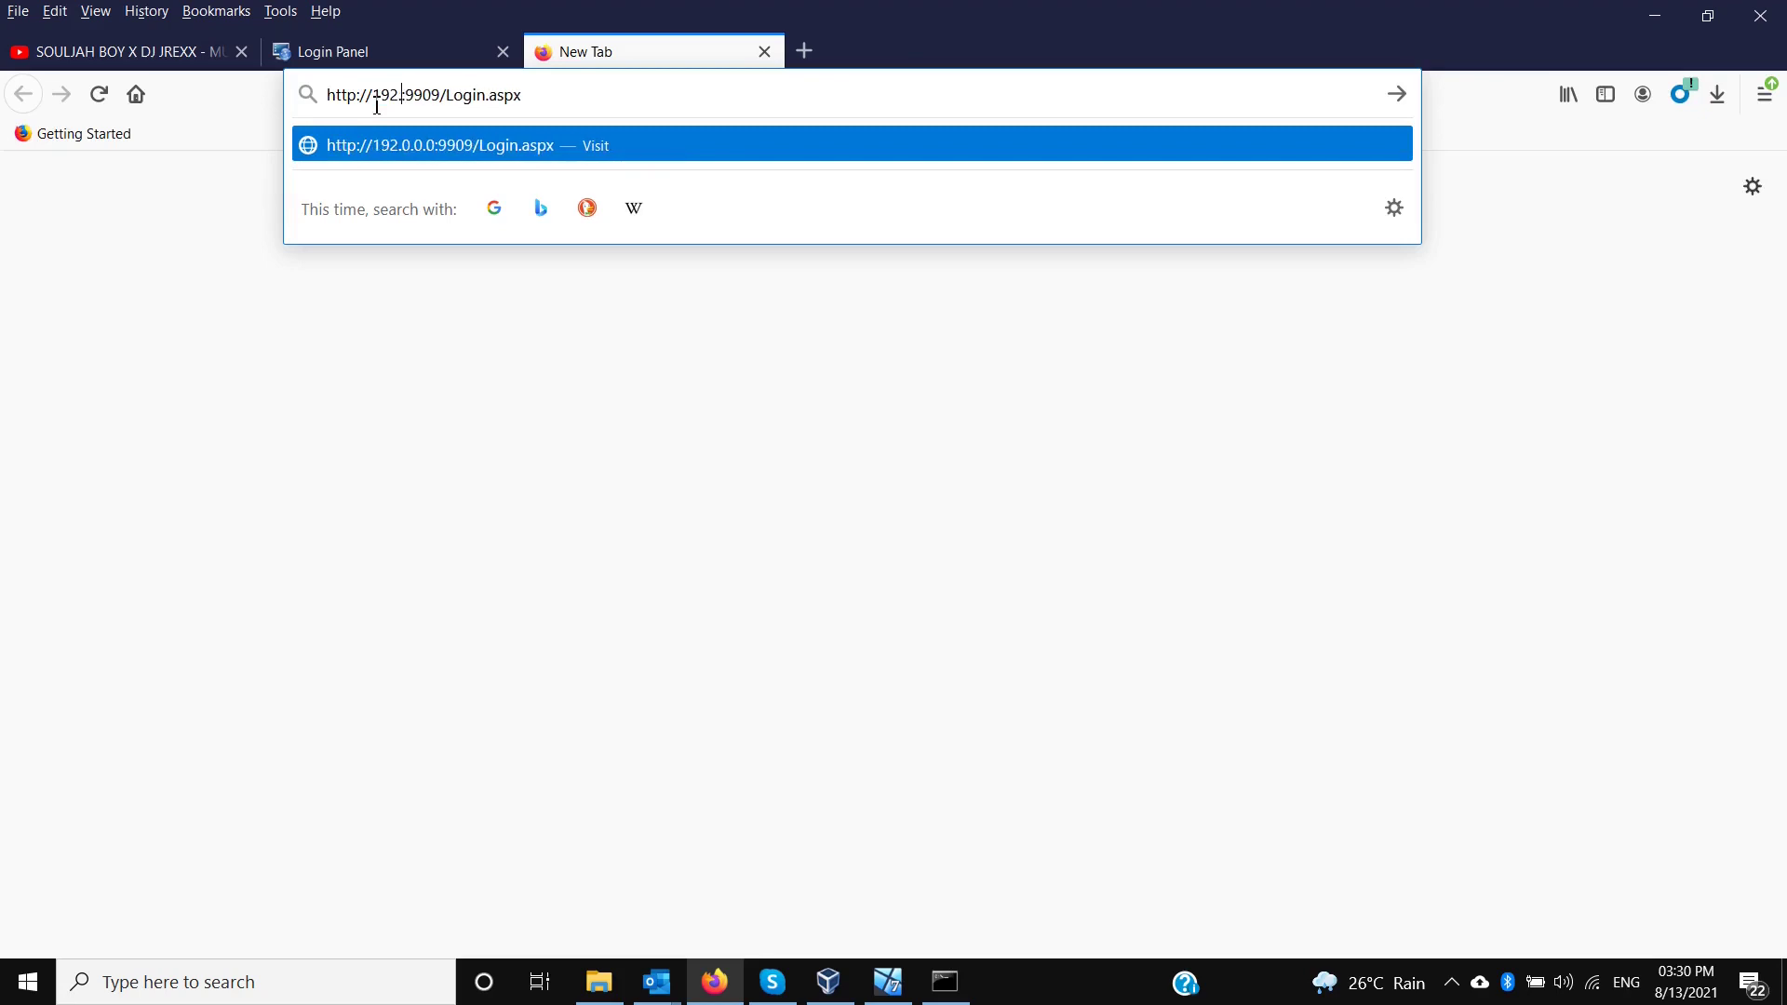
pyautogui.write('8.0.2')
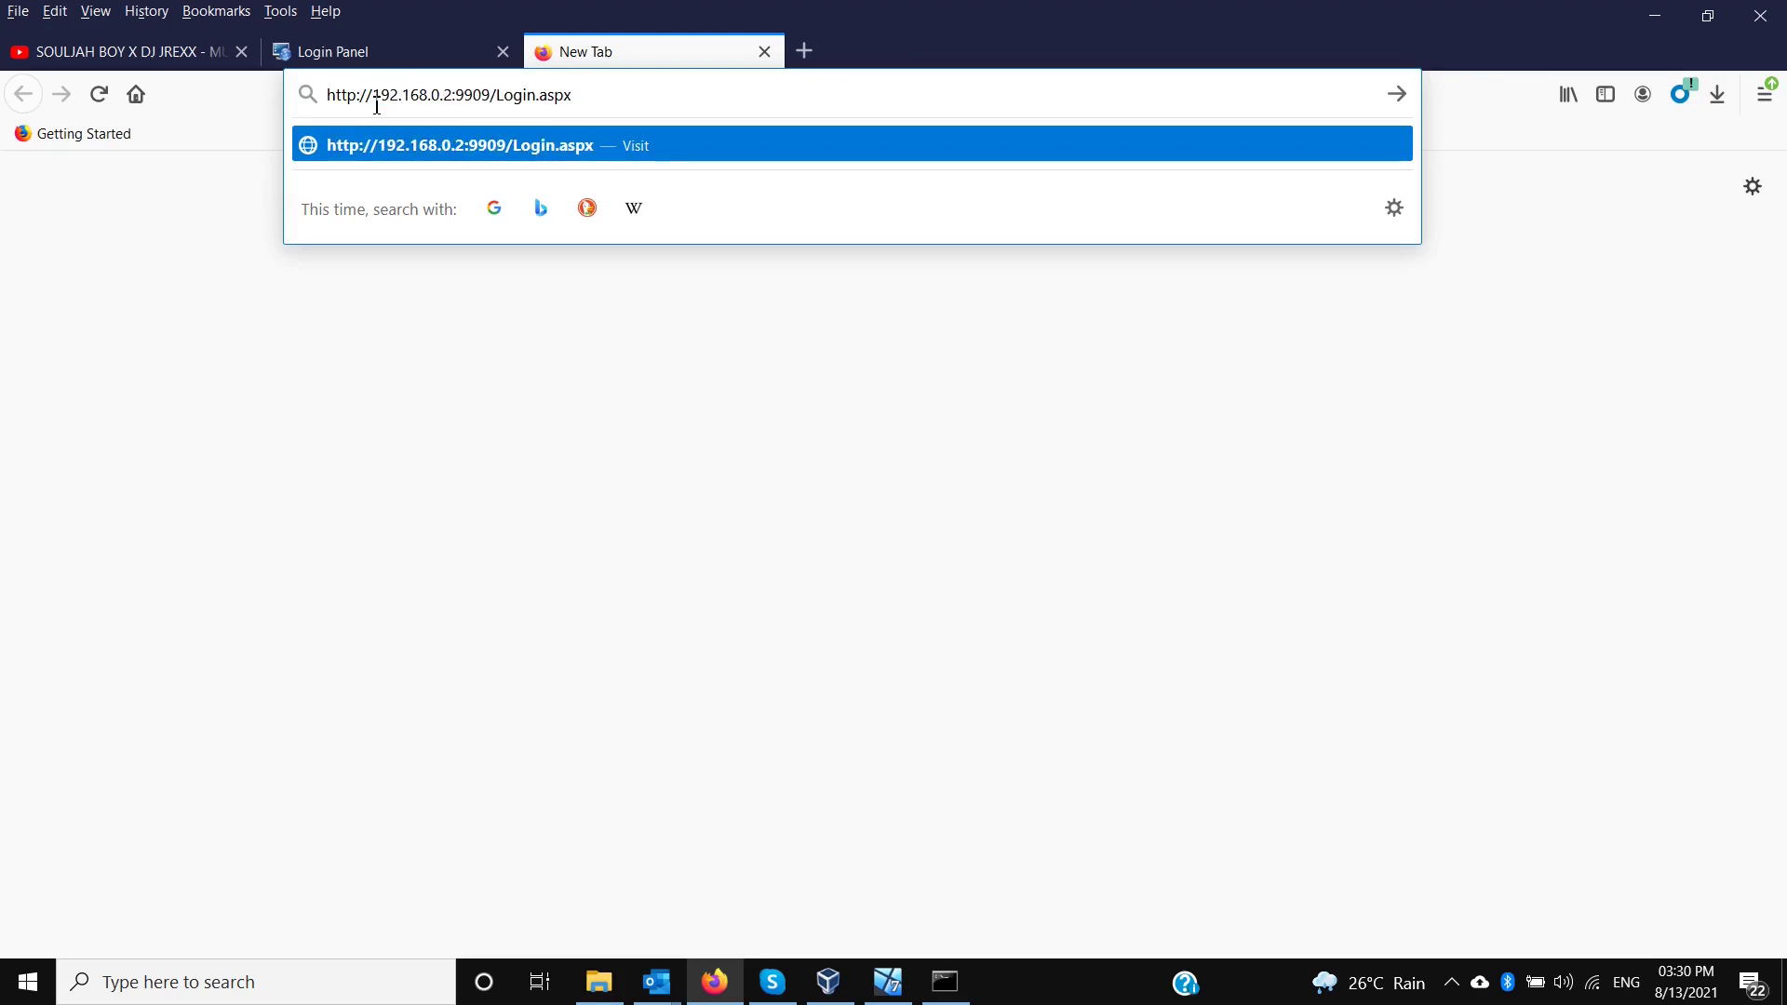
pyautogui.press('Right')
pyautogui.hotkey('shift', 'Right')
pyautogui.hotkey('shift', 'Right')
pyautogui.hotkey('shift', 'Right')
pyautogui.hotkey('shift', 'Right')
pyautogui.press('Return')
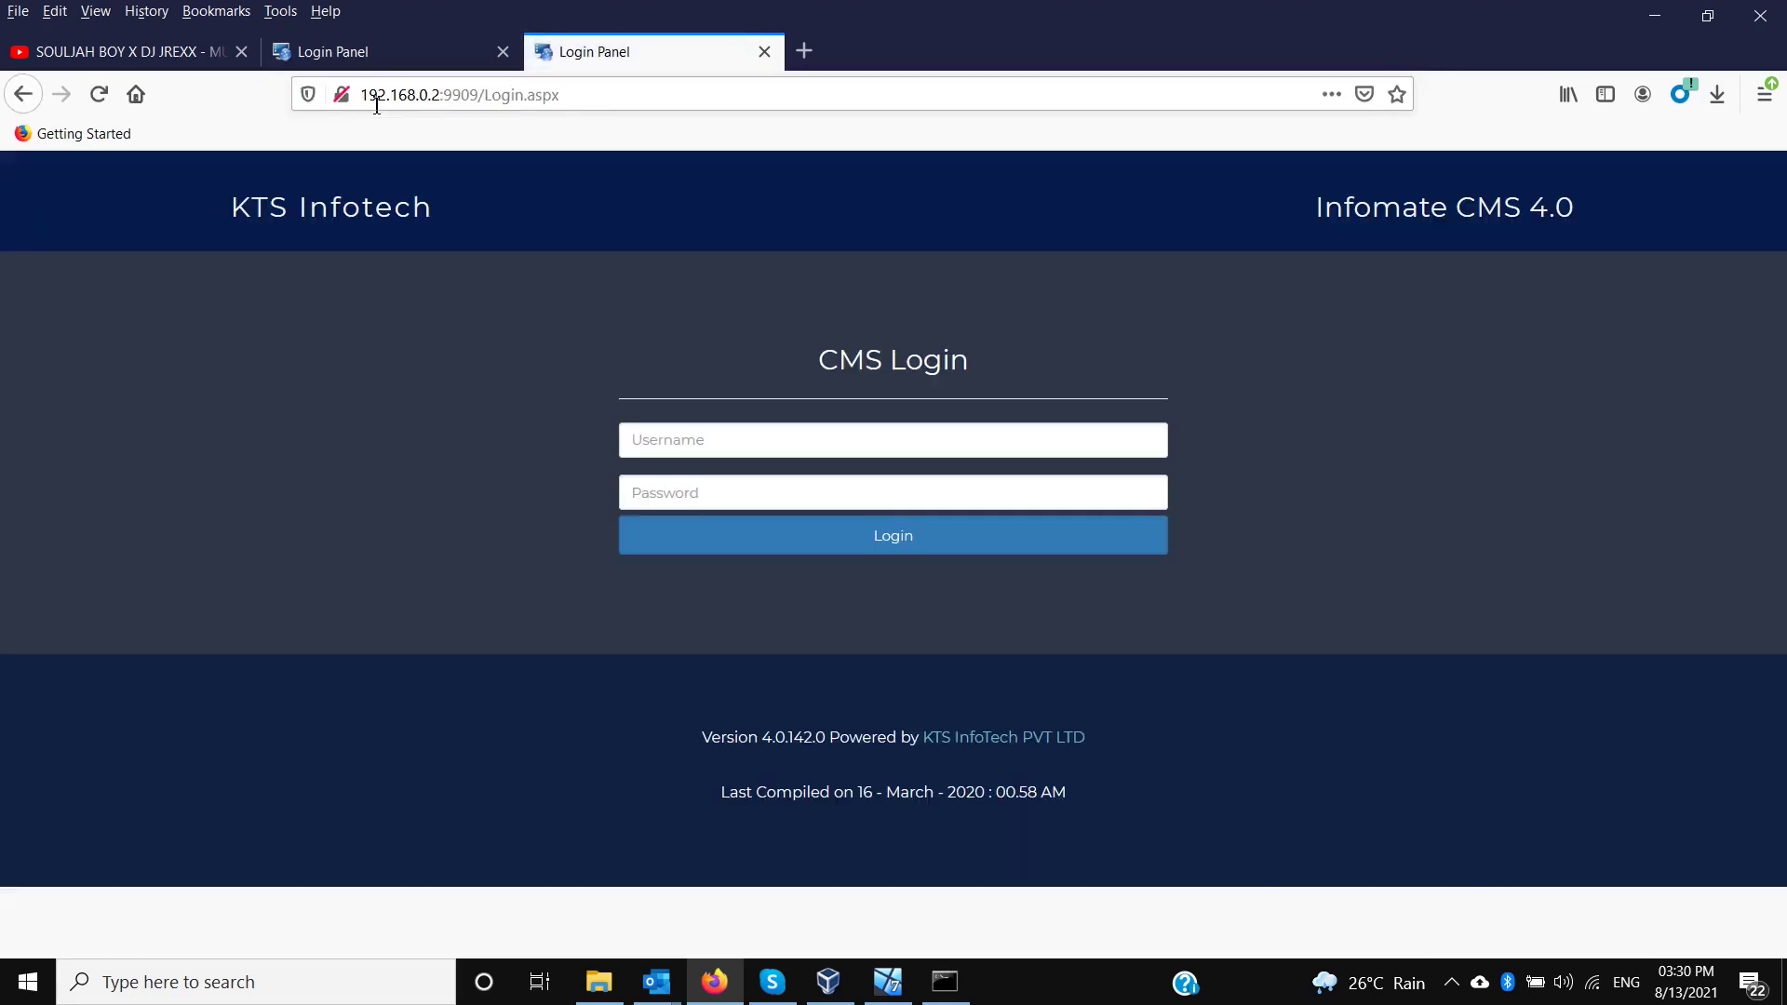
# Compare the virtual machine's ipconfig output with the two CMS login addresses, one using its IP address and the other its computer name
pyautogui.click(888, 982)
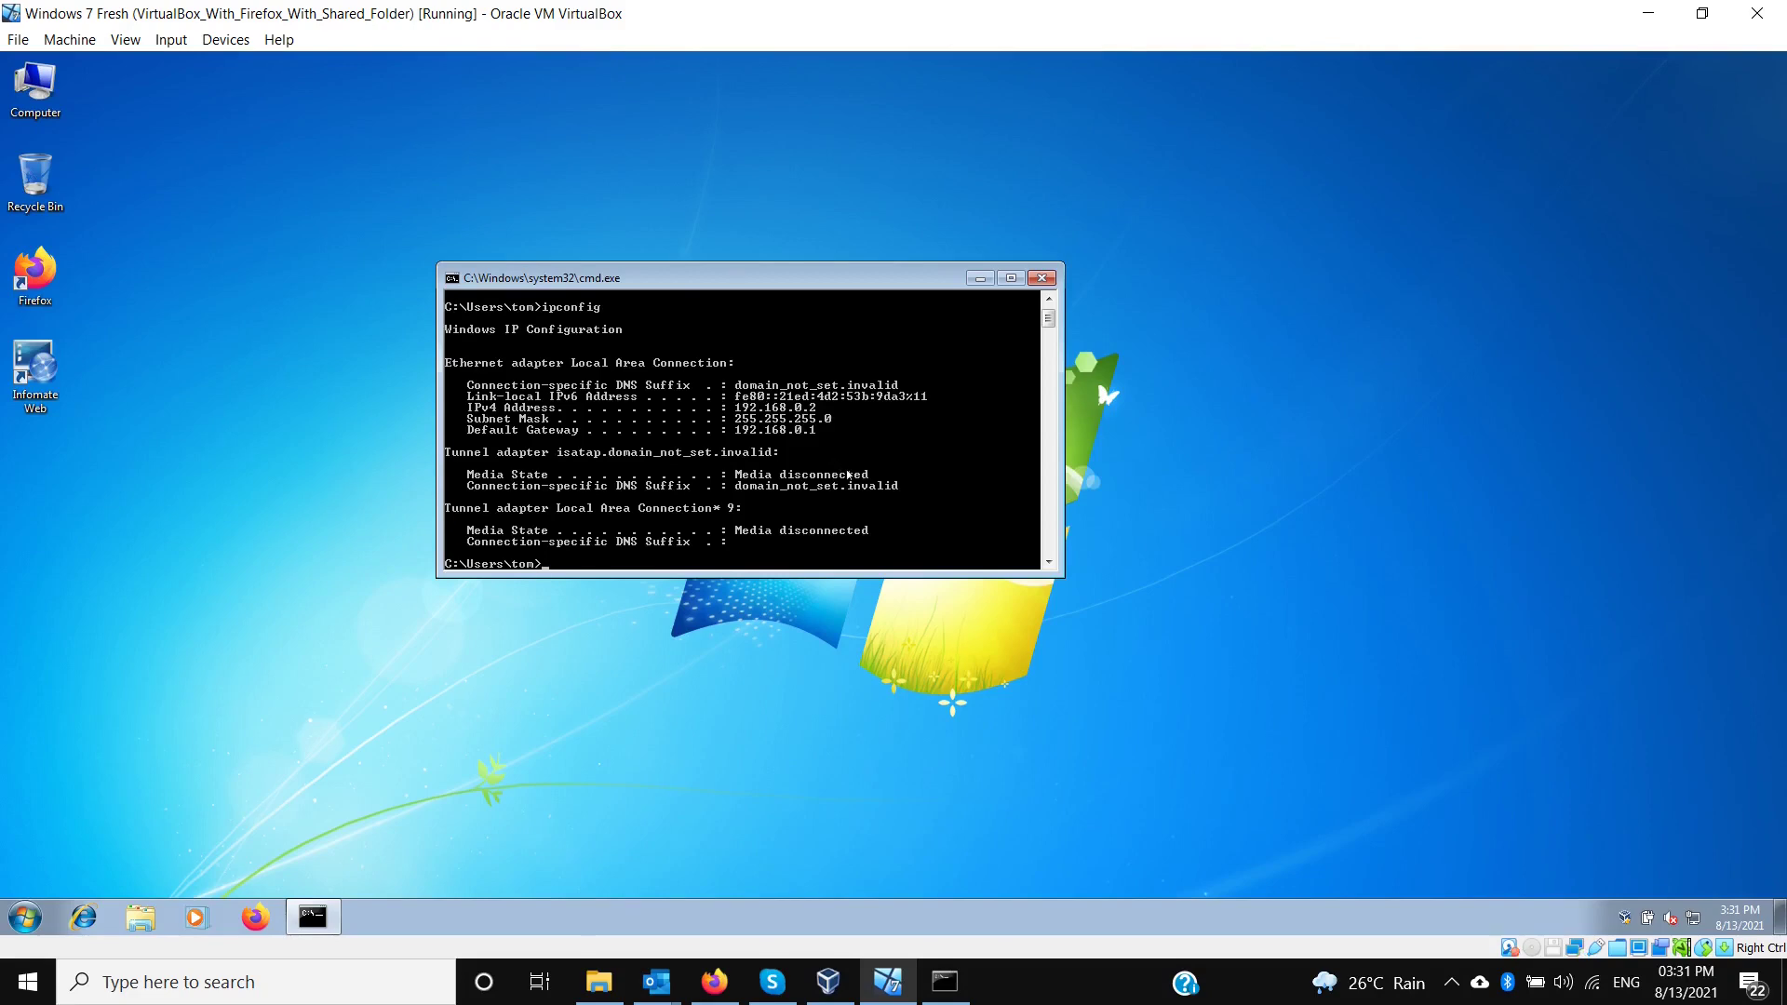
pyautogui.click(714, 982)
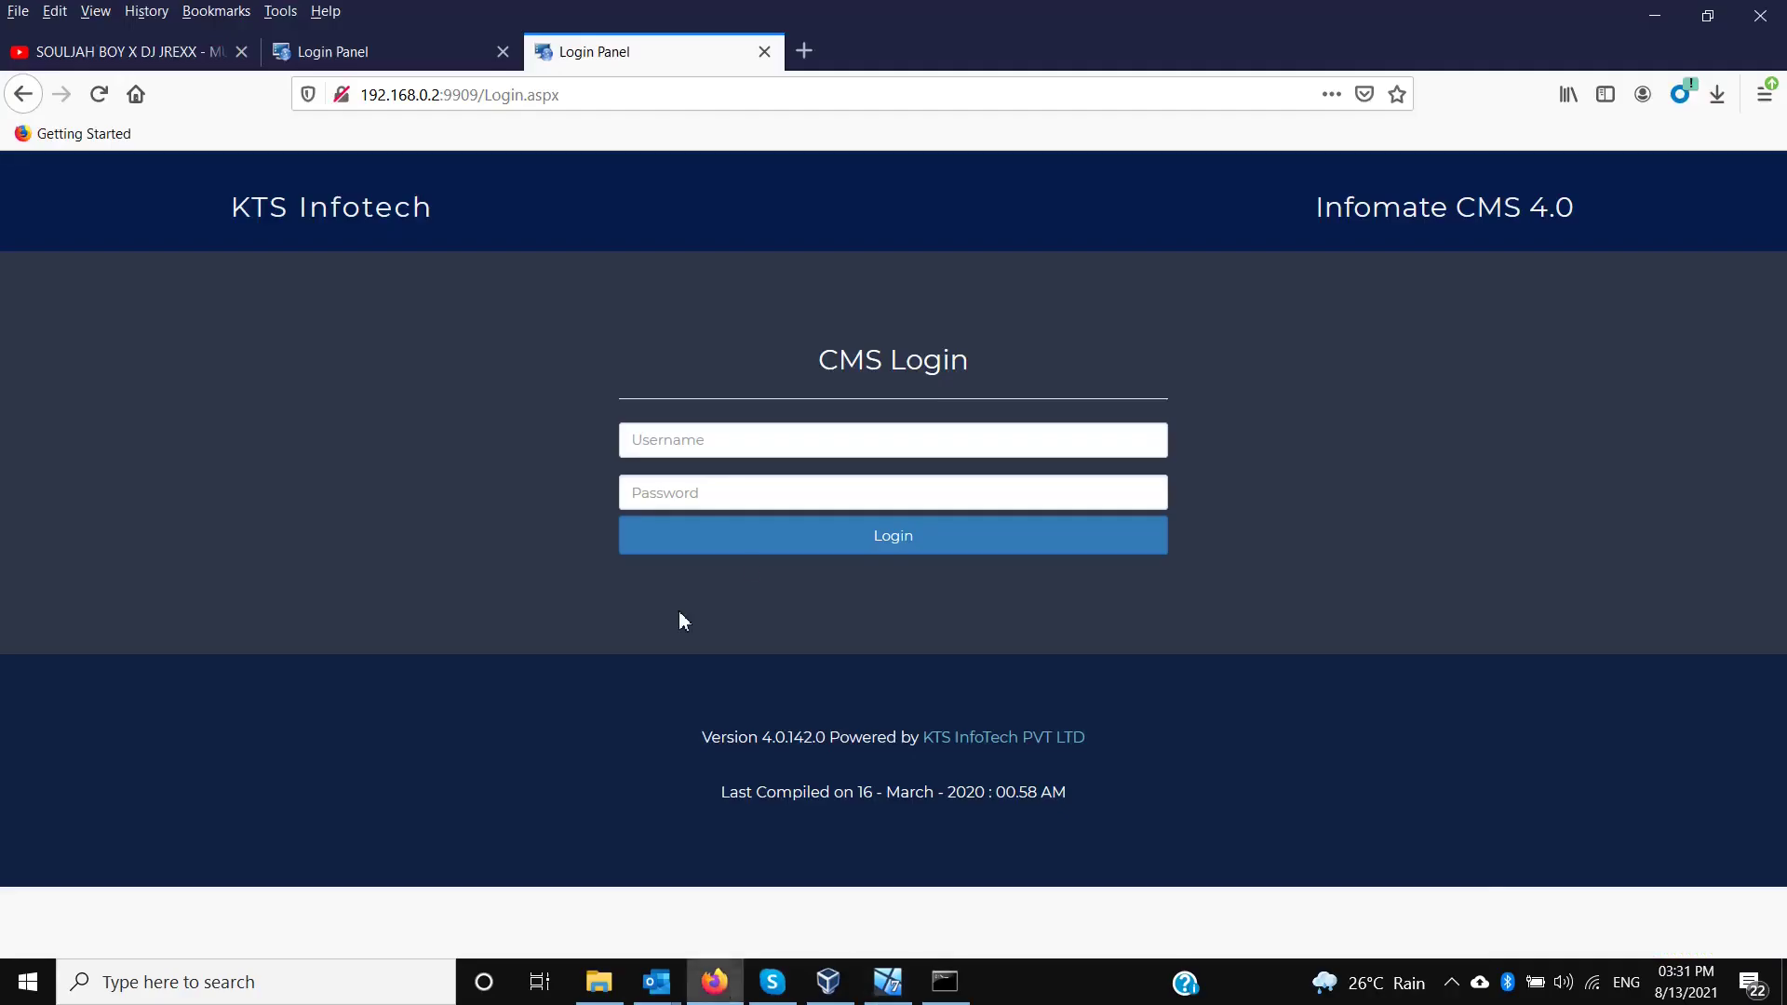
pyautogui.click(436, 105)
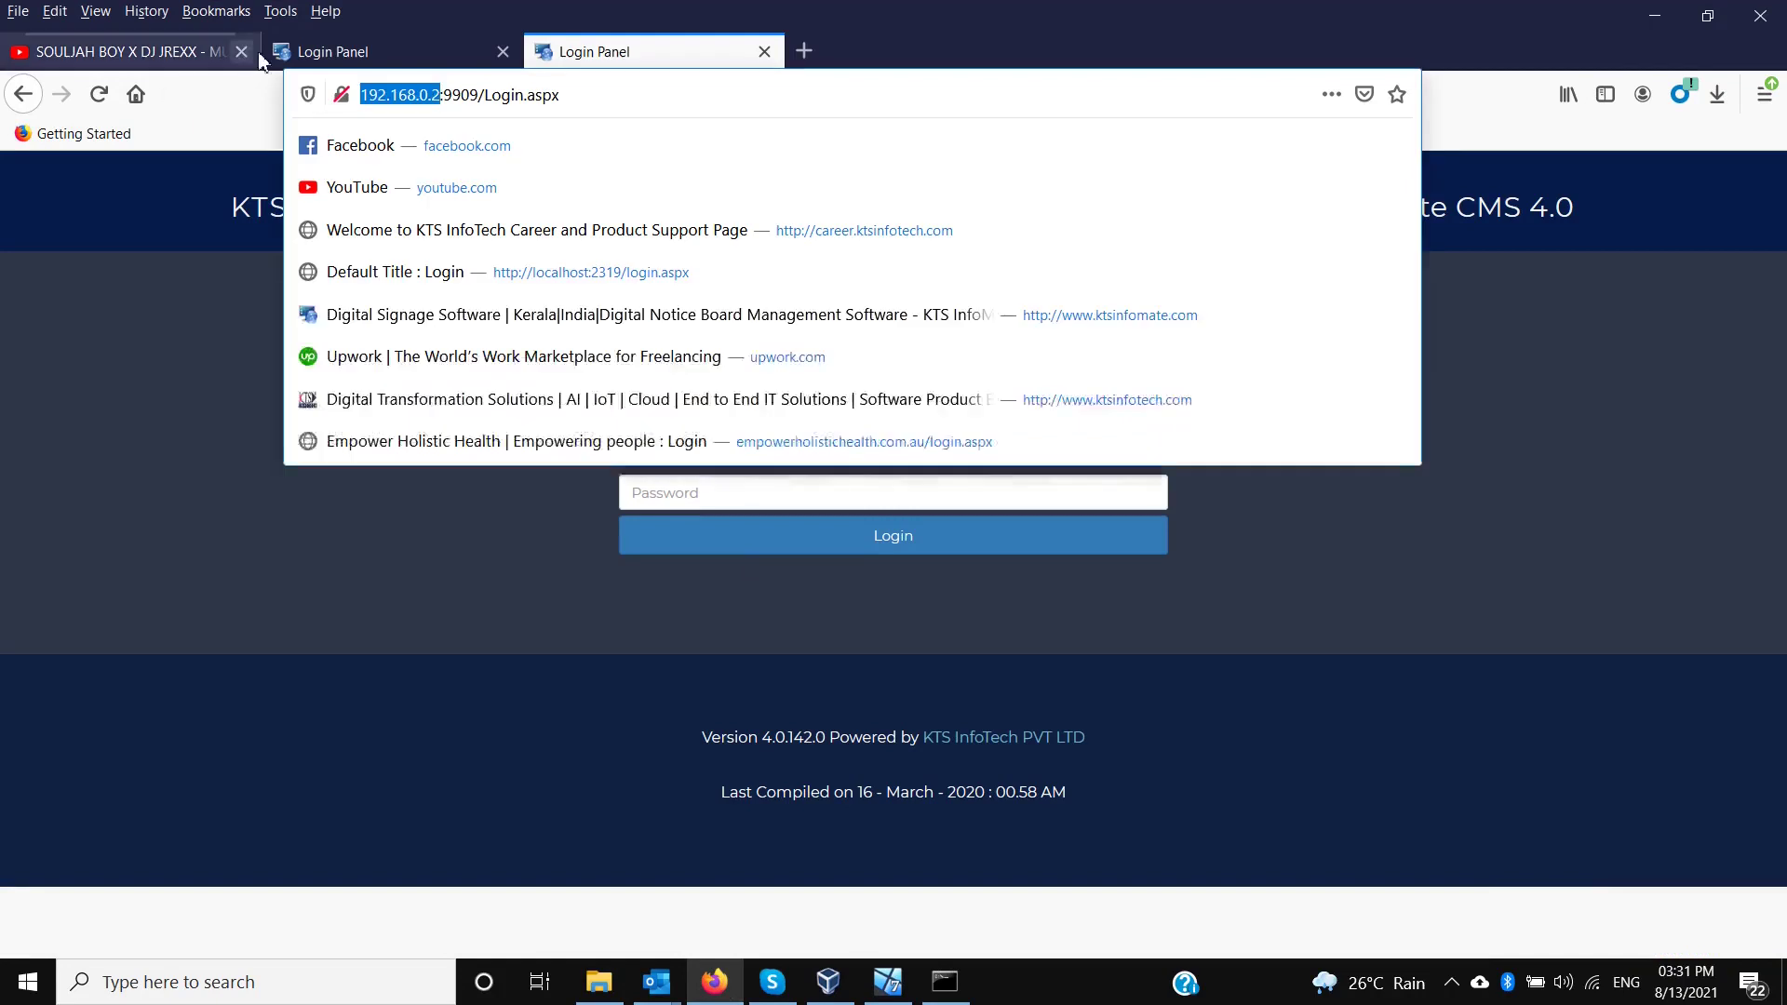
pyautogui.click(337, 52)
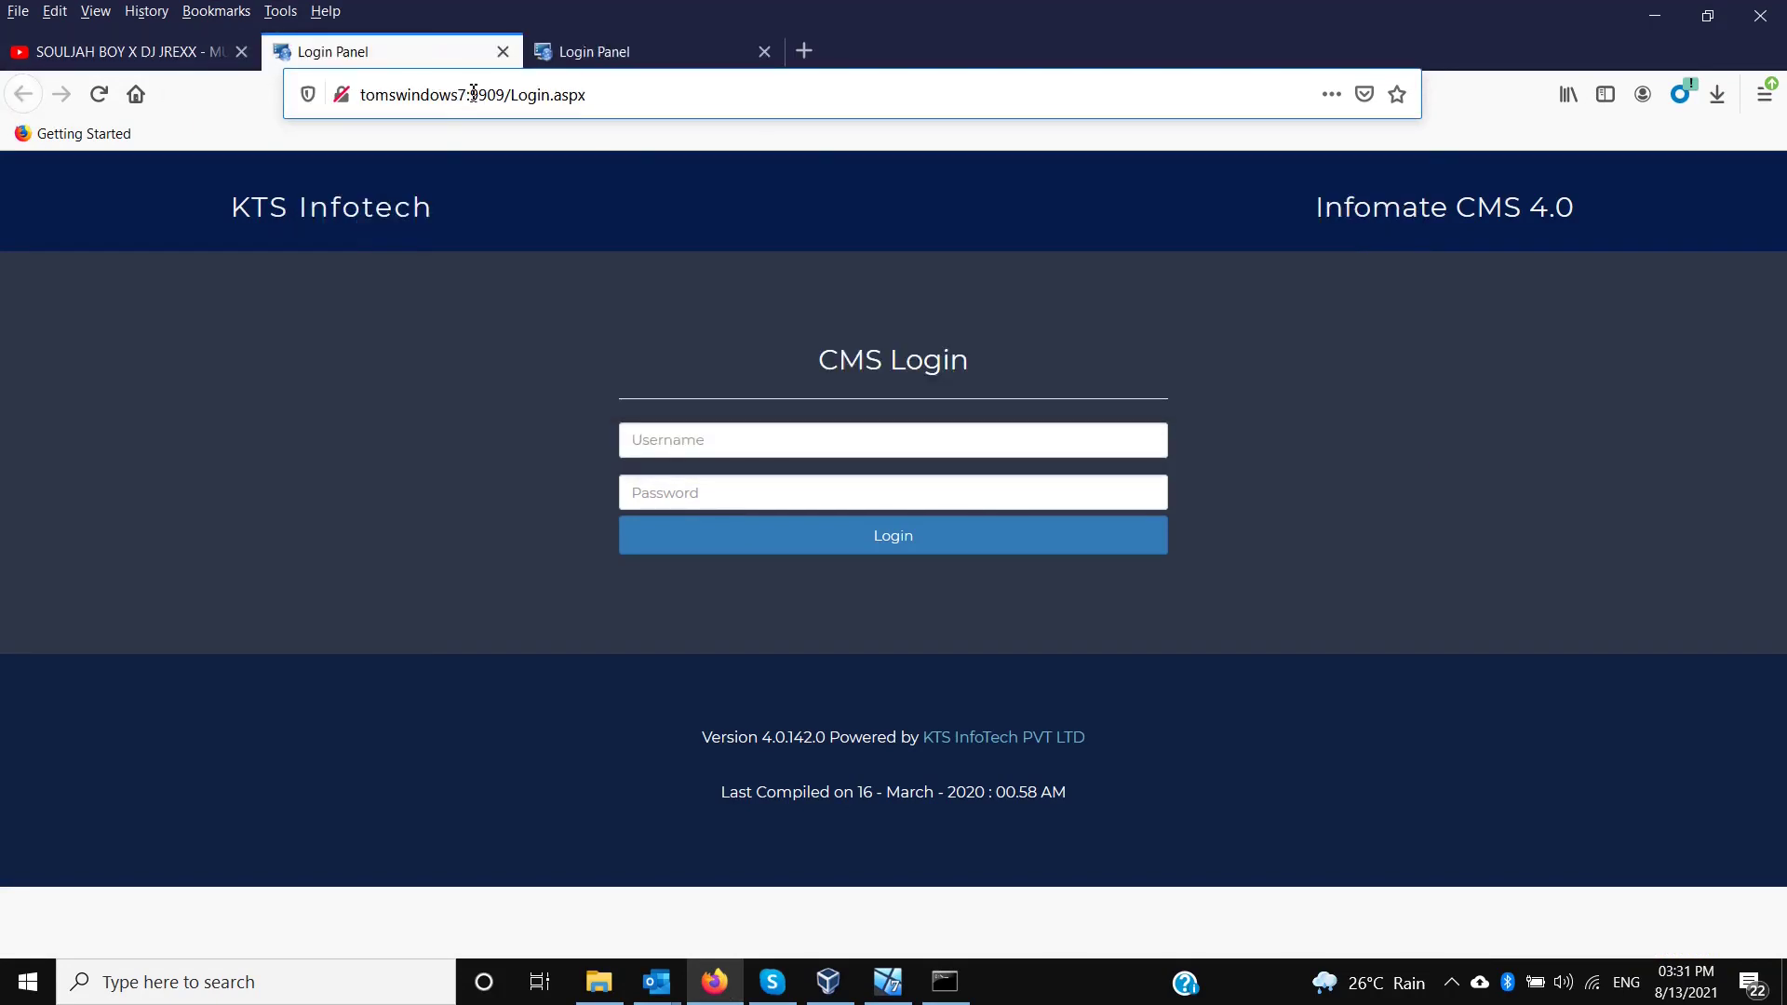
pyautogui.moveTo(474, 94); pyautogui.dragTo(324, 97)
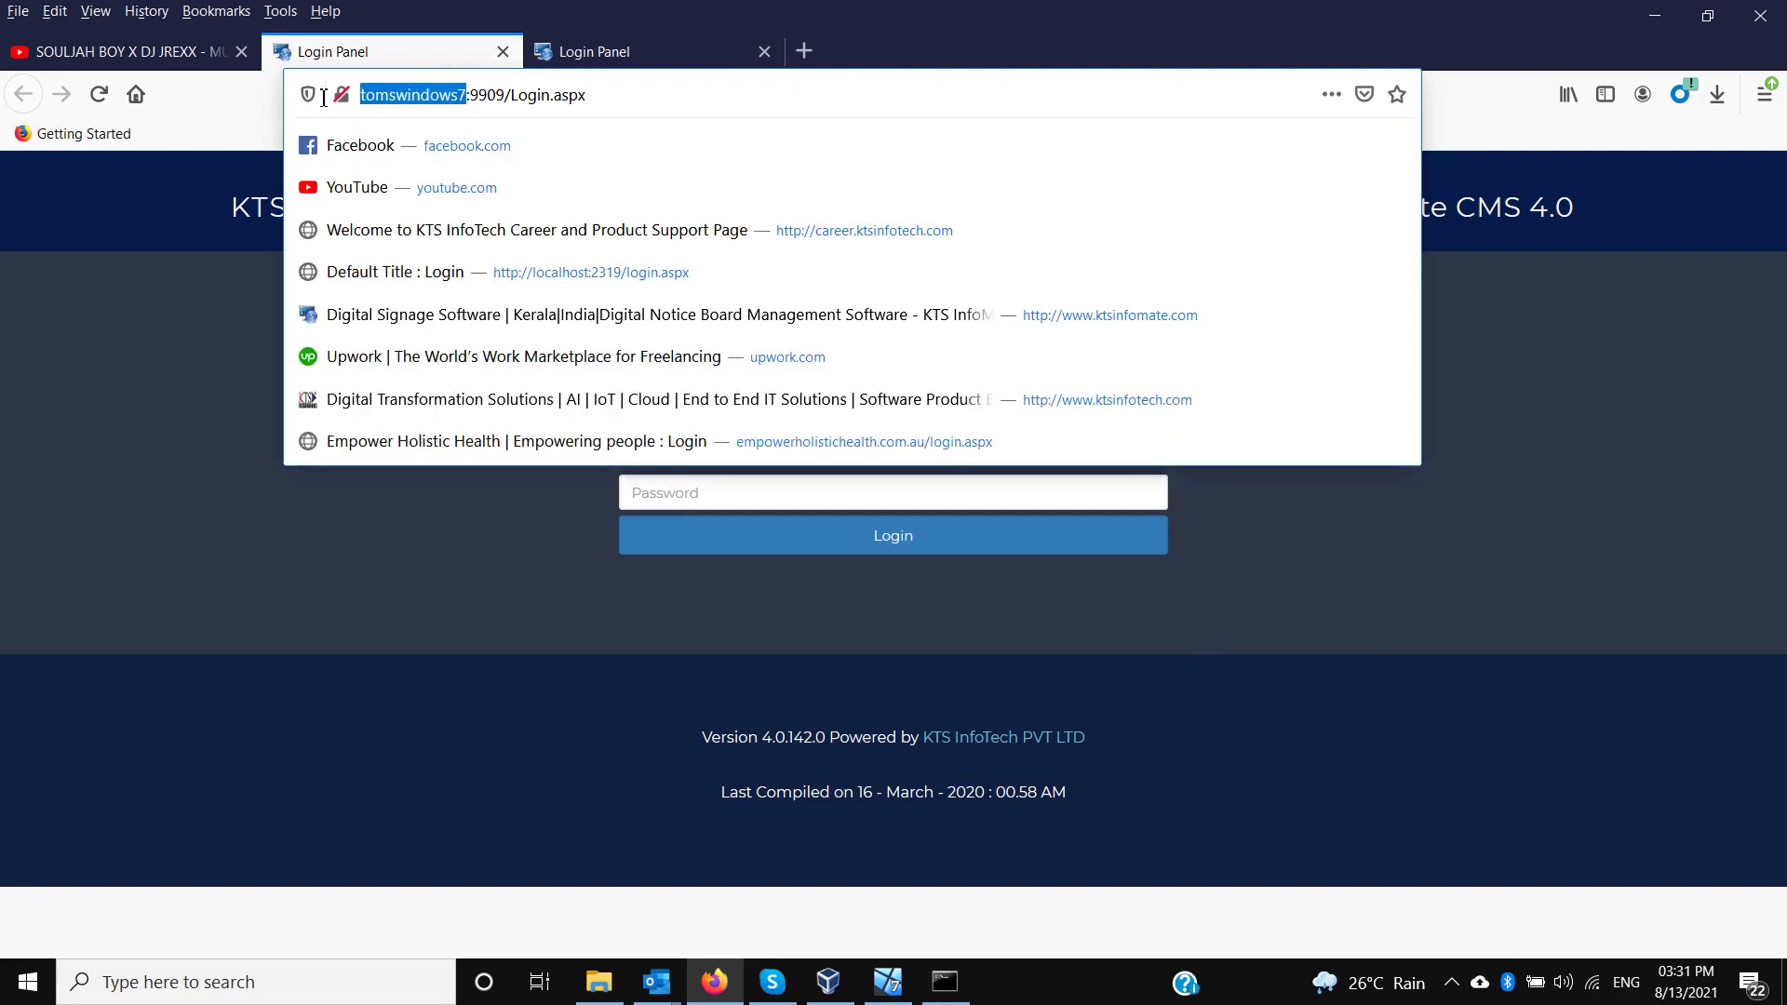
pyautogui.click(695, 94)
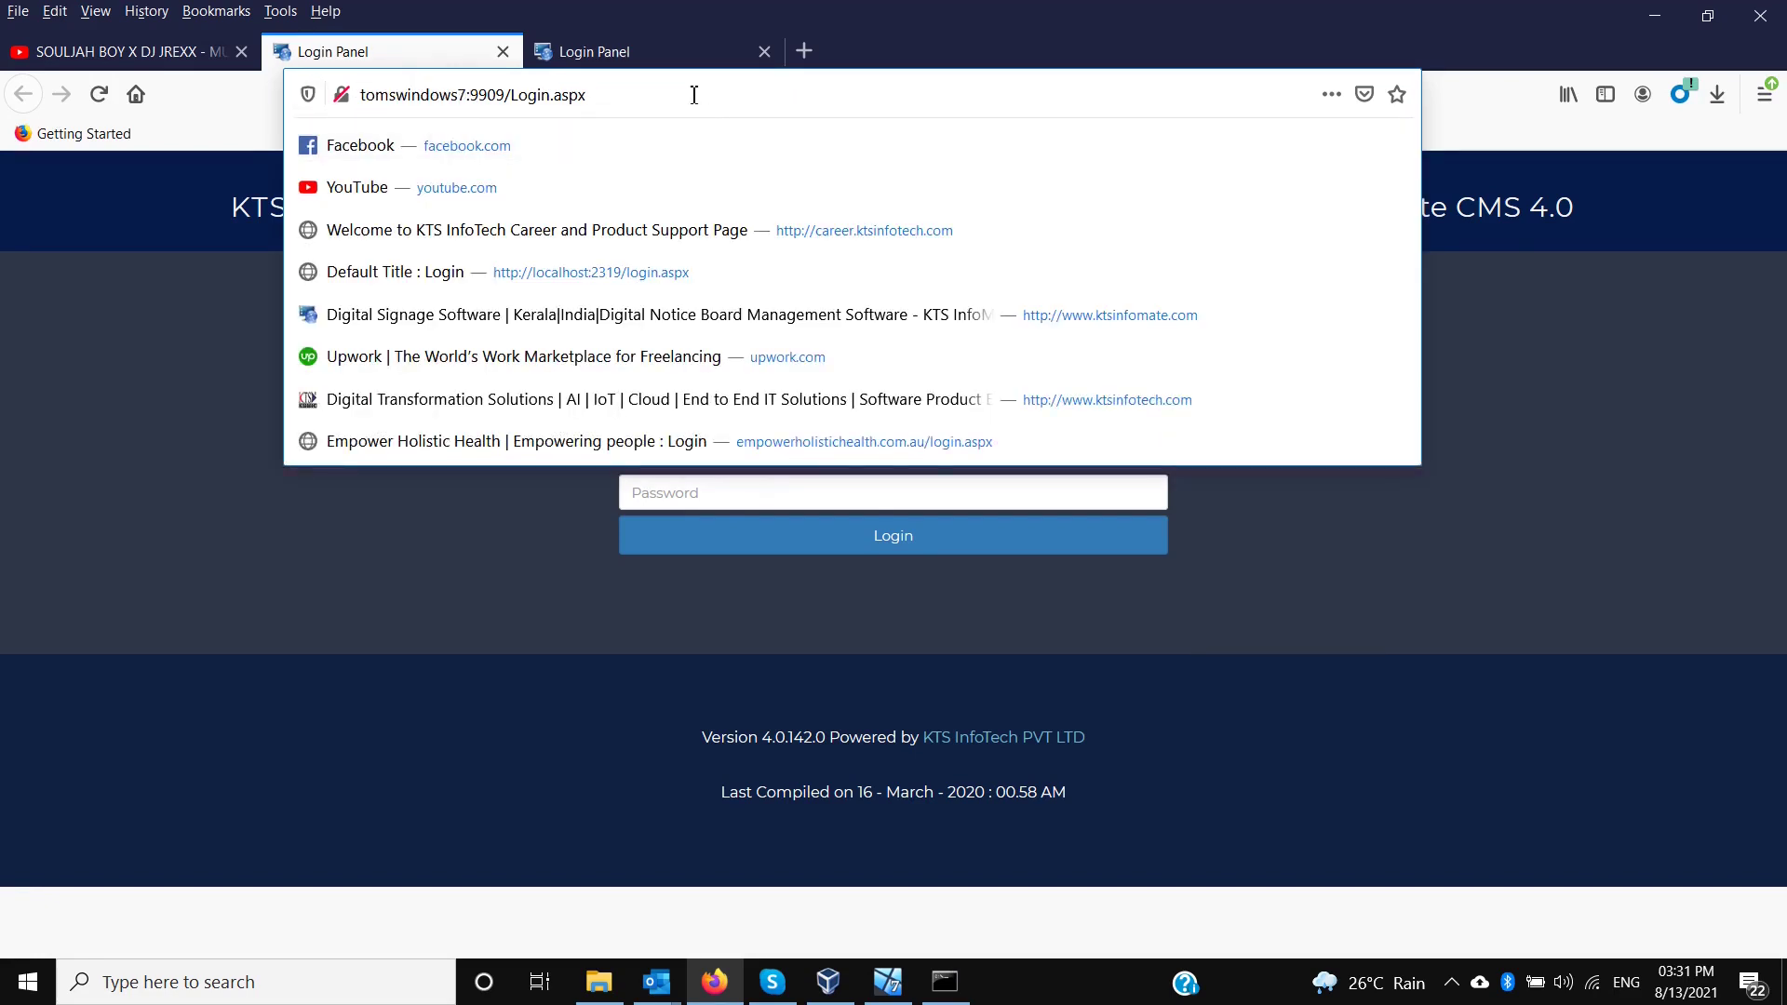
pyautogui.click(614, 48)
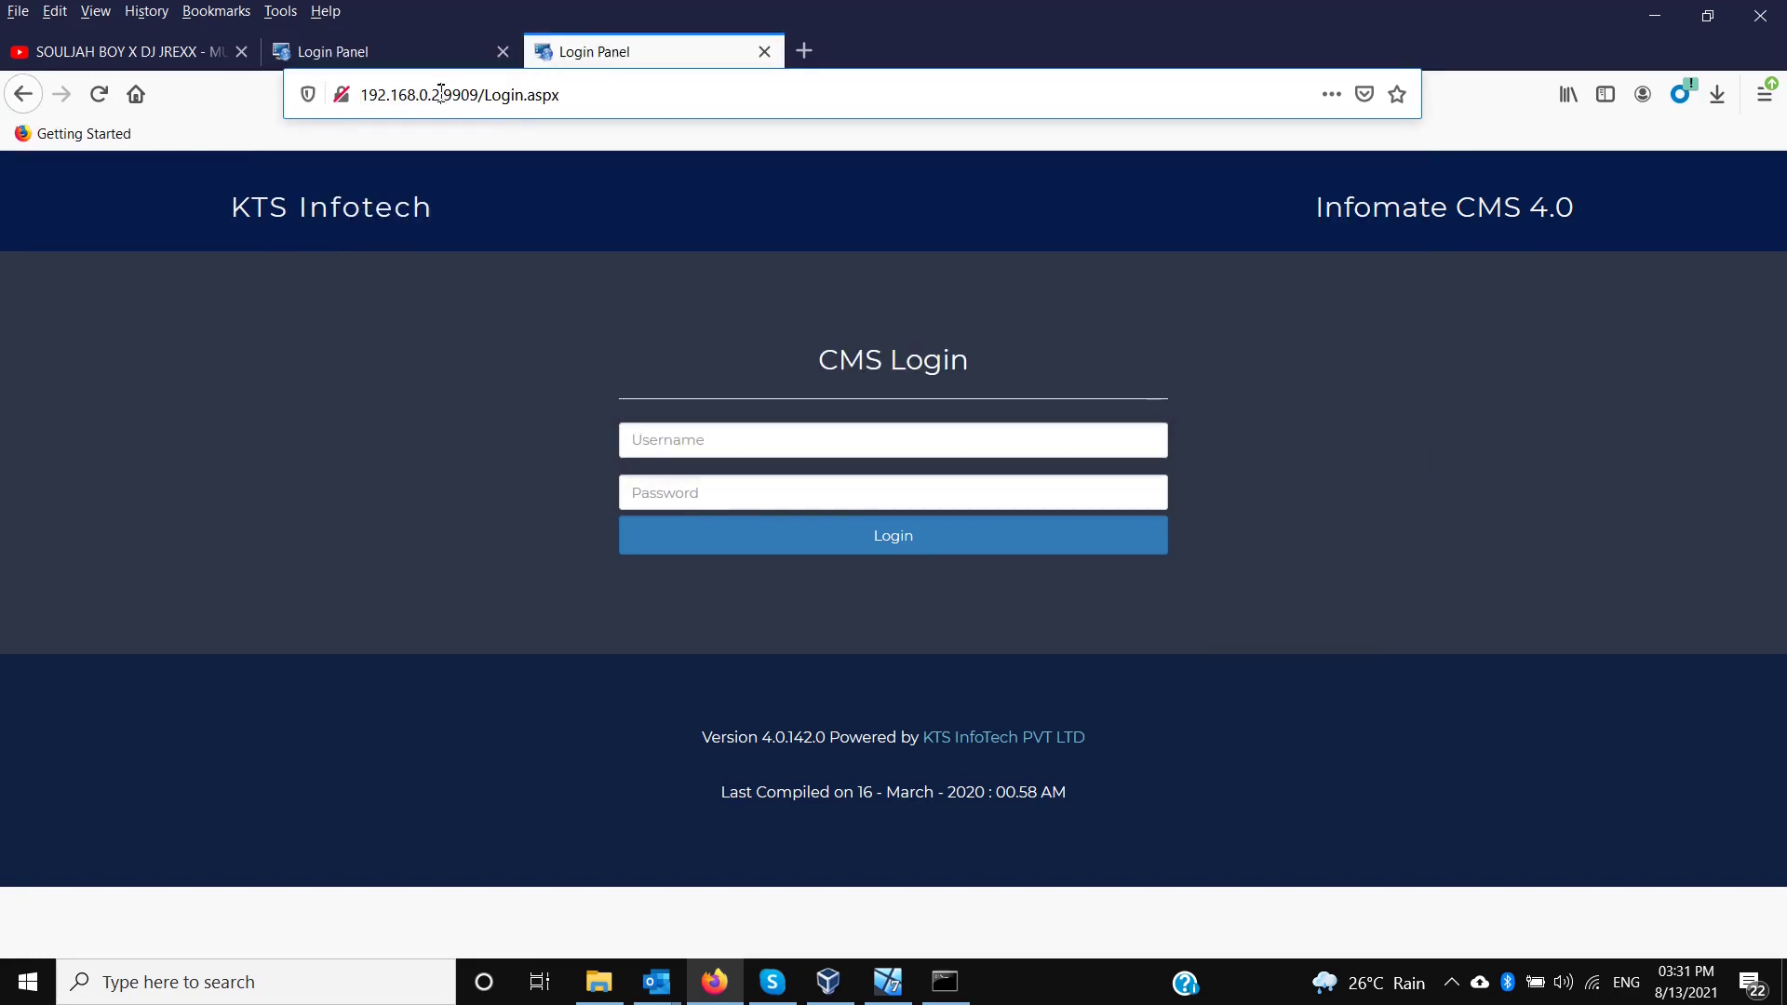
pyautogui.moveTo(440, 94); pyautogui.dragTo(265, 94)
pyautogui.click(614, 103)
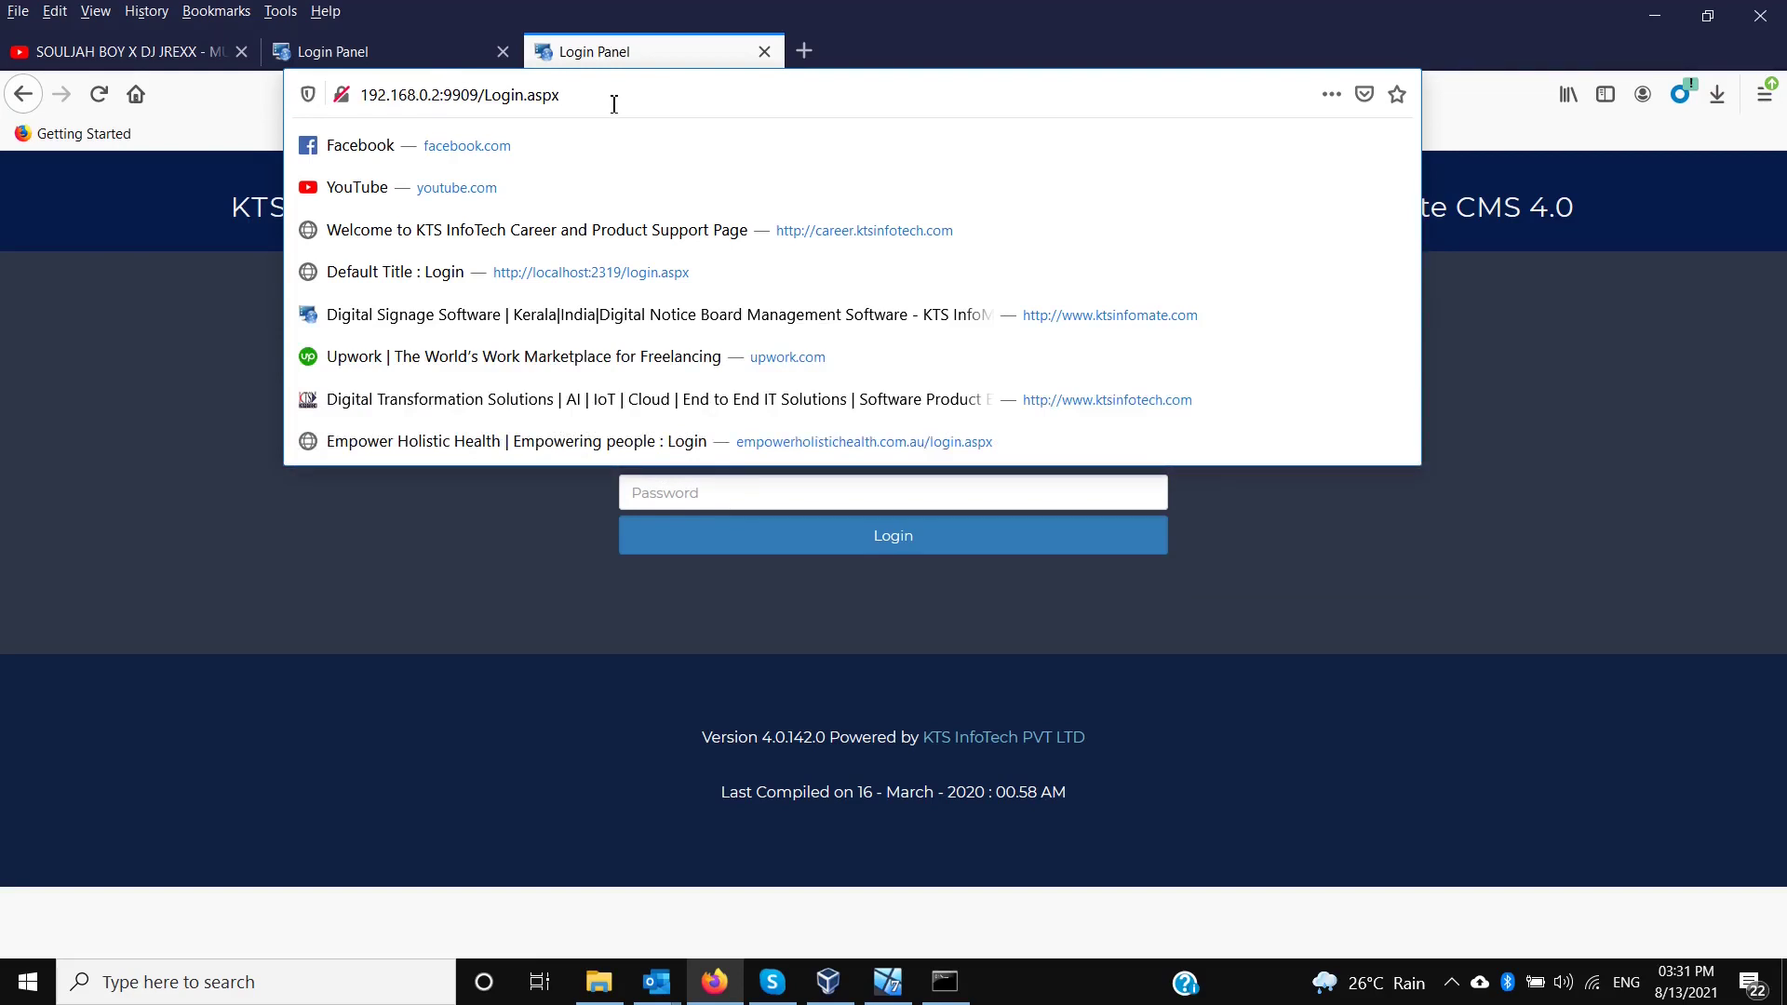
pyautogui.click(888, 982)
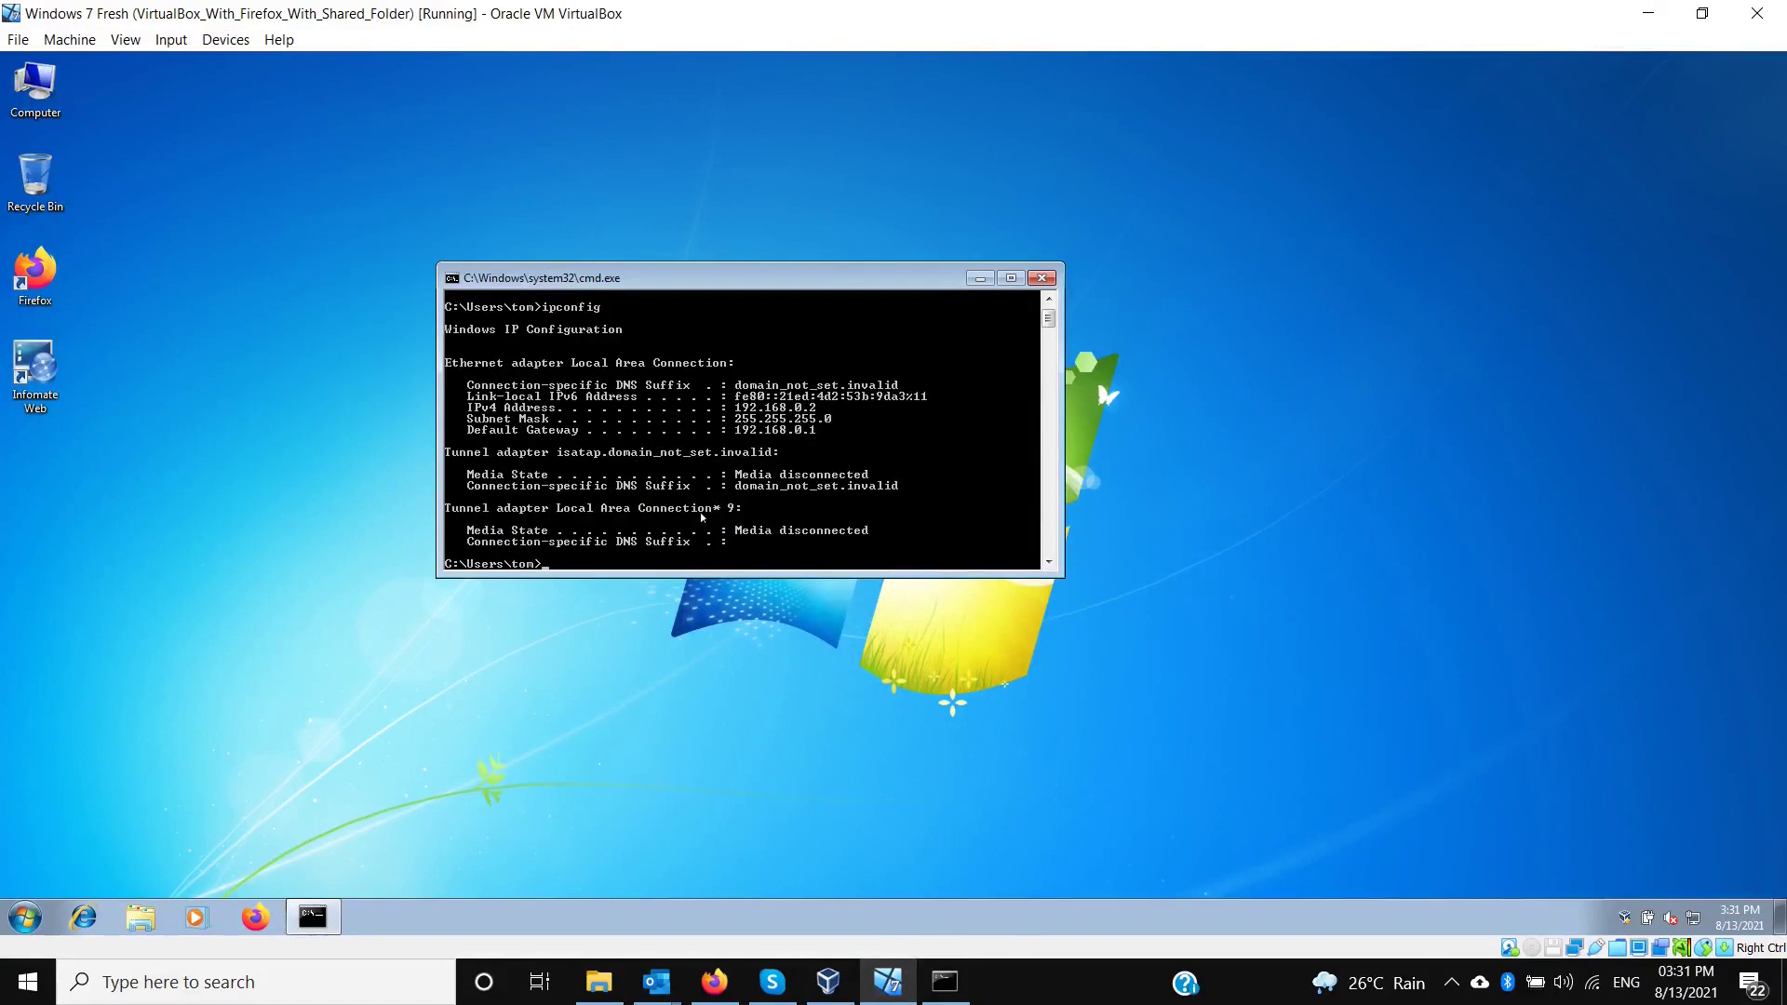